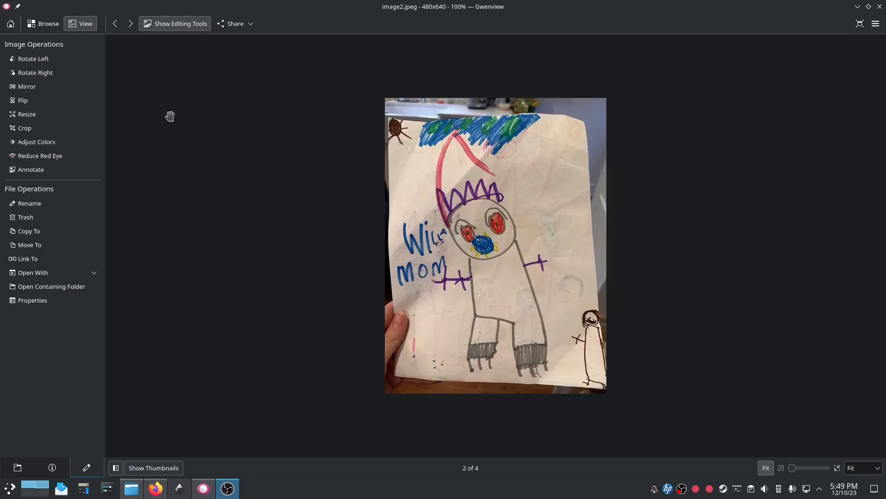
Step: Look through the four doodle images back and forth, ending on image2.jpeg
{"action": "left_click", "coordinate": [118, 26]}
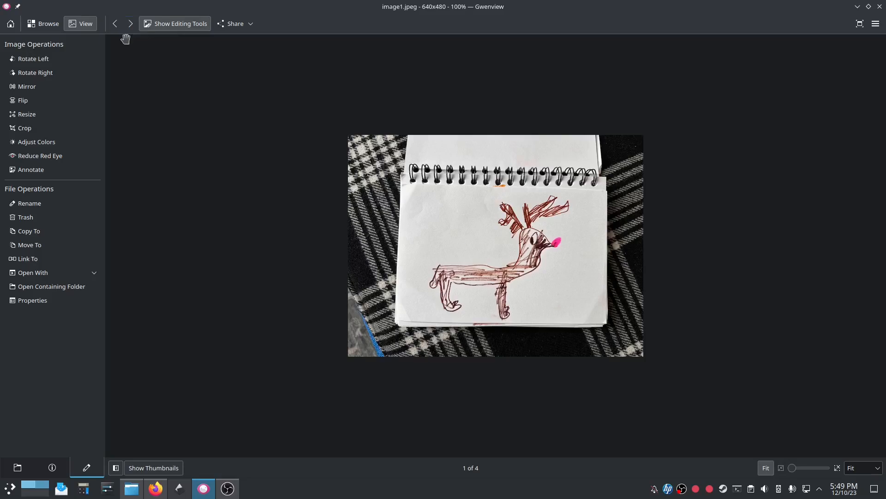
{"action": "left_click", "coordinate": [131, 26]}
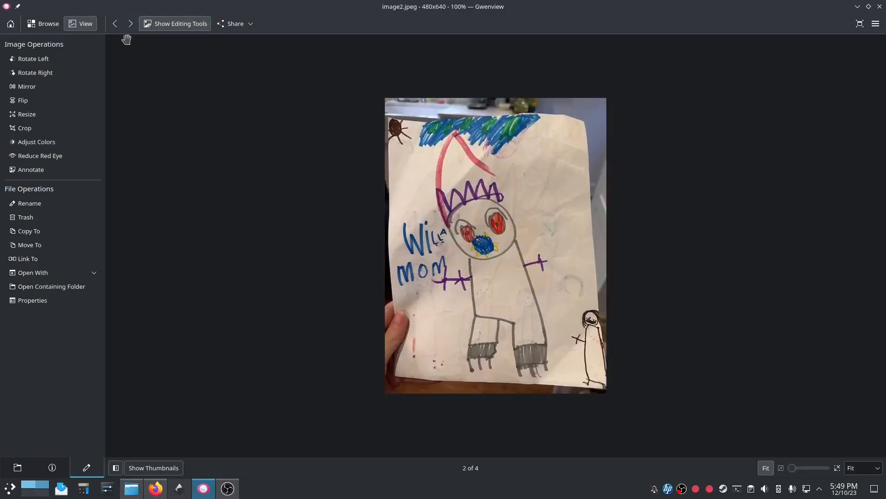
{"action": "left_click", "coordinate": [131, 23]}
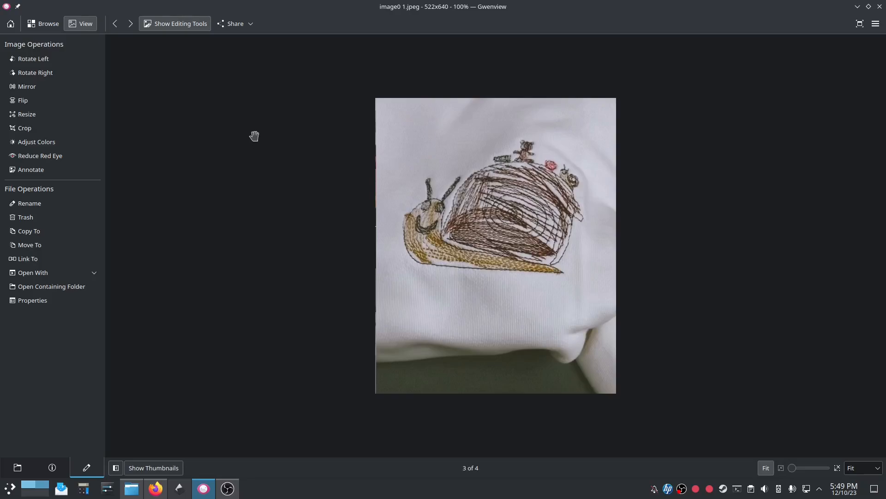
{"action": "left_click", "coordinate": [131, 26]}
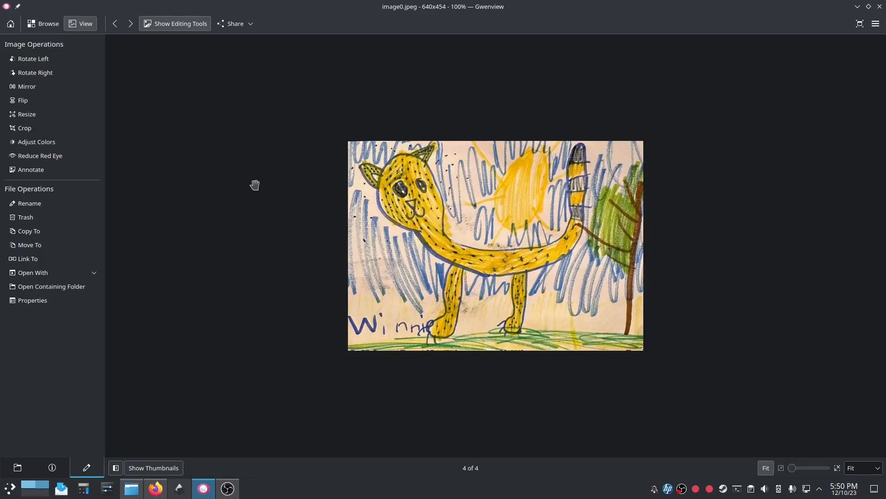
{"action": "left_click", "coordinate": [115, 26]}
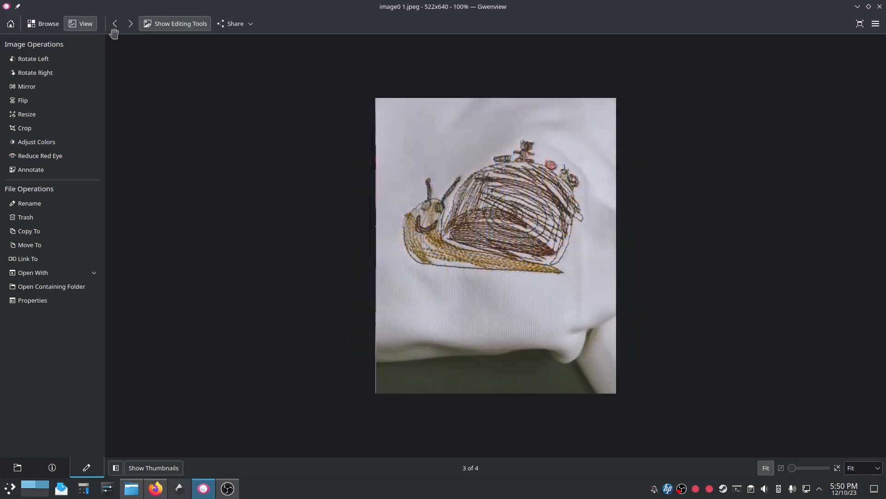
{"action": "left_click", "coordinate": [115, 25]}
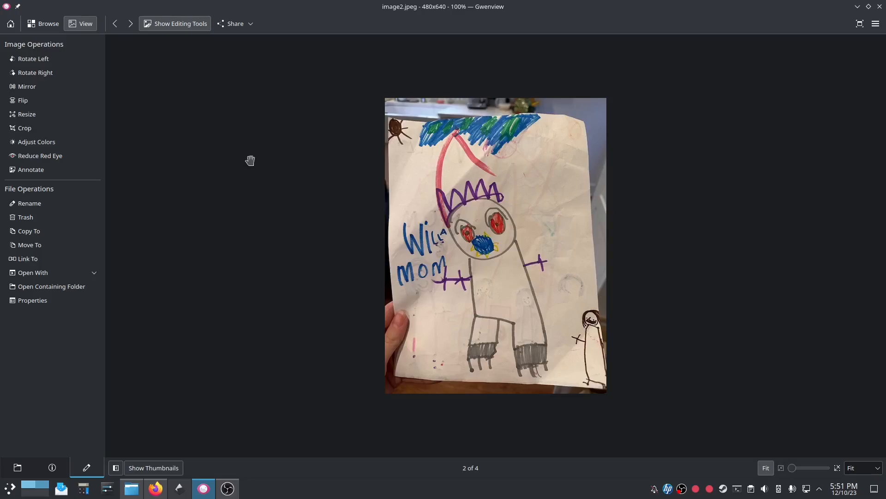
Step: View the macOS and Windows download options on the GIMP downloads page in Firefox, and close the browser
{"action": "left_click", "coordinate": [155, 488]}
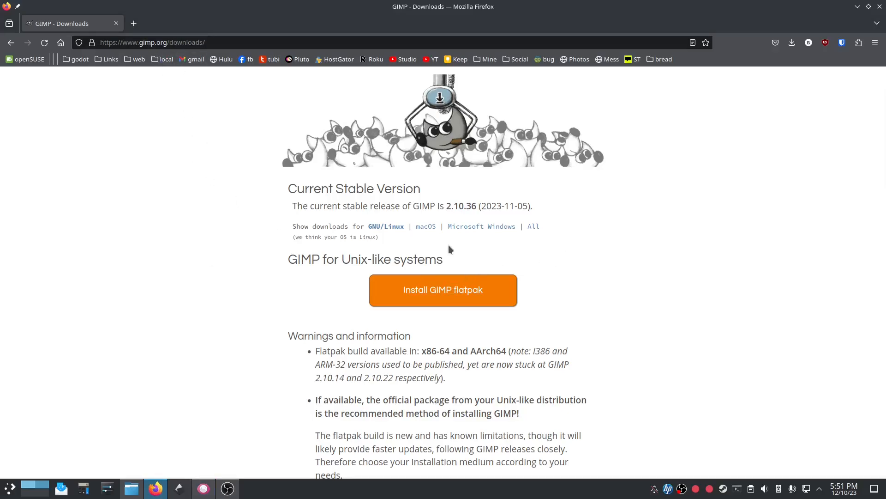
{"action": "left_click", "coordinate": [421, 227]}
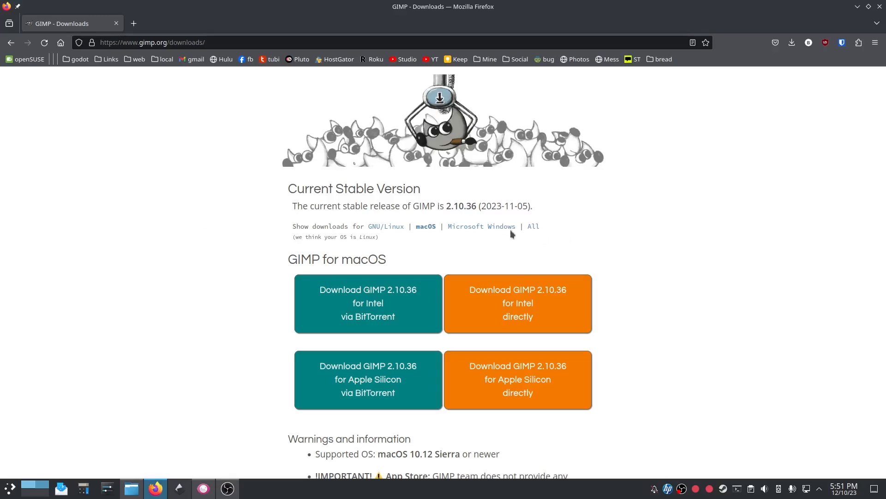
{"action": "left_click", "coordinate": [493, 229]}
{"action": "left_click", "coordinate": [431, 227]}
{"action": "left_click", "coordinate": [493, 228]}
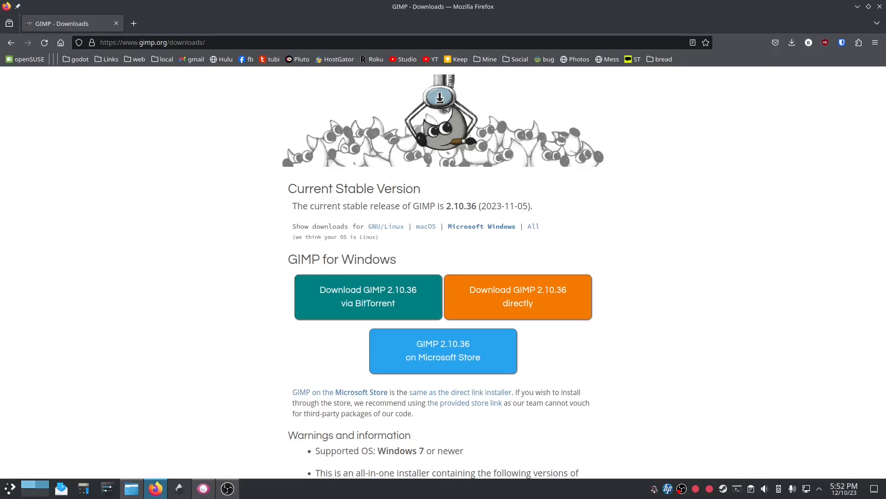
{"action": "left_click", "coordinate": [880, 6]}
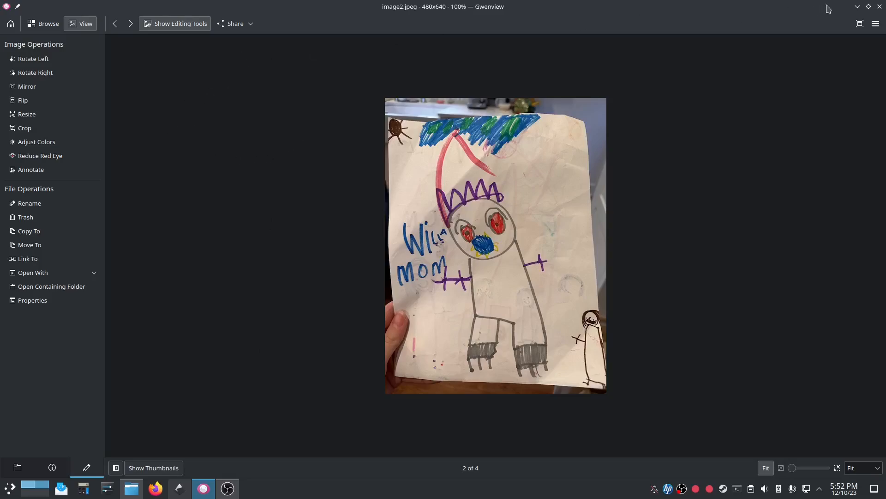
Step: Close the image viewer and create a folder named archive inside the doodle folder
{"action": "left_click", "coordinate": [880, 7]}
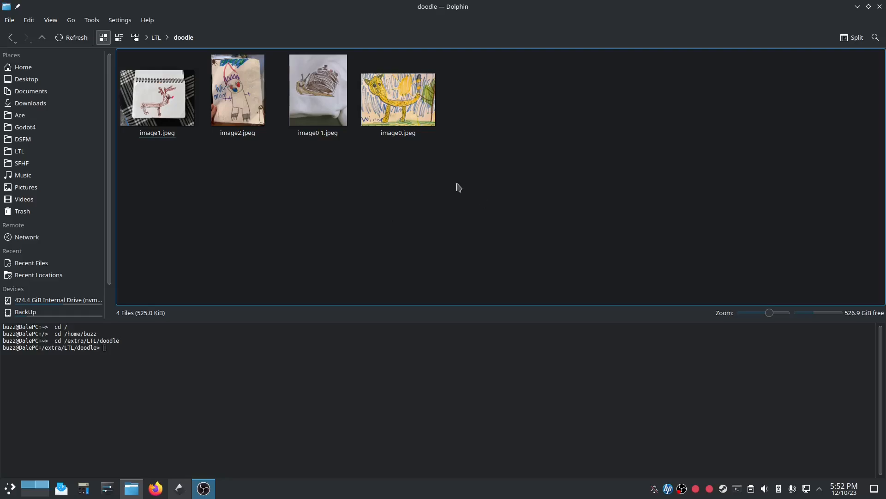
{"action": "right_click", "coordinate": [372, 184]}
{"action": "mouse_move", "coordinate": [463, 193]}
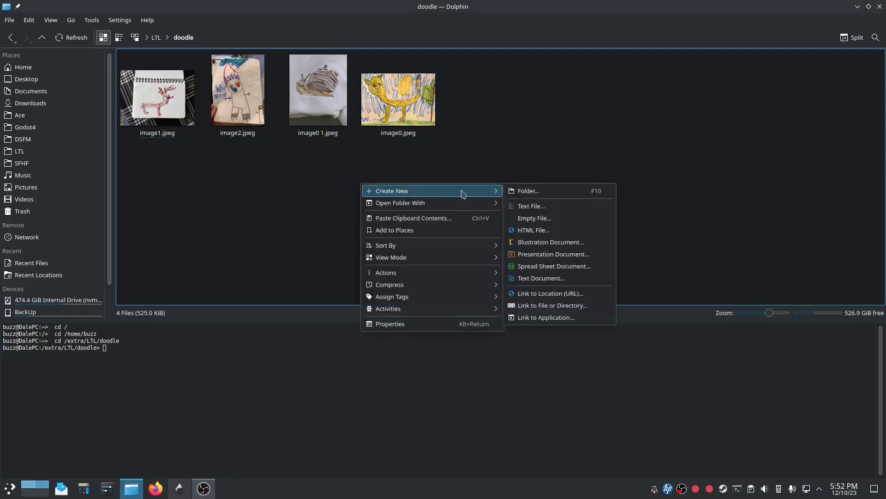
{"action": "left_click", "coordinate": [537, 192]}
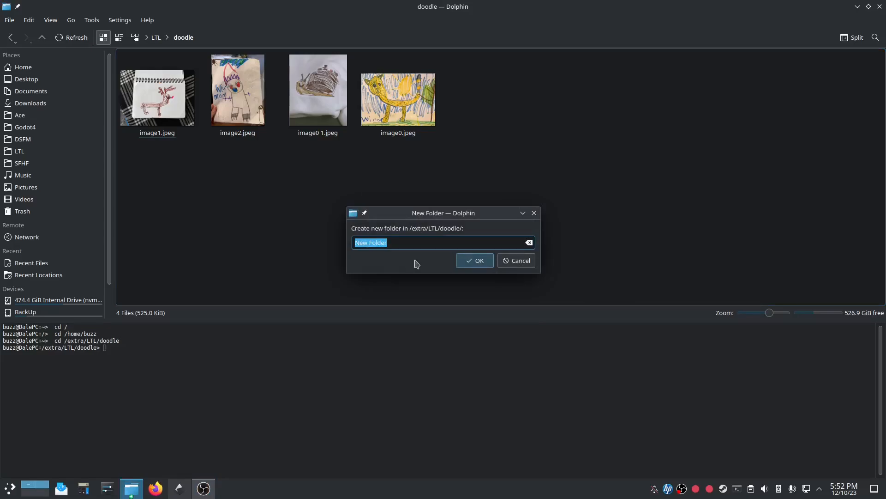
{"action": "type", "text": "archive"}
{"action": "key", "text": "Return"}
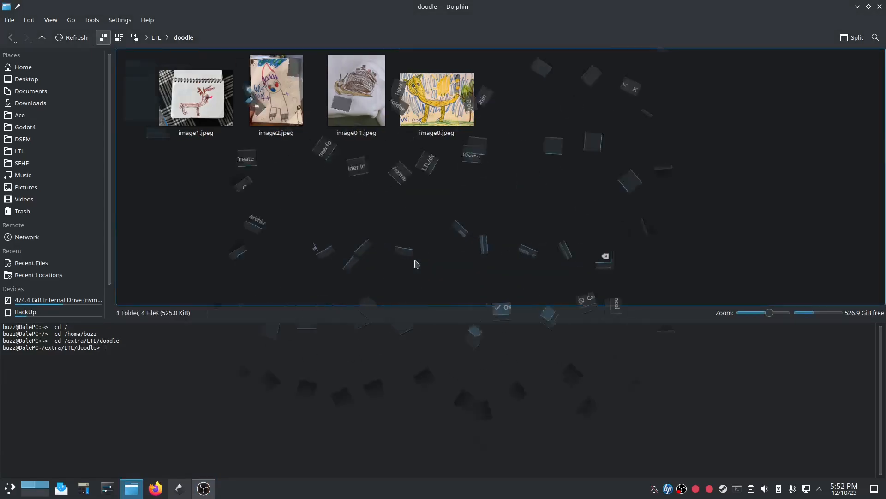
{"action": "left_click", "coordinate": [473, 189]}
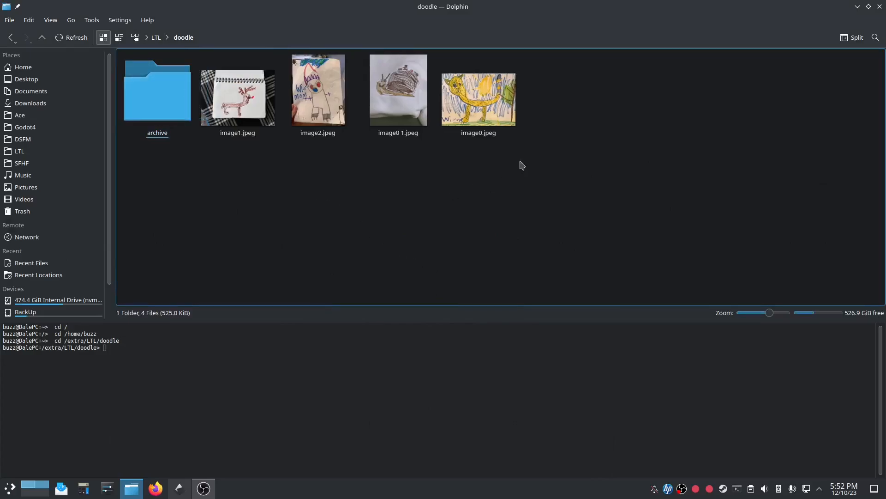
Step: Copy image1.jpeg, image2.jpeg, image0 1.jpeg and image0.jpeg, and open the archive folder
{"action": "left_click_drag", "start_coordinate": [521, 164], "coordinate": [226, 83]}
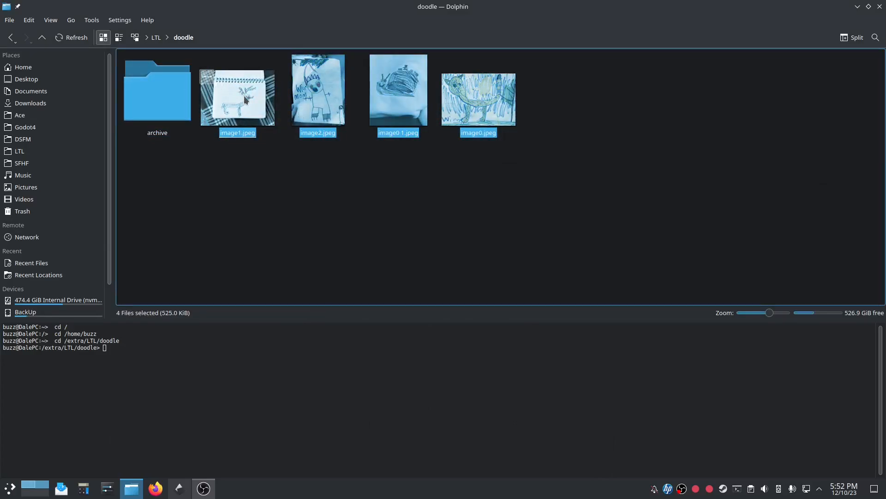
{"action": "right_click", "coordinate": [245, 97]}
{"action": "double_click", "coordinate": [177, 113]}
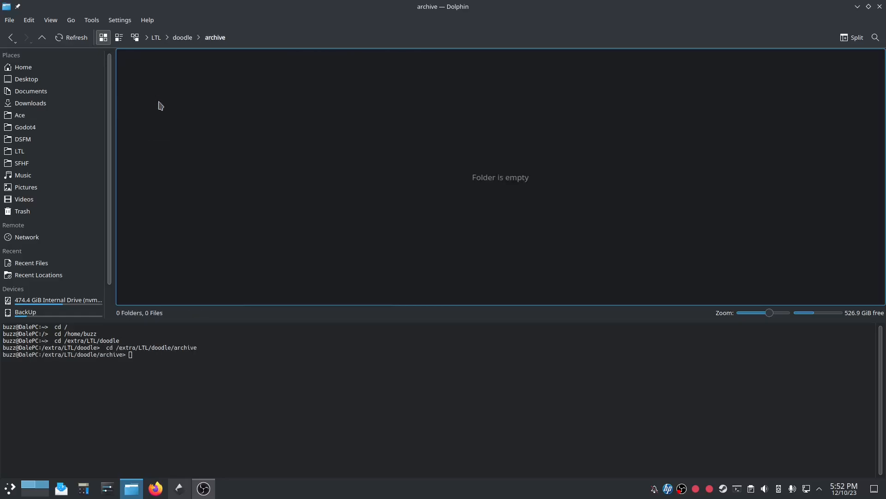
{"action": "right_click", "coordinate": [230, 135]}
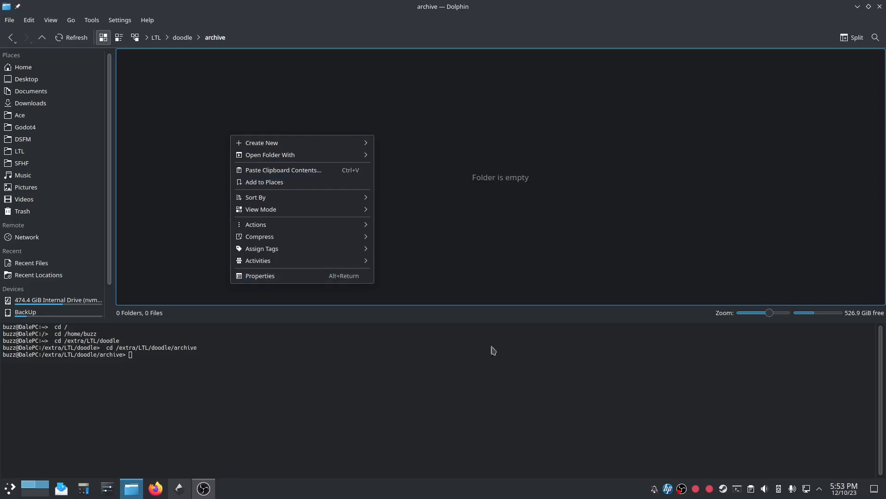
Step: Remove the inkstitch.org install link from the clipboard history to make the four images the current entry
{"action": "left_click", "coordinate": [751, 490]}
{"action": "left_click", "coordinate": [751, 489]}
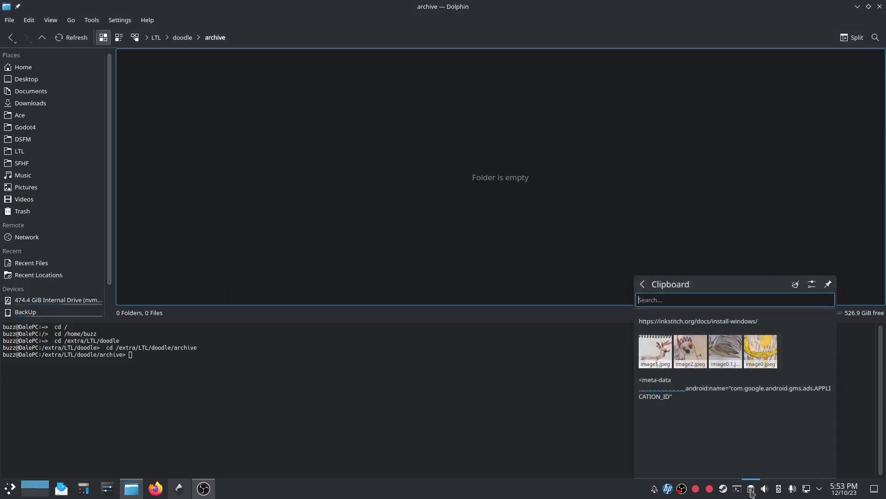
{"action": "left_click", "coordinate": [826, 322]}
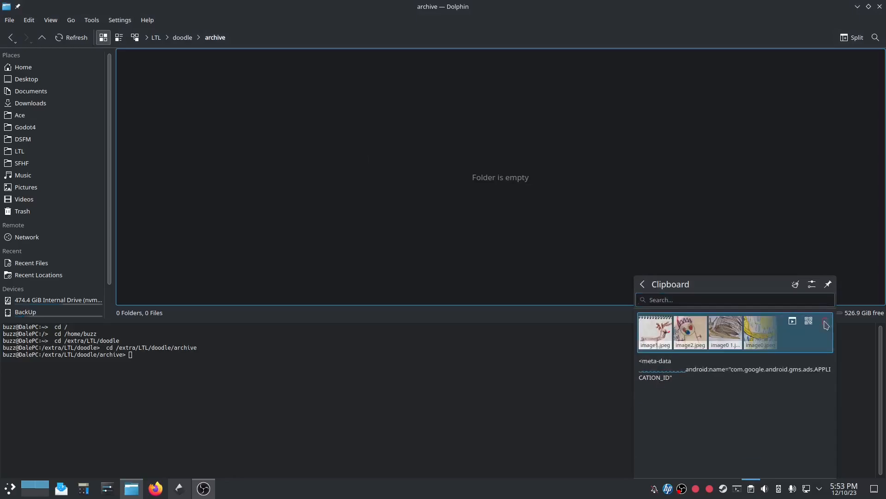
Step: Paste the four images into the archive folder and return to the doodle folder
{"action": "left_click", "coordinate": [256, 124]}
{"action": "right_click", "coordinate": [218, 112]}
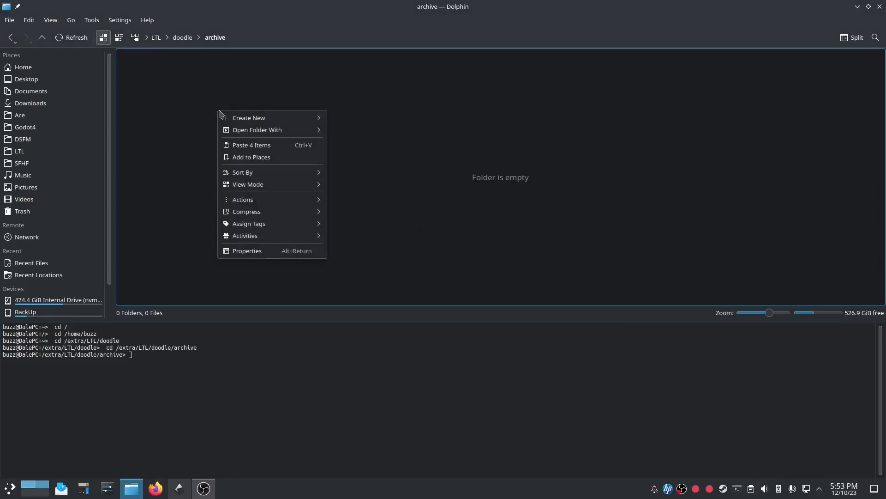
{"action": "left_click", "coordinate": [242, 145]}
{"action": "left_click", "coordinate": [473, 257]}
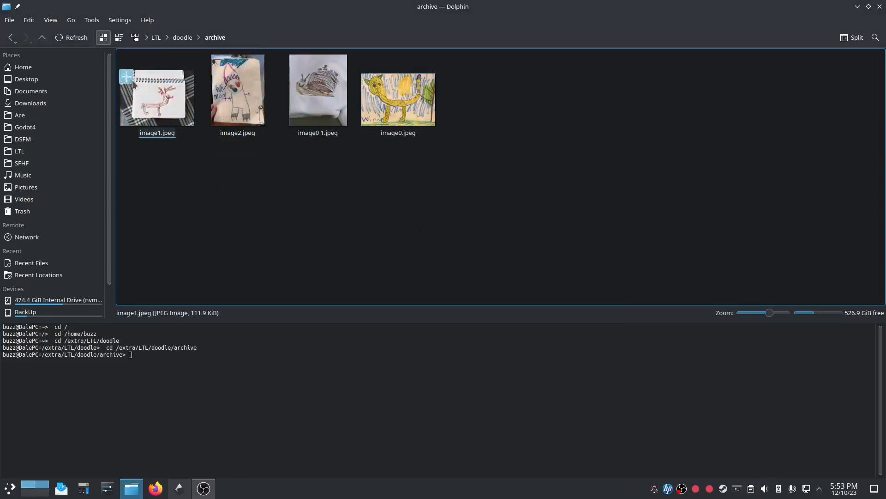
{"action": "left_click", "coordinate": [185, 38]}
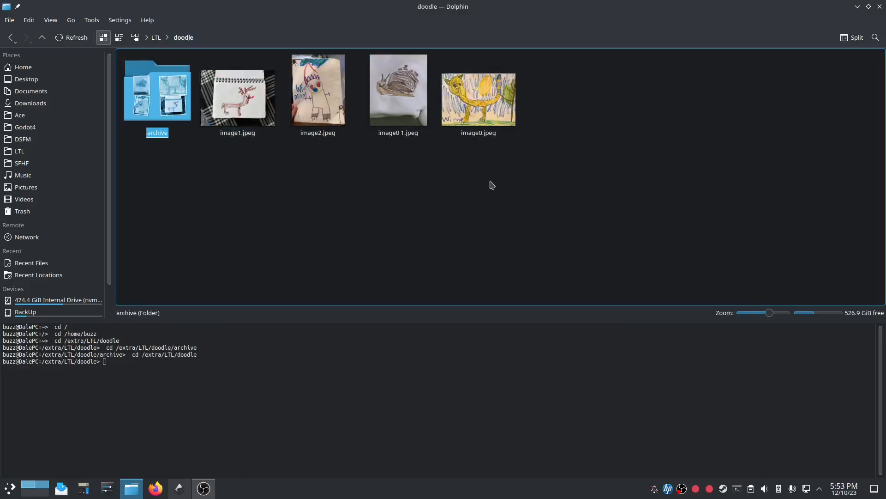
{"action": "left_click", "coordinate": [438, 193]}
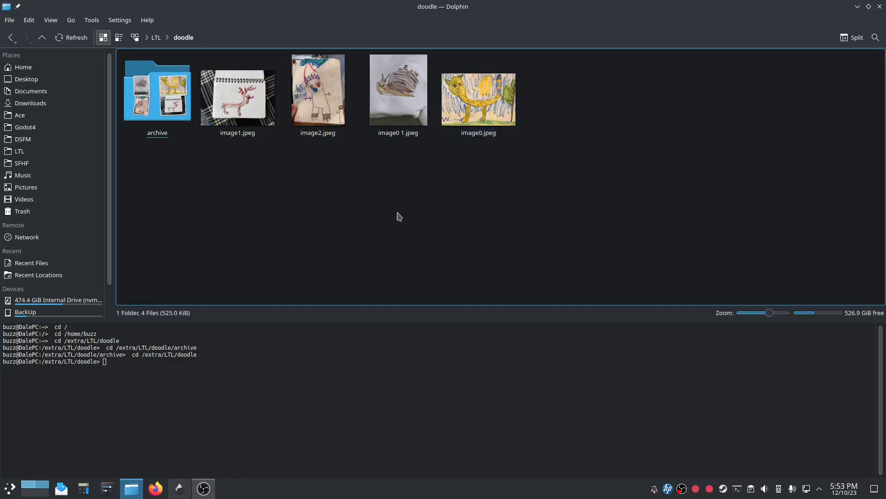
{"action": "left_click", "coordinate": [350, 216]}
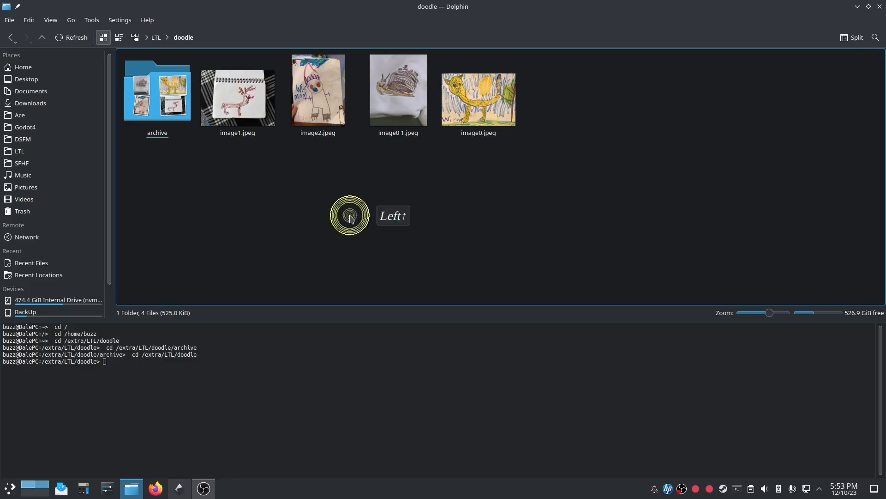
{"action": "left_click", "coordinate": [464, 207]}
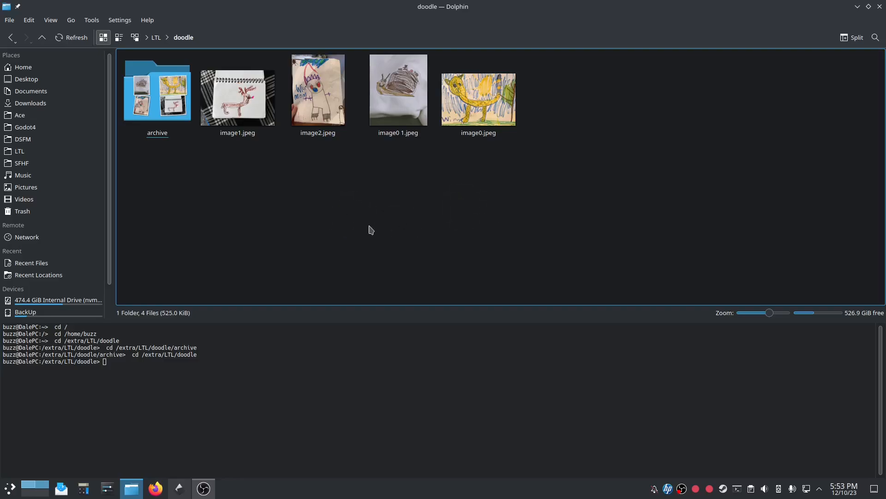
{"action": "left_click", "coordinate": [324, 145]}
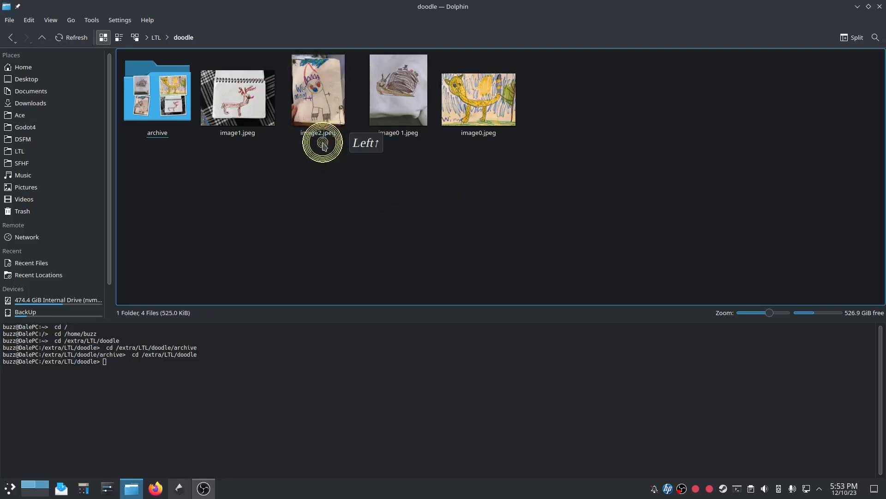
{"action": "left_click", "coordinate": [481, 142]}
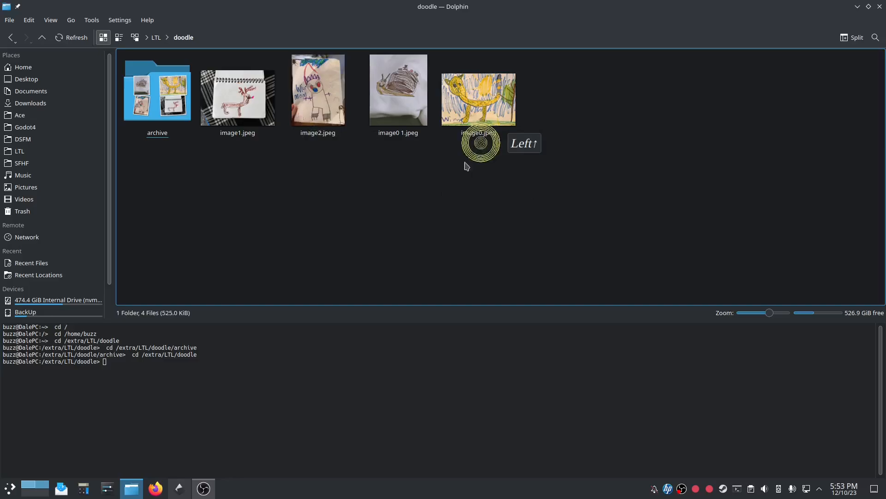
Step: Open image2.jpeg from the doodle folder in GIMP and rotate it according to its Exif orientation
{"action": "right_click", "coordinate": [318, 98]}
{"action": "mouse_move", "coordinate": [337, 116]}
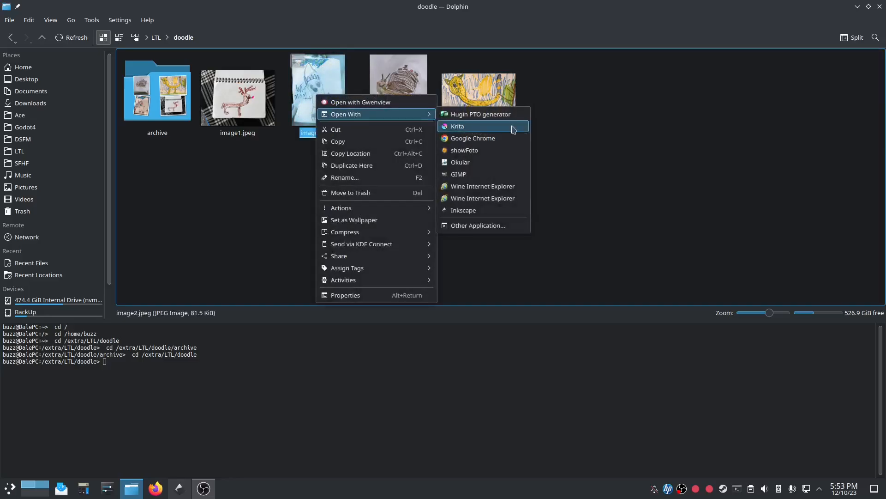
{"action": "left_click", "coordinate": [471, 174]}
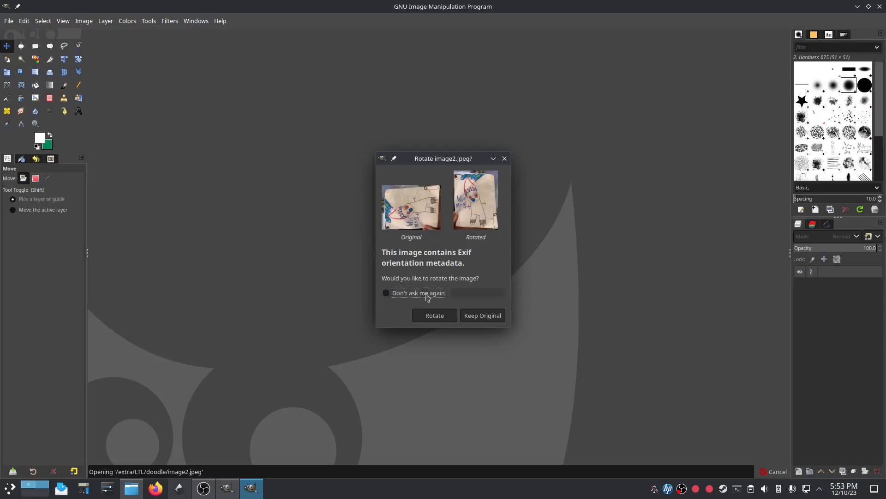
{"action": "left_click", "coordinate": [434, 314]}
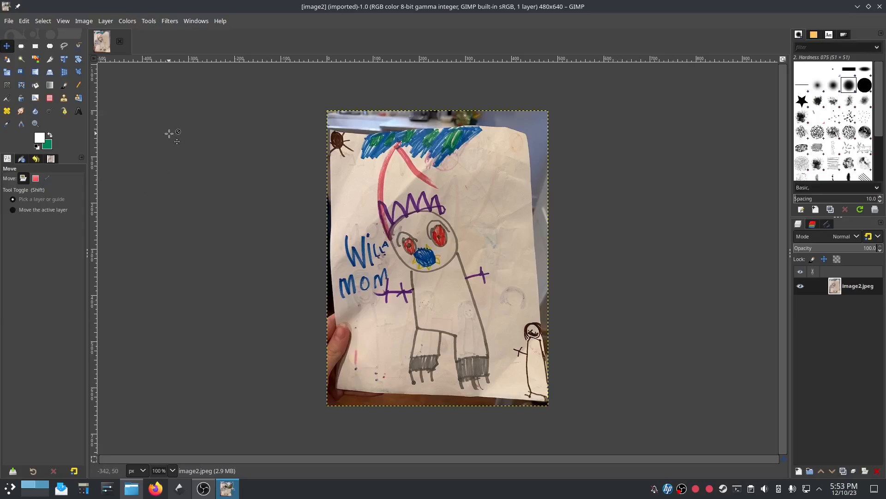
{"action": "left_click", "coordinate": [36, 85]}
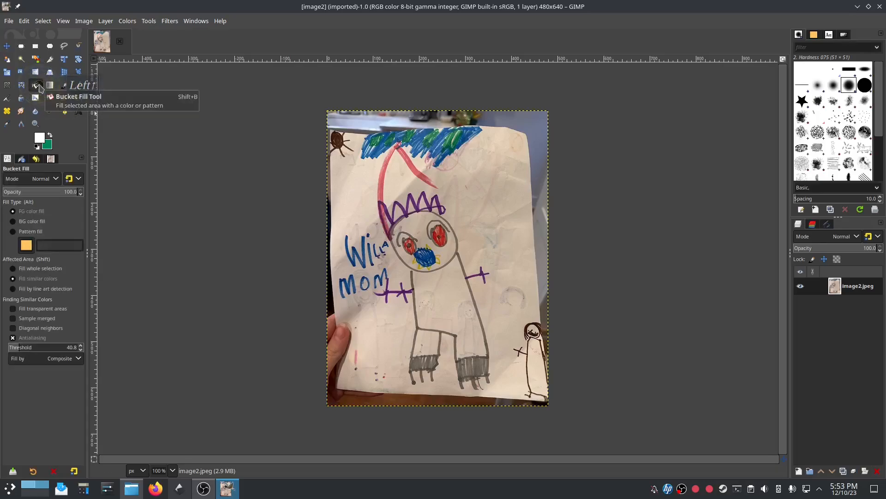
{"action": "left_click", "coordinate": [40, 135]}
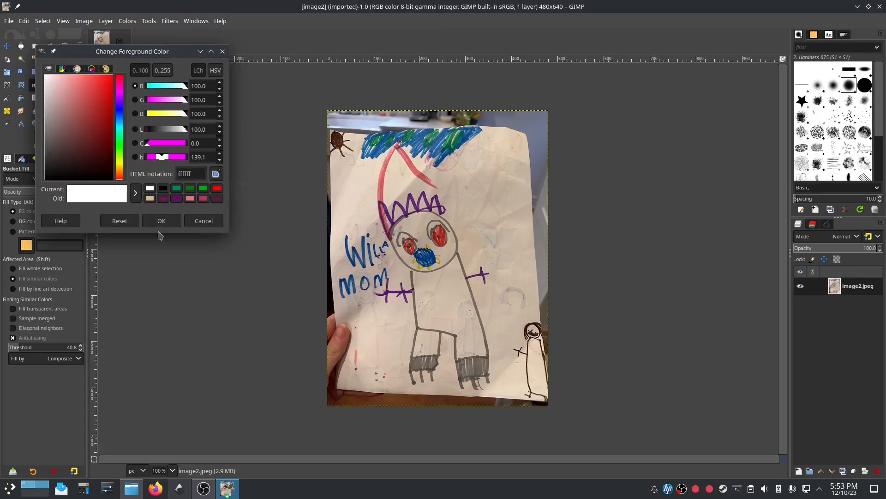
{"action": "left_click", "coordinate": [204, 221]}
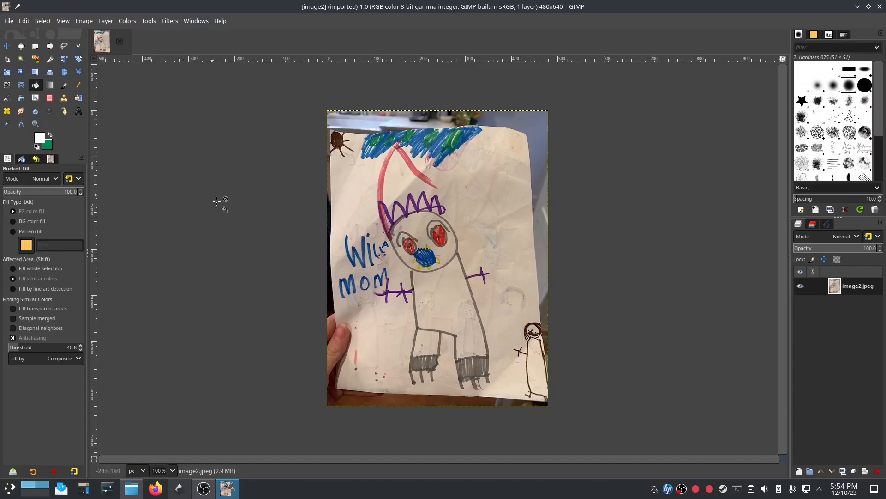
Step: Crop the image2.jpeg layer around the main crowned figure and lettering, ending at 374 × 453 px at position 22, 171
{"action": "left_click", "coordinate": [50, 60]}
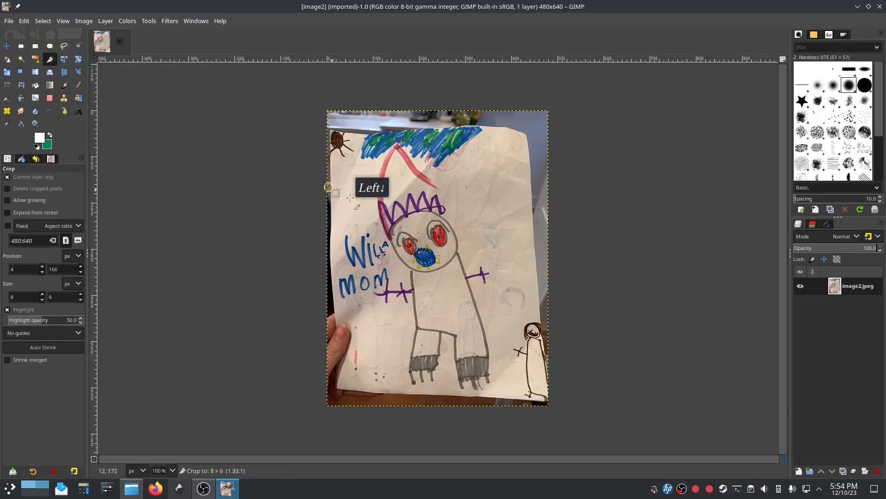
{"action": "left_click_drag", "start_coordinate": [329, 188], "coordinate": [516, 398]}
{"action": "key", "text": "Return"}
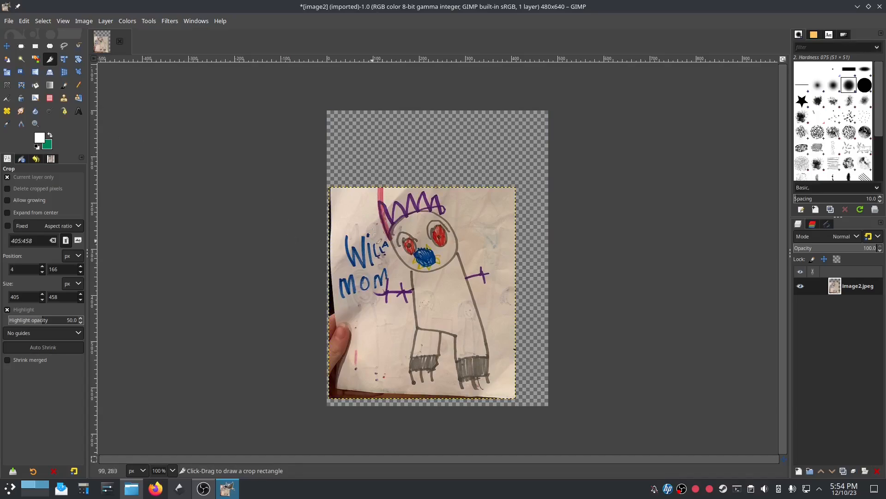
{"action": "left_click_drag", "start_coordinate": [332, 189], "coordinate": [509, 400]}
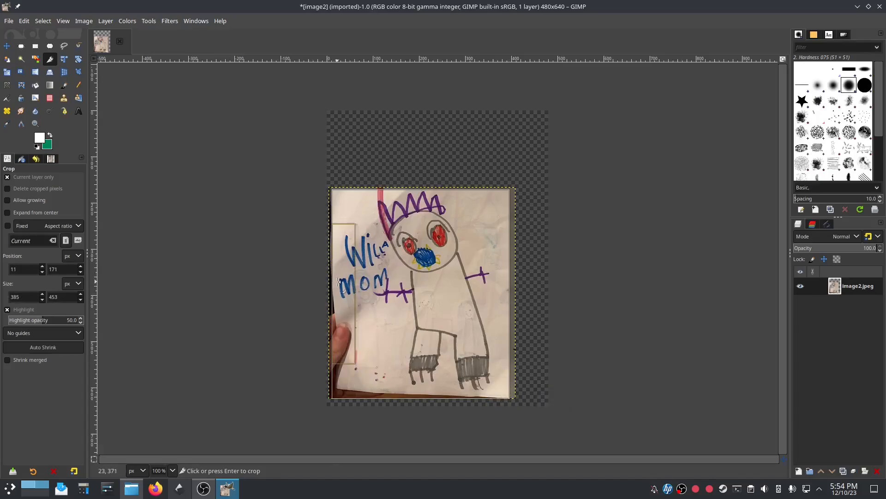
{"action": "mouse_move", "coordinate": [340, 281]}
{"action": "left_mouse_down"}
{"action": "mouse_move", "coordinate": [356, 281]}
{"action": "mouse_move", "coordinate": [343, 279]}
{"action": "left_mouse_up"}
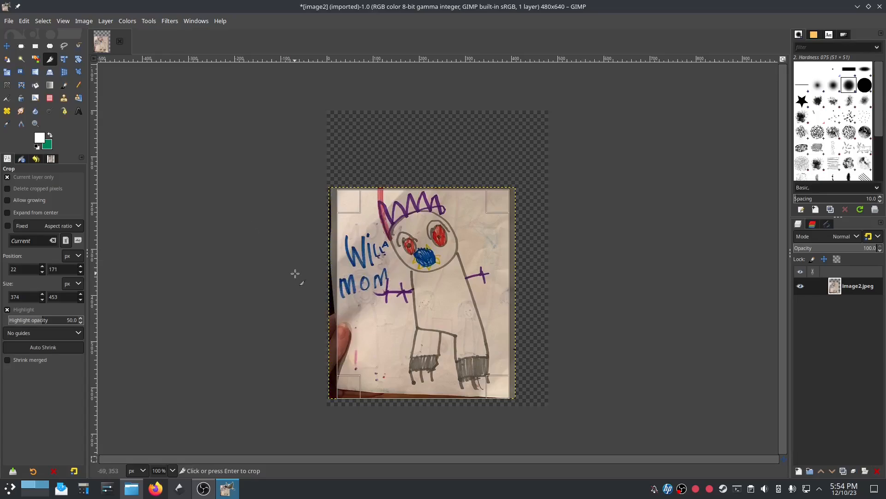
{"action": "key", "text": "Return"}
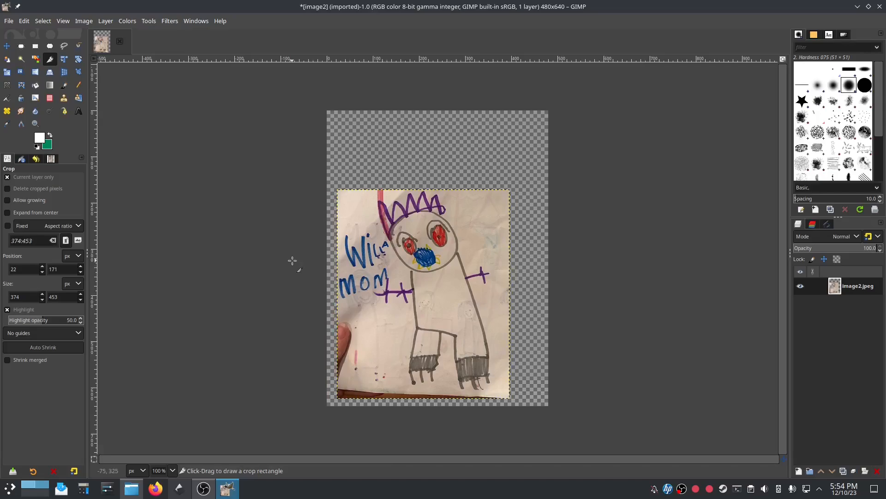
Step: Try filling the paper background with white using Bucket Fill at thresholds 105.4 and 15.3, undoing each fill
{"action": "left_click", "coordinate": [36, 86]}
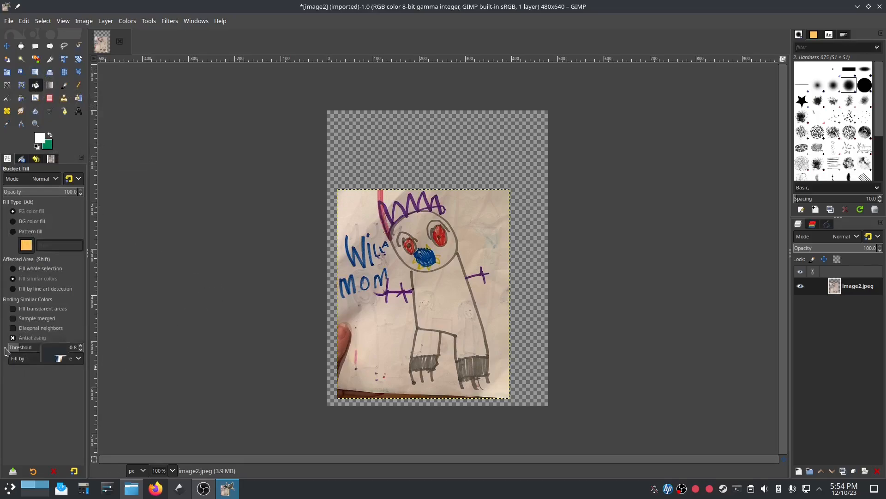
{"action": "left_click", "coordinate": [7, 352]}
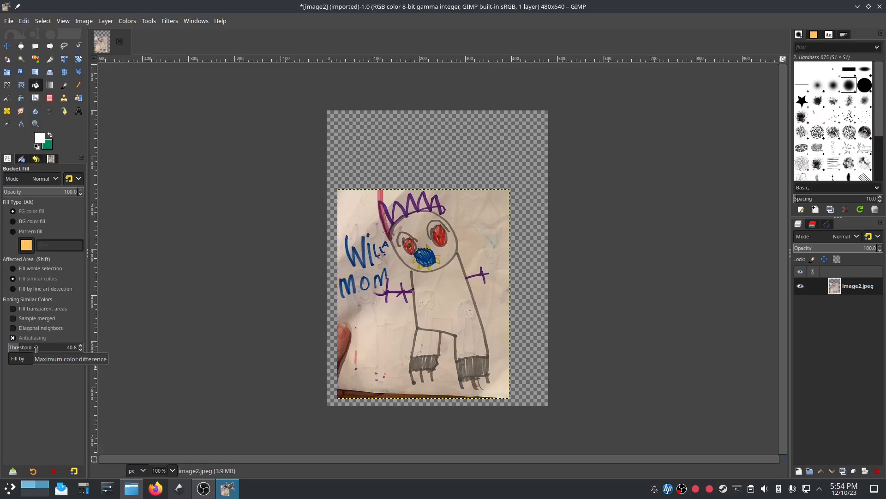
{"action": "left_click", "coordinate": [36, 347]}
{"action": "left_click", "coordinate": [376, 329]}
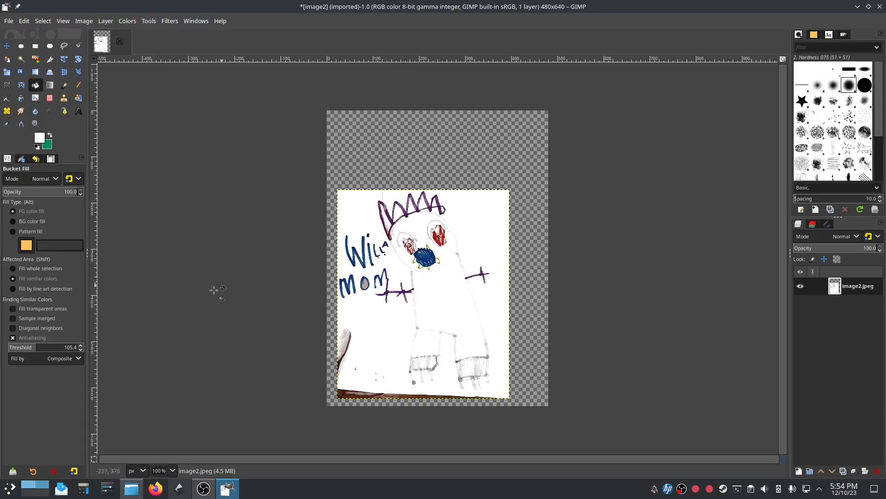
{"action": "left_click", "coordinate": [12, 347]}
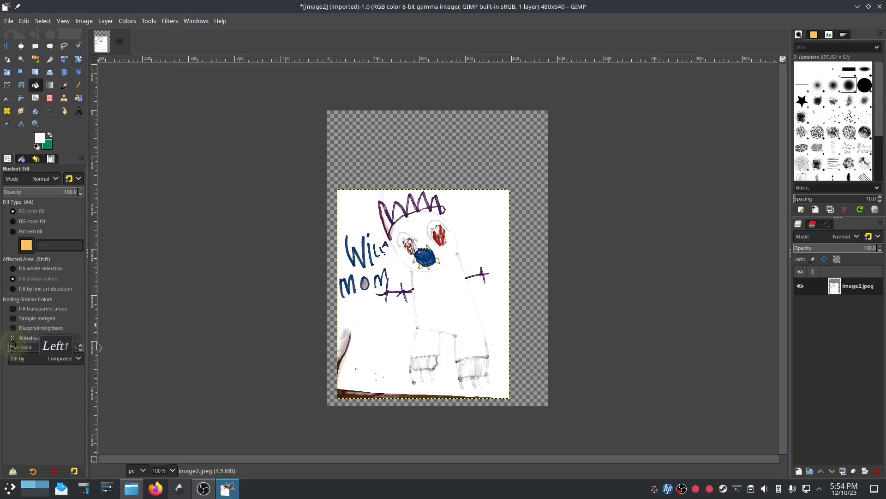
{"action": "key", "text": "ctrl+z"}
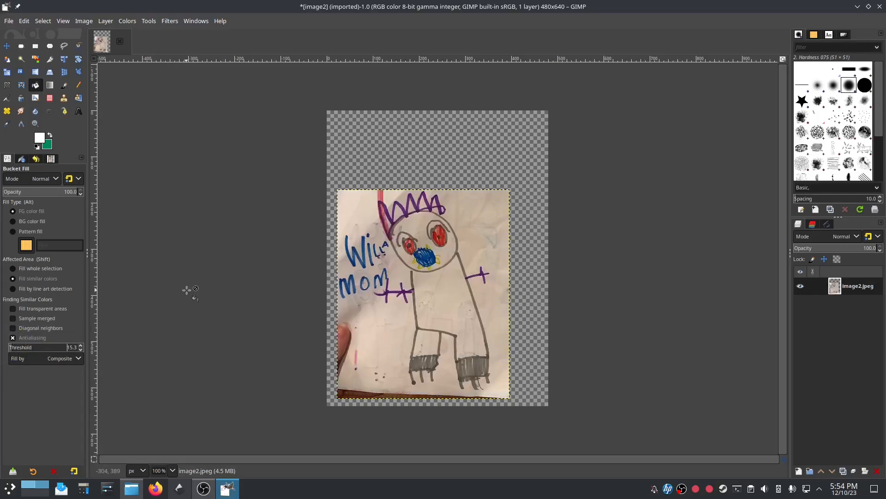
{"action": "left_click", "coordinate": [388, 325]}
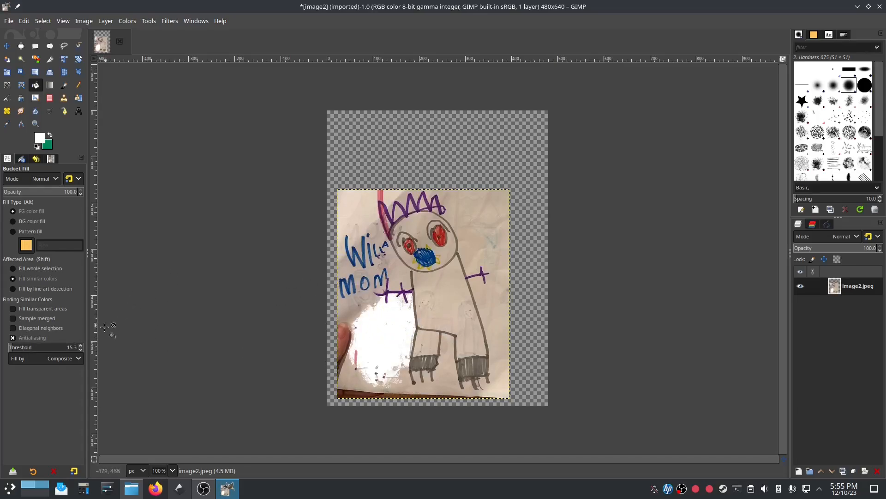
{"action": "key", "text": "ctrl+z"}
Step: Set the Bucket Fill threshold to 25.5 and fill the paper around the lettering and left of the figure with white
{"action": "left_click", "coordinate": [15, 349]}
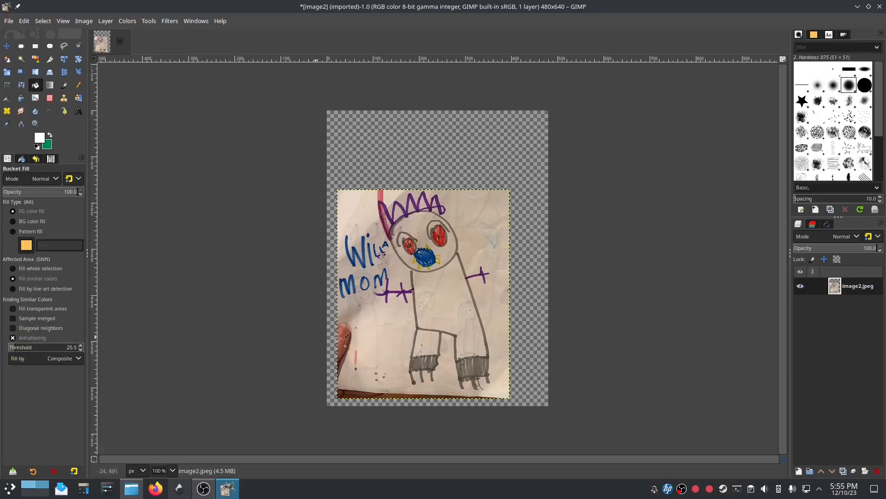
{"action": "left_click", "coordinate": [368, 338]}
{"action": "left_click", "coordinate": [355, 309]}
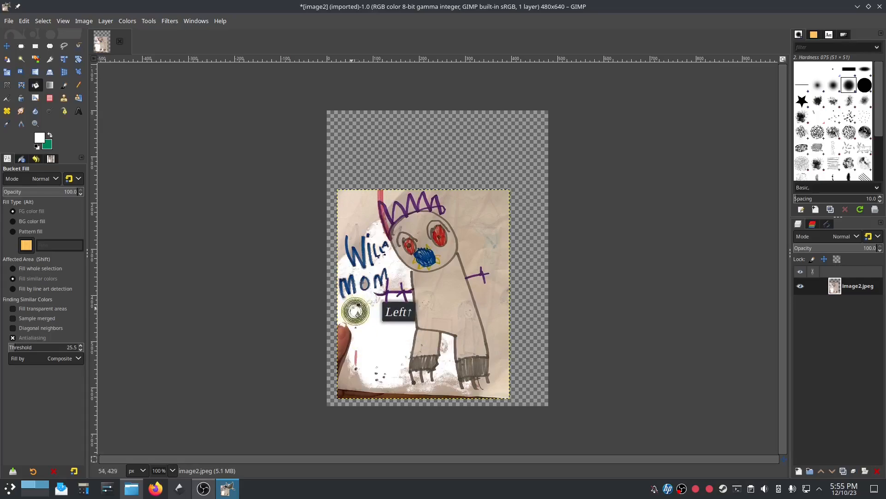
{"action": "left_click", "coordinate": [341, 264]}
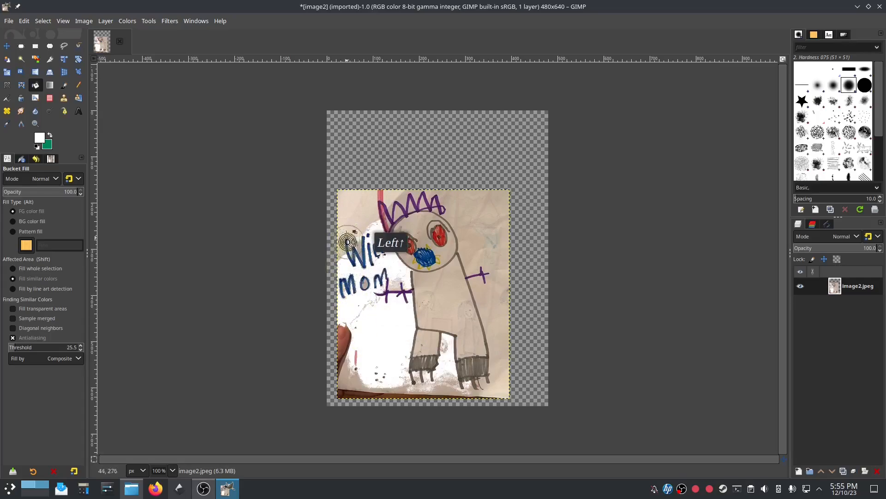
{"action": "left_click", "coordinate": [341, 224]}
{"action": "left_click", "coordinate": [359, 244]}
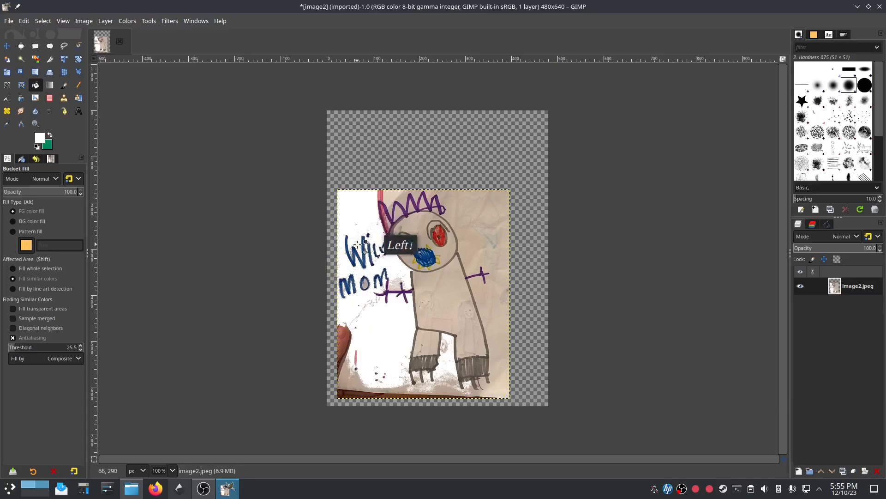
Step: Fill the paper patches around and between the purple crown's spikes with white
{"action": "left_click", "coordinate": [389, 196]}
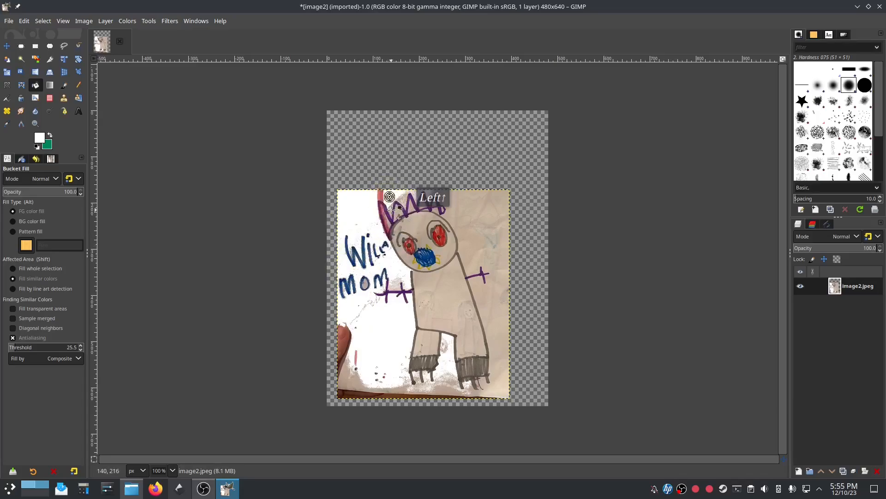
{"action": "left_click", "coordinate": [387, 224]}
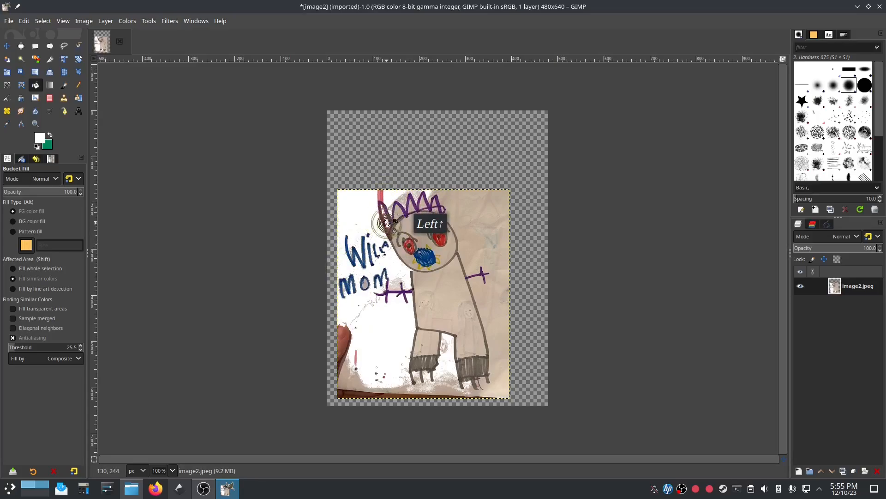
{"action": "left_click", "coordinate": [393, 218]}
{"action": "left_click", "coordinate": [398, 211]}
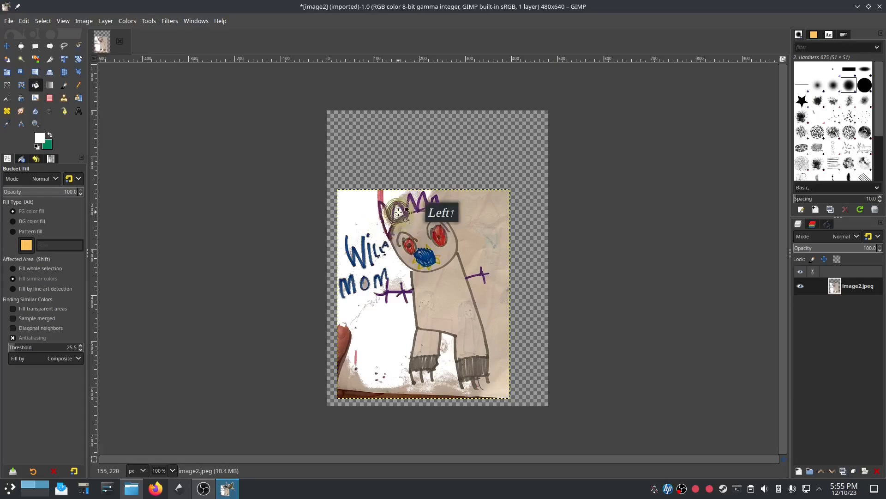
{"action": "left_click", "coordinate": [403, 196]}
{"action": "left_click", "coordinate": [403, 200]}
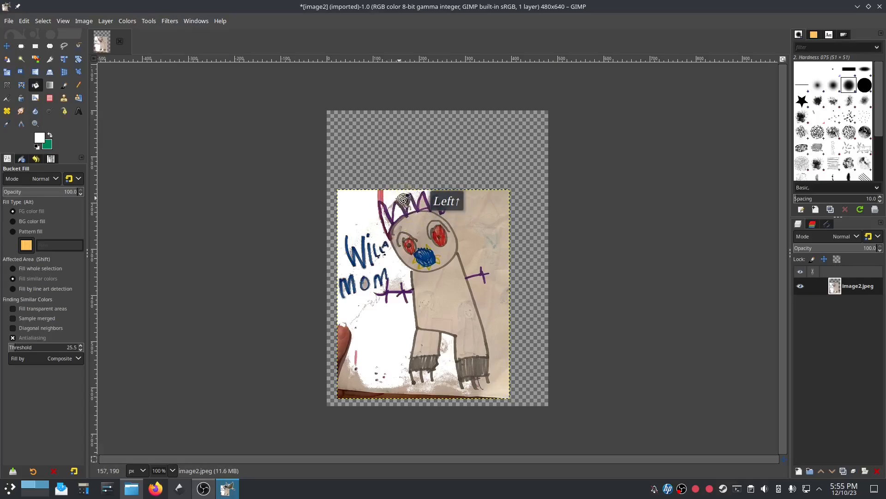
{"action": "left_click", "coordinate": [402, 199]}
{"action": "left_click", "coordinate": [400, 200]}
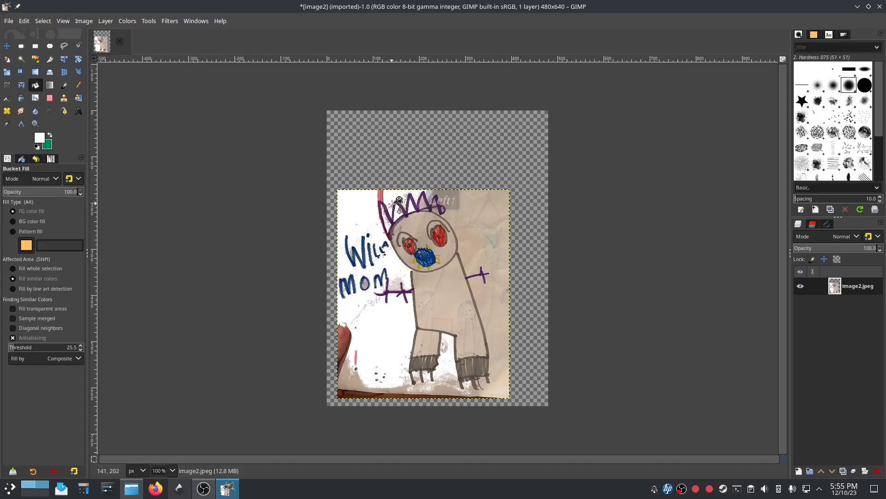
{"action": "left_click", "coordinate": [393, 203]}
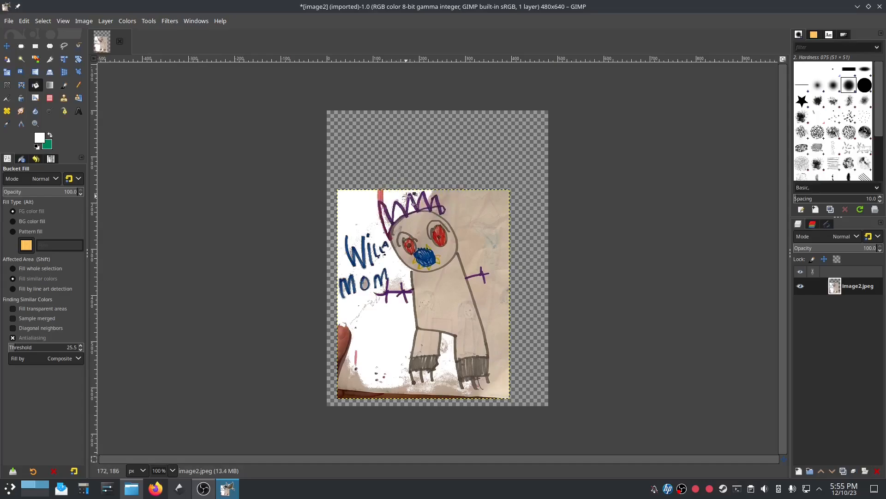
{"action": "left_click", "coordinate": [415, 194]}
{"action": "left_click", "coordinate": [422, 204]}
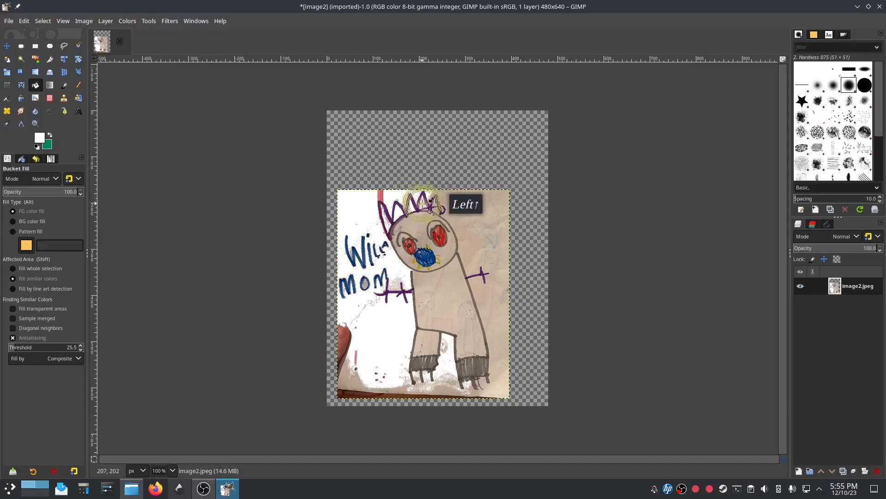
{"action": "left_click", "coordinate": [432, 201]}
Step: Fill the paper background on the figure's right side, down to the area beside its foot, with white
{"action": "left_click", "coordinate": [433, 195]}
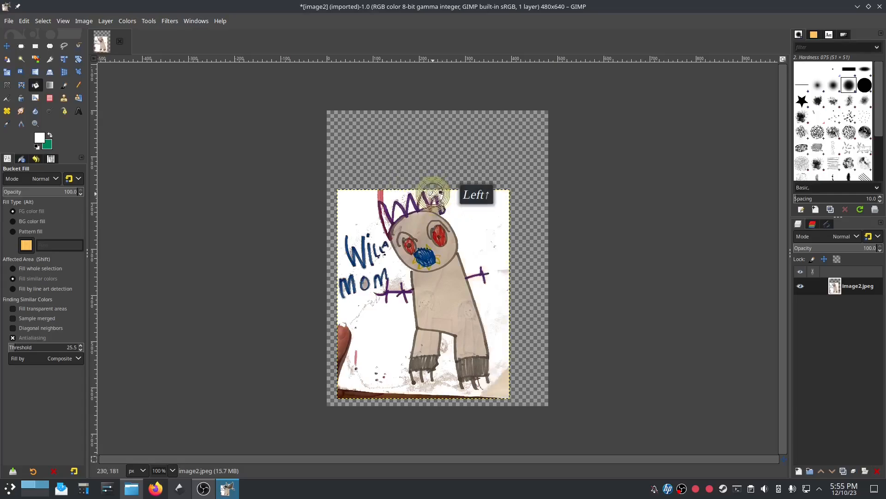
{"action": "left_click", "coordinate": [502, 270]}
{"action": "left_click", "coordinate": [496, 381]}
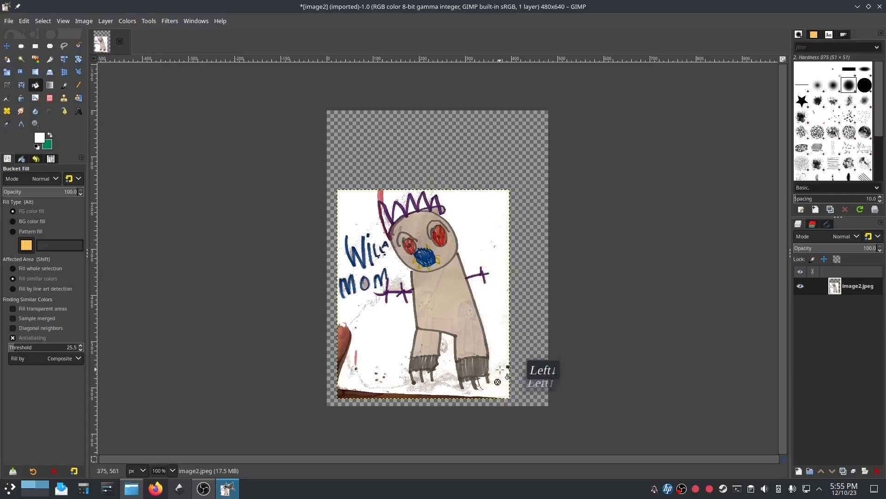
{"action": "left_click", "coordinate": [500, 370]}
{"action": "left_click", "coordinate": [491, 362]}
Step: Fill the remaining paper patches between the figure's legs and feet with white
{"action": "left_click", "coordinate": [445, 375]}
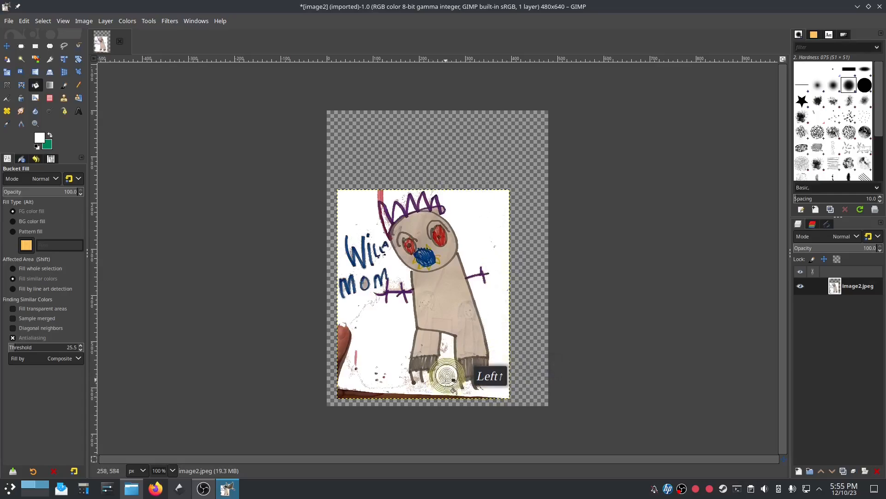
{"action": "left_click", "coordinate": [444, 384]}
{"action": "left_click", "coordinate": [444, 349]}
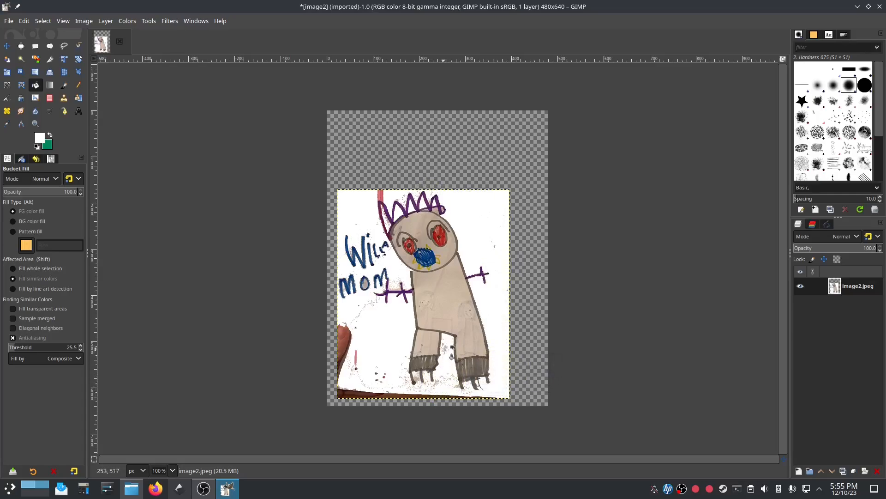
{"action": "left_click", "coordinate": [442, 349]}
{"action": "left_click", "coordinate": [444, 346]}
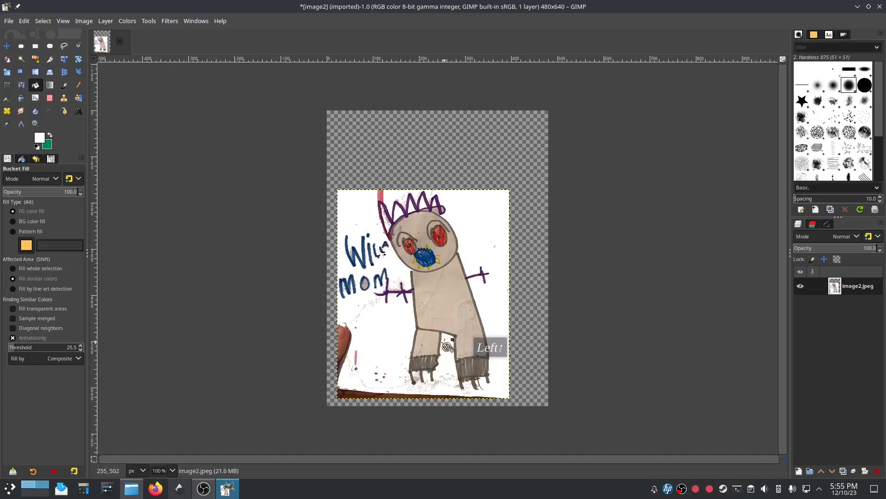
{"action": "left_click", "coordinate": [444, 343]}
Step: Fill the inside of the figure's body, left leg, face and right eye surround with white
{"action": "left_click", "coordinate": [449, 310]}
{"action": "left_click", "coordinate": [422, 342]}
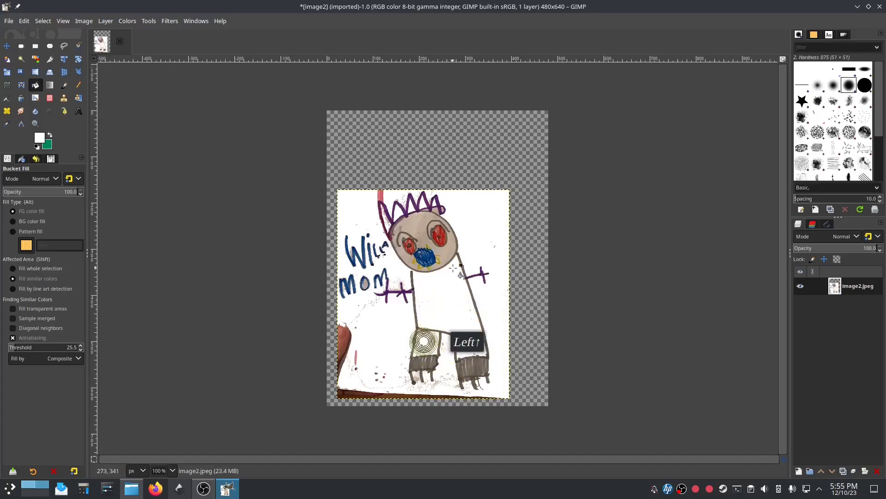
{"action": "left_click", "coordinate": [437, 251]}
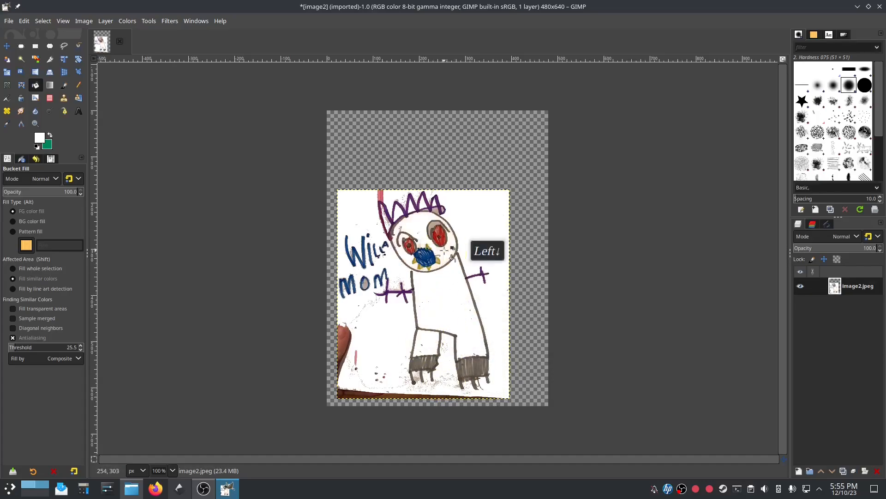
{"action": "left_click", "coordinate": [439, 225]}
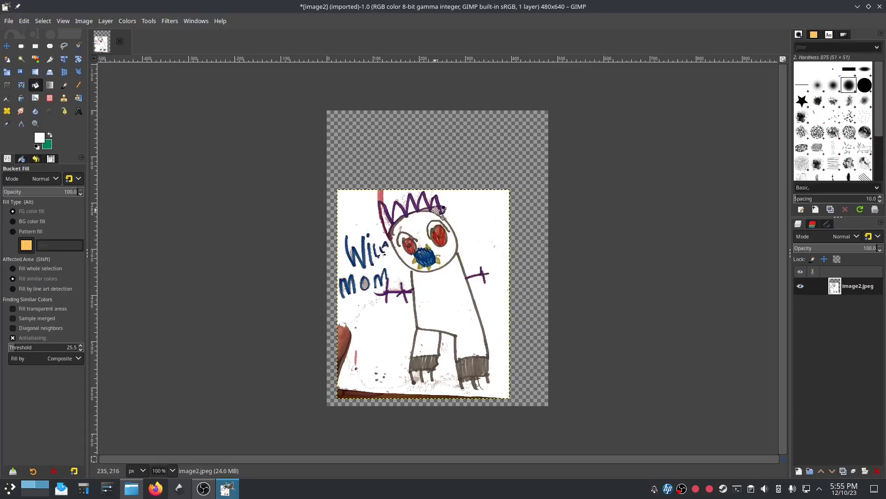
Step: Fill the small leftover paper patches in and around the crown and inside the "O" of "MOM" with white
{"action": "left_click", "coordinate": [435, 211]}
{"action": "scroll", "coordinate": [432, 208], "scroll_direction": "up", "scroll_amount": 5}
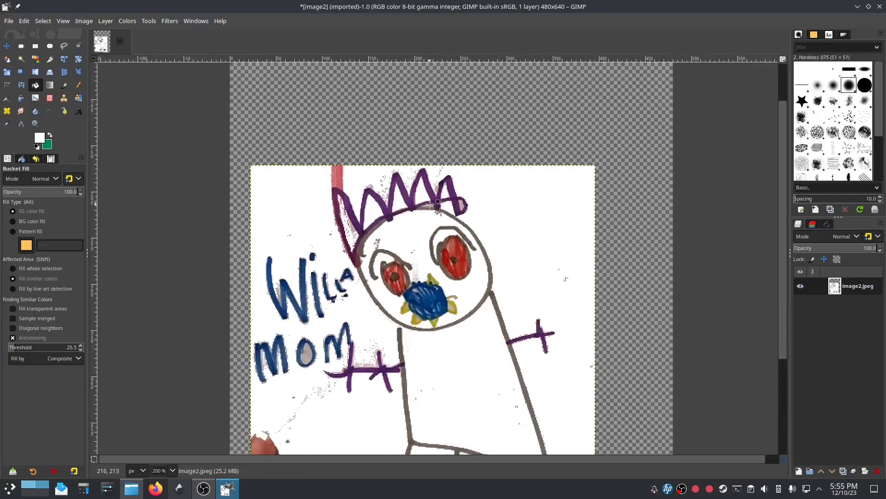
{"action": "left_click", "coordinate": [462, 203]}
{"action": "left_click", "coordinate": [459, 202]}
{"action": "left_click", "coordinate": [352, 227]}
{"action": "left_click", "coordinate": [353, 226]}
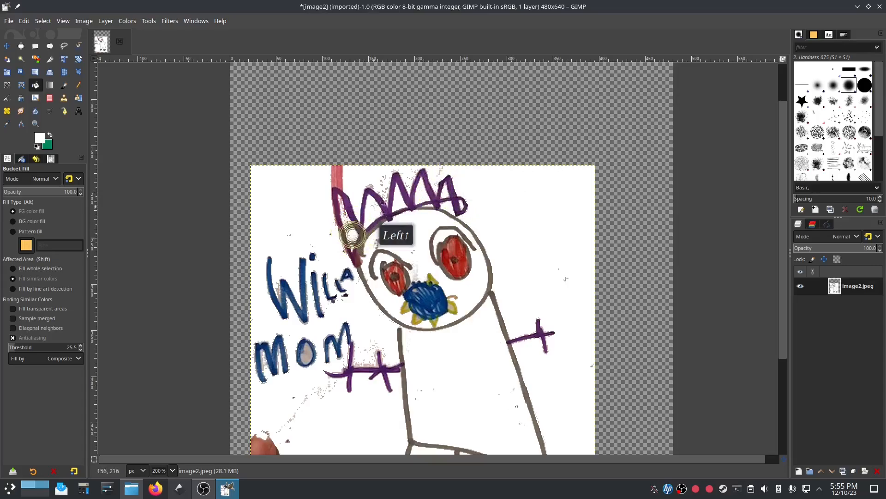
{"action": "left_click", "coordinate": [372, 187]}
{"action": "left_click", "coordinate": [385, 181]}
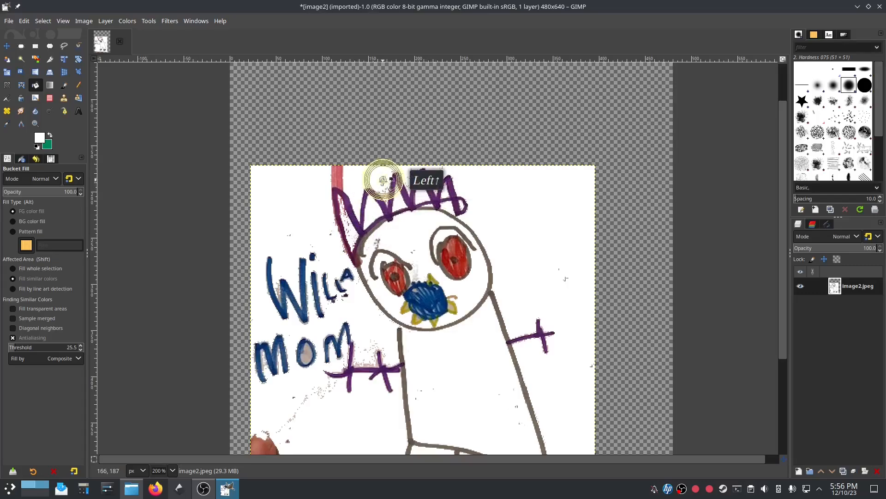
{"action": "left_click", "coordinate": [389, 197]}
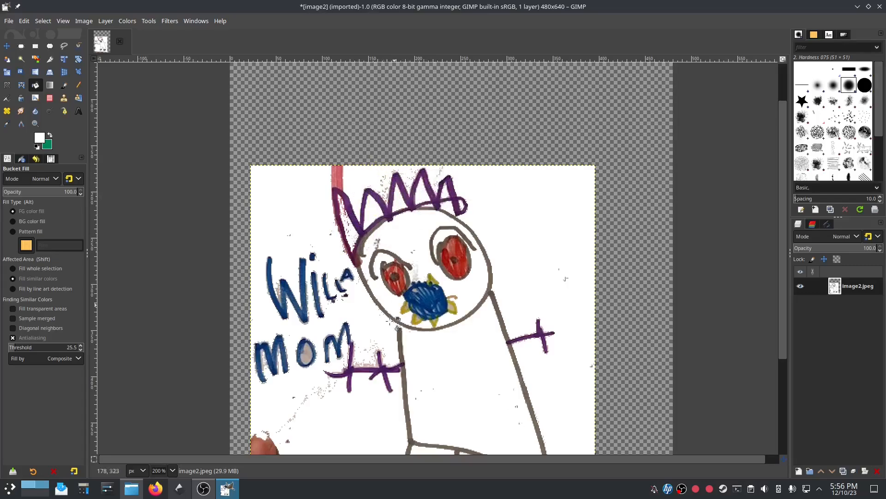
{"action": "left_click", "coordinate": [306, 351]}
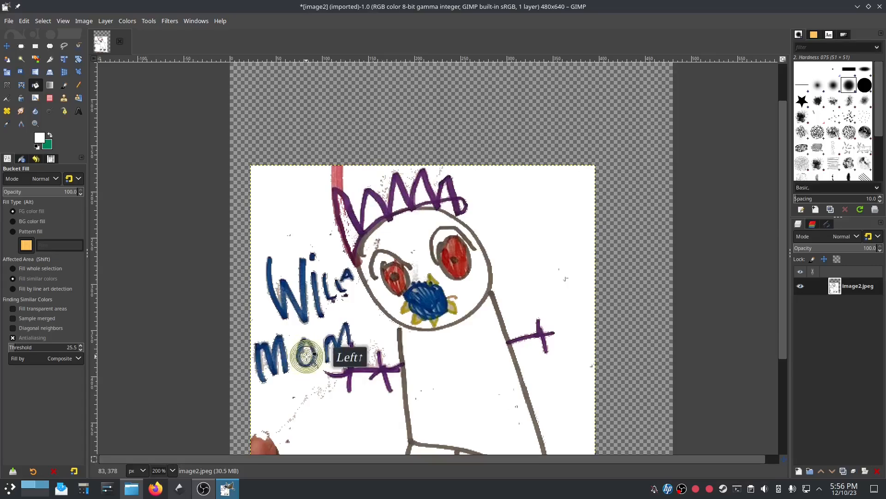
Step: Fill leftover paper patches inside and beside the blue letters of both handwritten words with white
{"action": "left_click", "coordinate": [264, 362]}
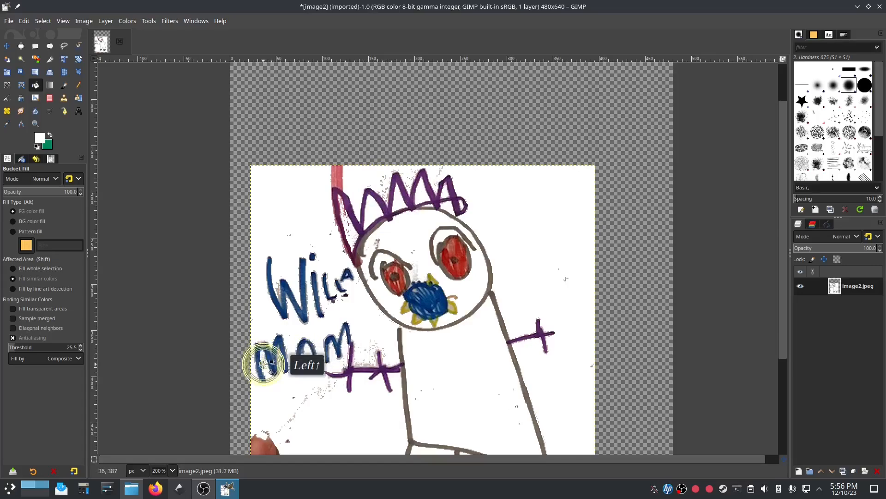
{"action": "left_click", "coordinate": [279, 294]}
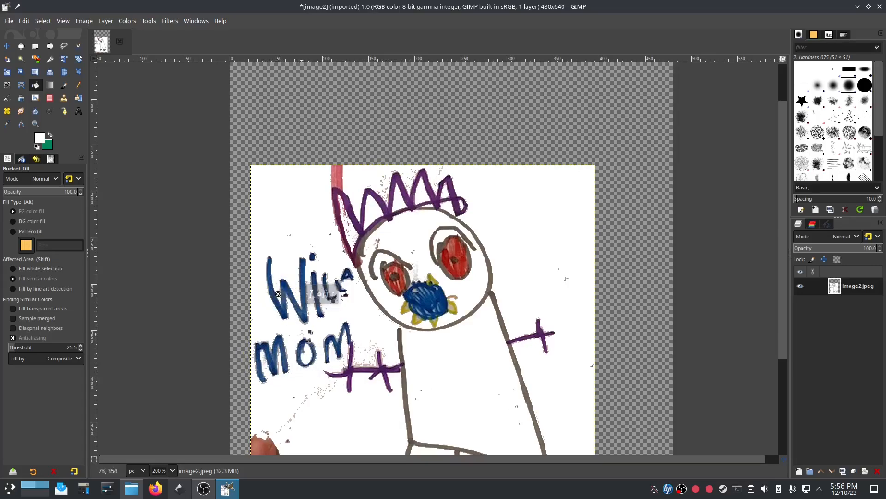
{"action": "left_click", "coordinate": [334, 289]}
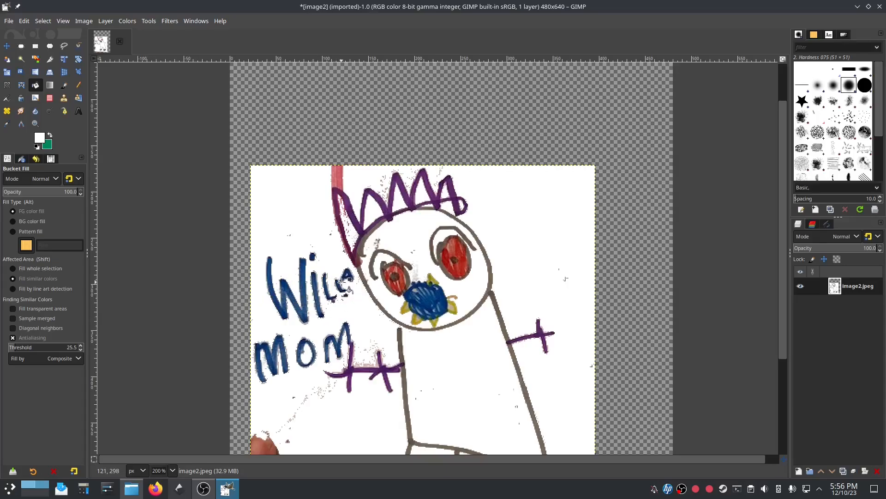
Step: Fill the small grey paper remnants inside and around the blue letter "A" near the face with white
{"action": "left_click", "coordinate": [346, 282]}
{"action": "scroll", "coordinate": [347, 277], "scroll_direction": "up", "scroll_amount": 5}
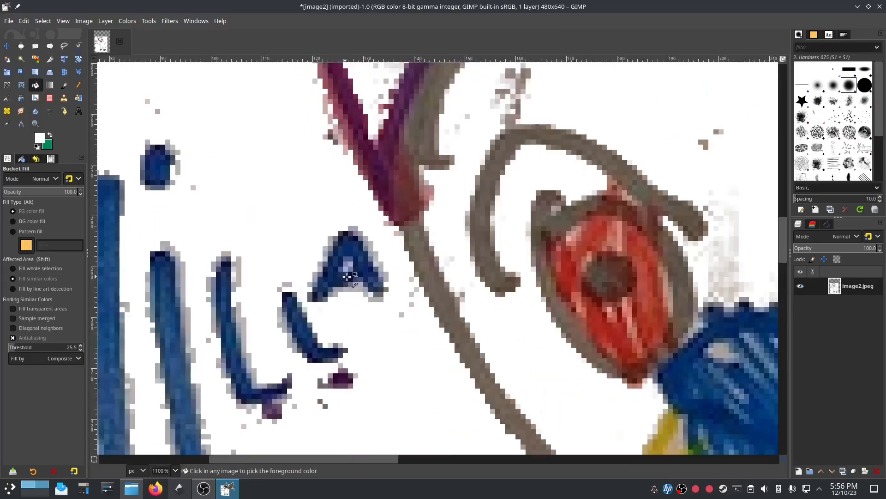
{"action": "left_click", "coordinate": [348, 266]}
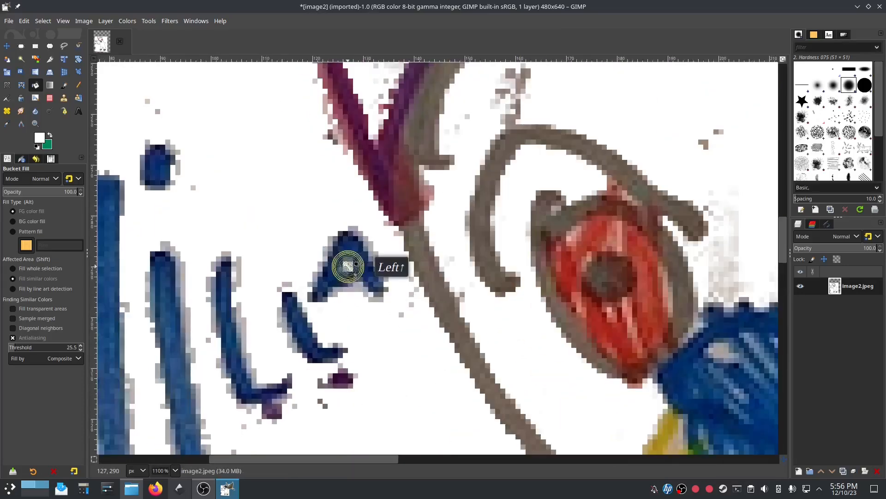
{"action": "left_click", "coordinate": [356, 286]}
{"action": "left_click", "coordinate": [373, 257]}
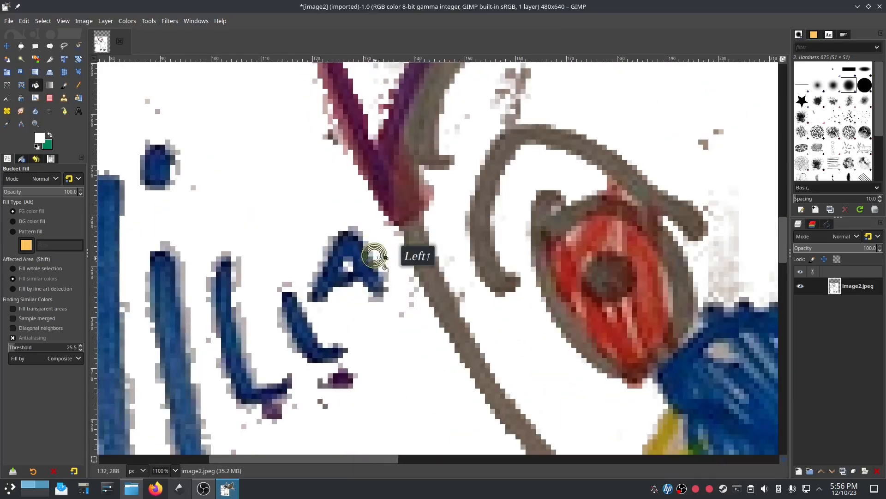
Step: Fill the purple spots beneath the two small blue "L" letters with white
{"action": "scroll", "coordinate": [307, 369], "scroll_direction": "down", "scroll_amount": 3}
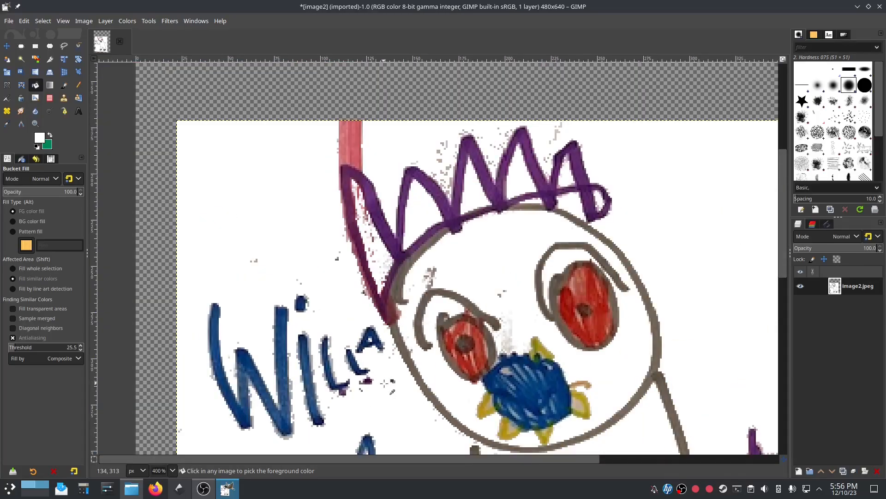
{"action": "left_click", "coordinate": [368, 381]}
{"action": "left_click", "coordinate": [360, 381]}
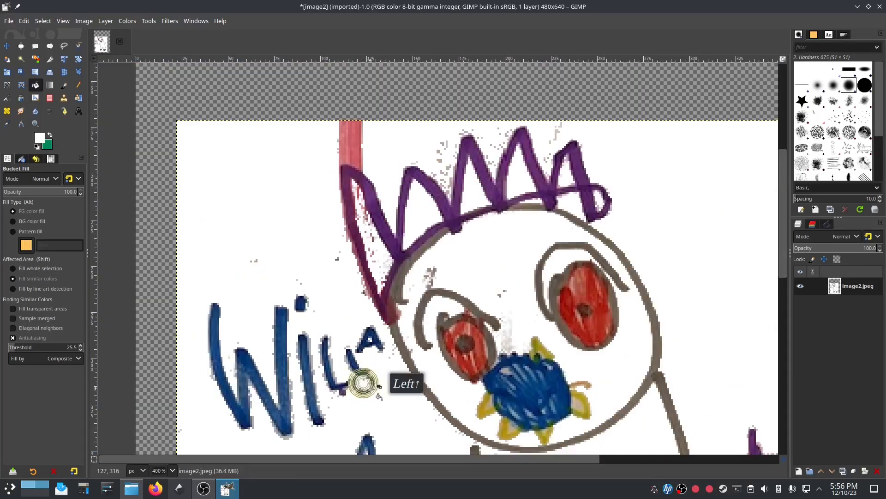
{"action": "left_click", "coordinate": [340, 393]}
{"action": "left_click", "coordinate": [344, 392]}
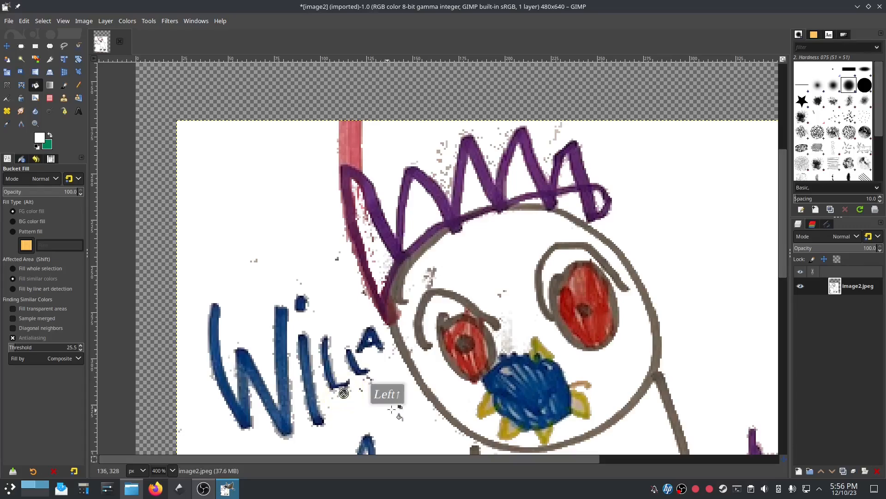
Step: Fill the paper remnants between and below the toes of the figure's left foot with white
{"action": "scroll", "coordinate": [392, 406], "scroll_direction": "down", "scroll_amount": 2}
{"action": "scroll", "coordinate": [392, 406], "scroll_direction": "down", "scroll_amount": 1}
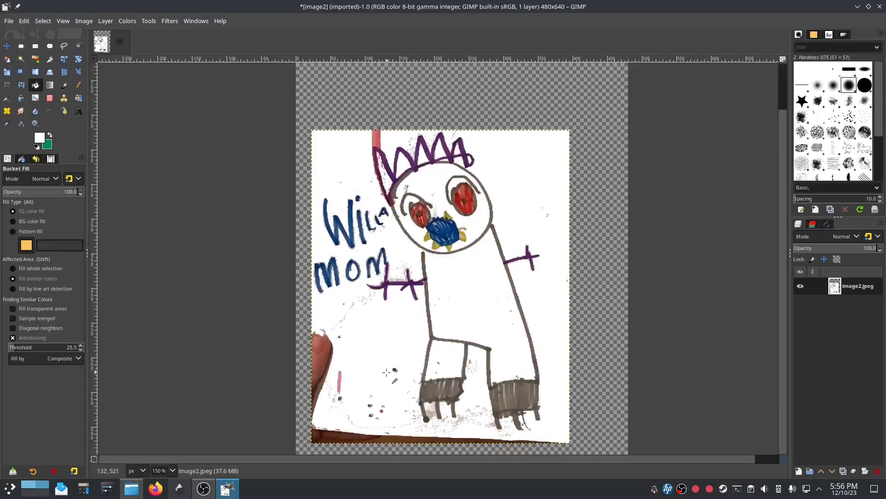
{"action": "scroll", "coordinate": [397, 381], "scroll_direction": "up", "scroll_amount": 1}
{"action": "left_click", "coordinate": [440, 417]}
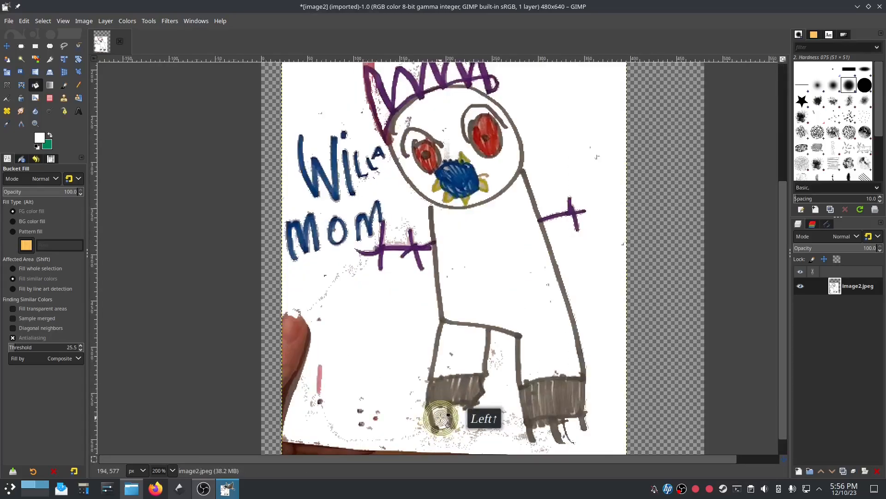
{"action": "left_click", "coordinate": [450, 434]}
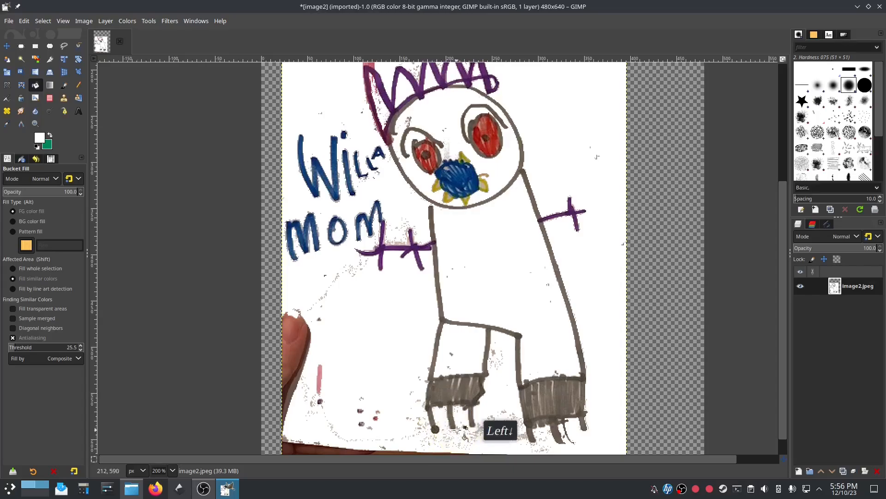
{"action": "left_click", "coordinate": [453, 431]}
Step: Fill paper remnants around the right foot's toes, between the legs and by the dark dots left of the feet with white
{"action": "left_click", "coordinate": [542, 437]}
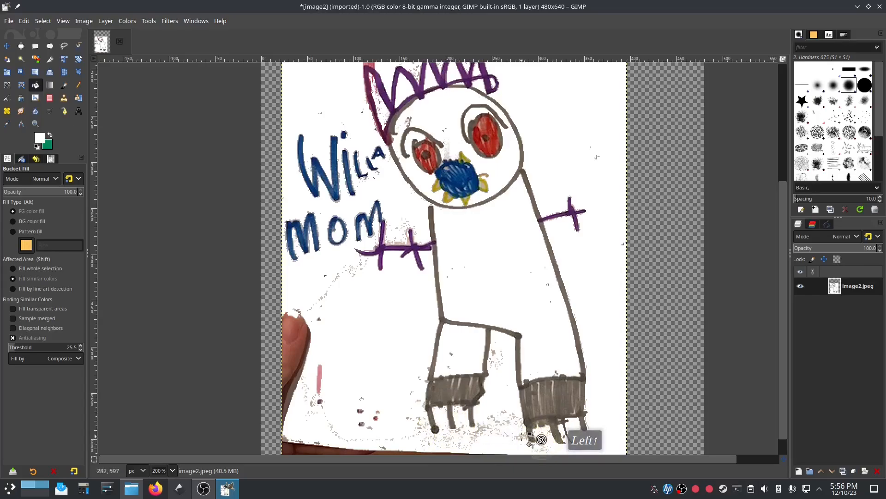
{"action": "left_click", "coordinate": [520, 420]}
{"action": "left_click", "coordinate": [479, 429]}
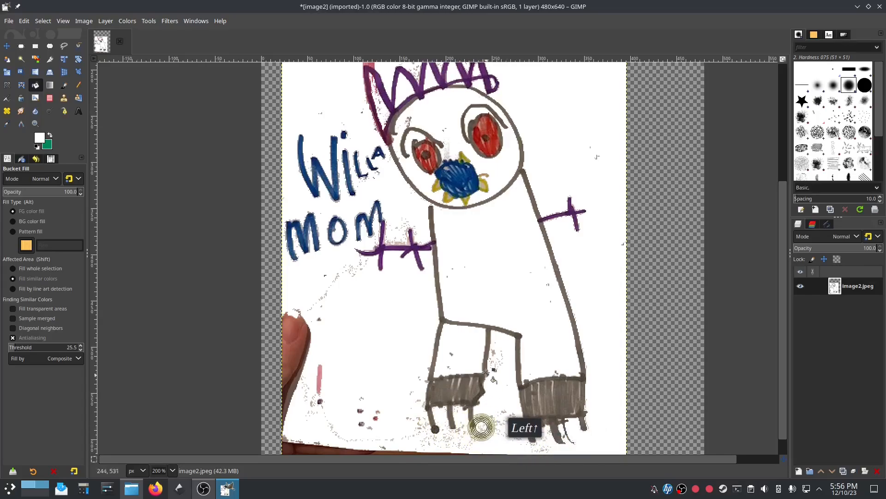
{"action": "left_click", "coordinate": [494, 352]}
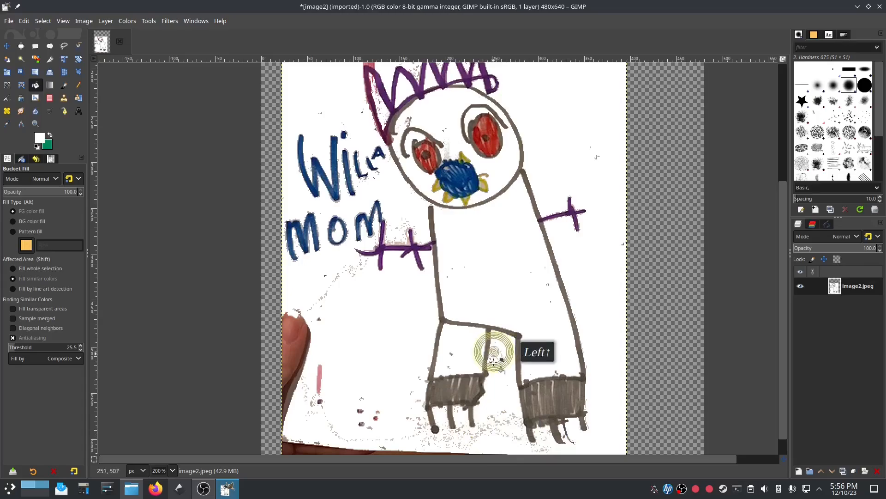
{"action": "left_click", "coordinate": [361, 421]}
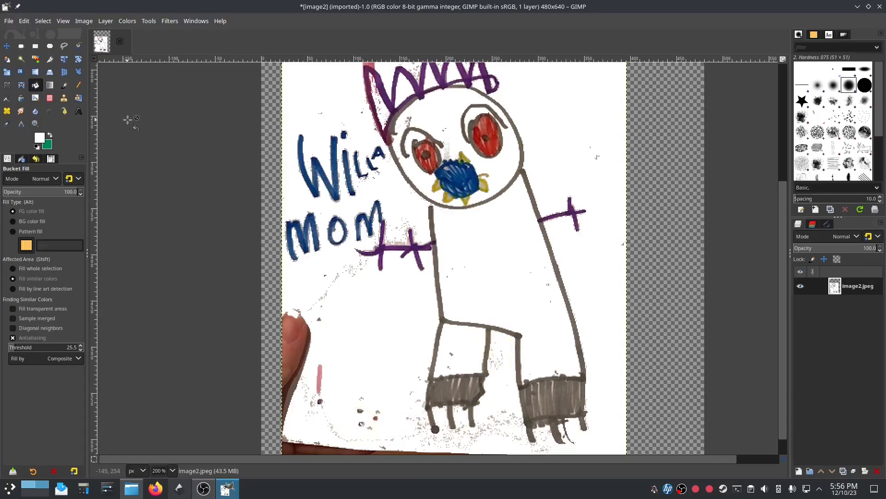
Step: With the Pencil and the 2. Hardness 100 brush, paint white over the dots, pink mark, finger, table edge and nearby specks
{"action": "left_click", "coordinate": [78, 85]}
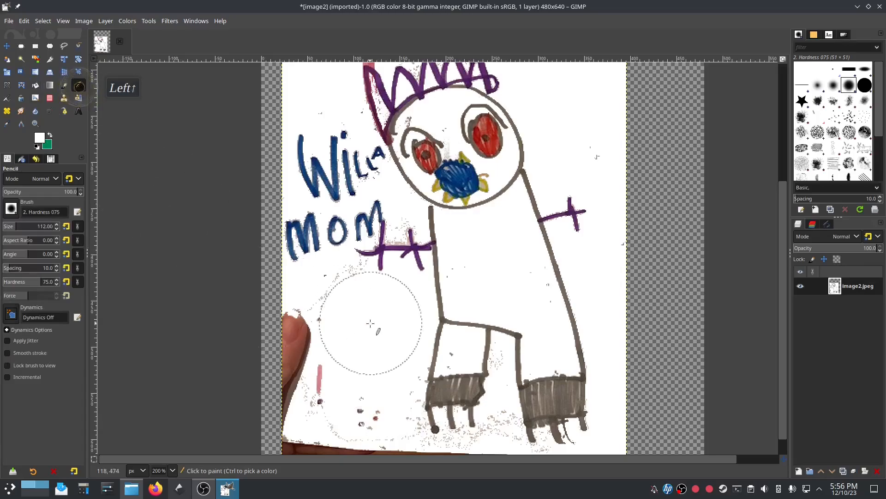
{"action": "left_click", "coordinate": [7, 226]}
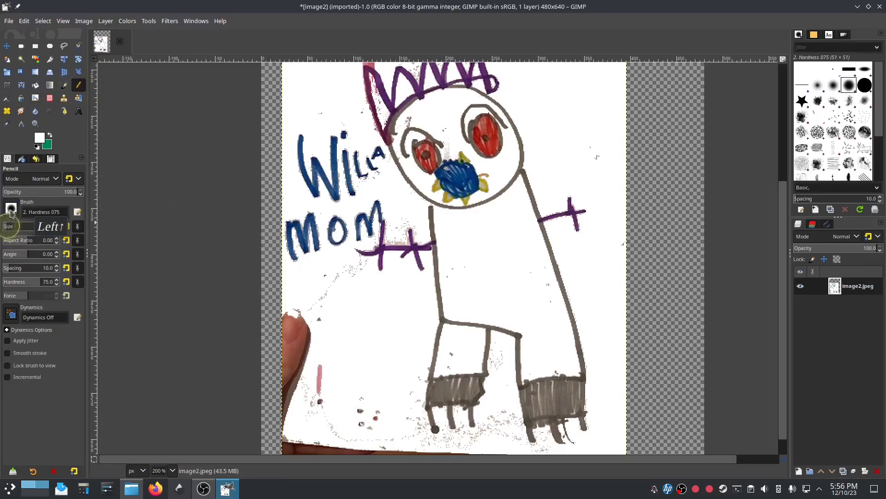
{"action": "left_click", "coordinate": [10, 209]}
{"action": "left_click", "coordinate": [45, 237]}
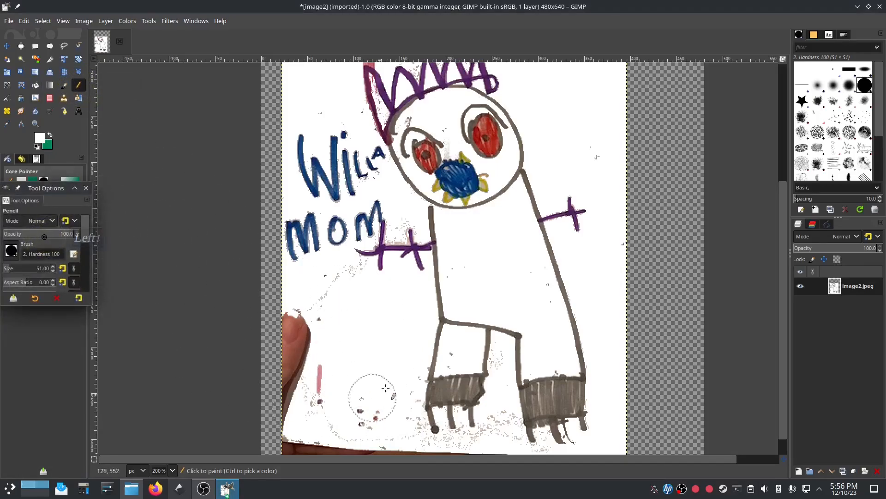
{"action": "mouse_move", "coordinate": [377, 412]}
{"action": "left_mouse_down"}
{"action": "mouse_move", "coordinate": [366, 416]}
{"action": "mouse_move", "coordinate": [340, 390]}
{"action": "mouse_move", "coordinate": [323, 391]}
{"action": "left_mouse_up"}
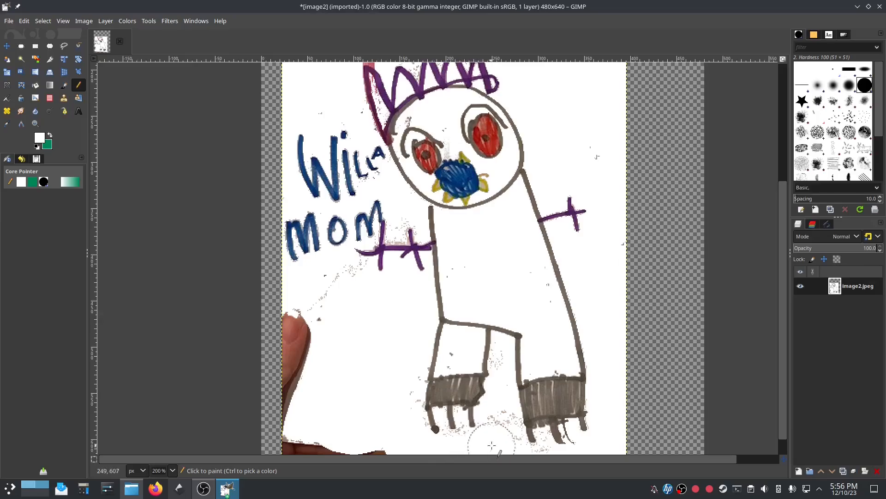
{"action": "mouse_move", "coordinate": [417, 463]}
{"action": "left_mouse_down"}
{"action": "mouse_move", "coordinate": [356, 396]}
{"action": "mouse_move", "coordinate": [356, 350]}
{"action": "mouse_move", "coordinate": [303, 313]}
{"action": "mouse_move", "coordinate": [297, 417]}
{"action": "mouse_move", "coordinate": [308, 443]}
{"action": "mouse_move", "coordinate": [340, 446]}
{"action": "left_mouse_up"}
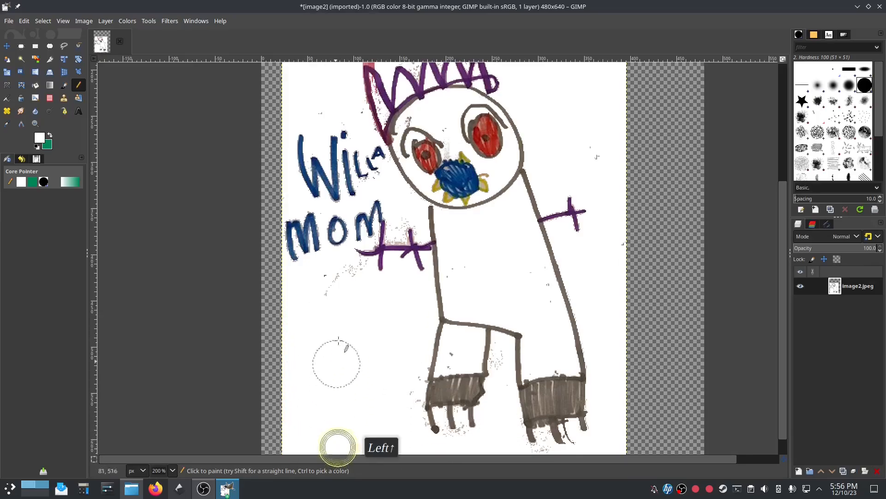
{"action": "left_click_drag", "start_coordinate": [346, 291], "coordinate": [347, 275]}
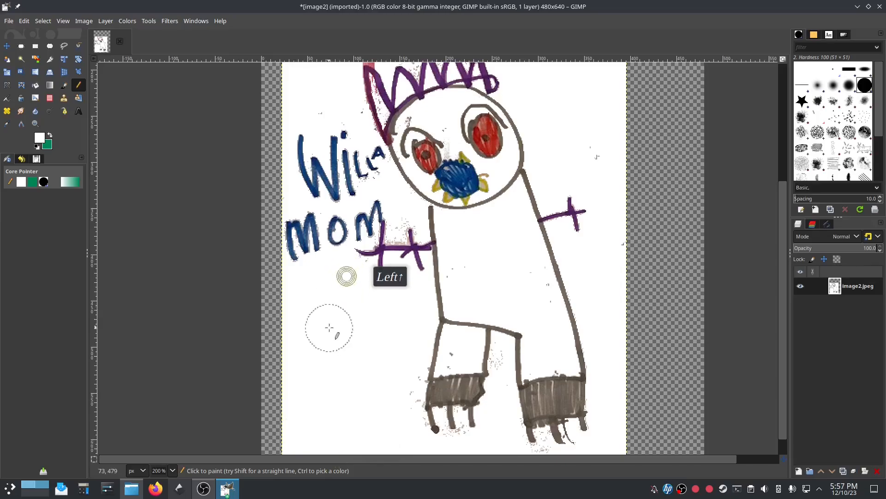
Step: Bucket-fill the paper remnants around the figure's left arm with white
{"action": "left_click", "coordinate": [35, 85]}
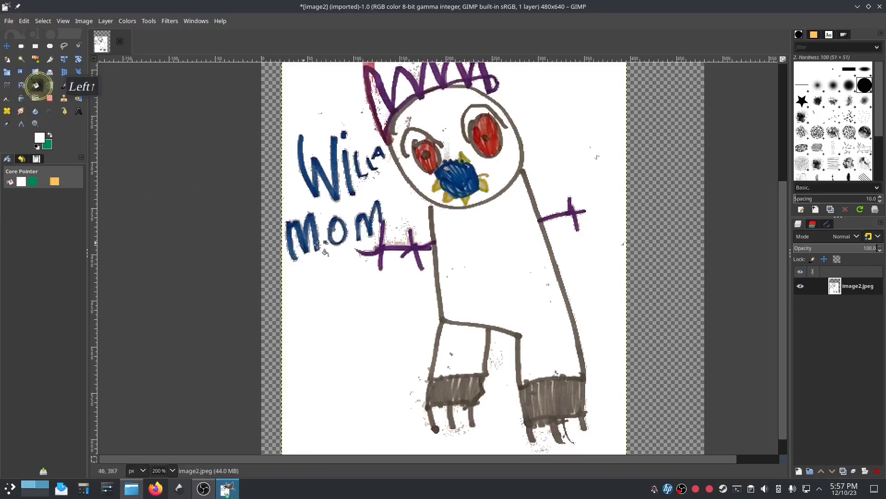
{"action": "scroll", "coordinate": [394, 241], "scroll_direction": "up", "scroll_amount": 2}
{"action": "scroll", "coordinate": [394, 241], "scroll_direction": "up", "scroll_amount": 2}
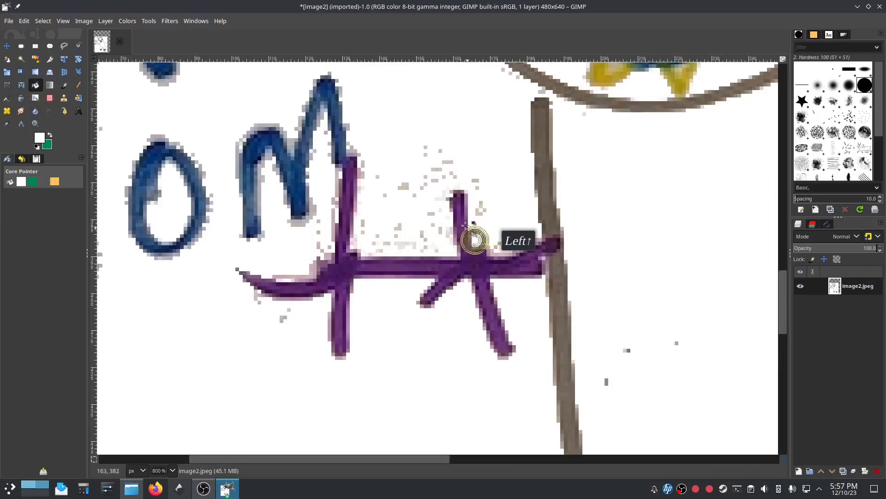
{"action": "scroll", "coordinate": [309, 260], "scroll_direction": "down", "scroll_amount": 4}
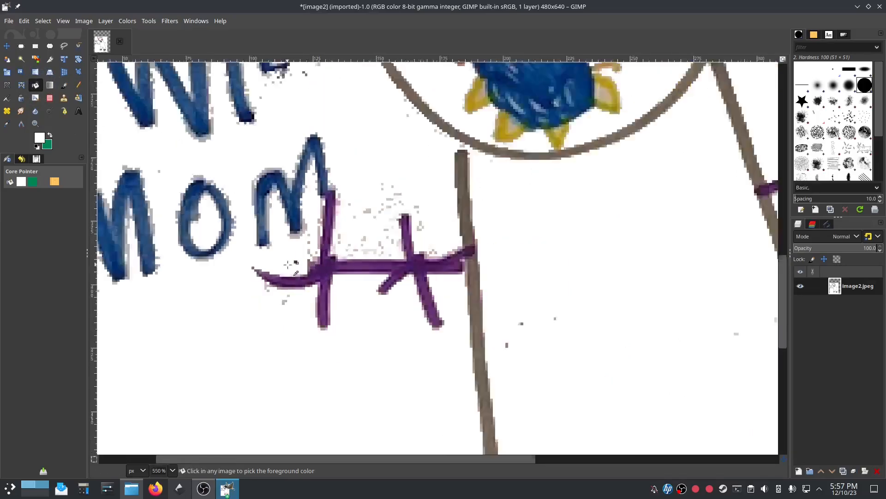
{"action": "scroll", "coordinate": [327, 273], "scroll_direction": "up", "scroll_amount": 3}
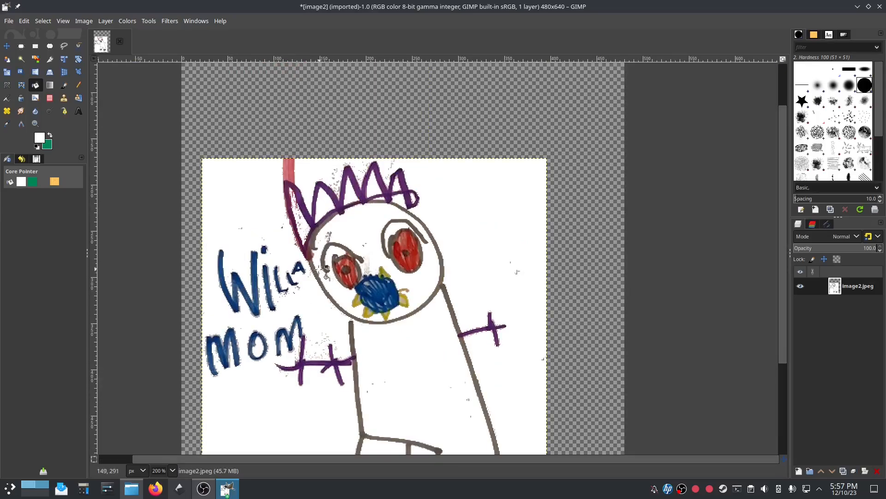
Step: Fill the pink-red strip above the crown's left point, including its leftover edge pixels, with white
{"action": "left_click", "coordinate": [288, 168]}
{"action": "left_click", "coordinate": [287, 166]}
{"action": "left_click", "coordinate": [295, 170]}
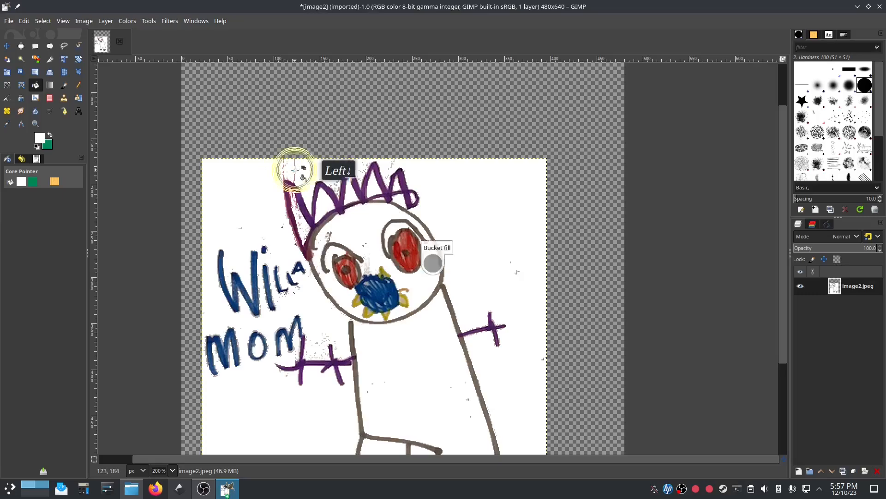
{"action": "scroll", "coordinate": [295, 171], "scroll_direction": "up", "scroll_amount": 5}
{"action": "left_click", "coordinate": [324, 187]}
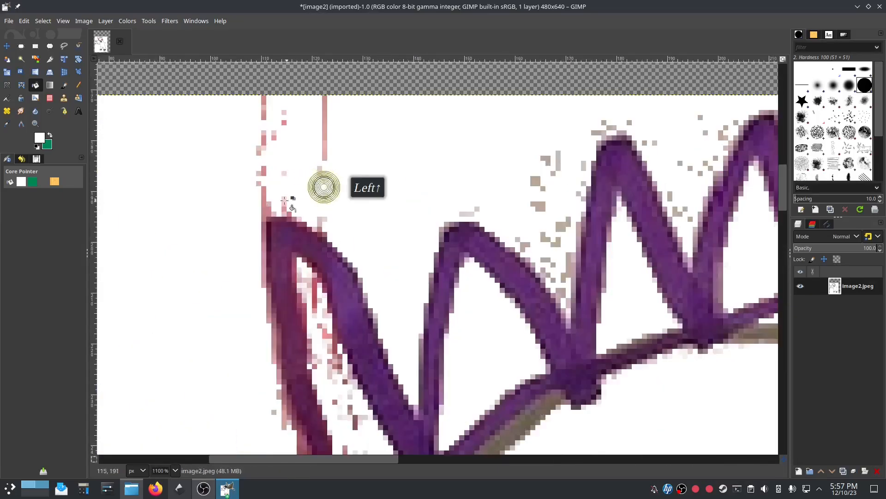
{"action": "left_click", "coordinate": [259, 196]}
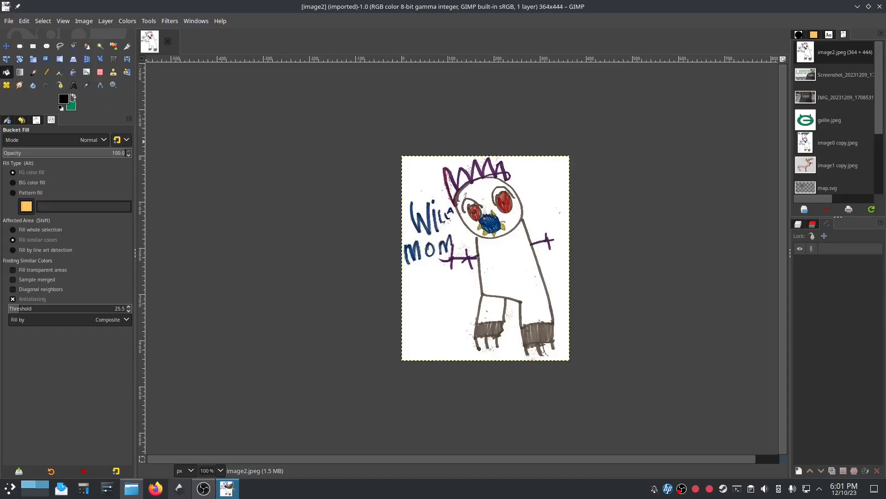
Step: Set the foreground color to black and bucket-fill the figure's lower body and leg outlines on both sides
{"action": "left_click", "coordinate": [65, 102]}
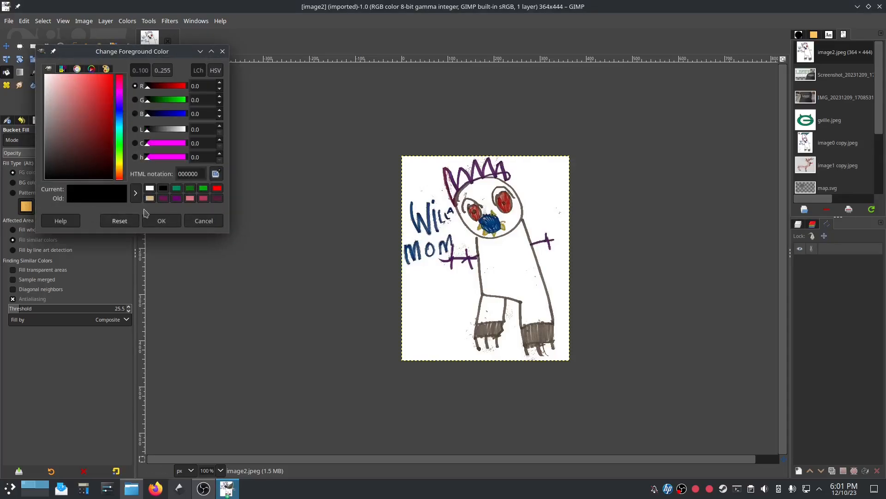
{"action": "left_click", "coordinate": [167, 187]}
{"action": "left_click", "coordinate": [162, 220]}
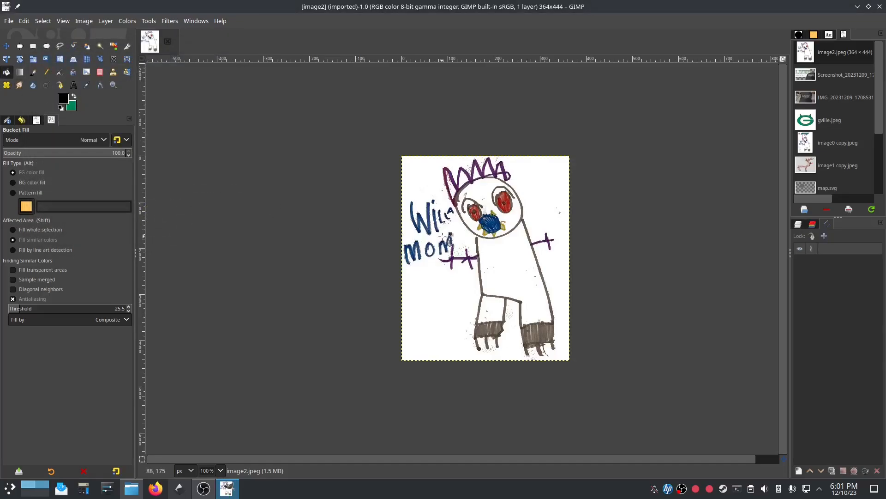
{"action": "scroll", "coordinate": [477, 277], "scroll_direction": "up", "scroll_amount": 3}
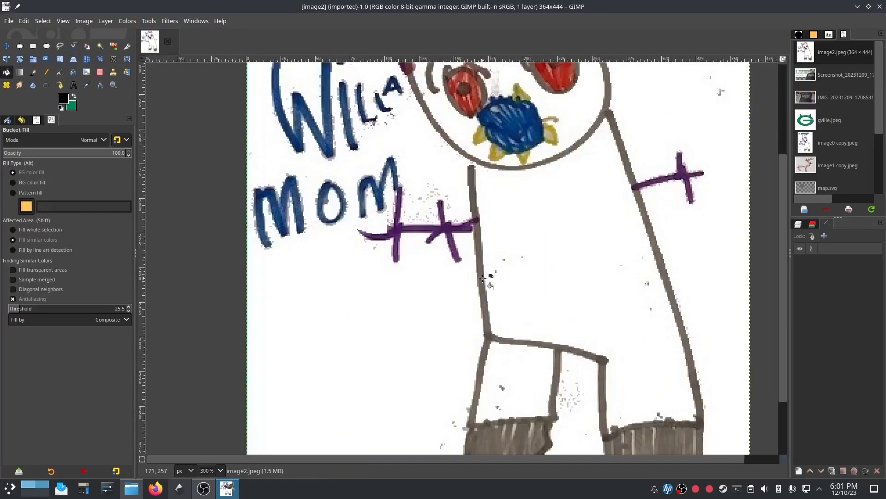
{"action": "left_click", "coordinate": [482, 278]}
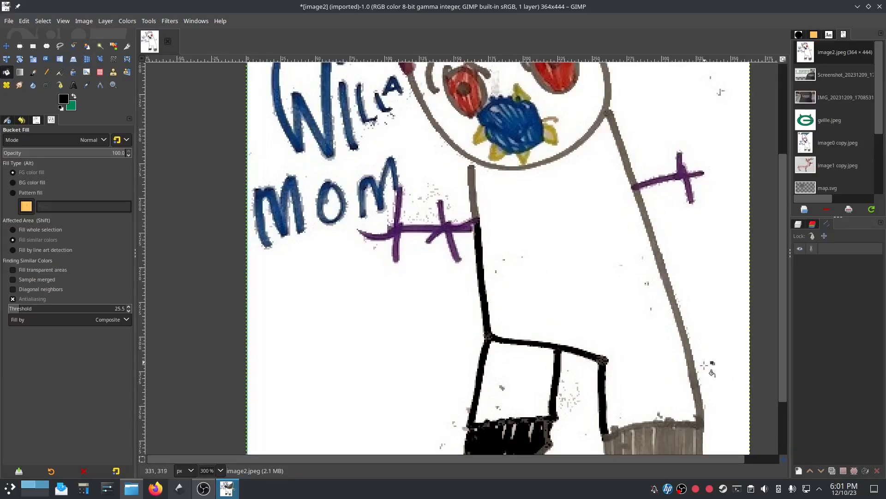
{"action": "left_click", "coordinate": [695, 378]}
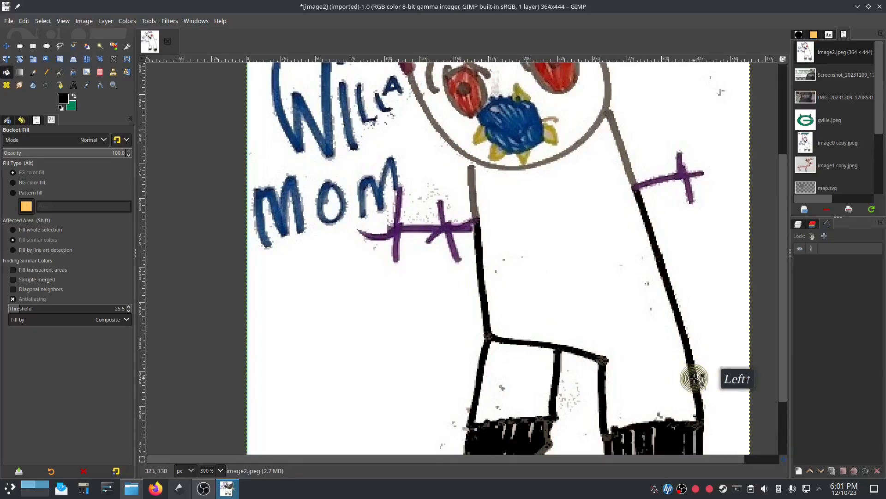
Step: Bucket-fill the head outline, including the arc beneath the crown, and the upper ends of both body lines with black
{"action": "left_click", "coordinate": [620, 144]}
{"action": "scroll", "coordinate": [461, 286], "scroll_direction": "up", "scroll_amount": 3}
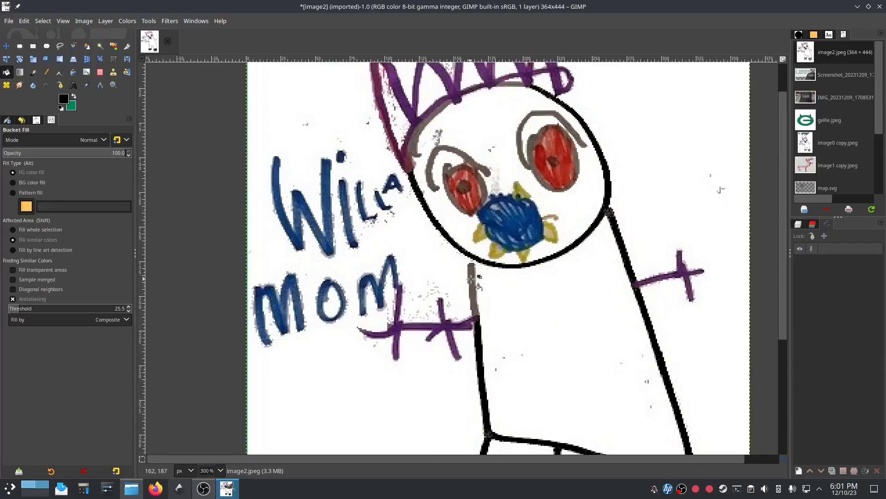
{"action": "left_click", "coordinate": [471, 280]}
{"action": "scroll", "coordinate": [446, 230], "scroll_direction": "up", "scroll_amount": 1}
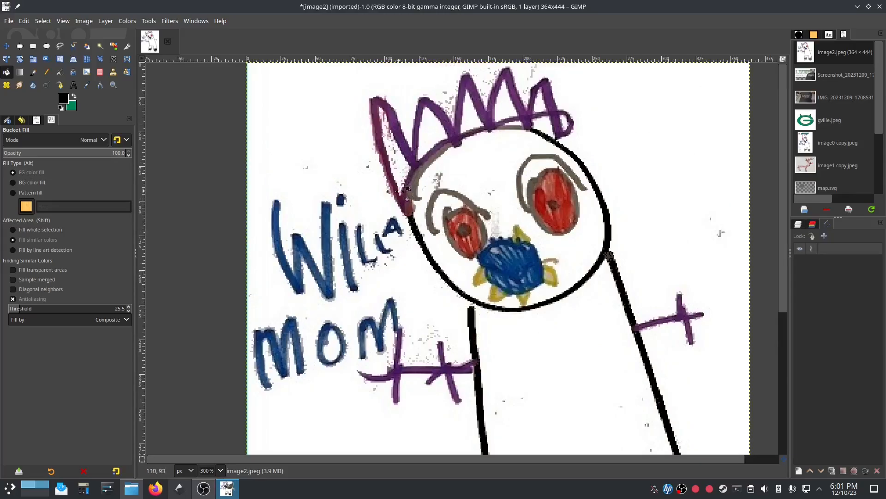
{"action": "left_click", "coordinate": [415, 178]}
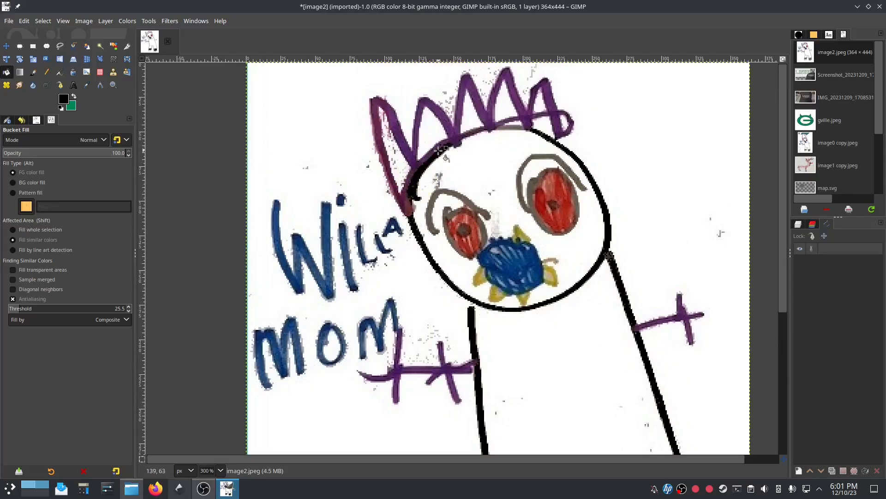
{"action": "left_click", "coordinate": [511, 127]}
Step: Fill the brow line and the gray rim around the figure's left eye with black
{"action": "left_click", "coordinate": [428, 214]}
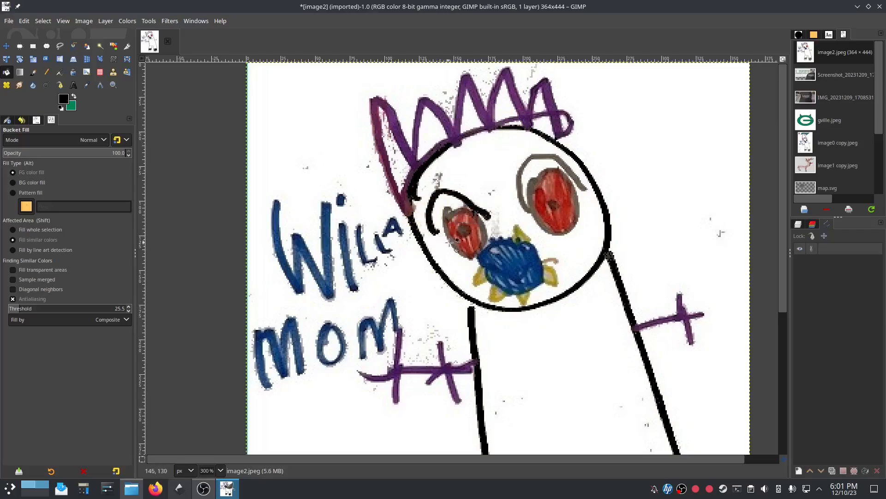
{"action": "left_click", "coordinate": [486, 235]}
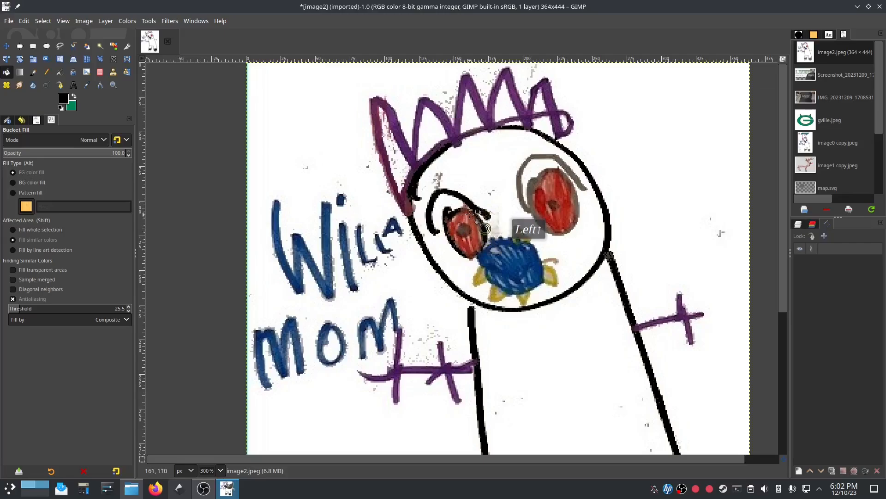
{"action": "left_click", "coordinate": [485, 244]}
{"action": "left_click", "coordinate": [471, 256]}
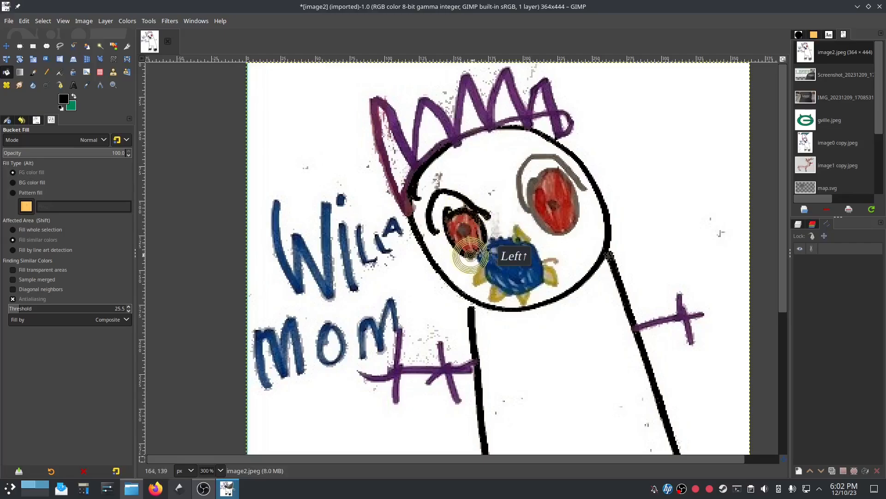
Step: Fill the brow arc and the gray rim segments around the figure's right eye with black
{"action": "left_click", "coordinate": [522, 198]}
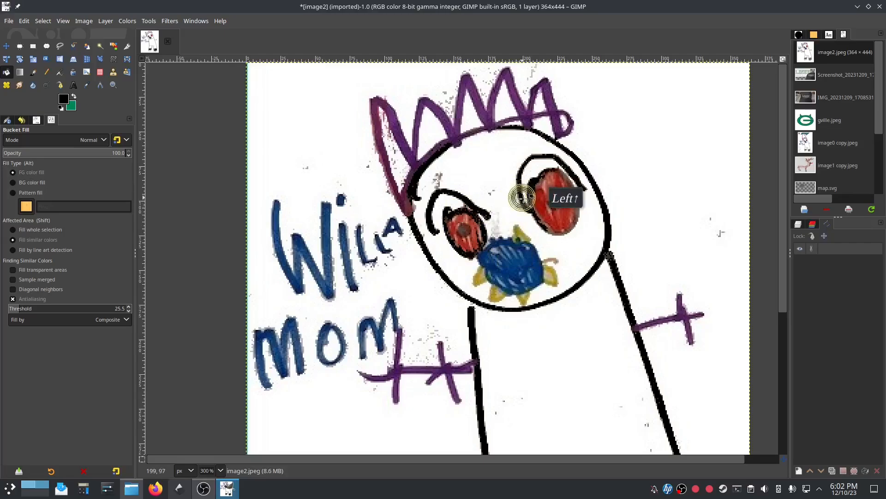
{"action": "left_click", "coordinate": [551, 232]}
{"action": "left_click", "coordinate": [578, 215]}
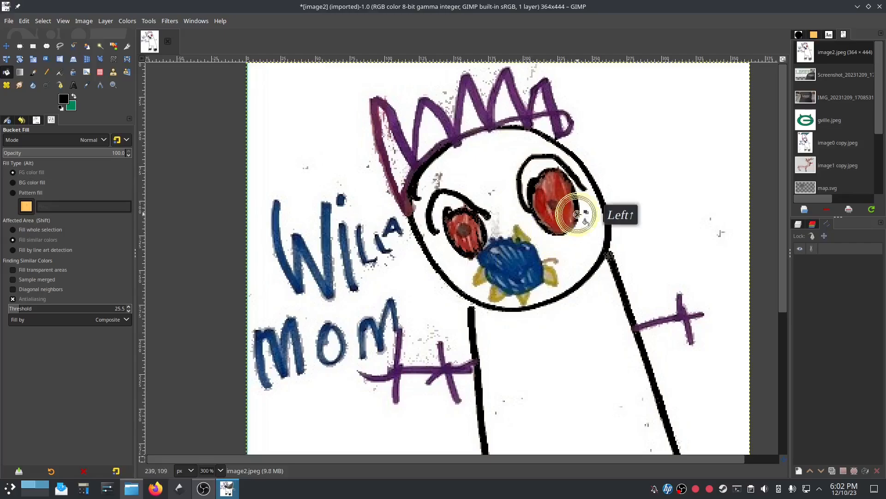
{"action": "left_click", "coordinate": [552, 165]}
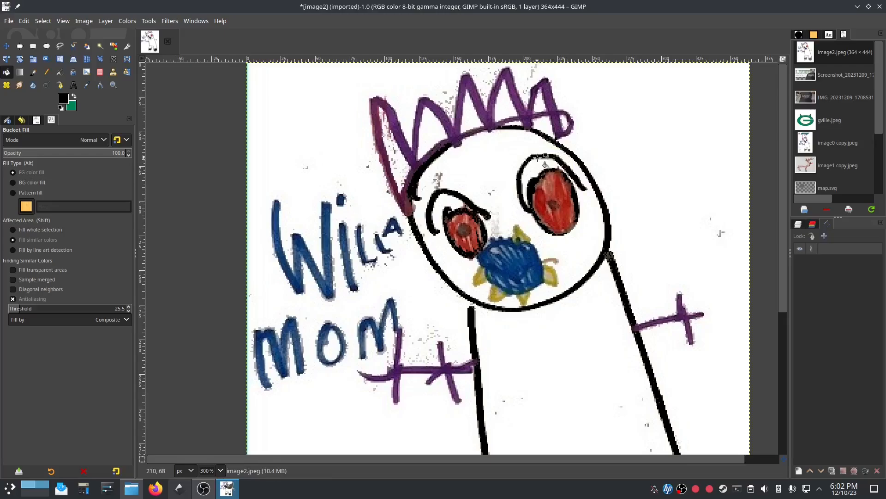
{"action": "left_click", "coordinate": [539, 154]}
Step: Fill the gray remnants of the left foot, including its edges and the dot on its outer toe, with black
{"action": "scroll", "coordinate": [450, 405], "scroll_direction": "down", "scroll_amount": 5}
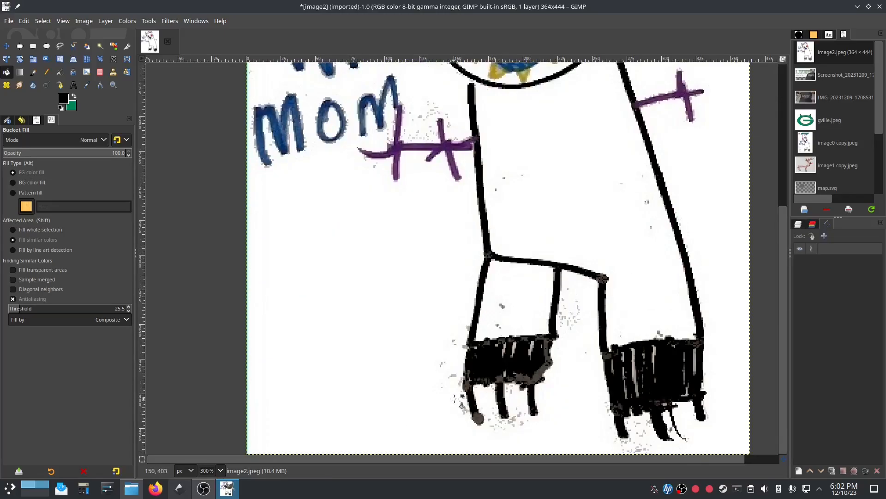
{"action": "left_click", "coordinate": [532, 380]}
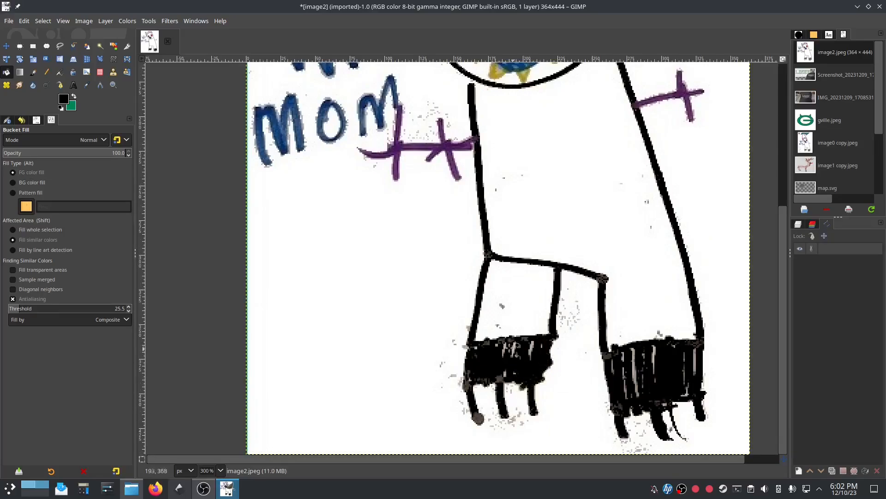
{"action": "left_click", "coordinate": [500, 341]}
{"action": "left_click", "coordinate": [481, 349]}
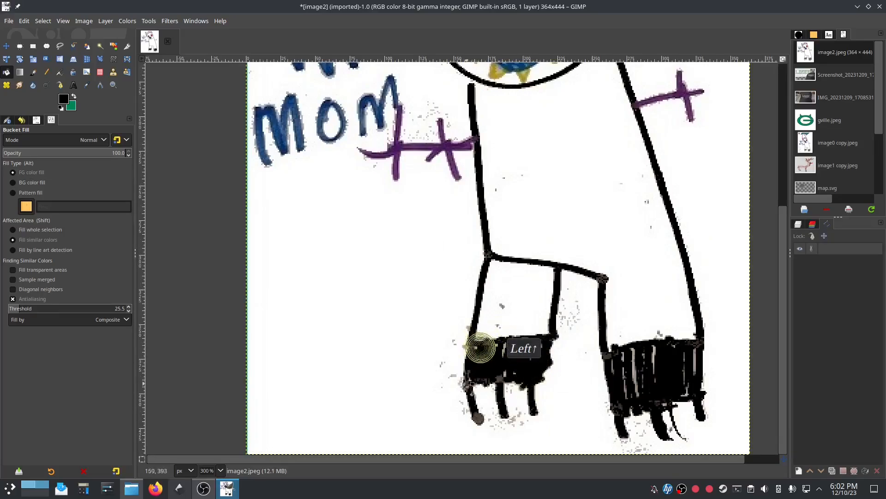
{"action": "left_click", "coordinate": [469, 376]}
{"action": "left_click", "coordinate": [478, 418]}
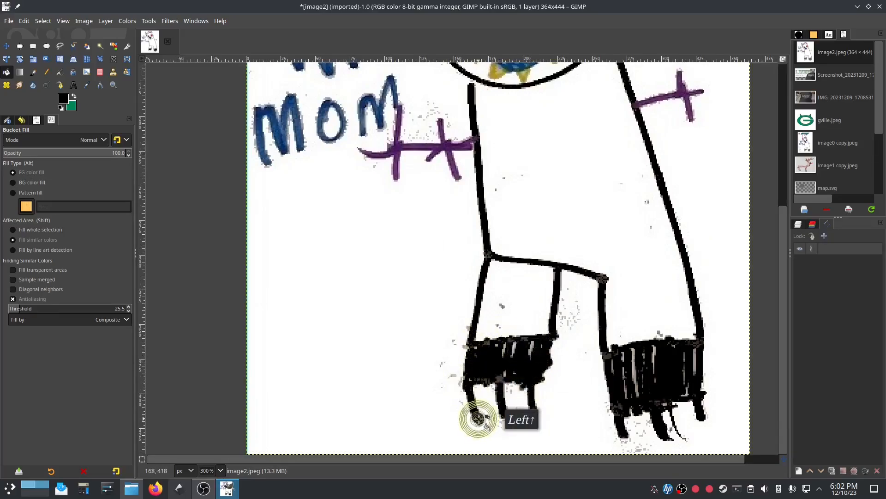
Step: Fill the gray patches inside and along the upper edge of the right foot with black
{"action": "left_click", "coordinate": [638, 372]}
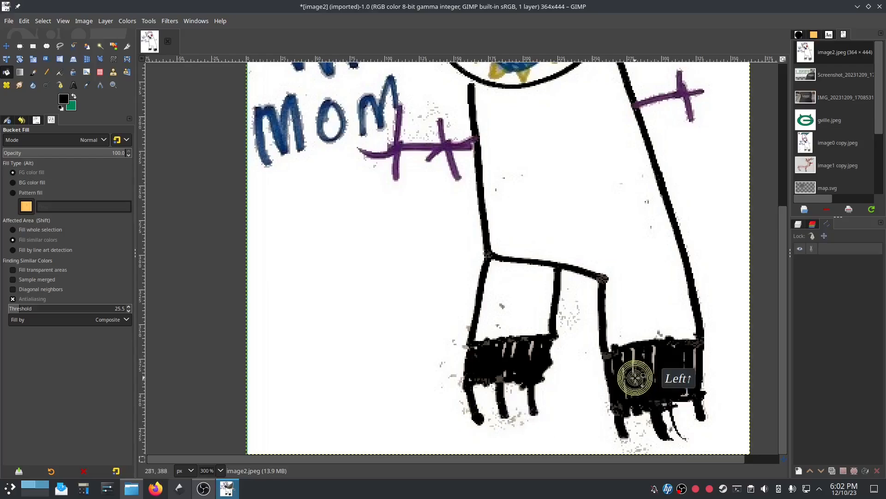
{"action": "left_click", "coordinate": [609, 356]}
{"action": "left_click", "coordinate": [693, 346]}
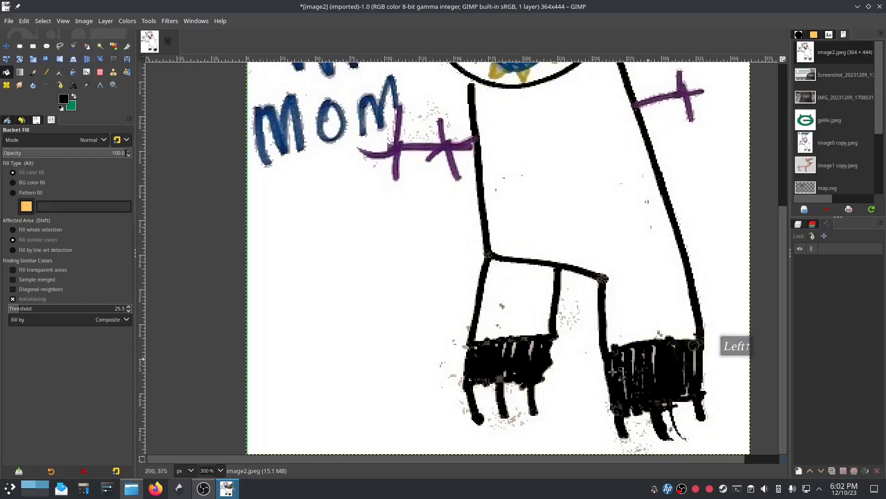
Step: Sample the crown's purple (552767) as the foreground color and bucket-fill the crown's left point with it
{"action": "scroll", "coordinate": [424, 324], "scroll_direction": "down", "scroll_amount": 1}
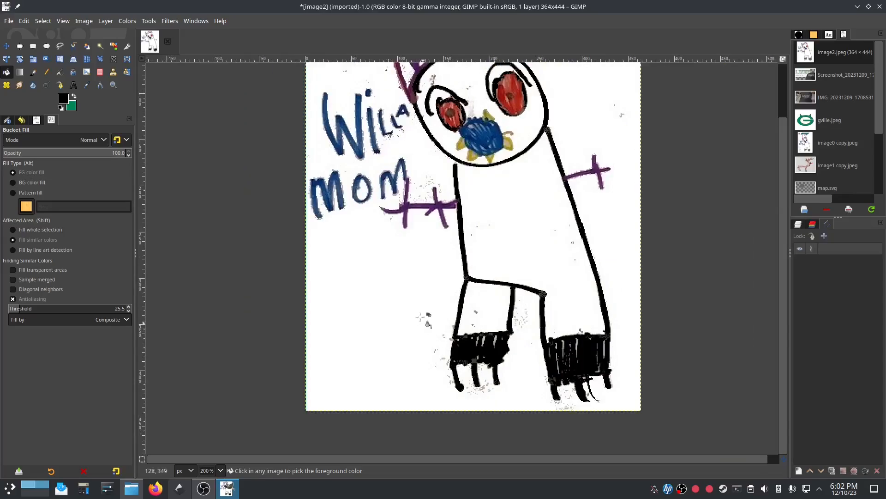
{"action": "scroll", "coordinate": [423, 306], "scroll_direction": "up", "scroll_amount": 3}
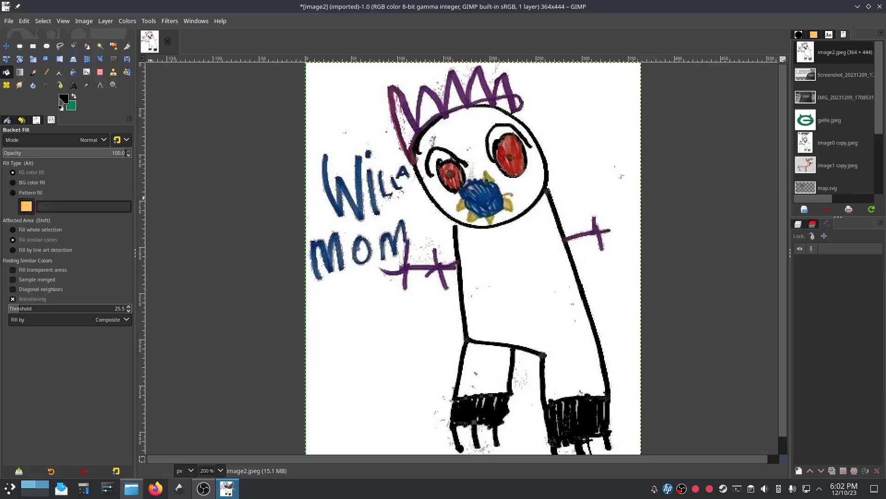
{"action": "left_click", "coordinate": [64, 99]}
{"action": "left_click", "coordinate": [215, 174]}
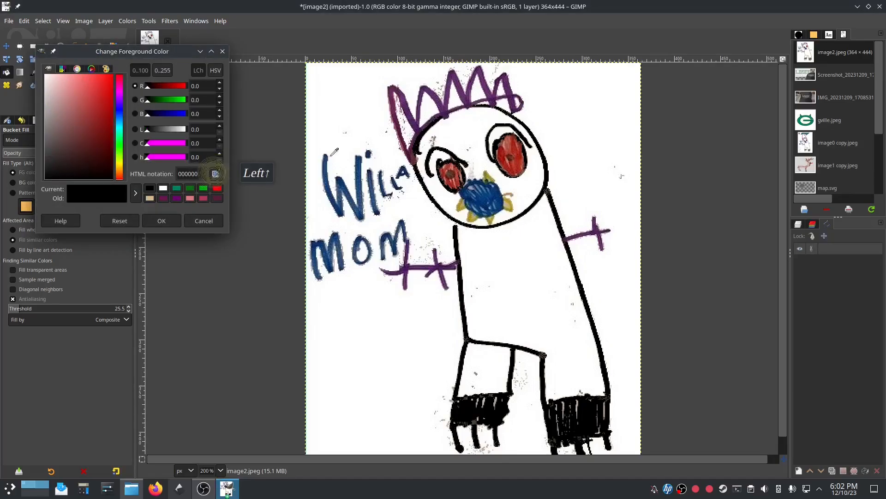
{"action": "left_click", "coordinate": [412, 115]}
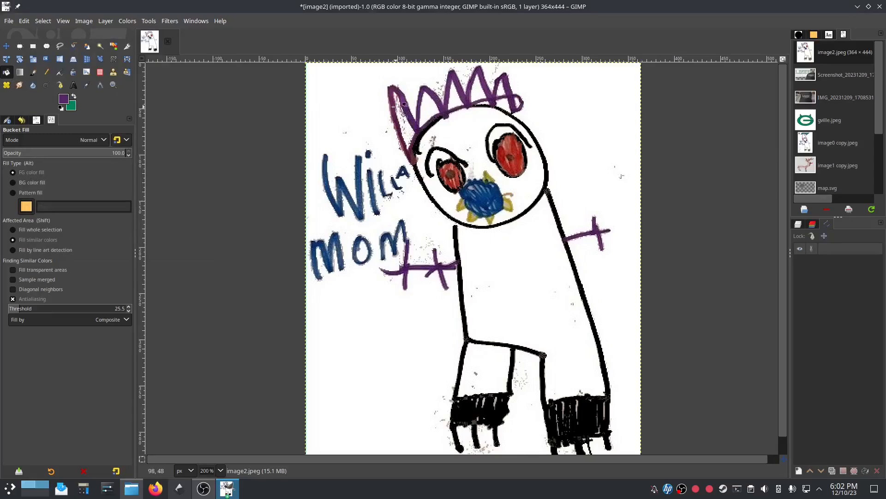
{"action": "scroll", "coordinate": [397, 106], "scroll_direction": "up", "scroll_amount": 3}
{"action": "left_click", "coordinate": [437, 200]}
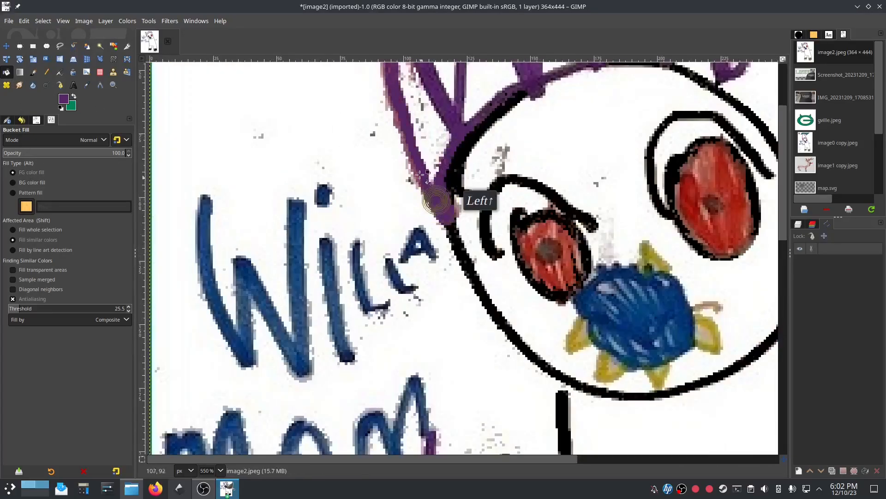
{"action": "left_click", "coordinate": [440, 91]}
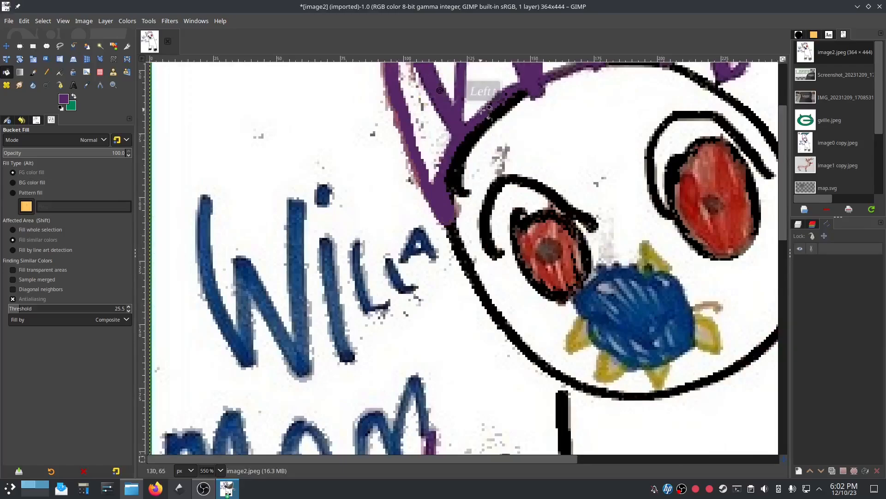
Step: Fill the remaining uneven patches in the crown's peaks and lower band with the same purple
{"action": "scroll", "coordinate": [499, 137], "scroll_direction": "up", "scroll_amount": 3}
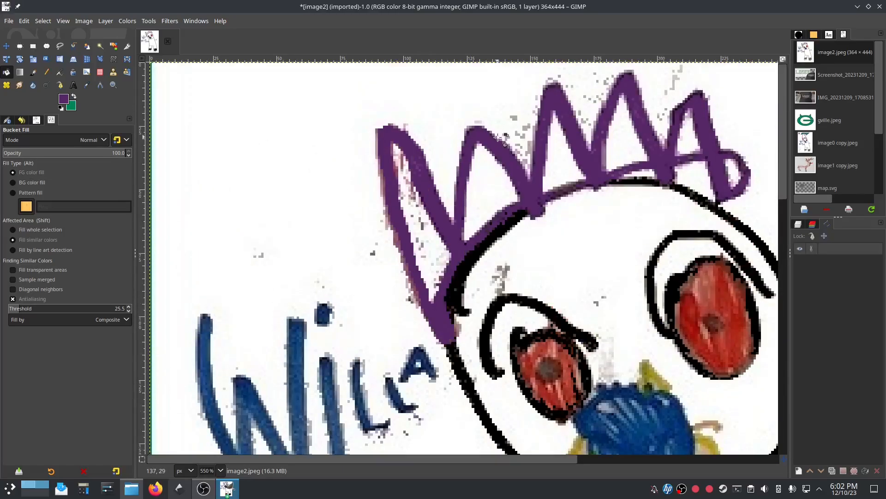
{"action": "left_click", "coordinate": [392, 197]}
{"action": "left_click", "coordinate": [545, 127]}
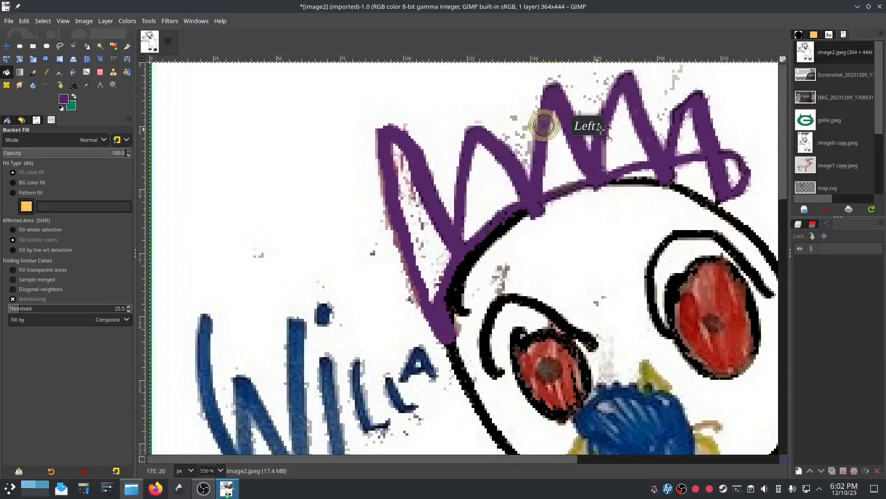
{"action": "left_click", "coordinate": [649, 126]}
{"action": "left_click", "coordinate": [694, 157]}
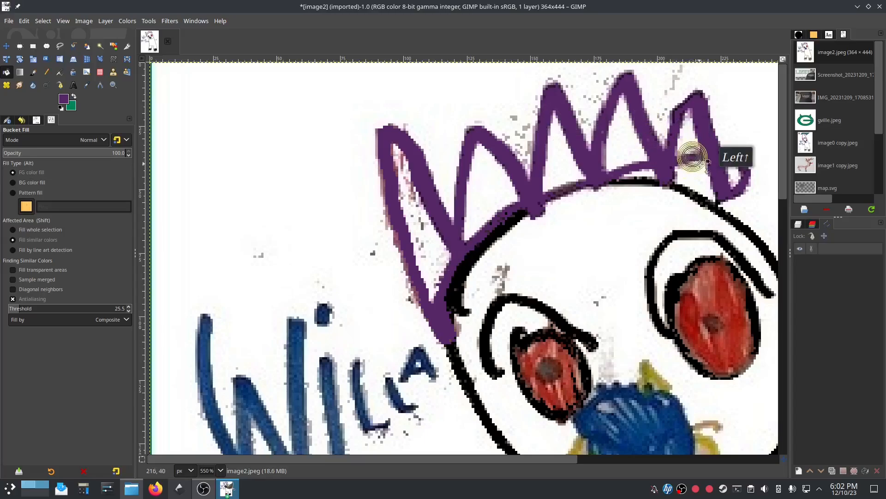
{"action": "left_click", "coordinate": [560, 187]}
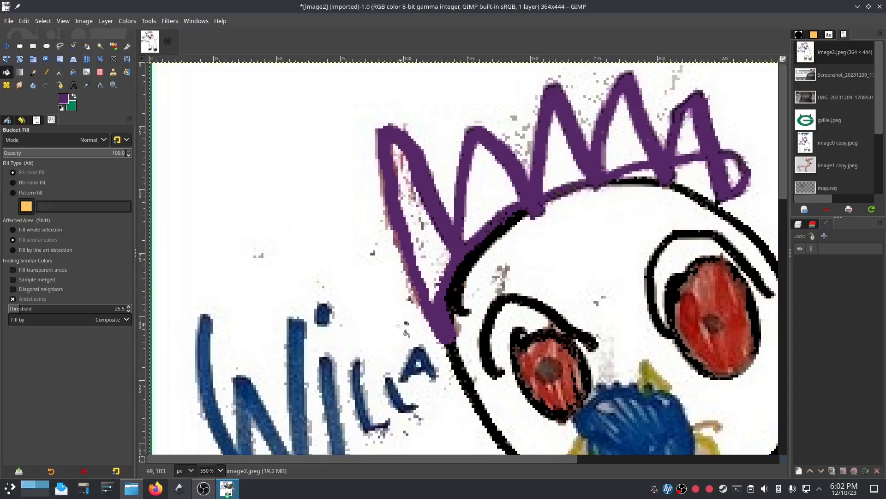
Step: Sample the lettering's blue (073872) as the foreground color and set the bucket fill threshold to 32.1
{"action": "scroll", "coordinate": [351, 327], "scroll_direction": "down", "scroll_amount": 2}
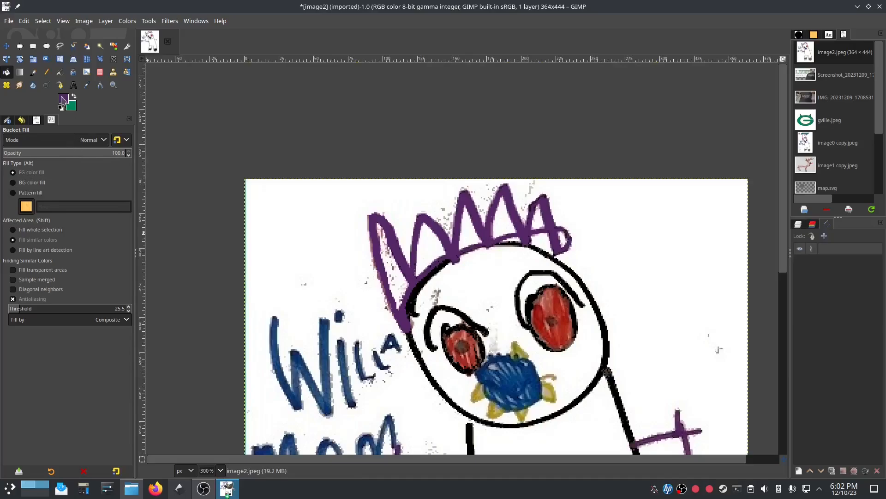
{"action": "left_click", "coordinate": [63, 99]}
{"action": "left_click", "coordinate": [215, 174]}
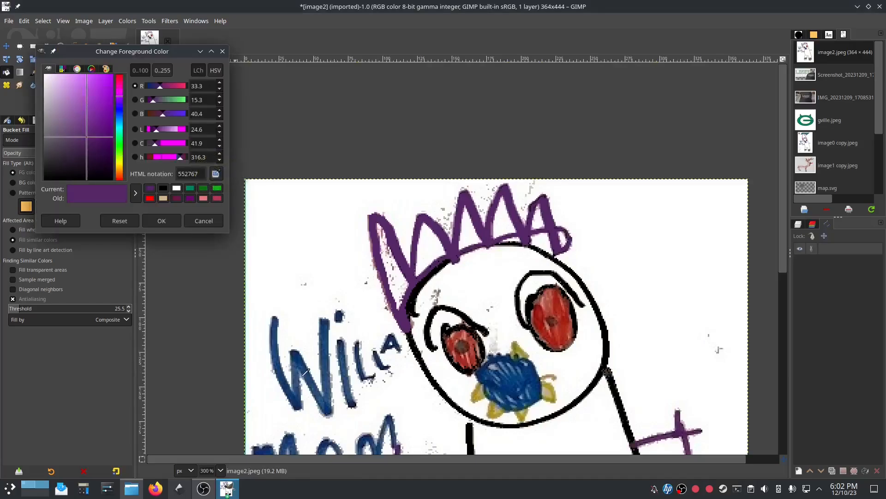
{"action": "left_click", "coordinate": [300, 356]}
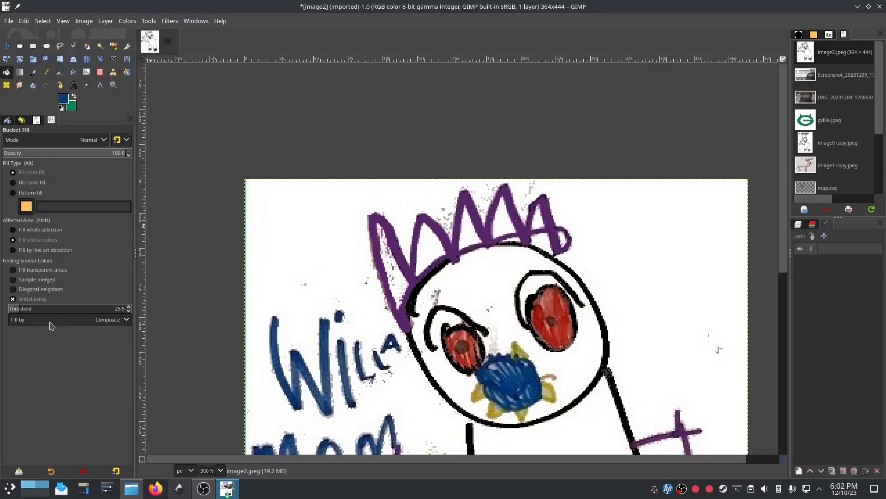
{"action": "left_click", "coordinate": [22, 311]}
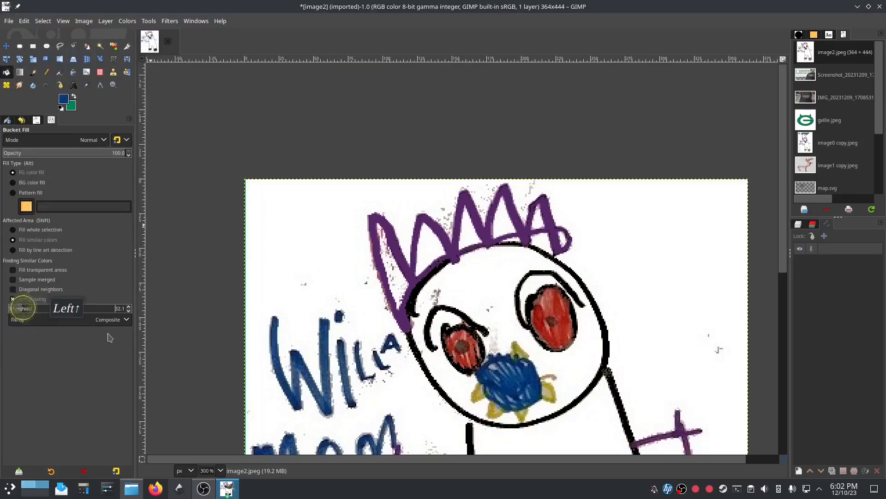
Step: Fill the letters of the lower word MOM with the sampled blue
{"action": "scroll", "coordinate": [258, 356], "scroll_direction": "down", "scroll_amount": 5}
{"action": "left_click", "coordinate": [258, 289]}
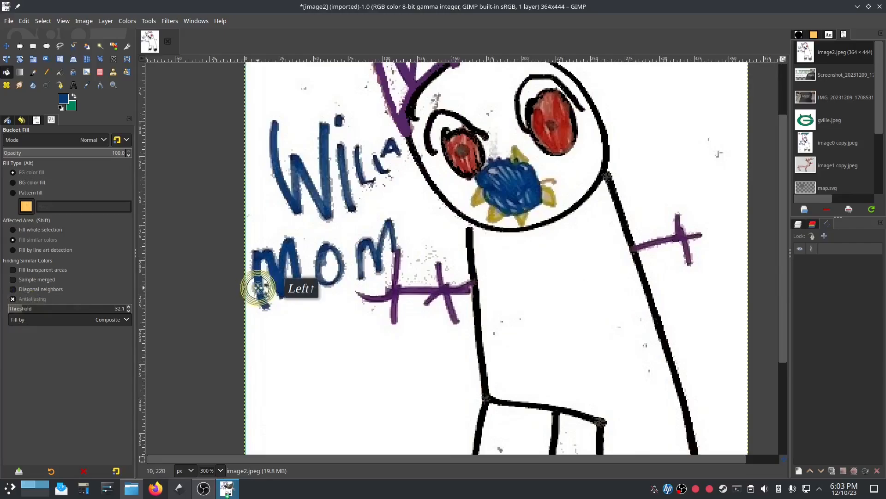
{"action": "left_click", "coordinate": [319, 262]}
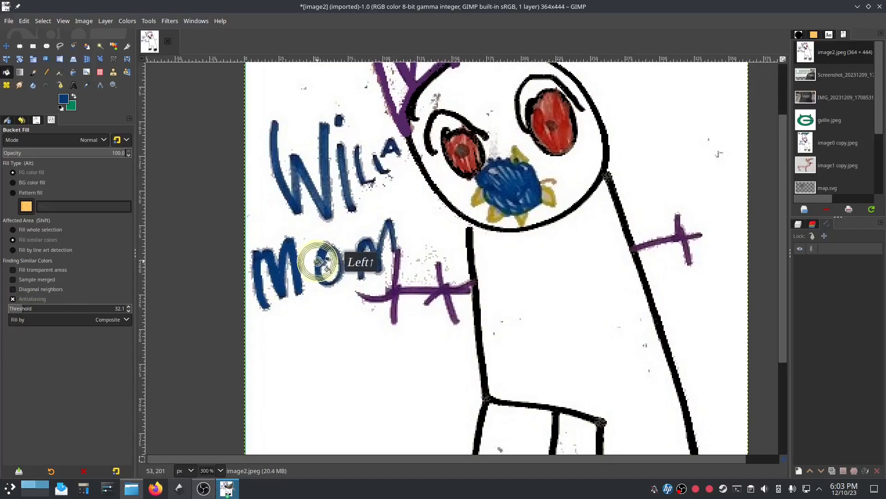
{"action": "left_click", "coordinate": [361, 245]}
Step: Fill the letters of the upper word, including the dot of the i, with the same blue
{"action": "left_click", "coordinate": [324, 194]}
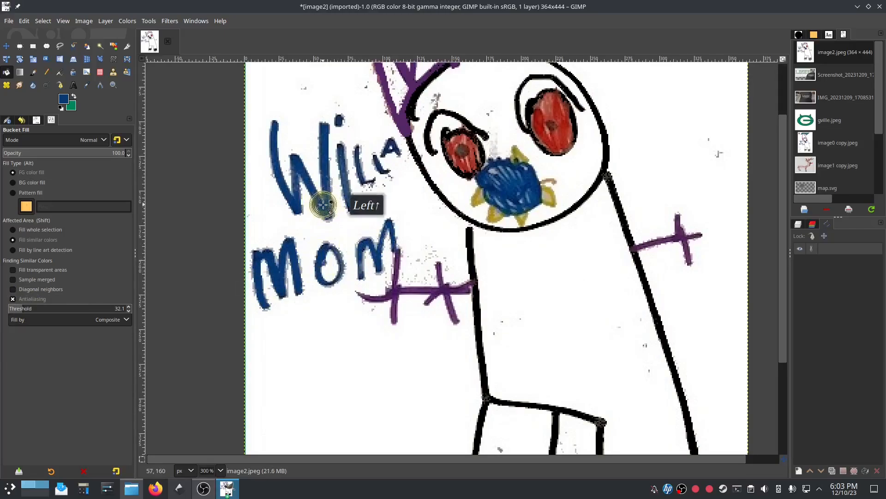
{"action": "left_click", "coordinate": [344, 184]}
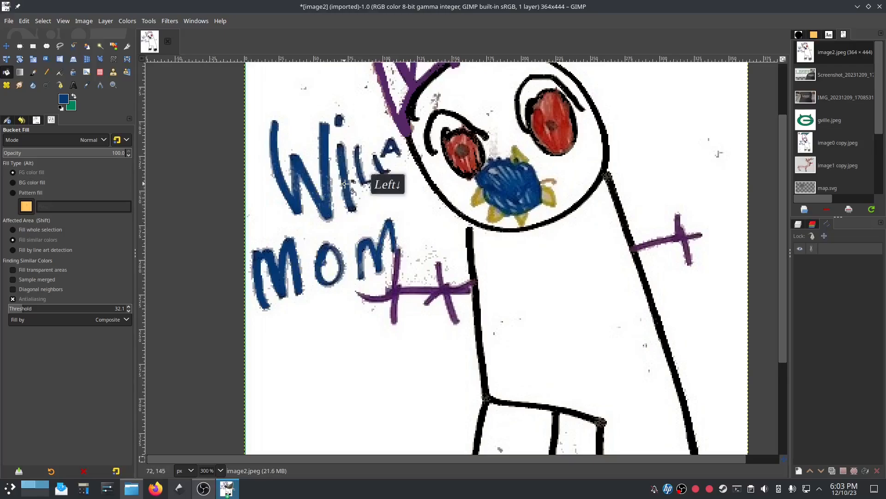
{"action": "left_click", "coordinate": [361, 165]}
{"action": "left_click", "coordinate": [378, 165]}
{"action": "left_click", "coordinate": [391, 149]}
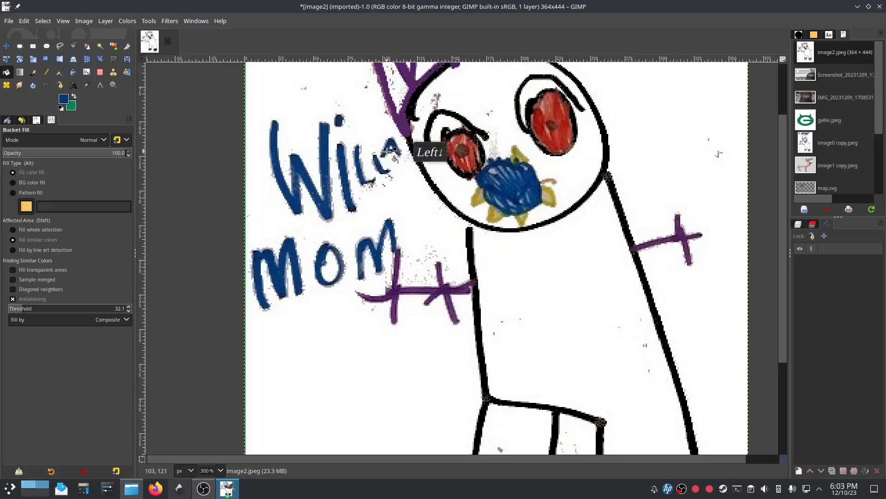
{"action": "left_click", "coordinate": [339, 120]}
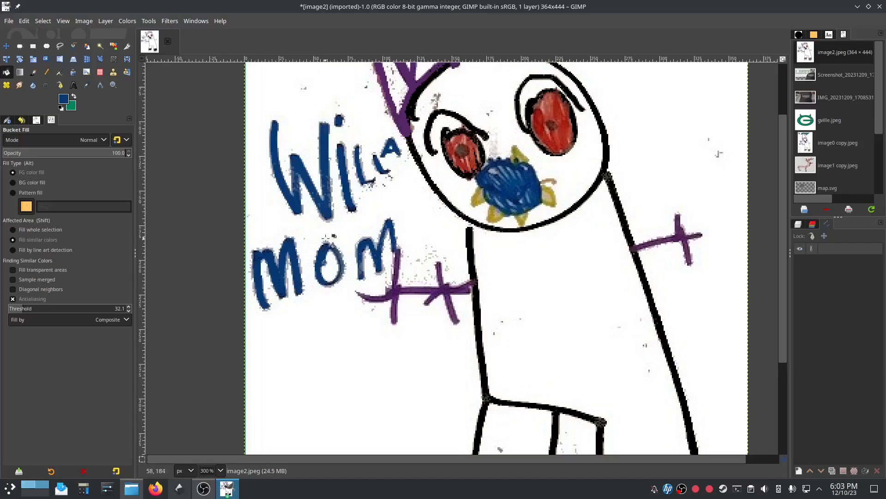
Step: Fill the remaining uneven patches in the O and both M's of MOM with the blue
{"action": "left_click", "coordinate": [341, 255]}
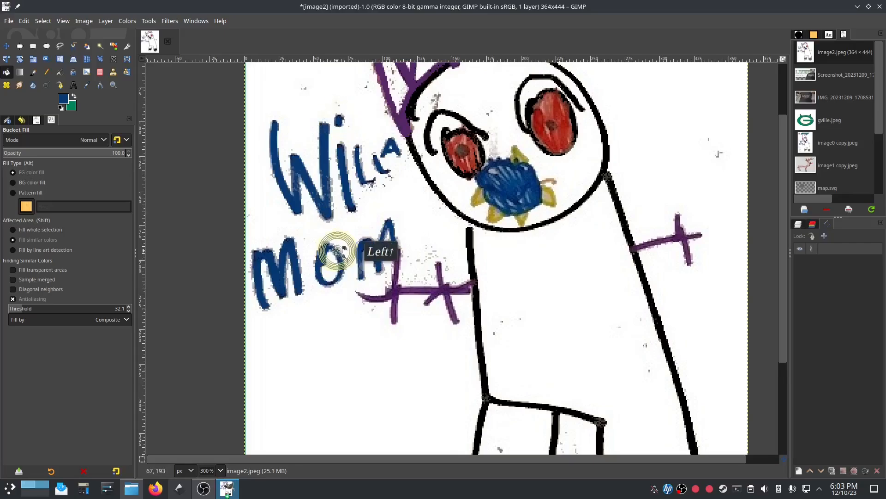
{"action": "left_click", "coordinate": [361, 264]}
{"action": "left_click", "coordinate": [385, 232]}
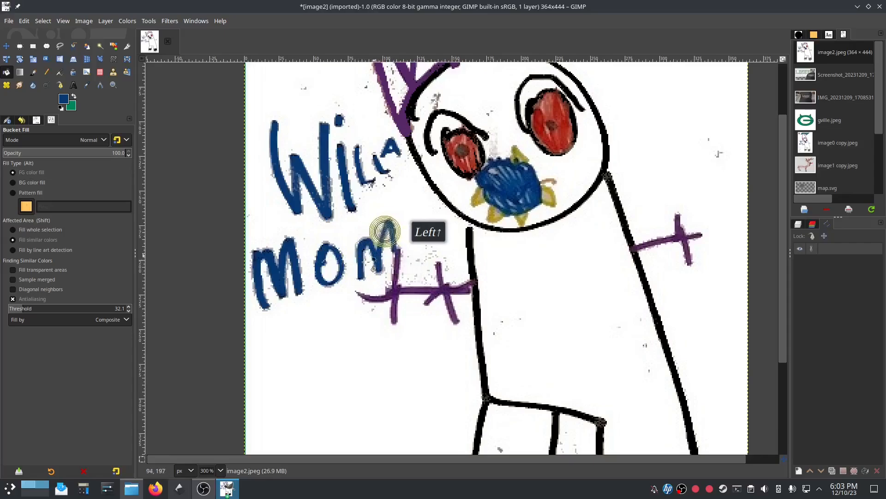
{"action": "left_click", "coordinate": [290, 249]}
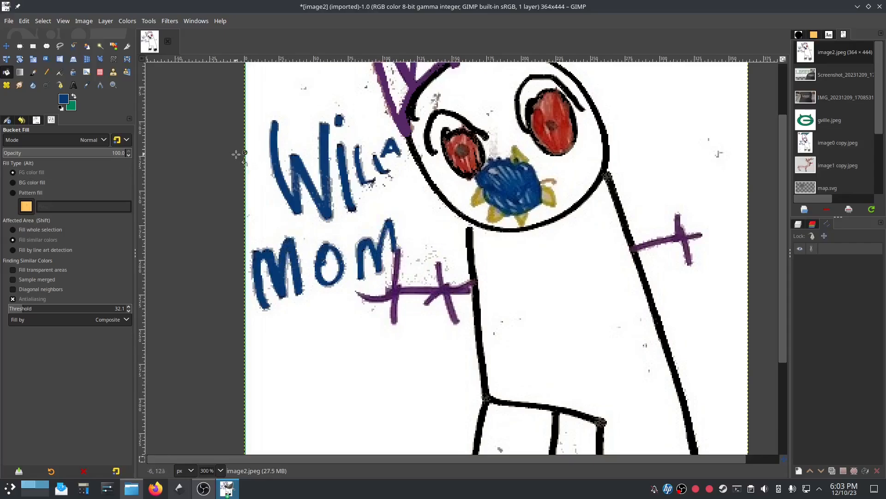
Step: Switch the foreground color back to the recent purple 552767 and fill both of the figure's arms with it
{"action": "left_click", "coordinate": [63, 99]}
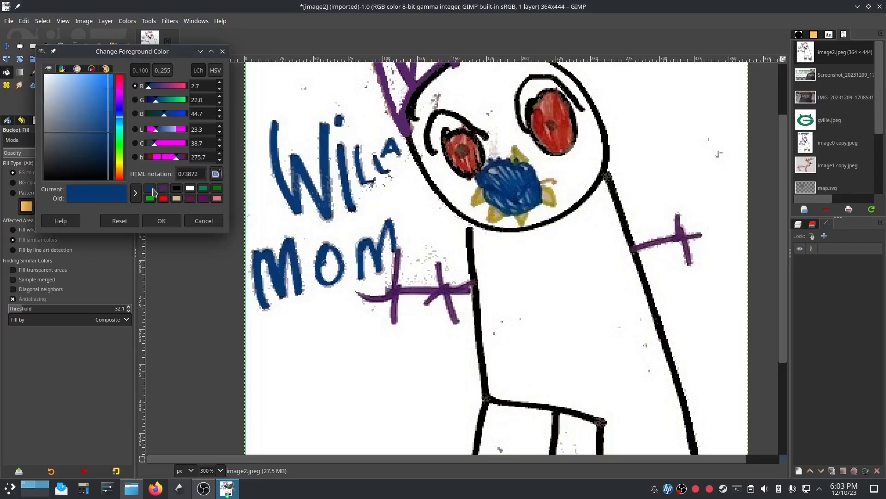
{"action": "left_click", "coordinate": [162, 189]}
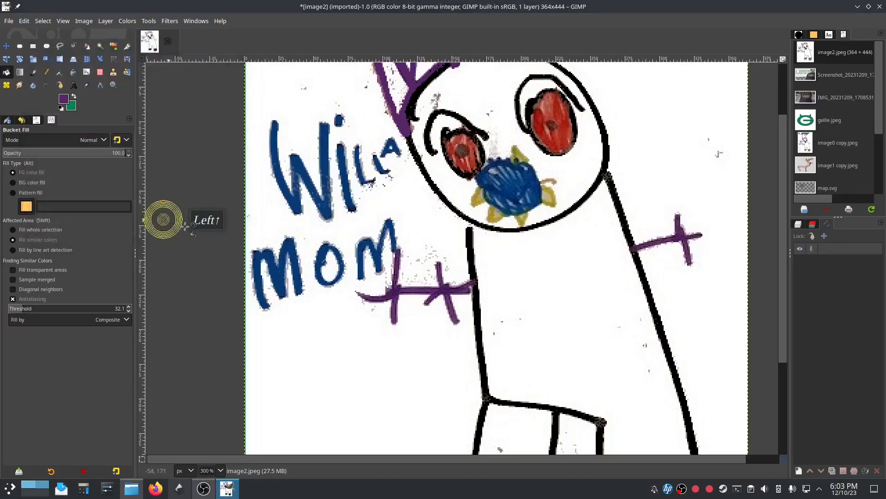
{"action": "left_click", "coordinate": [161, 220]}
{"action": "left_click", "coordinate": [405, 290]}
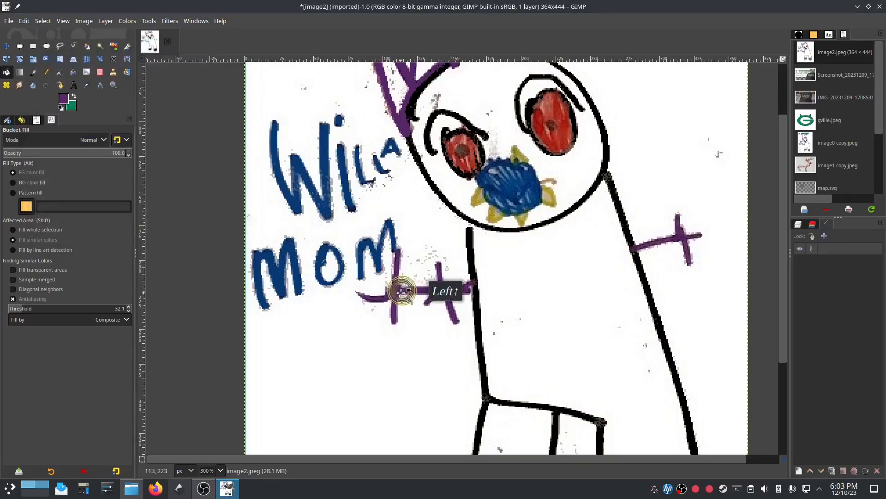
{"action": "left_click", "coordinate": [422, 290]}
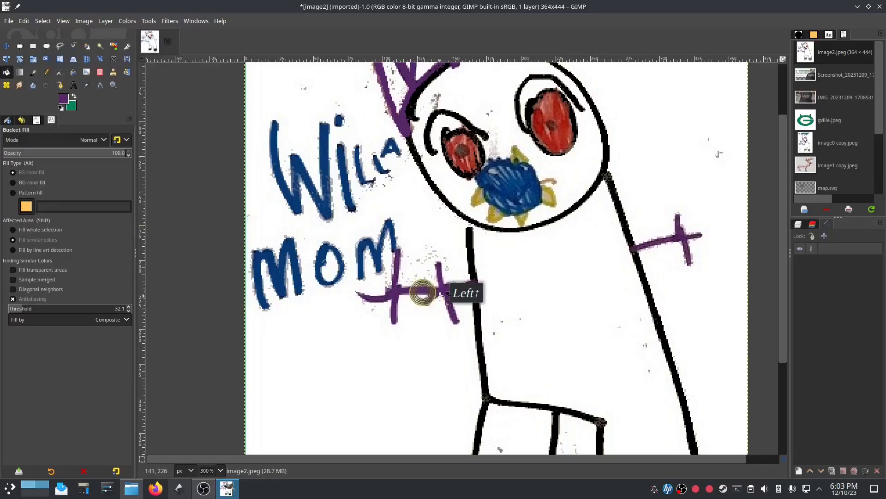
{"action": "left_click", "coordinate": [658, 241]}
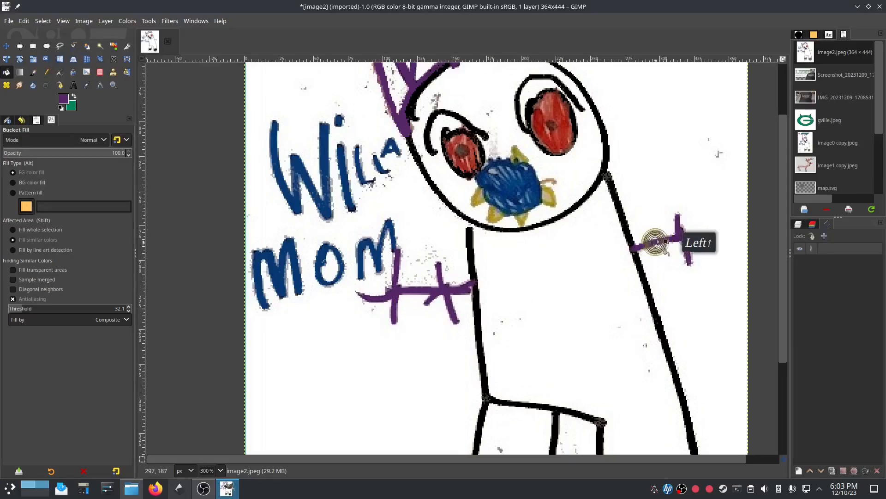
{"action": "left_click", "coordinate": [687, 239]}
Step: Overwrite image2.jpeg as a JPEG at quality 90 and quit GIMP, discarding the unsaved project changes
{"action": "scroll", "coordinate": [378, 339], "scroll_direction": "down", "scroll_amount": 3}
{"action": "scroll", "coordinate": [411, 340], "scroll_direction": "up", "scroll_amount": 5}
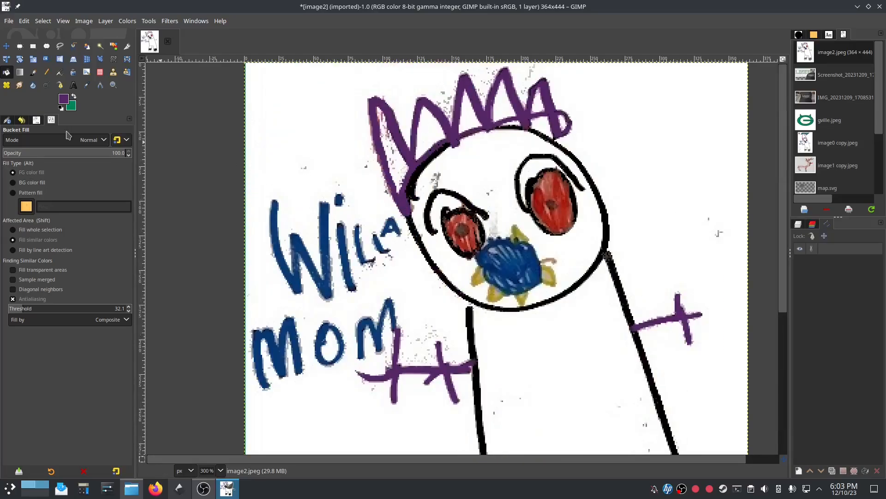
{"action": "left_click", "coordinate": [9, 21]}
{"action": "left_click", "coordinate": [34, 171]}
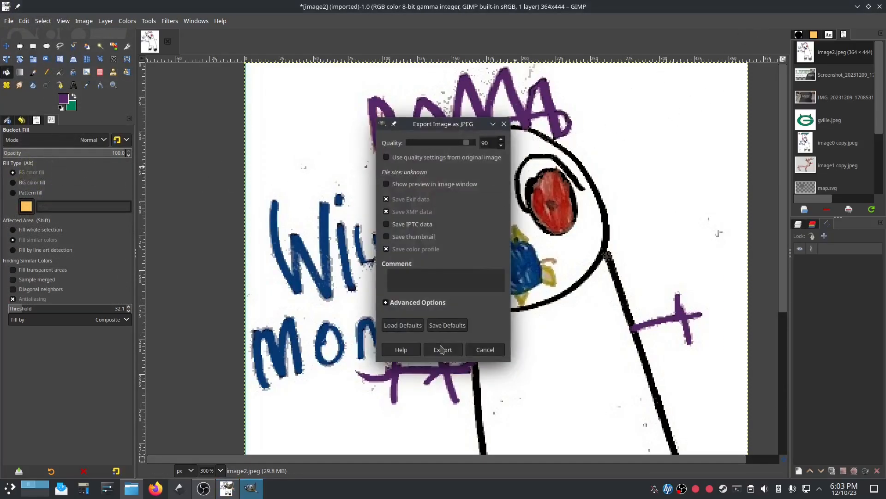
{"action": "left_click", "coordinate": [442, 350]}
{"action": "left_click", "coordinate": [880, 6]}
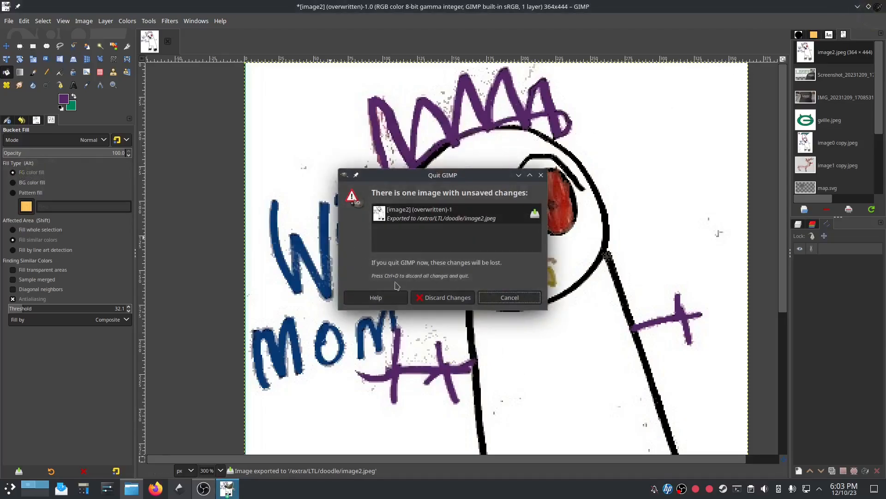
{"action": "left_click", "coordinate": [429, 297]}
Step: Open image2.jpeg from the doodle folder in Inkscape, accepting the import settings
{"action": "left_click", "coordinate": [255, 201]}
{"action": "right_click", "coordinate": [238, 88]}
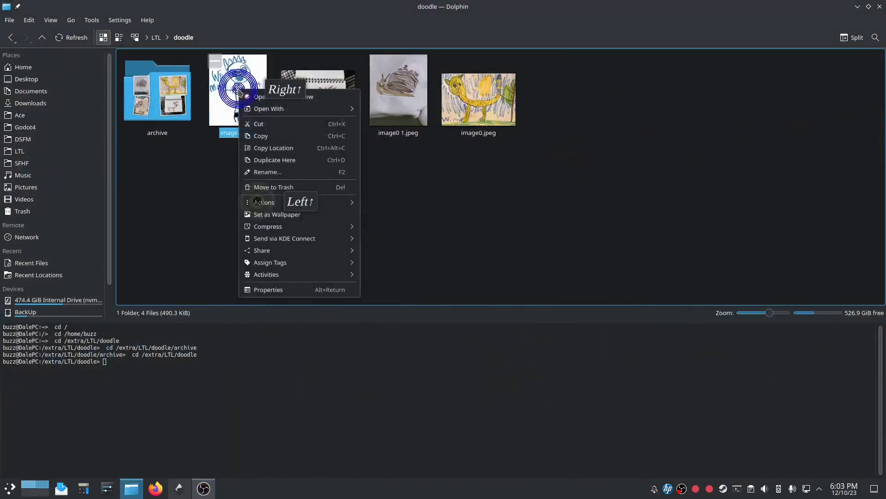
{"action": "mouse_move", "coordinate": [258, 110]}
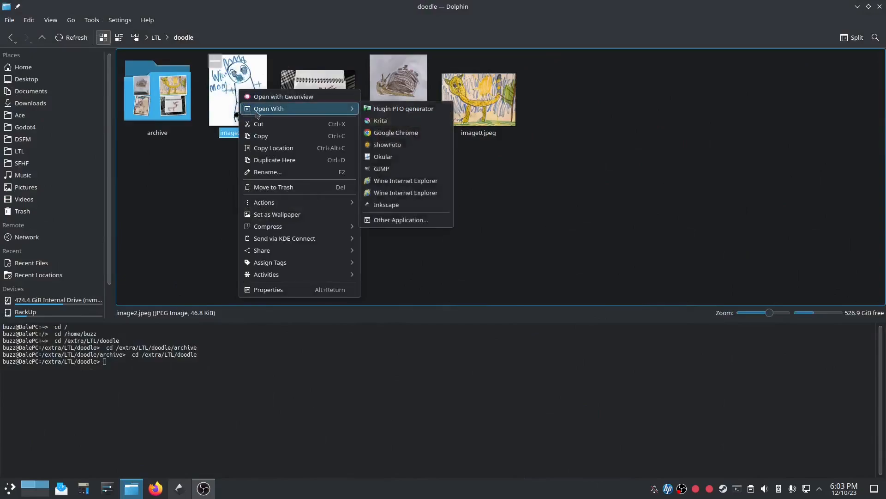
{"action": "left_click", "coordinate": [383, 205]}
{"action": "left_click", "coordinate": [492, 296]}
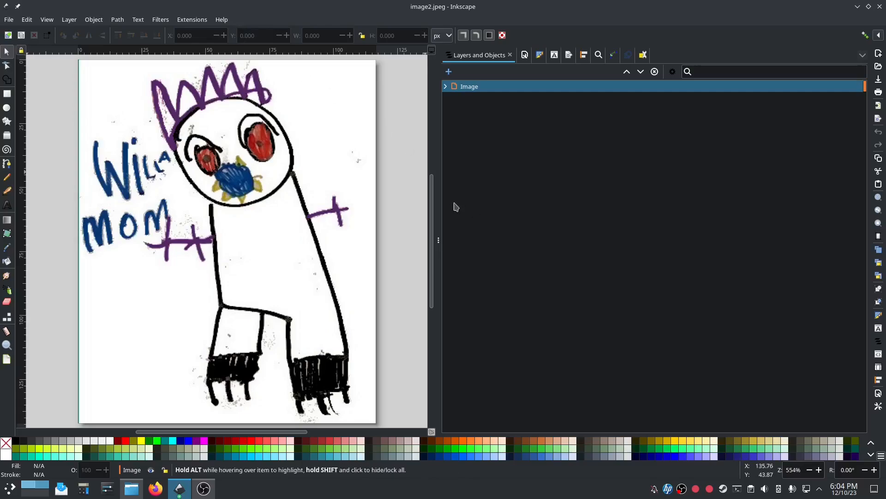
Step: Widen the canvas area, open the Trace Bitmap settings, and select the doodle image
{"action": "left_click_drag", "start_coordinate": [439, 236], "coordinate": [584, 235]}
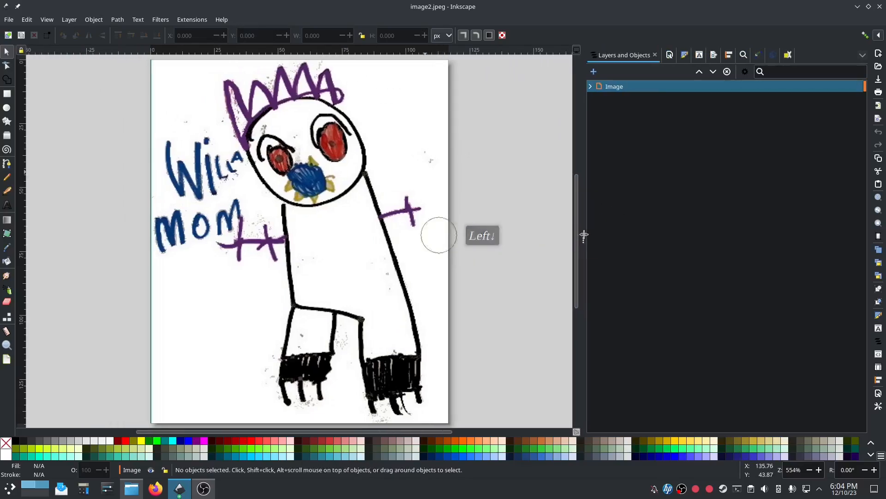
{"action": "left_click", "coordinate": [120, 19]}
{"action": "left_click", "coordinate": [131, 56]}
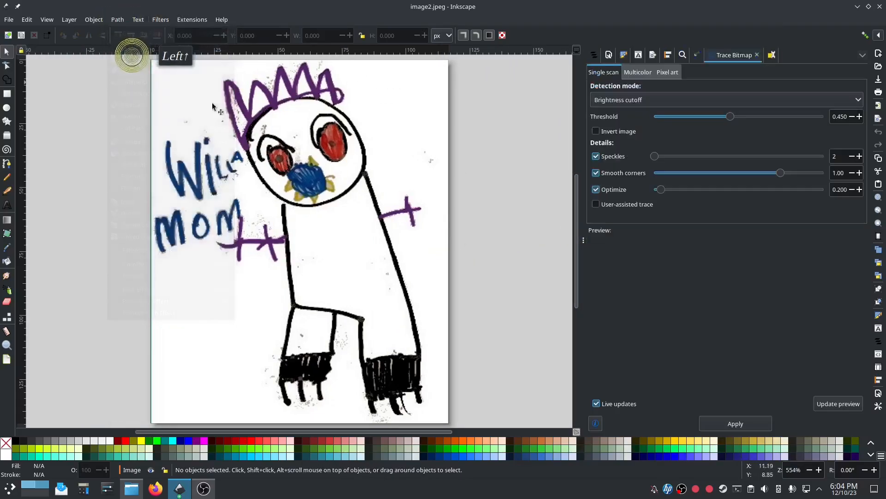
{"action": "left_click", "coordinate": [397, 242]}
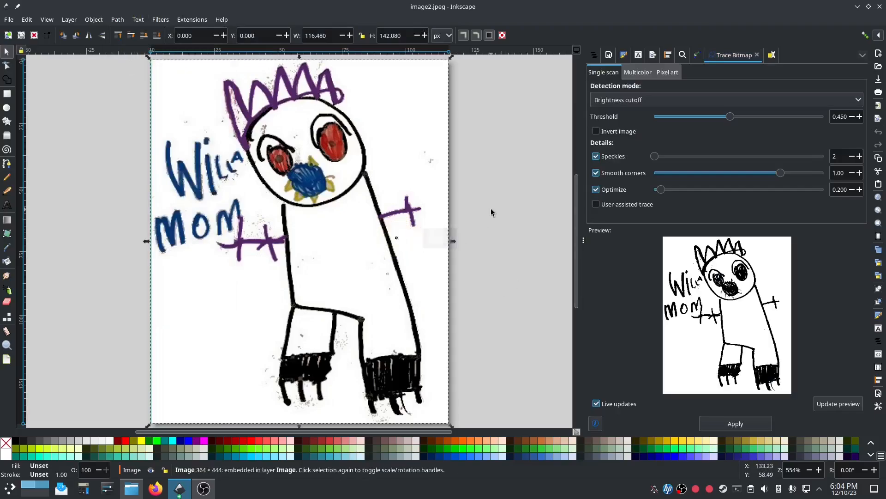
{"action": "left_click", "coordinate": [638, 55]}
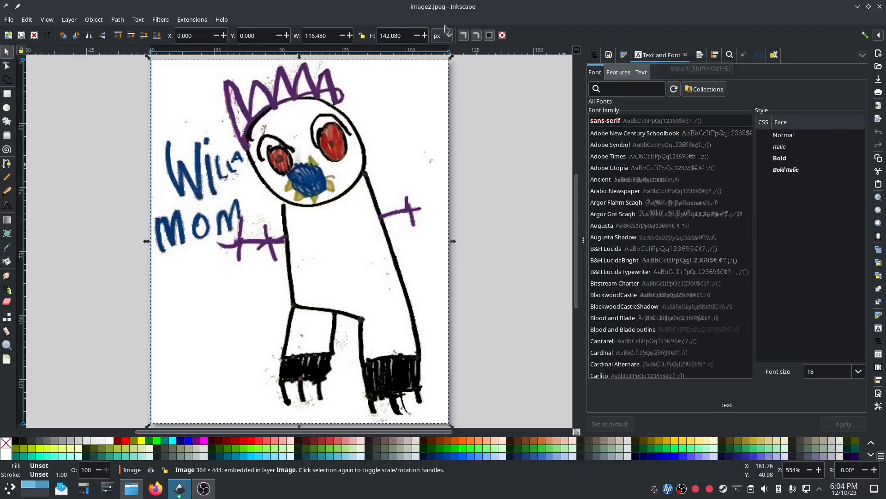
{"action": "left_click", "coordinate": [119, 21]}
{"action": "left_click", "coordinate": [134, 56]}
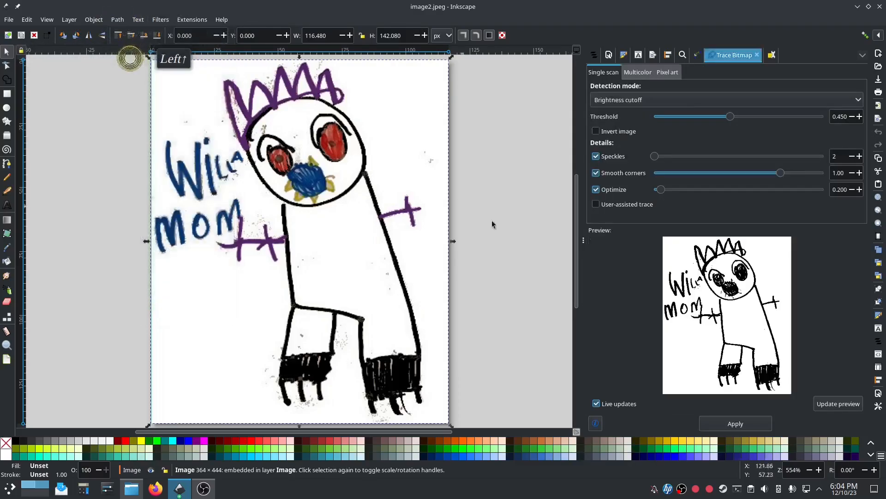
Step: Trace the doodle image as a multicolor scan using the Colors detection mode with 8 scans
{"action": "left_click", "coordinate": [638, 72]}
{"action": "left_click", "coordinate": [621, 99]}
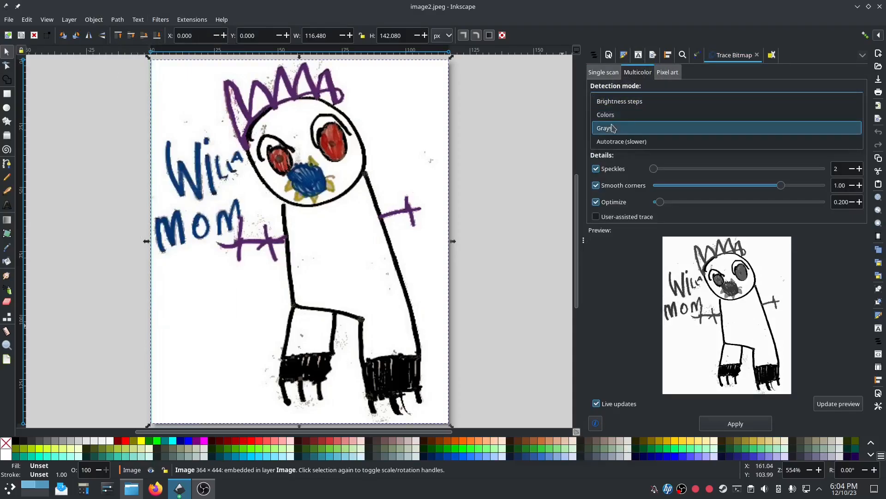
{"action": "left_click", "coordinate": [616, 113]}
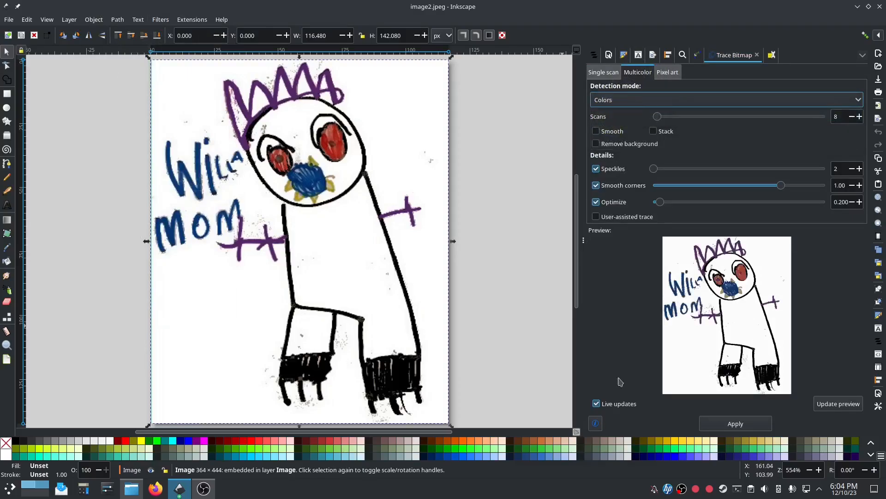
{"action": "left_click", "coordinate": [725, 424]}
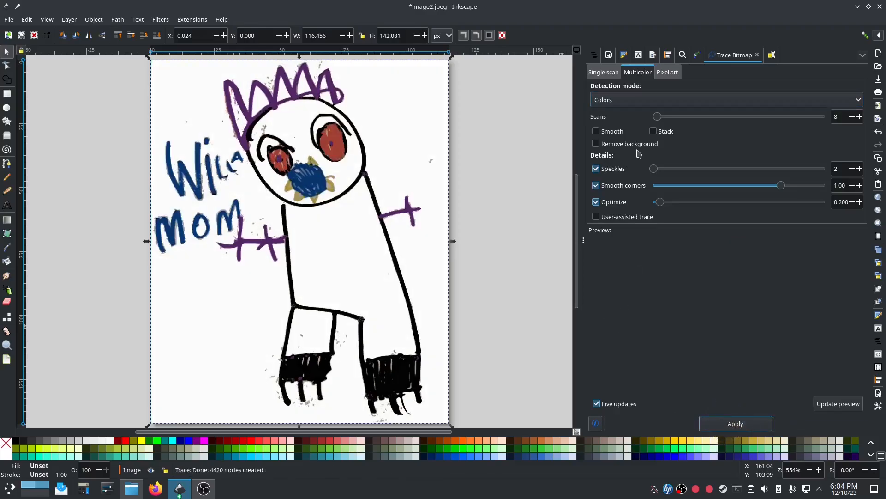
Step: Hide the original bitmap image1 in the object list so only the traced group g2 shows on the canvas
{"action": "left_click", "coordinate": [595, 55]}
{"action": "left_click", "coordinate": [617, 109]}
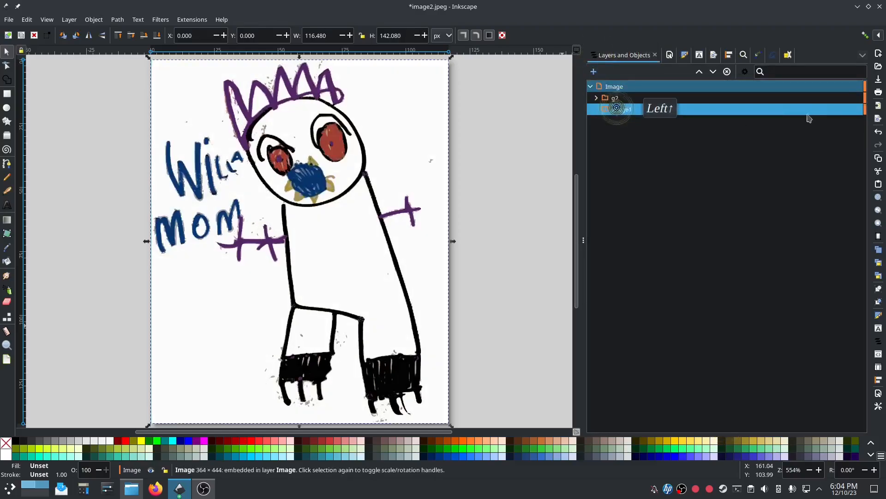
{"action": "left_click", "coordinate": [847, 109]}
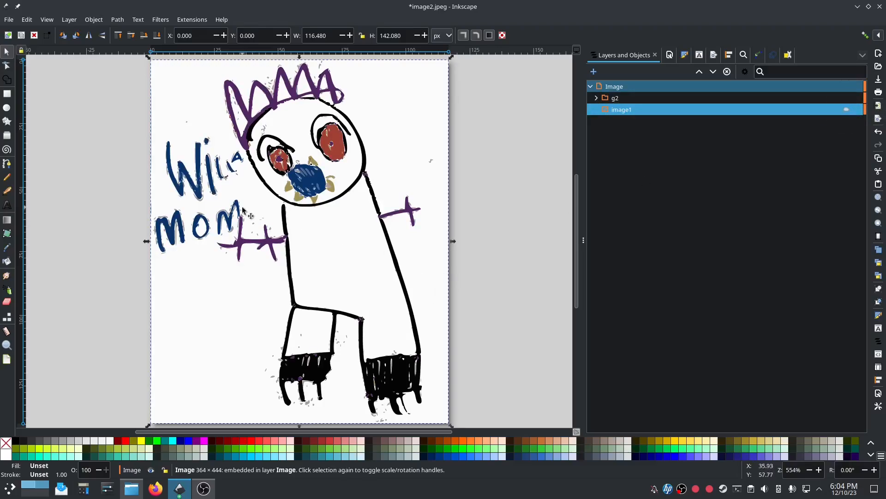
{"action": "scroll", "coordinate": [262, 200], "scroll_direction": "up", "scroll_amount": 1, "text": "ctrl"}
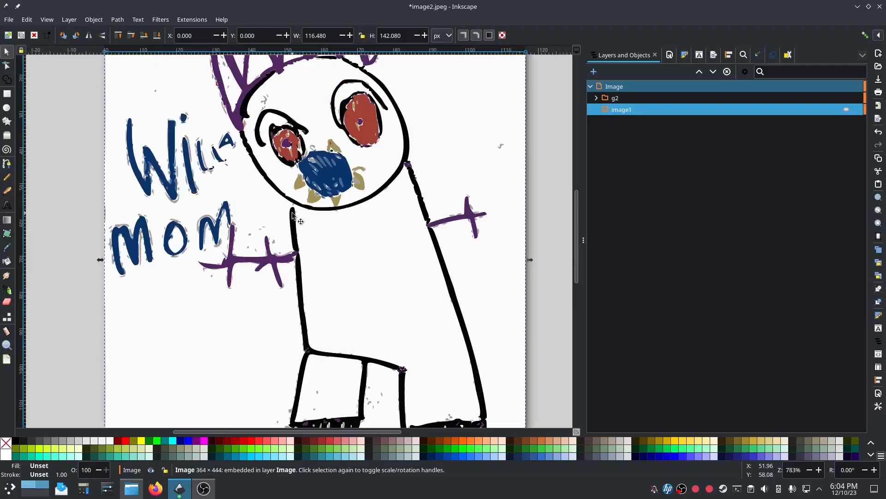
Step: Delete the hidden bitmap image1 from the Image layer, keeping only the traced group g2
{"action": "scroll", "coordinate": [292, 214], "scroll_direction": "up", "scroll_amount": 3}
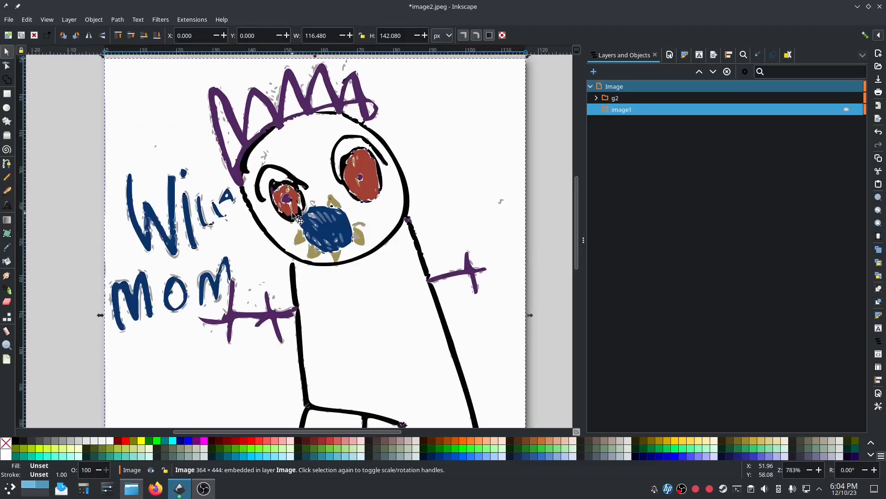
{"action": "right_click", "coordinate": [633, 113]}
{"action": "left_click", "coordinate": [660, 177]}
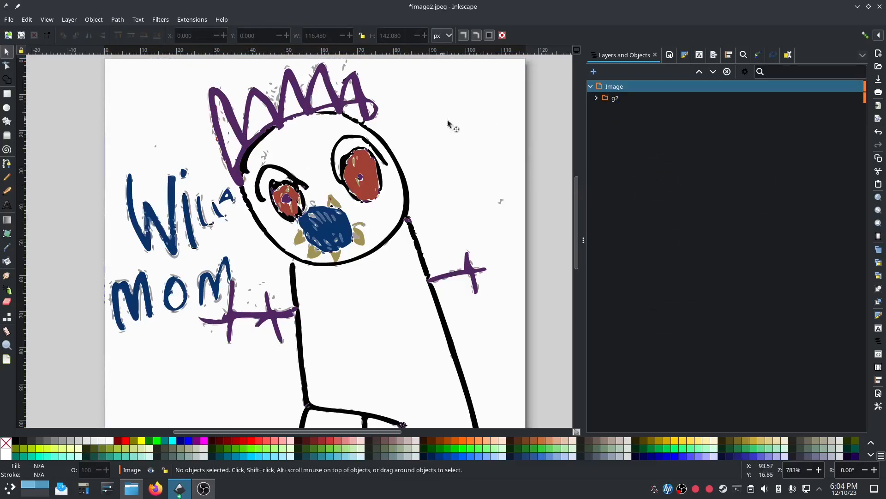
Step: Run Ink/Stitch Troubleshoot Objects on the traced group g2 with the default pointer size 5.00 mm and font size 2.00 mm
{"action": "left_click", "coordinate": [615, 98]}
{"action": "left_click", "coordinate": [596, 98]}
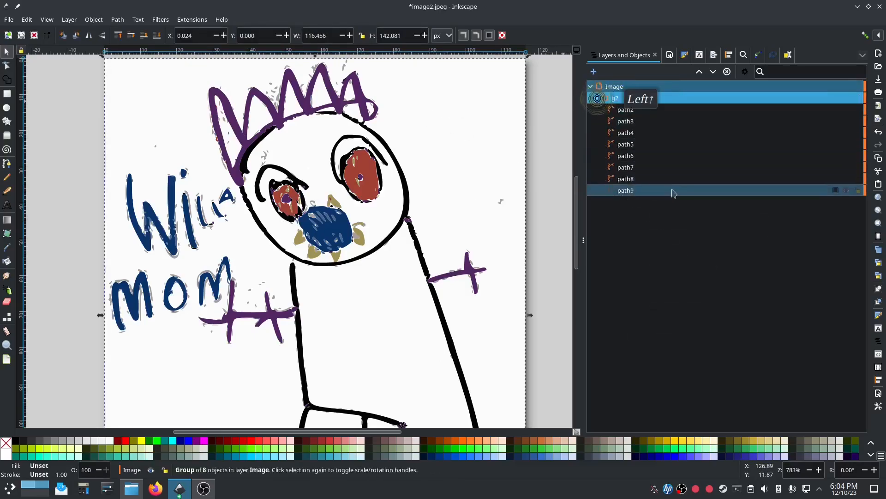
{"action": "left_click", "coordinate": [639, 98]}
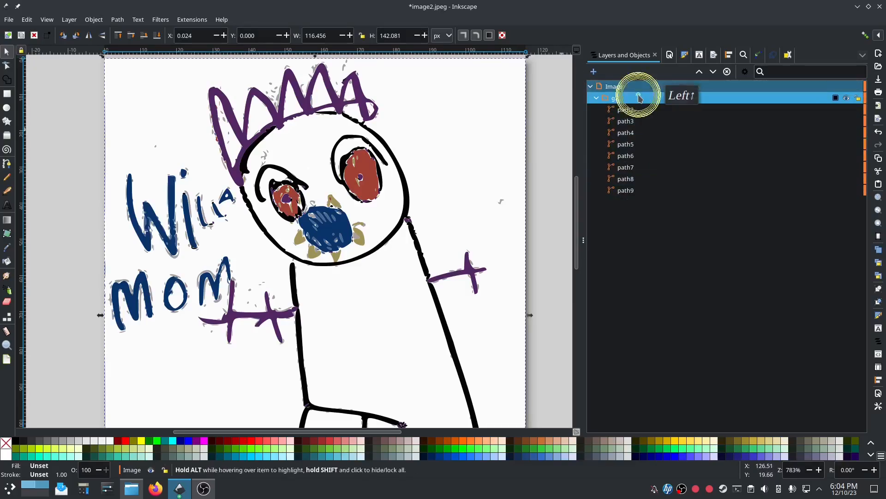
{"action": "left_click", "coordinate": [192, 20]}
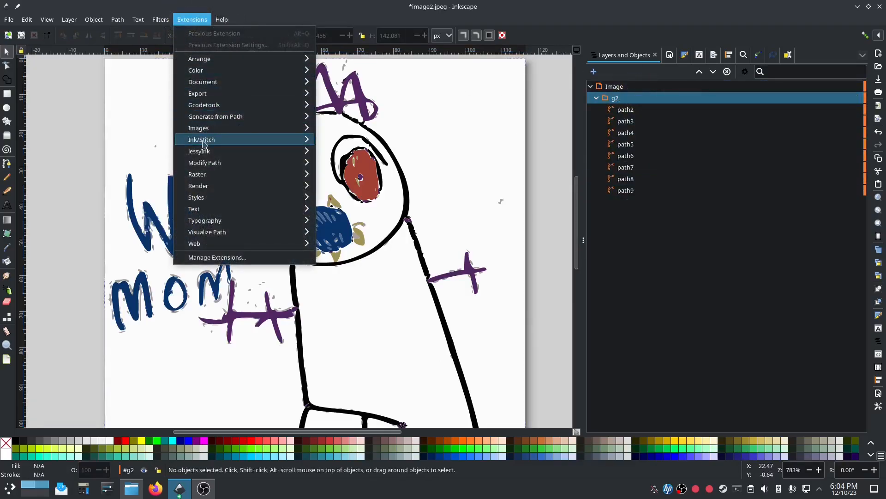
{"action": "mouse_move", "coordinate": [204, 143]}
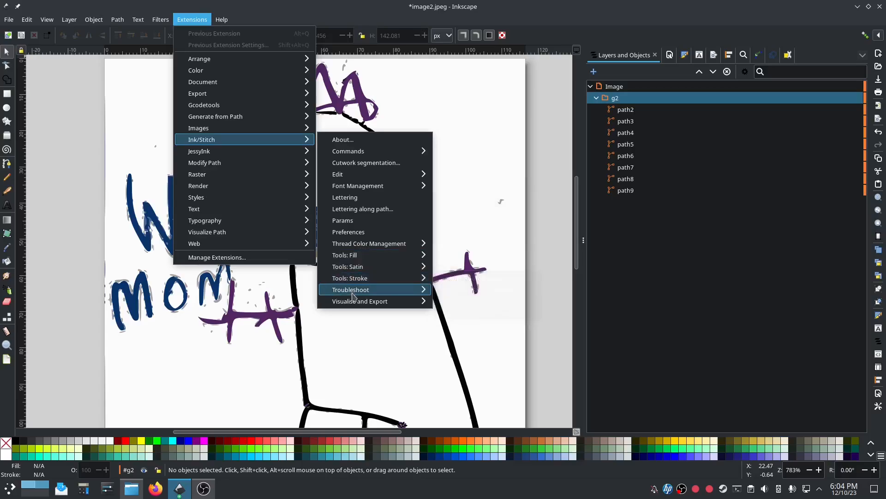
{"action": "mouse_move", "coordinate": [353, 291]}
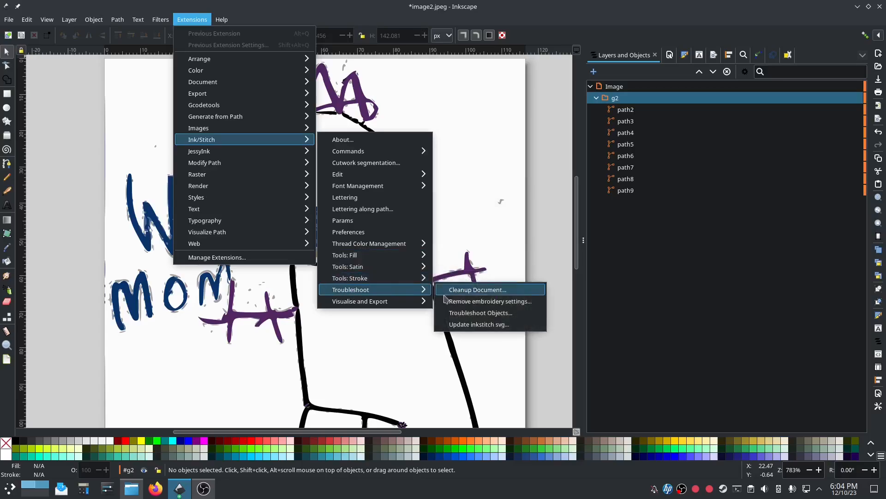
{"action": "left_click", "coordinate": [470, 312]}
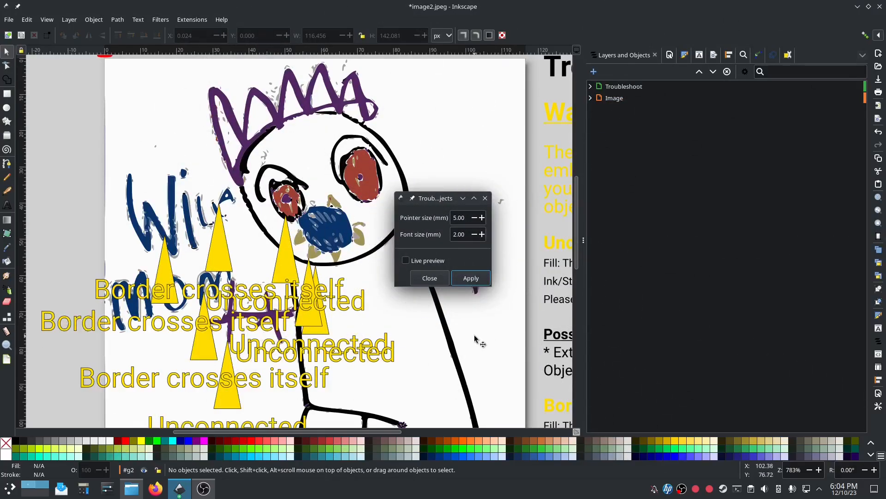
{"action": "left_click", "coordinate": [429, 278]}
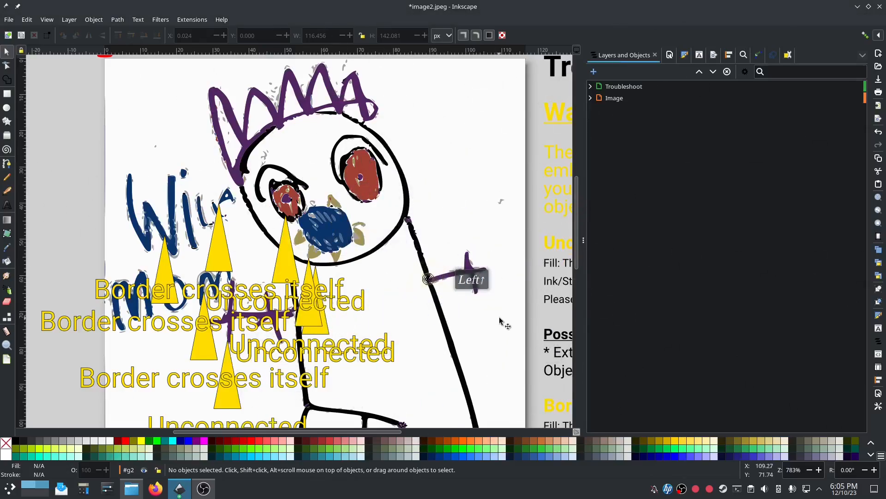
Step: Review the troubleshooting warnings beside the drawing and delete the Troubleshoot layer
{"action": "scroll", "coordinate": [499, 318], "scroll_direction": "down", "scroll_amount": 2}
{"action": "left_click_drag", "start_coordinate": [503, 326], "coordinate": [324, 287]}
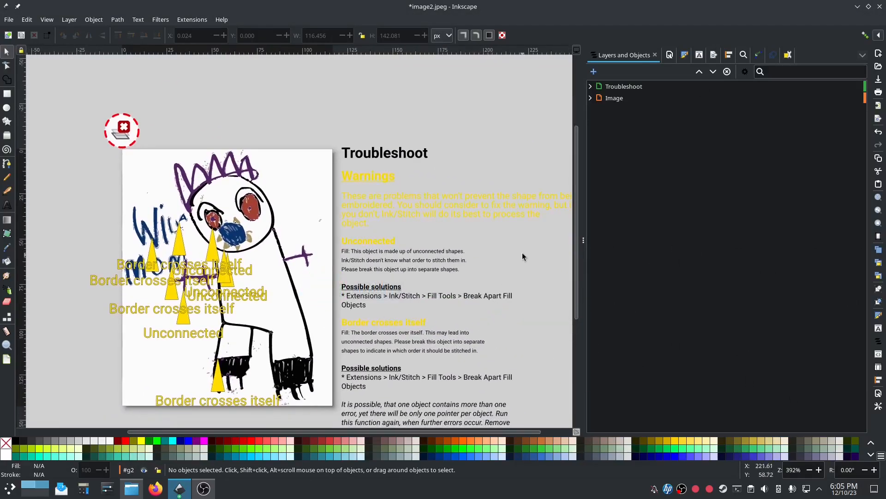
{"action": "right_click", "coordinate": [619, 87]}
{"action": "left_click", "coordinate": [651, 119]}
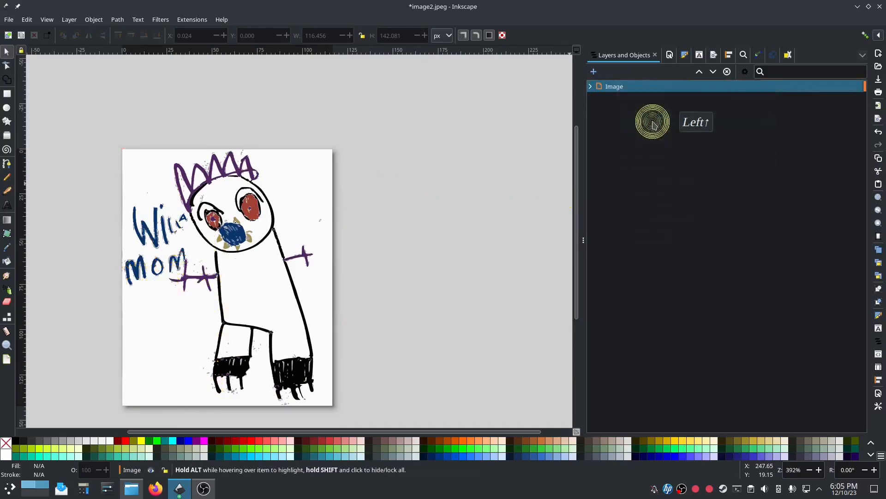
Step: Break apart the fill objects in the Image layer with Ink/Stitch's Simple method and look over the resulting paths in group g2
{"action": "left_click", "coordinate": [612, 86]}
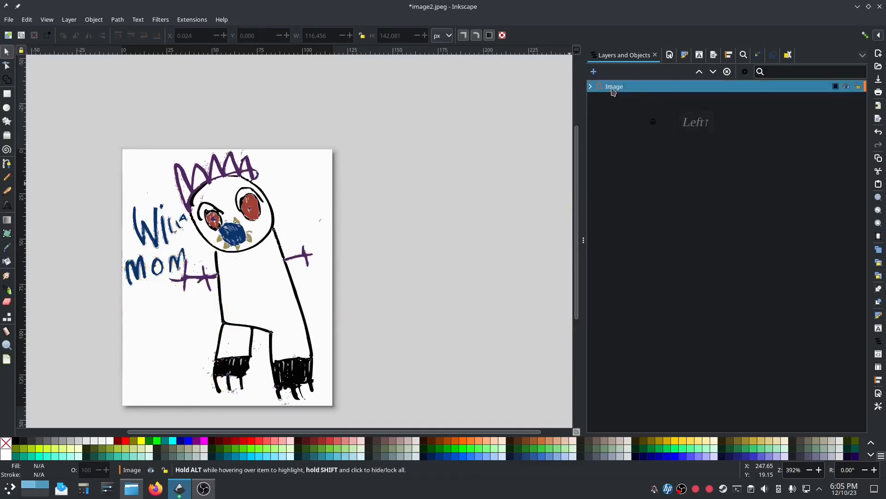
{"action": "left_click", "coordinate": [191, 19]}
{"action": "mouse_move", "coordinate": [273, 140]}
{"action": "mouse_move", "coordinate": [405, 187]}
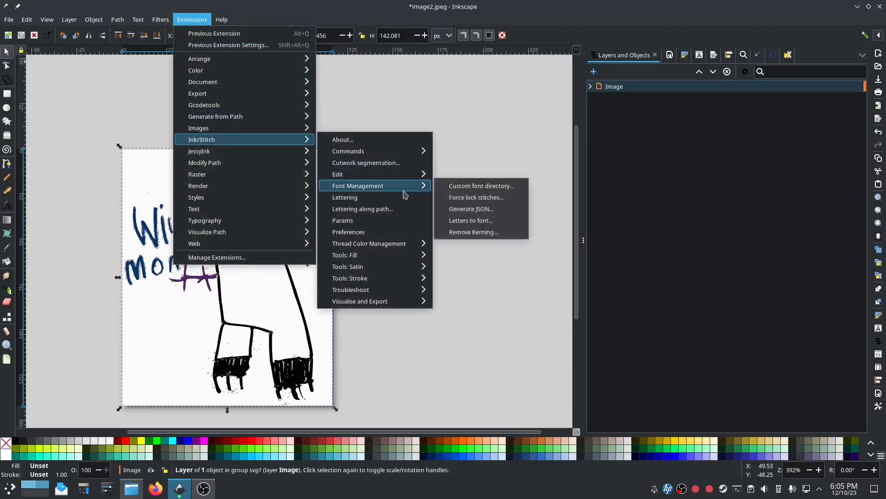
{"action": "mouse_move", "coordinate": [382, 267]}
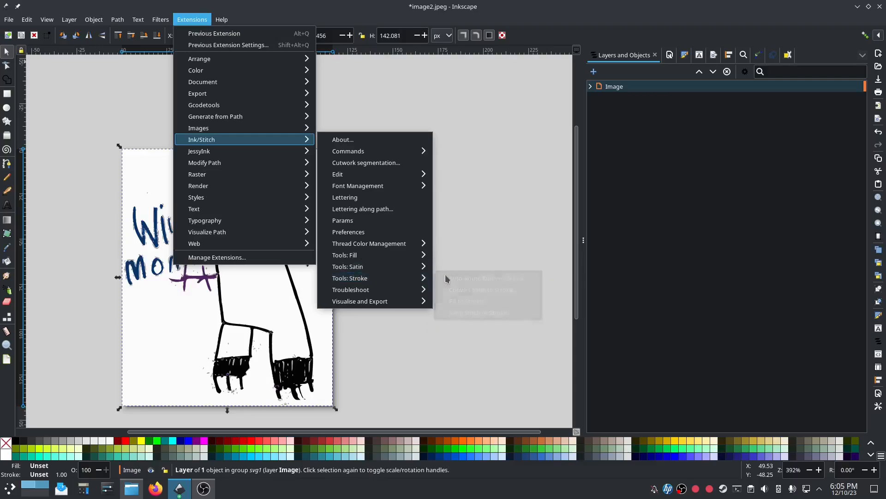
{"action": "left_click", "coordinate": [482, 255]}
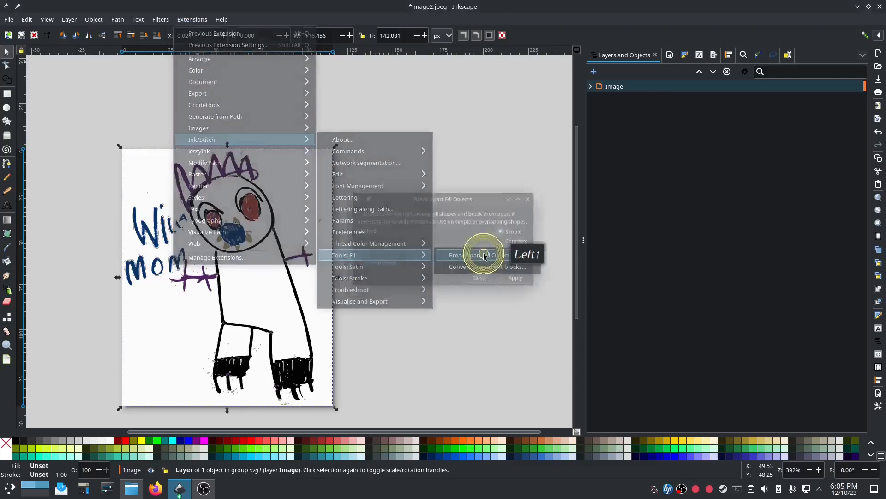
{"action": "left_click", "coordinate": [532, 289]}
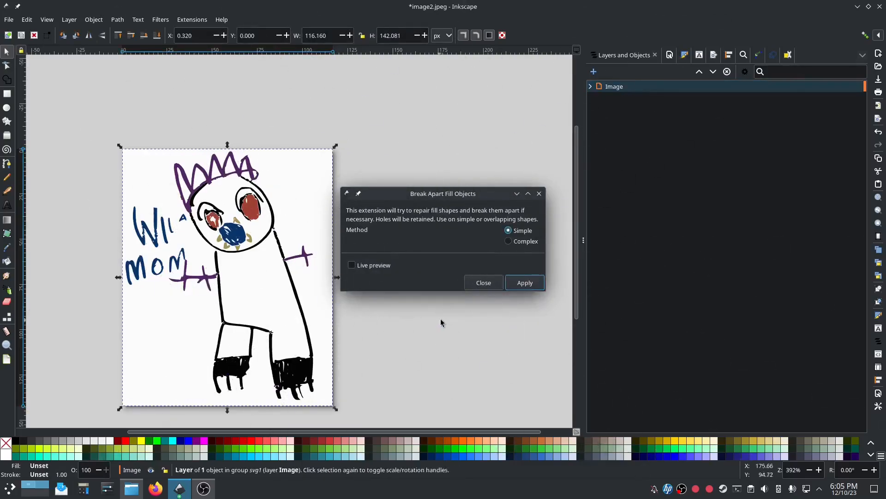
{"action": "left_click", "coordinate": [484, 283]}
{"action": "left_click", "coordinate": [411, 232]}
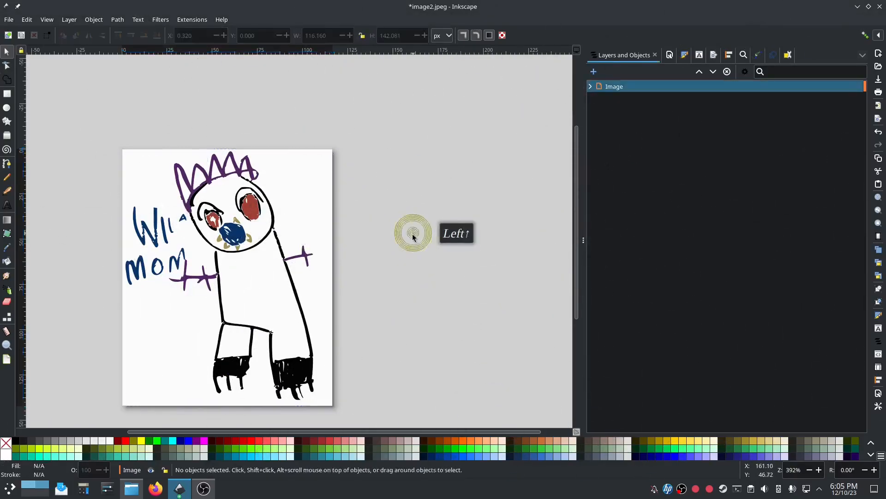
{"action": "left_click", "coordinate": [590, 86]}
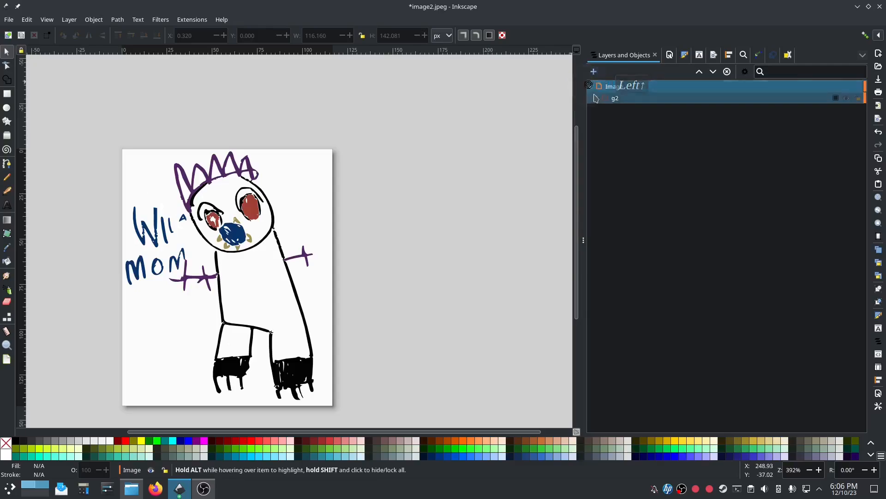
{"action": "left_click", "coordinate": [596, 98]}
{"action": "scroll", "coordinate": [693, 226], "scroll_direction": "down", "scroll_amount": 5}
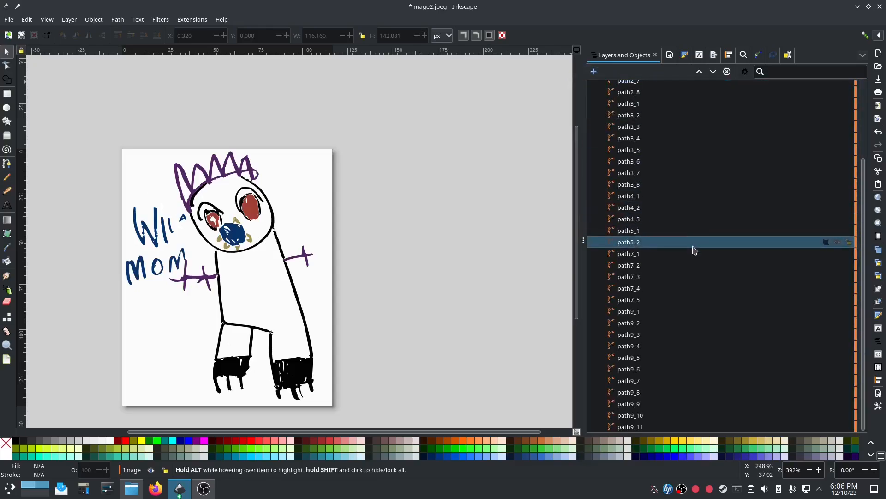
{"action": "scroll", "coordinate": [695, 250], "scroll_direction": "up", "scroll_amount": 5}
Step: Run Ink/Stitch Cleanup Document to remove fill areas below 20 px² and strokes below 5 px
{"action": "left_click", "coordinate": [248, 99]}
{"action": "left_click", "coordinate": [189, 20]}
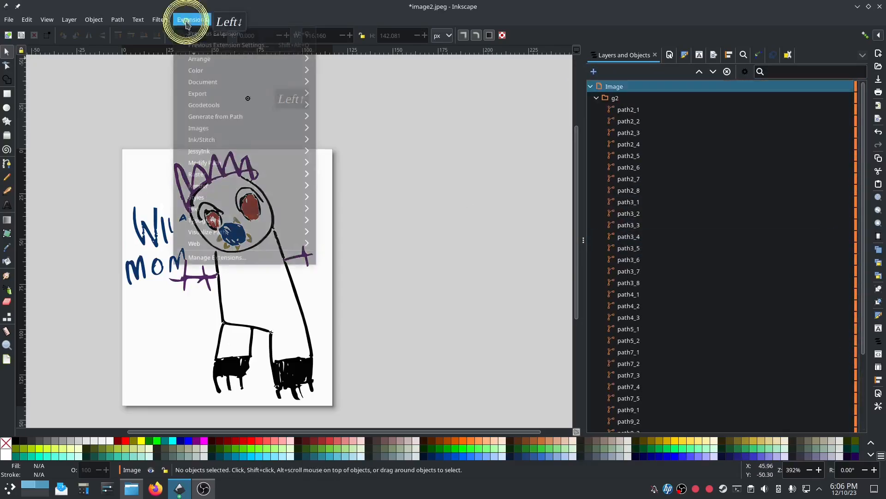
{"action": "mouse_move", "coordinate": [208, 146]}
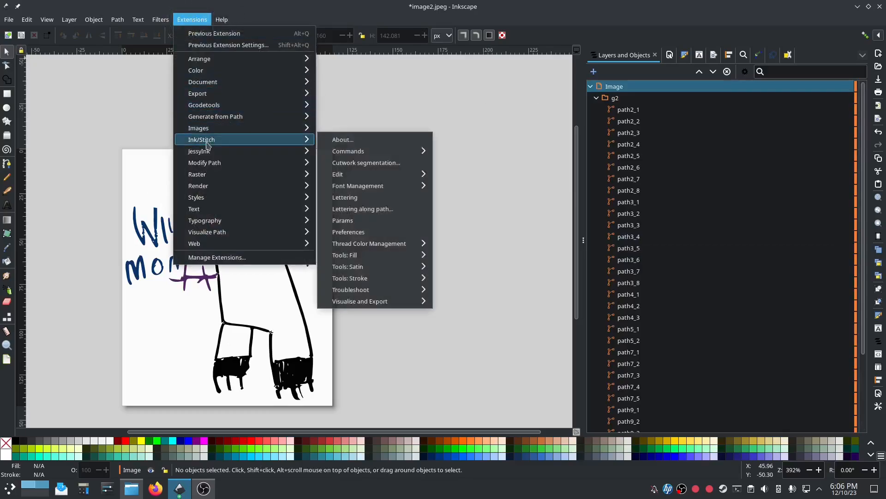
{"action": "mouse_move", "coordinate": [369, 280]}
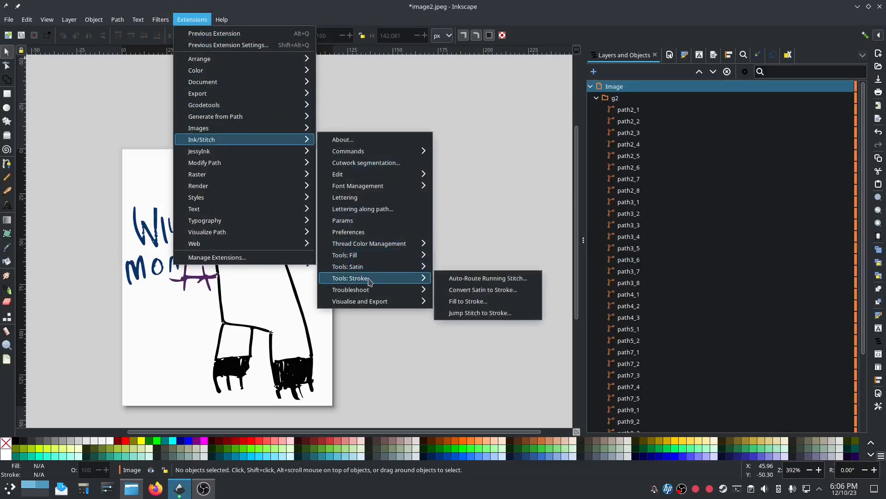
{"action": "left_click", "coordinate": [481, 289]}
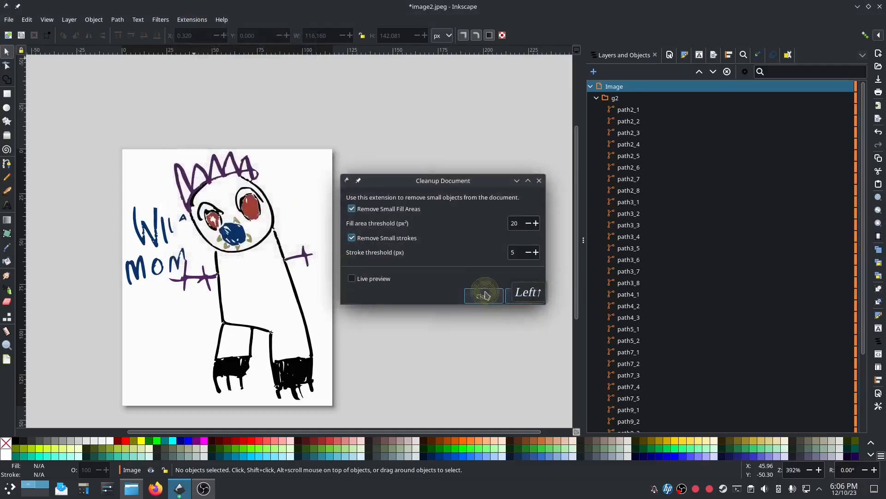
{"action": "left_click", "coordinate": [524, 298]}
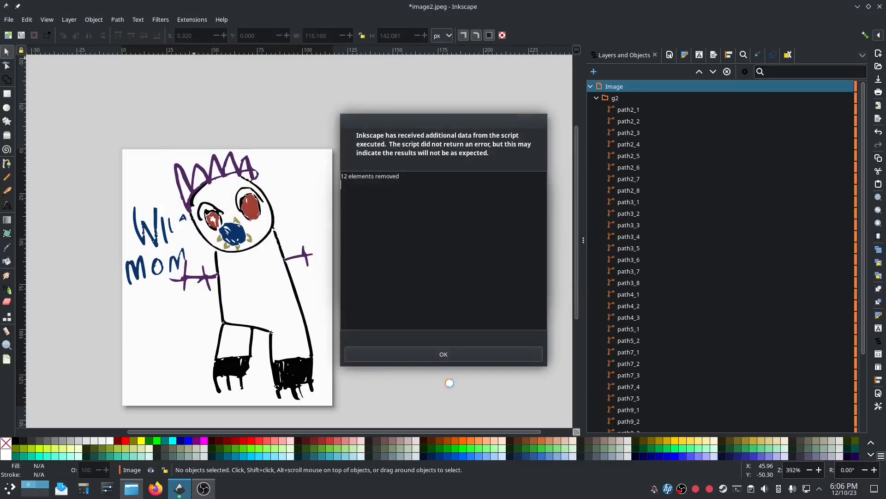
{"action": "left_click", "coordinate": [451, 356]}
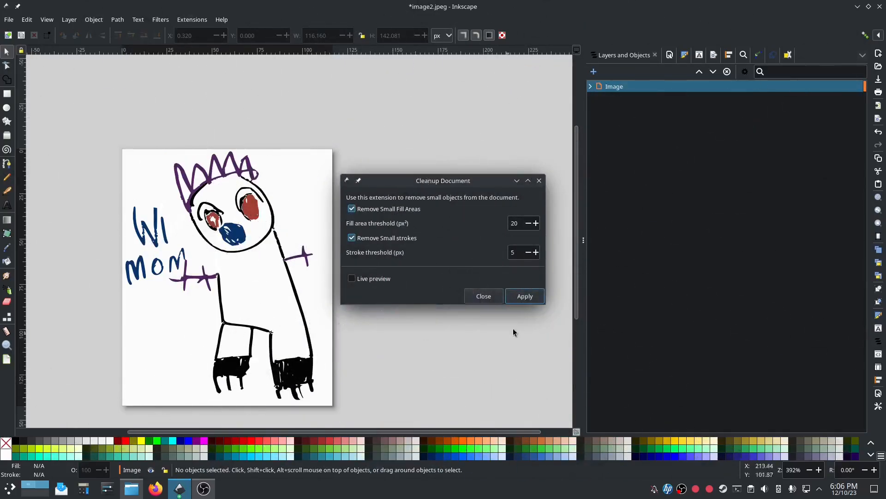
{"action": "left_click", "coordinate": [484, 297]}
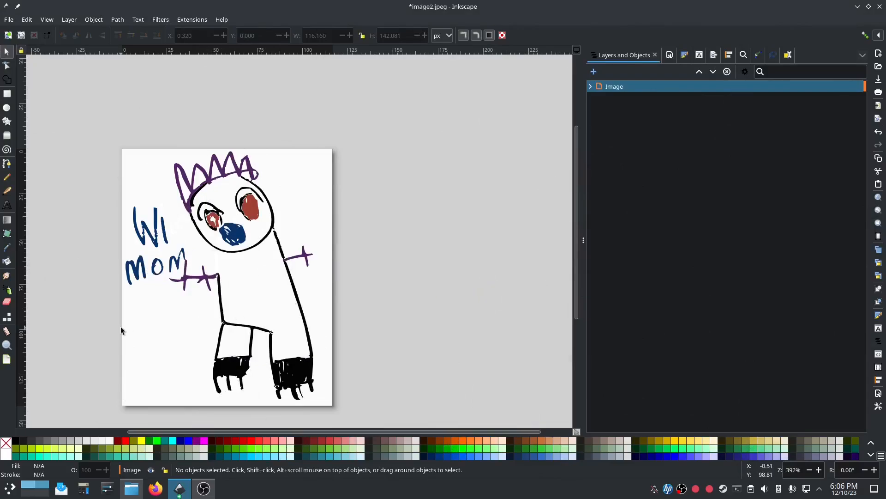
Step: Select the first M of MOM within group g2, undo every edit back to the imported bitmap, and close Inkscape
{"action": "left_click", "coordinate": [137, 272]}
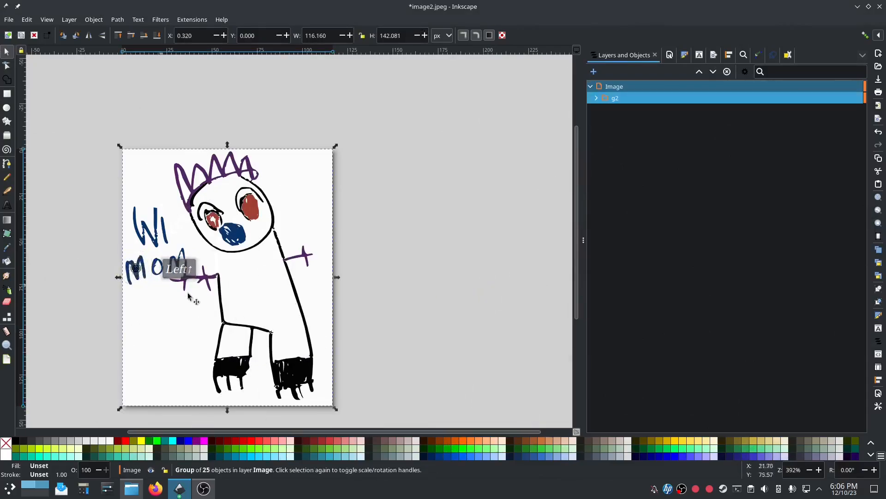
{"action": "left_click", "coordinate": [138, 272], "text": "ctrl"}
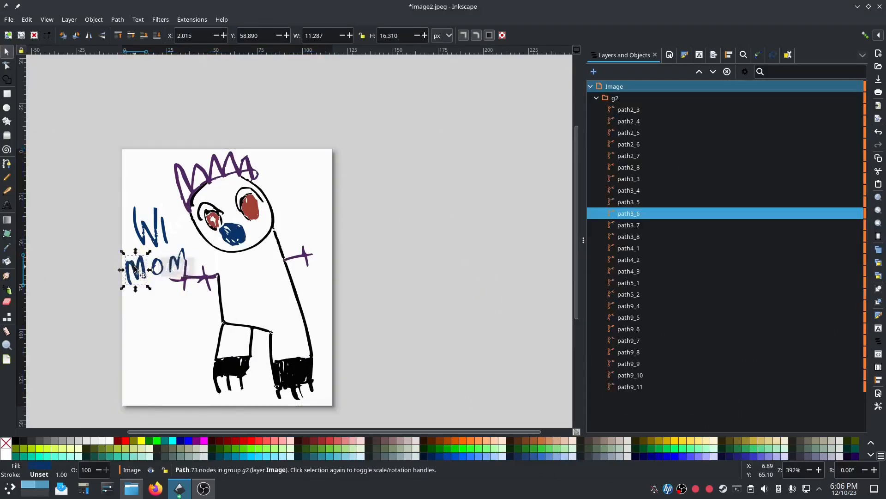
{"action": "key", "text": "ctrl+z"}
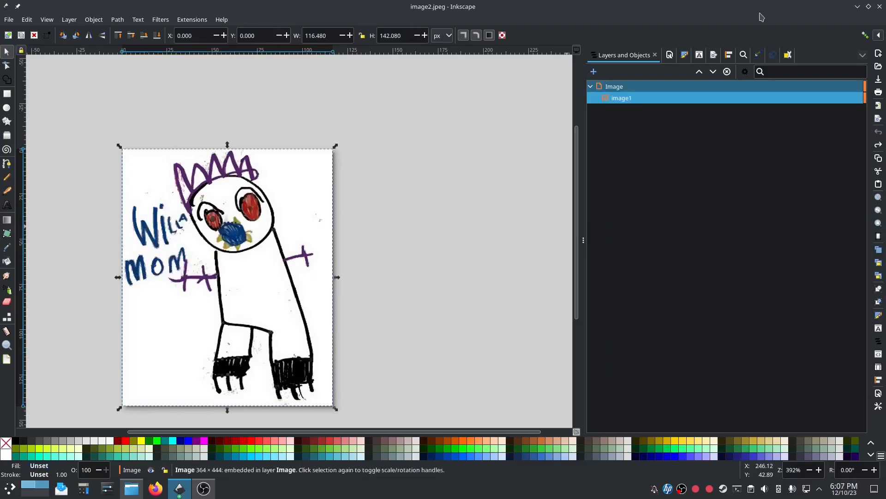
{"action": "left_click", "coordinate": [880, 7]}
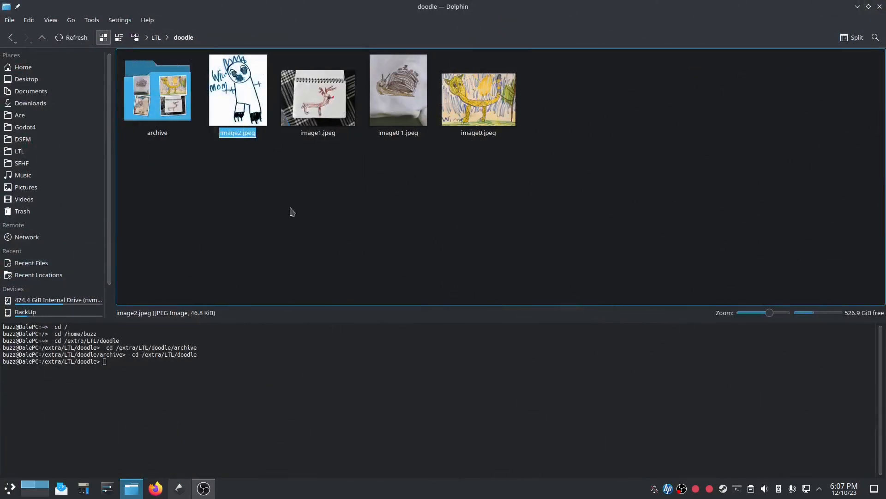
Step: Open image2.jpeg from the doodle folder in GIMP for further retouching of the head and lettering
{"action": "left_click", "coordinate": [273, 199]}
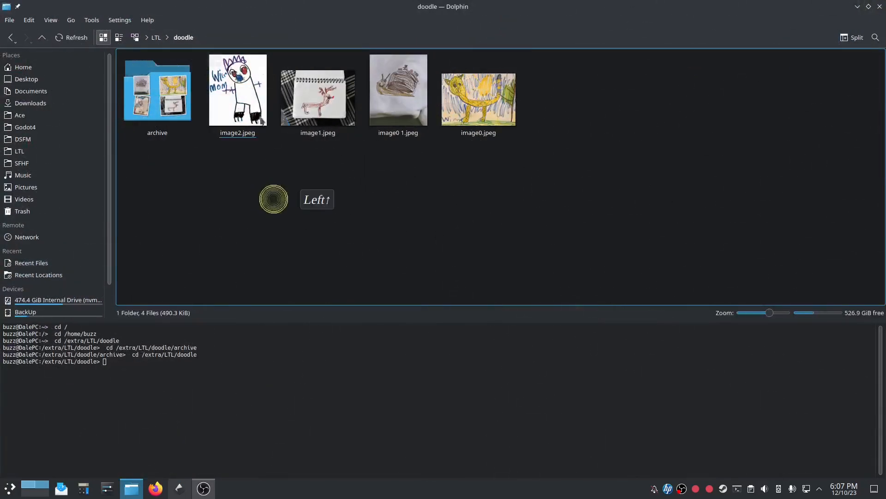
{"action": "right_click", "coordinate": [249, 101]}
{"action": "mouse_move", "coordinate": [326, 121]}
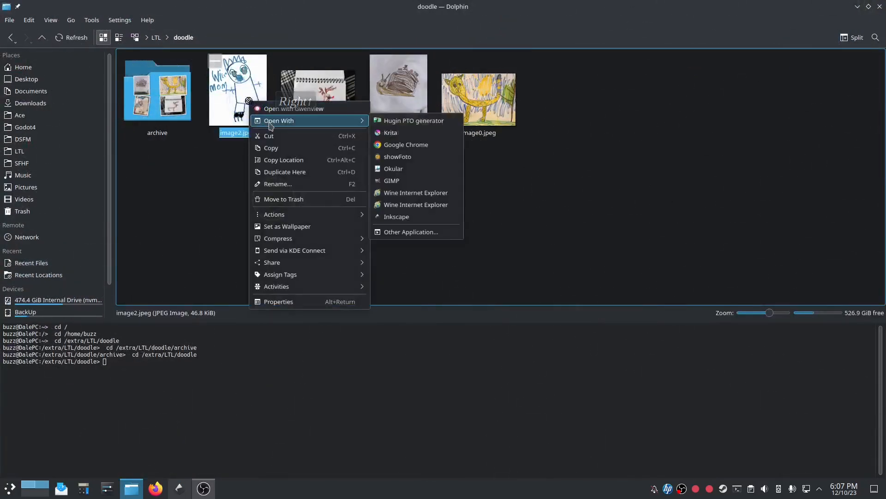
{"action": "left_click", "coordinate": [396, 180]}
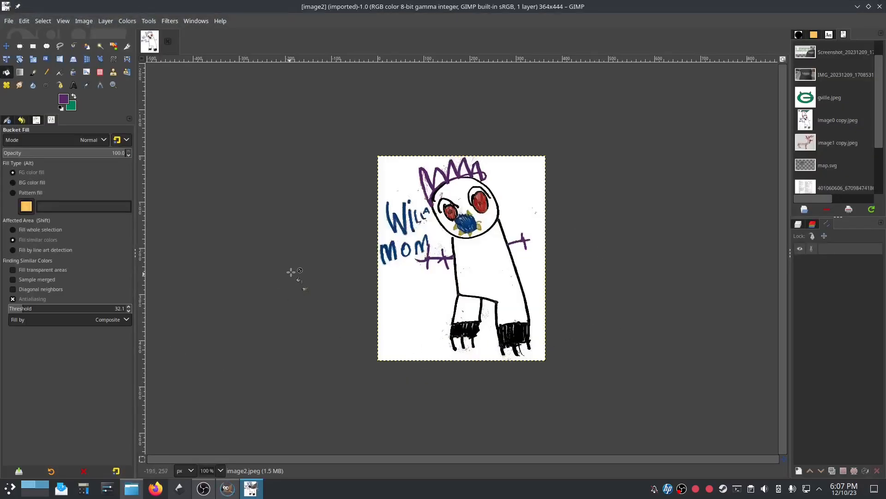
{"action": "scroll", "coordinate": [355, 214], "scroll_direction": "up", "scroll_amount": 3}
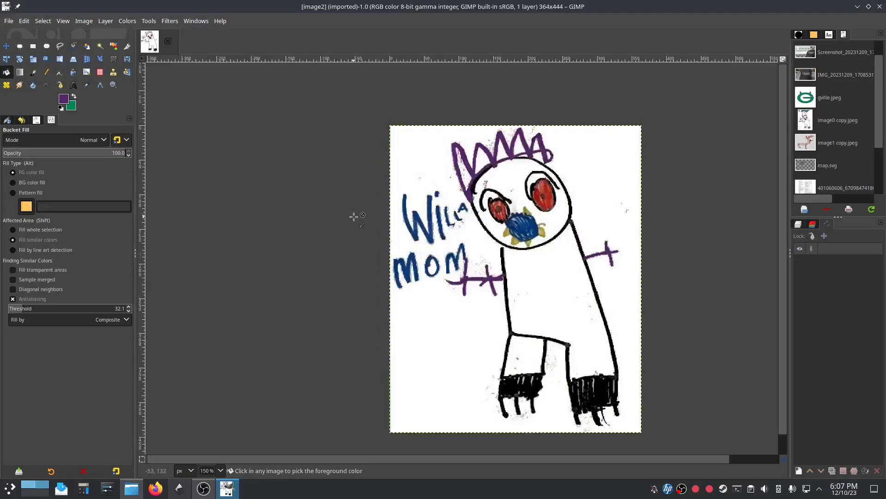
{"action": "left_click_drag", "start_coordinate": [446, 221], "coordinate": [199, 231]}
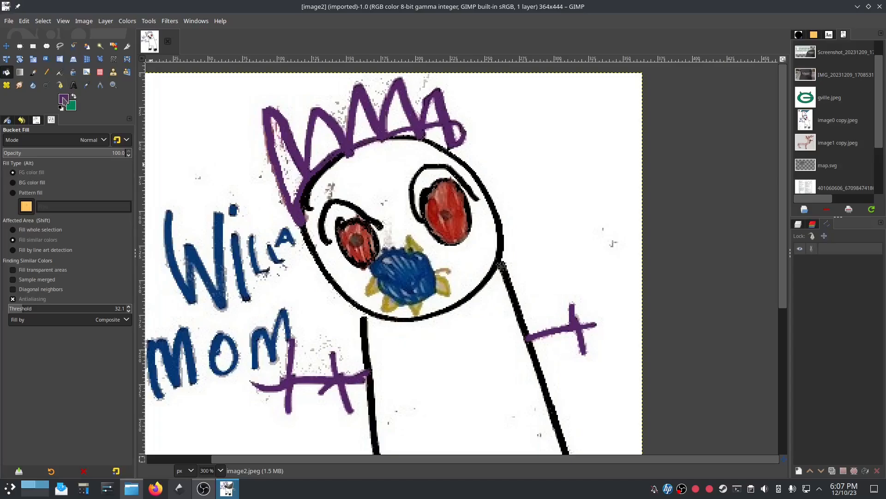
Step: Repaint the i and L strokes of the upper word with a size 5 Pencil in dark blue 073872
{"action": "left_click", "coordinate": [63, 100]}
{"action": "left_click", "coordinate": [161, 189]}
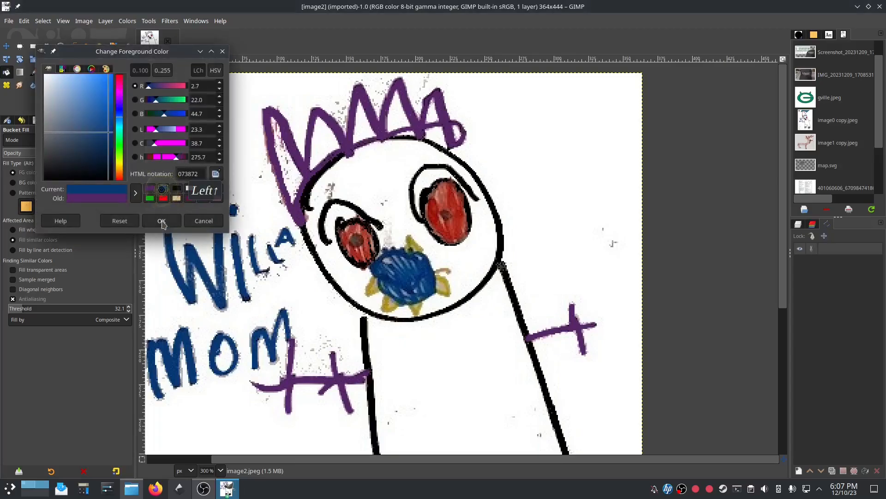
{"action": "left_click", "coordinate": [162, 221]}
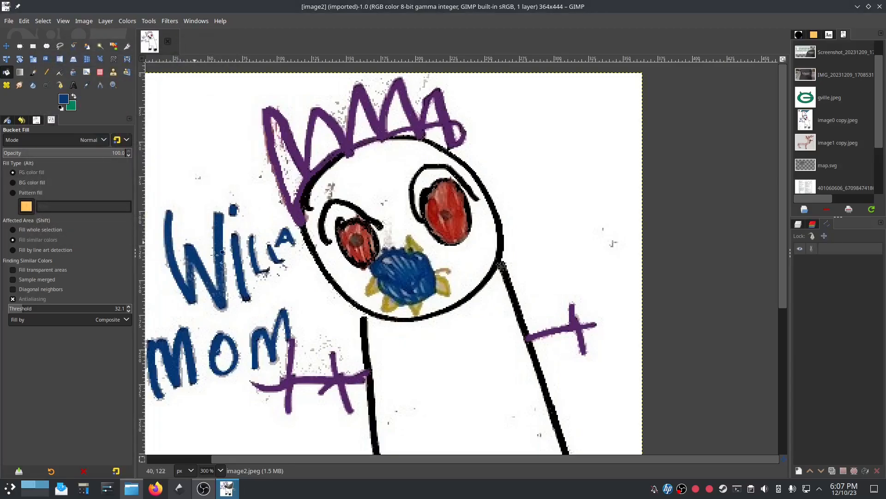
{"action": "left_click", "coordinate": [47, 72]}
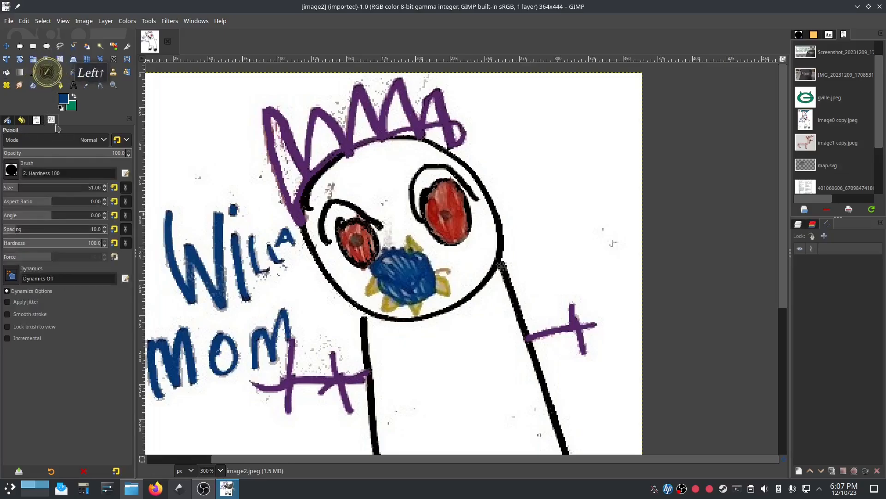
{"action": "left_click", "coordinate": [6, 187]}
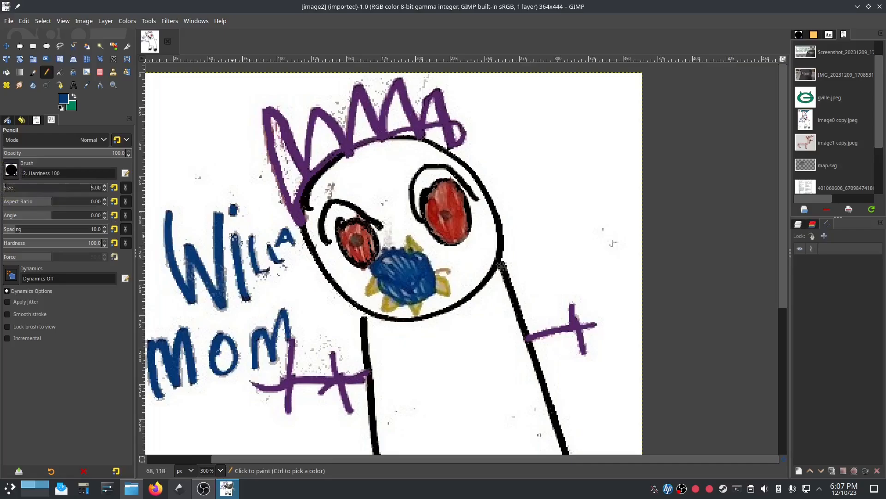
{"action": "left_click", "coordinate": [249, 299]}
{"action": "mouse_move", "coordinate": [249, 238]}
{"action": "left_mouse_down"}
{"action": "mouse_move", "coordinate": [256, 264]}
{"action": "mouse_move", "coordinate": [268, 272]}
{"action": "mouse_move", "coordinate": [271, 251]}
{"action": "mouse_move", "coordinate": [287, 264]}
{"action": "left_mouse_up"}
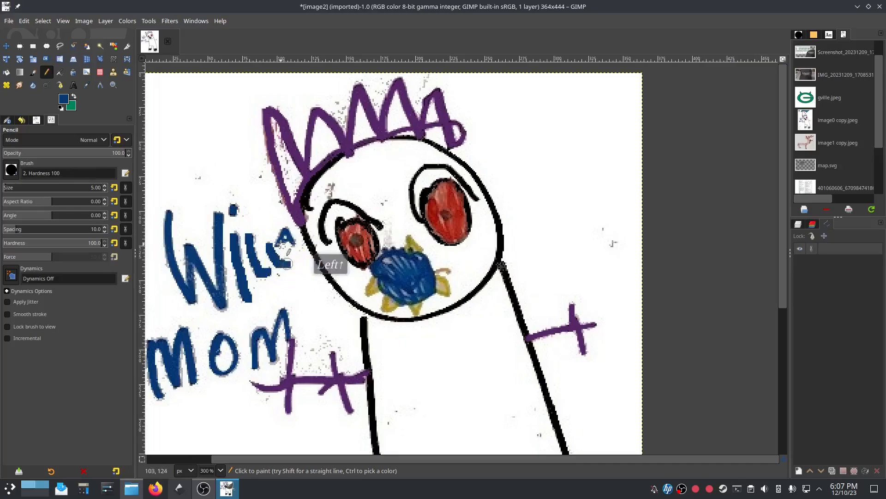
Step: Reduce the Pencil to size 3 and redraw the small A at the end of the upper word in the same blue
{"action": "left_click", "coordinate": [105, 190]}
{"action": "left_click", "coordinate": [105, 190]}
{"action": "mouse_move", "coordinate": [276, 244]}
{"action": "left_mouse_down"}
{"action": "mouse_move", "coordinate": [290, 236]}
{"action": "mouse_move", "coordinate": [283, 225]}
{"action": "left_mouse_up"}
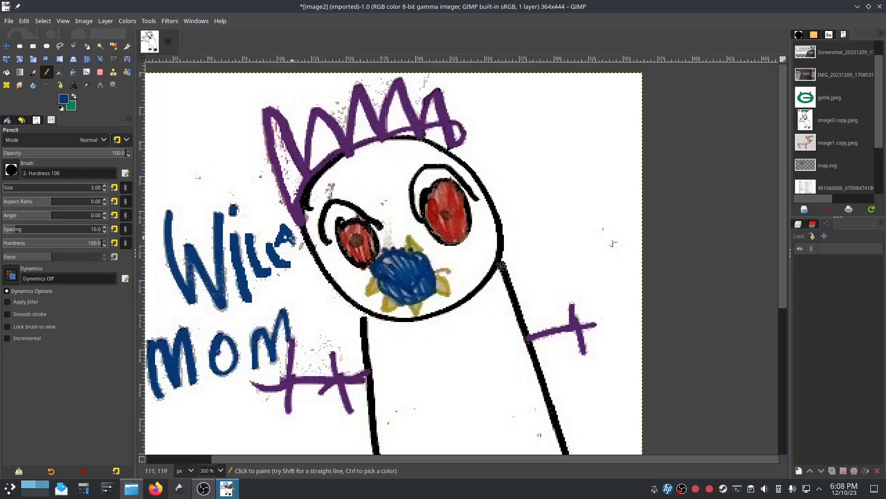
{"action": "left_click", "coordinate": [287, 242]}
{"action": "left_click", "coordinate": [287, 242]}
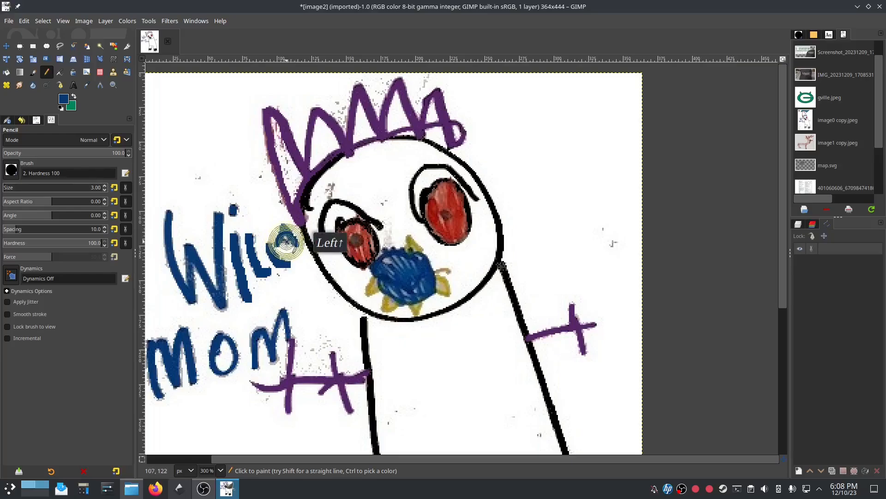
{"action": "left_click", "coordinate": [285, 242]}
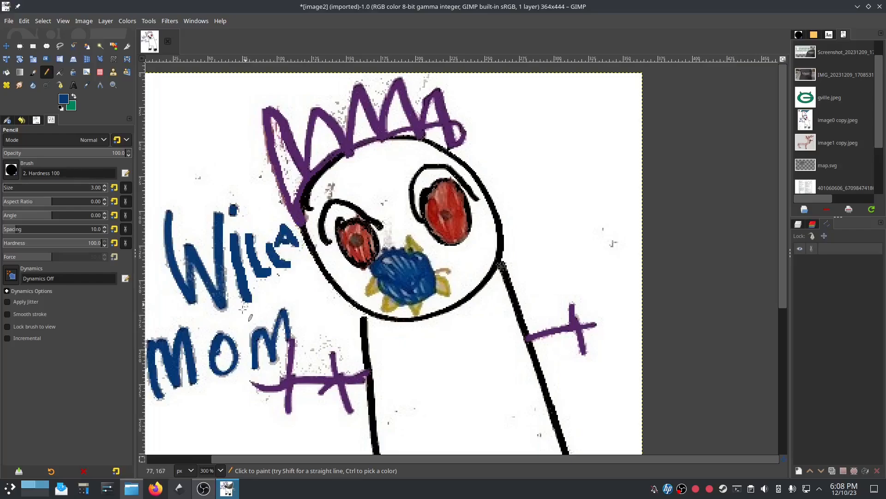
Step: Fill in the pale patches of the large W in dark blue, raising the Pencil to size 5
{"action": "left_click_drag", "start_coordinate": [220, 265], "coordinate": [221, 289]}
{"action": "left_click", "coordinate": [223, 268]}
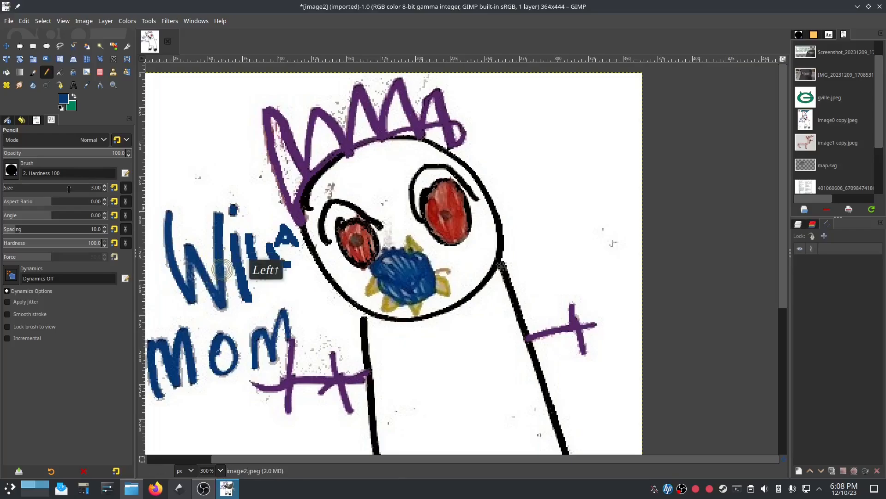
{"action": "left_click", "coordinate": [104, 185]}
{"action": "left_click", "coordinate": [104, 185]}
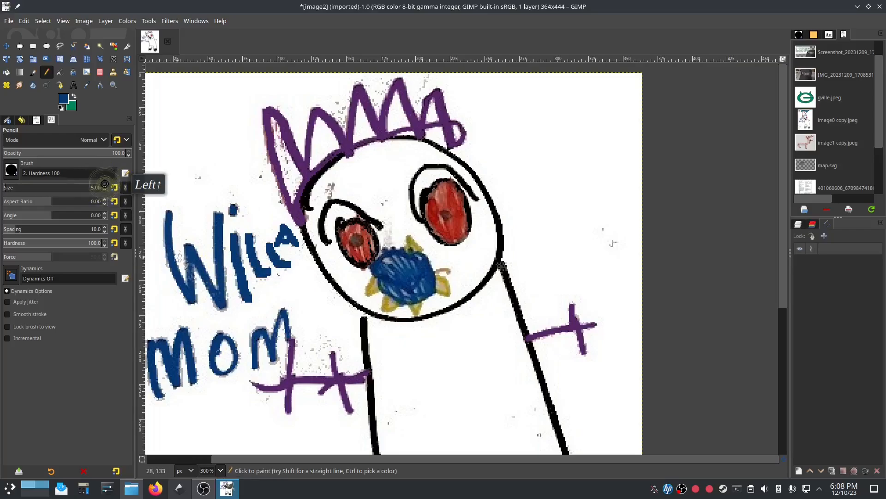
{"action": "left_click_drag", "start_coordinate": [189, 255], "coordinate": [190, 289]}
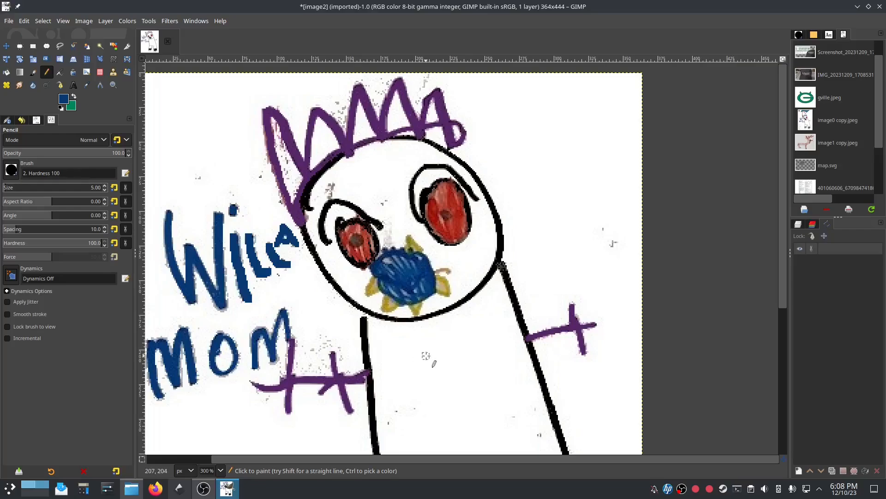
Step: Overwrite image2.jpeg with the retouched drawing, keeping JPEG quality at 90
{"action": "scroll", "coordinate": [455, 334], "scroll_direction": "down", "scroll_amount": 3}
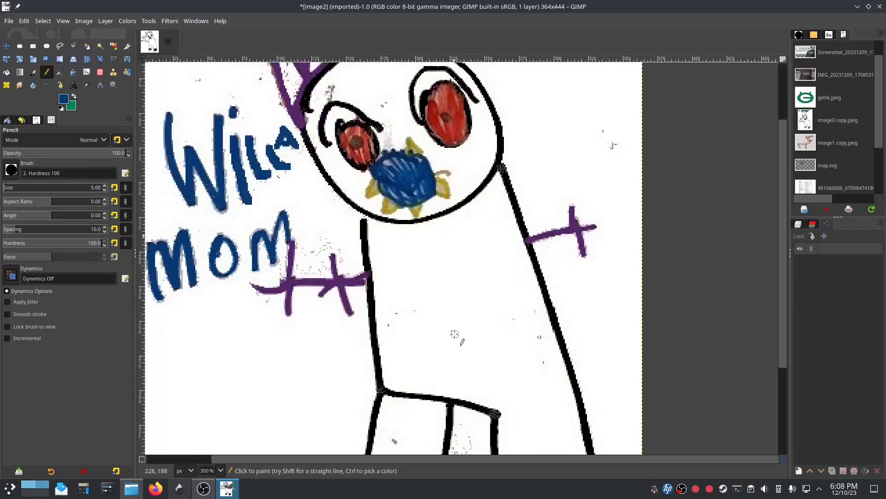
{"action": "left_click", "coordinate": [9, 20]}
{"action": "left_click", "coordinate": [34, 171]}
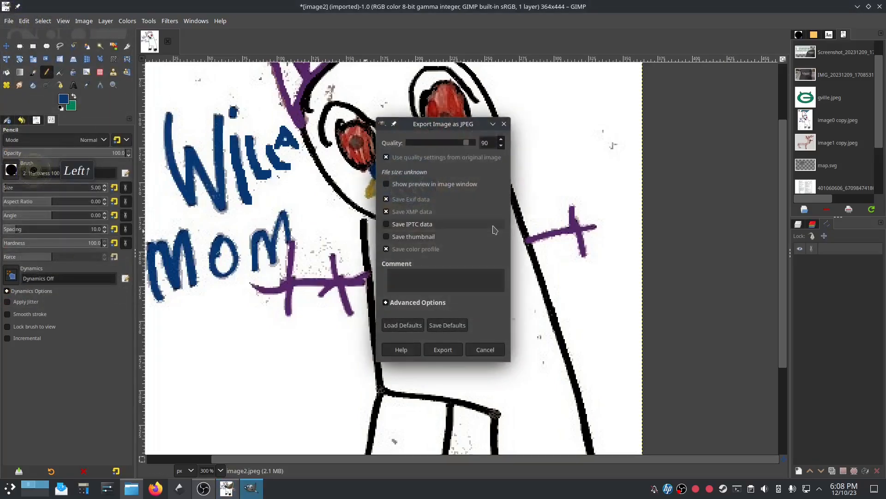
{"action": "left_click", "coordinate": [447, 349]}
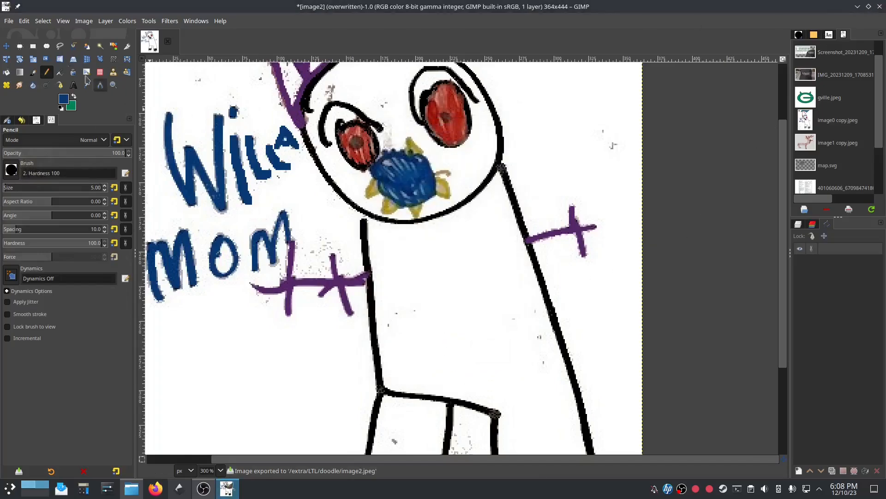
Step: Turn the white background transparent with Color to Alpha and overwrite image2.jpeg again
{"action": "left_click", "coordinate": [6, 45]}
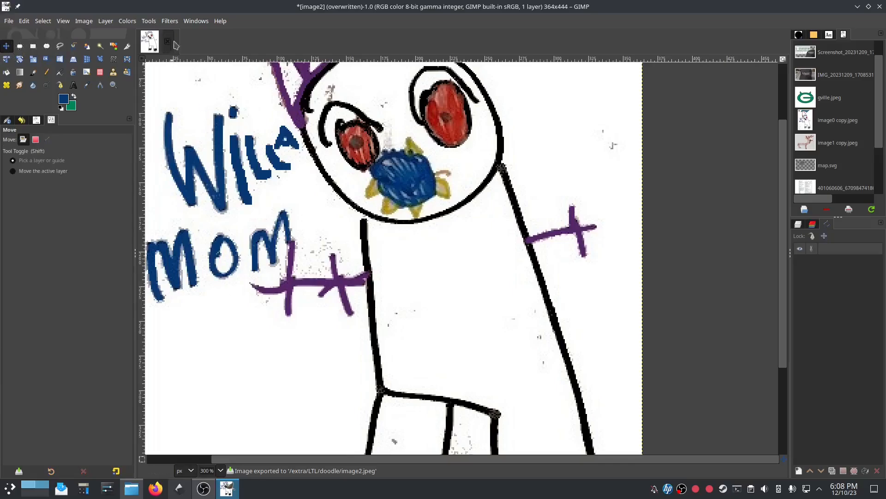
{"action": "left_click", "coordinate": [125, 22]}
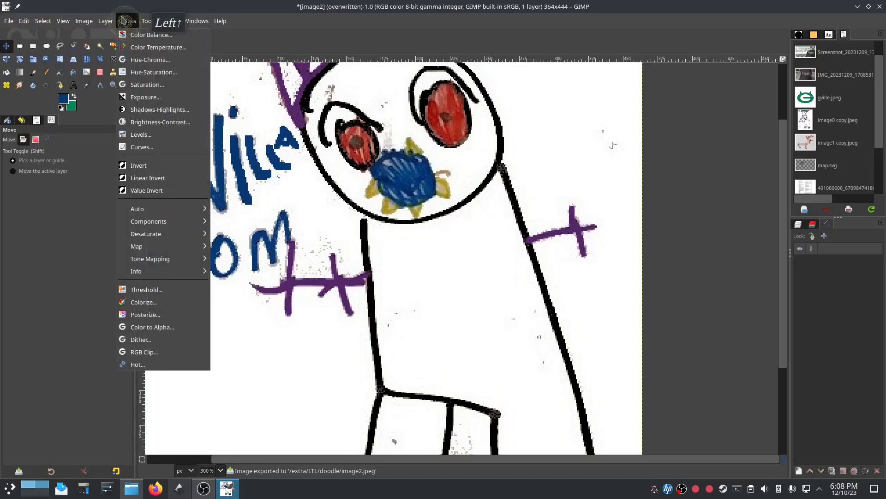
{"action": "left_click", "coordinate": [153, 327]}
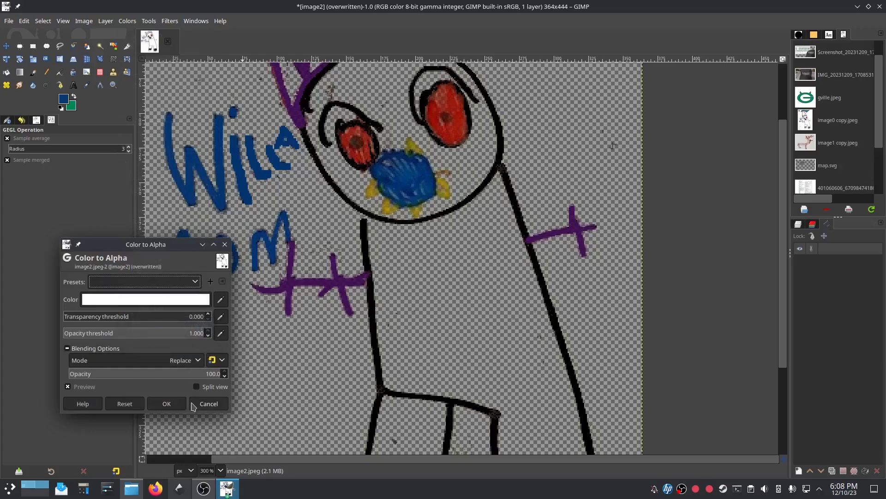
{"action": "left_click", "coordinate": [167, 403]}
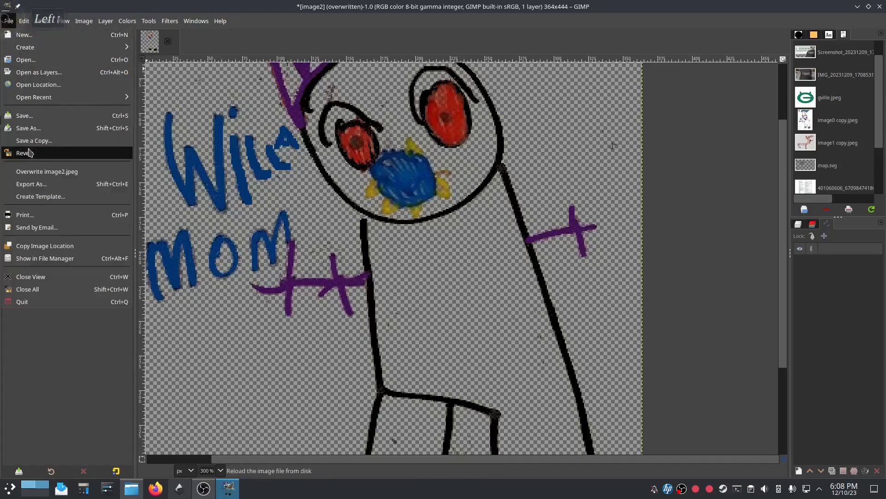
{"action": "left_click", "coordinate": [28, 172]}
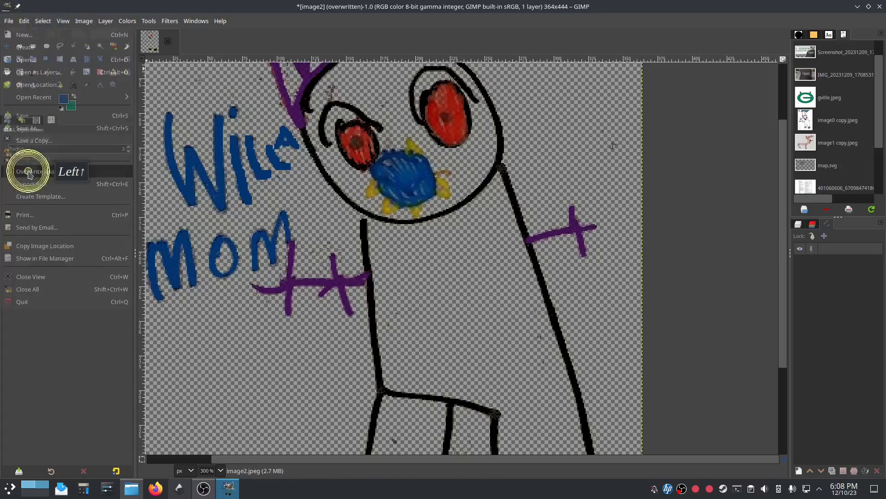
Step: Export the transparent drawing to the doodle folder as image2.png with compression level 9 and the other PNG options unchanged
{"action": "left_click", "coordinate": [8, 22]}
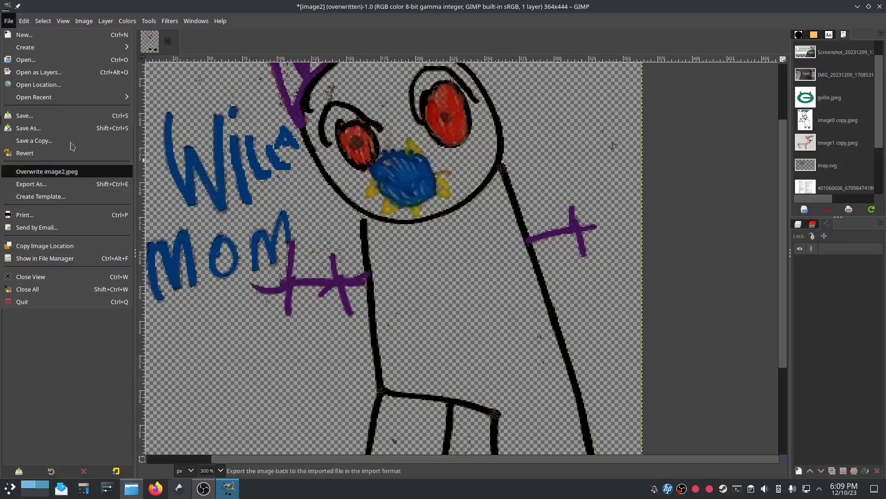
{"action": "left_click", "coordinate": [50, 184]}
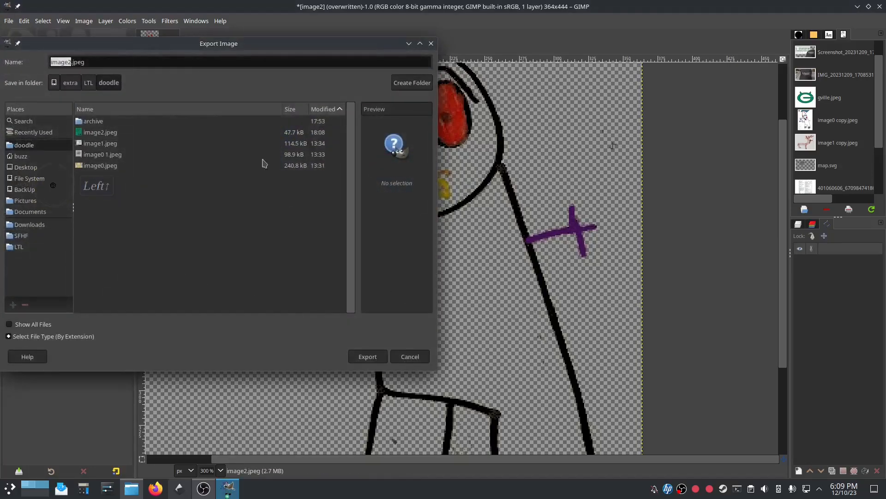
{"action": "left_click", "coordinate": [166, 64]}
{"action": "type", "text": "ng"}
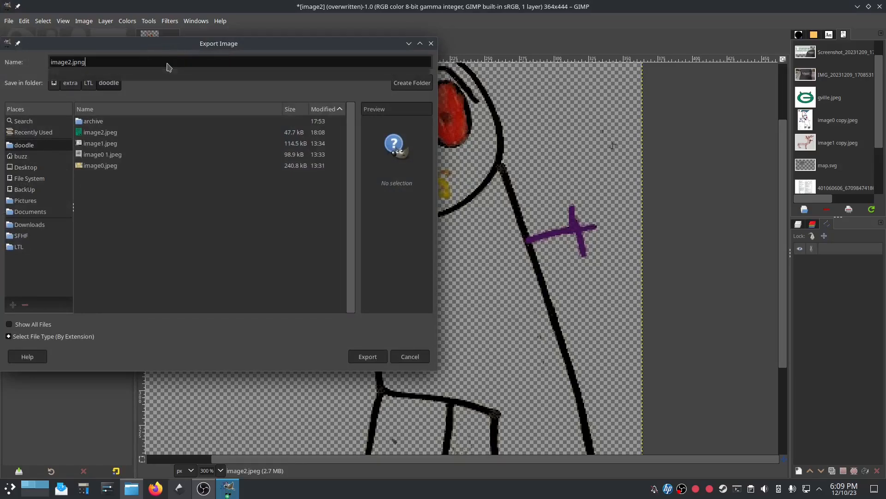
{"action": "key", "text": "Return"}
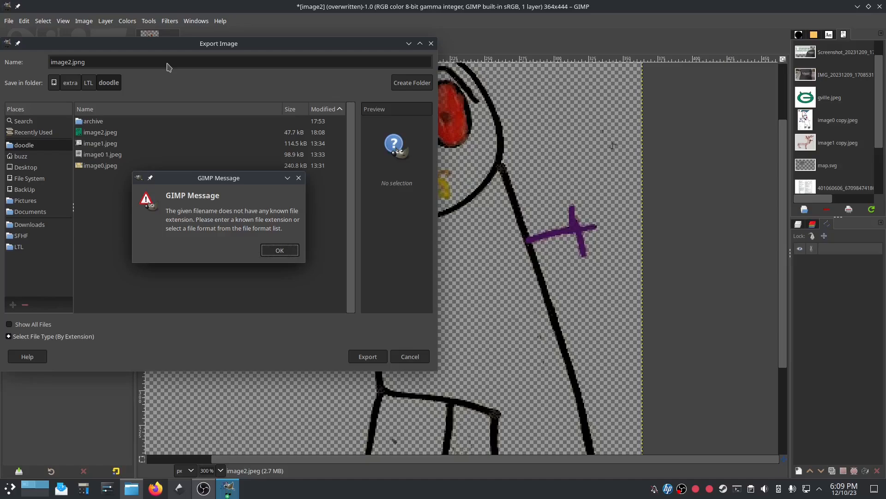
{"action": "left_click", "coordinate": [280, 250]}
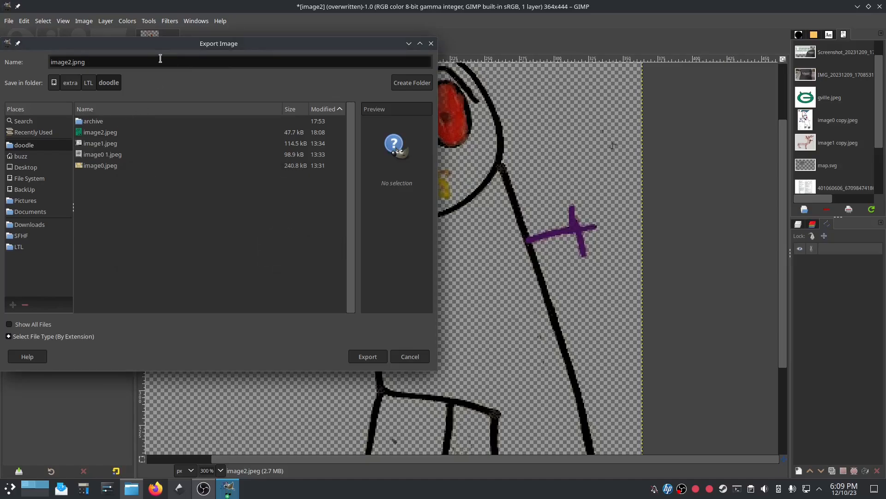
{"action": "left_click", "coordinate": [164, 63]}
{"action": "type", "text": "png"}
{"action": "key", "text": "Return"}
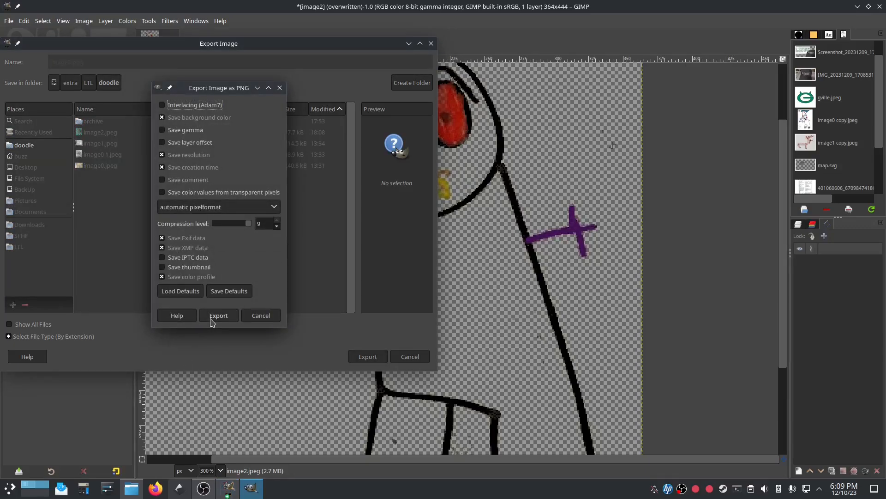
{"action": "left_click", "coordinate": [212, 318]}
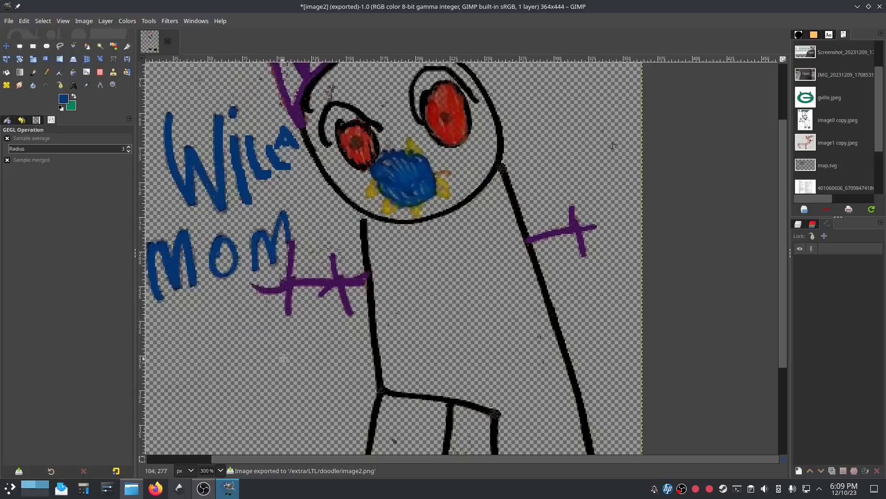
Step: Check the whole drawing, then quit GIMP and discard the unsaved changes
{"action": "scroll", "coordinate": [351, 335], "scroll_direction": "down", "scroll_amount": 2}
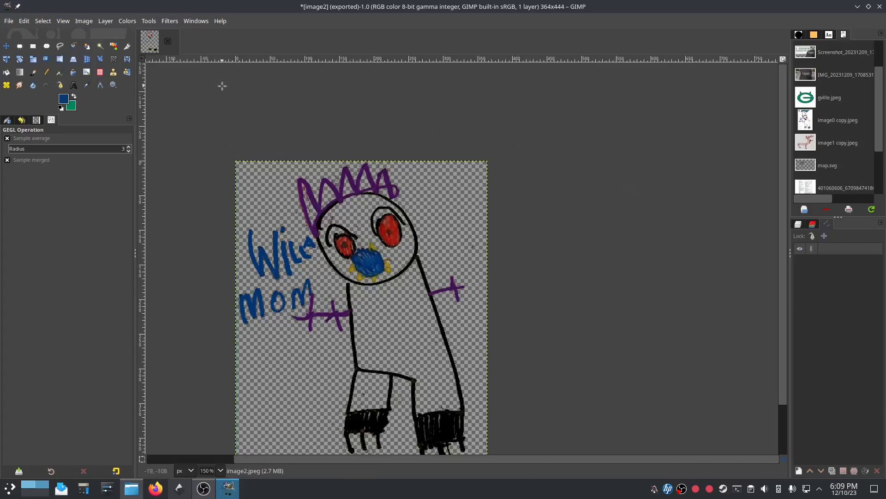
{"action": "left_click", "coordinate": [880, 7]}
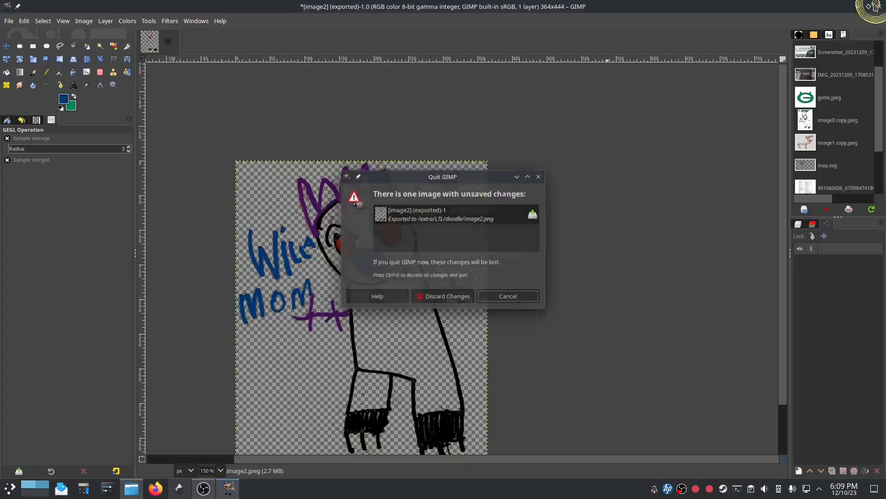
{"action": "left_click", "coordinate": [433, 296]}
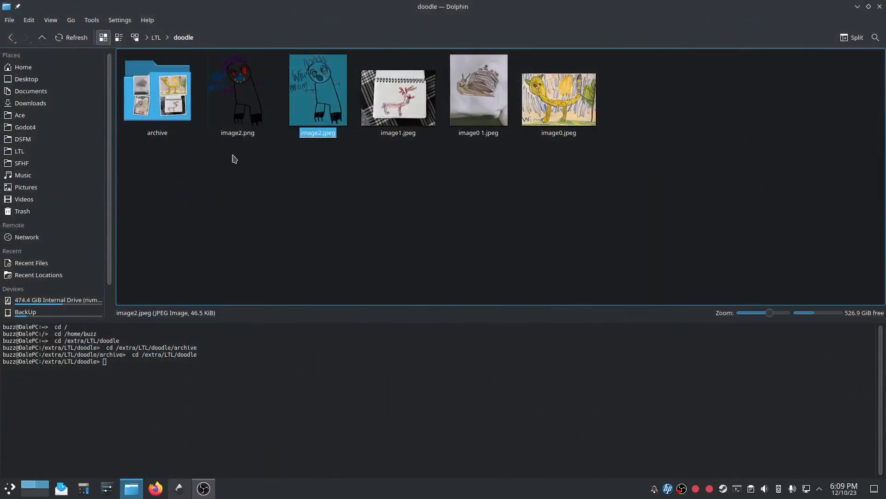
Step: Open image2.png from the doodle folder in Inkscape, embedding the image with DPI from file and rendering mode None (auto)
{"action": "left_click", "coordinate": [231, 182]}
{"action": "right_click", "coordinate": [241, 98]}
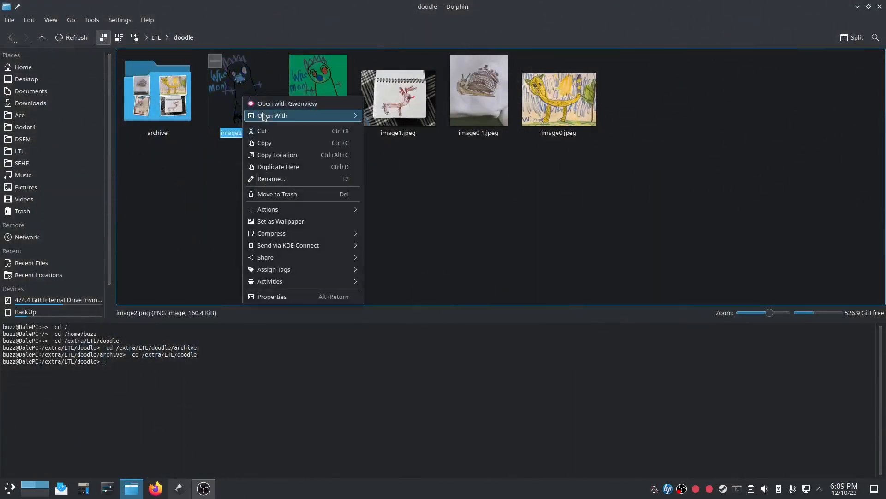
{"action": "mouse_move", "coordinate": [264, 116]}
{"action": "left_click", "coordinate": [392, 186]}
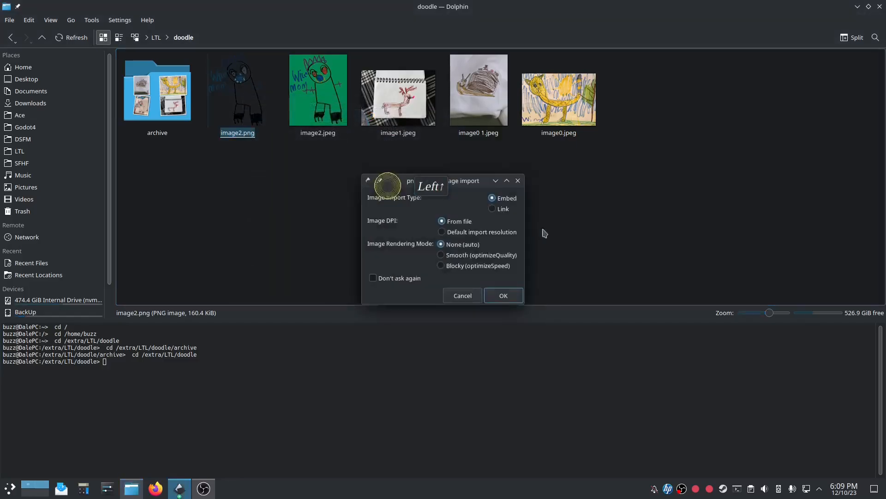
{"action": "left_click", "coordinate": [500, 294]}
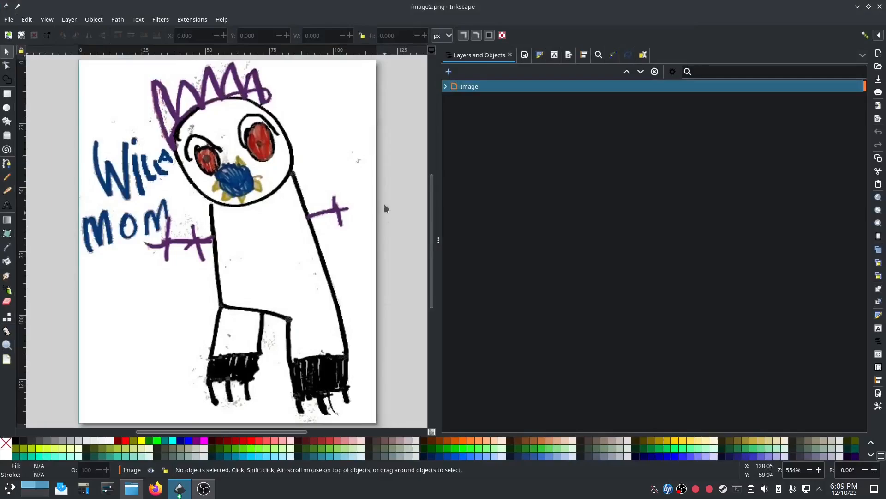
Step: Trace the imported bitmap with a multicolor trace in Colors mode using 8 scans, with Smooth, Stack and Remove background off
{"action": "left_click", "coordinate": [476, 86]}
{"action": "left_click", "coordinate": [117, 20]}
{"action": "left_click", "coordinate": [142, 56]}
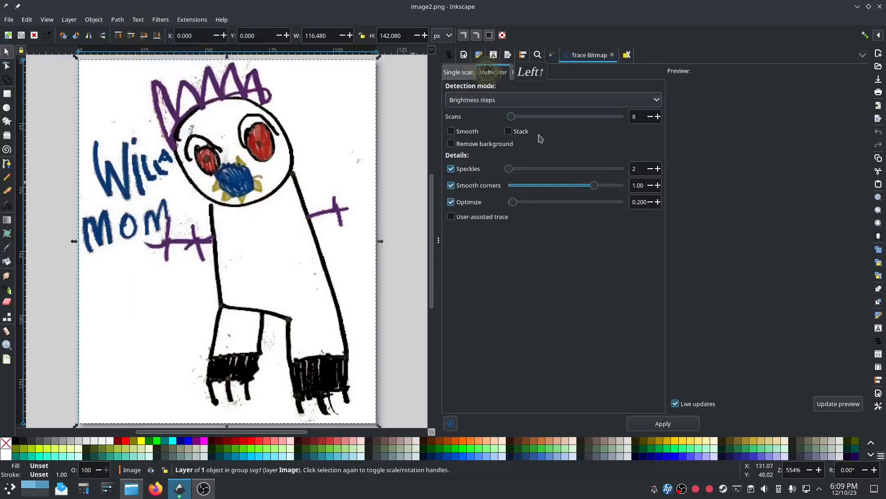
{"action": "left_click", "coordinate": [494, 73]}
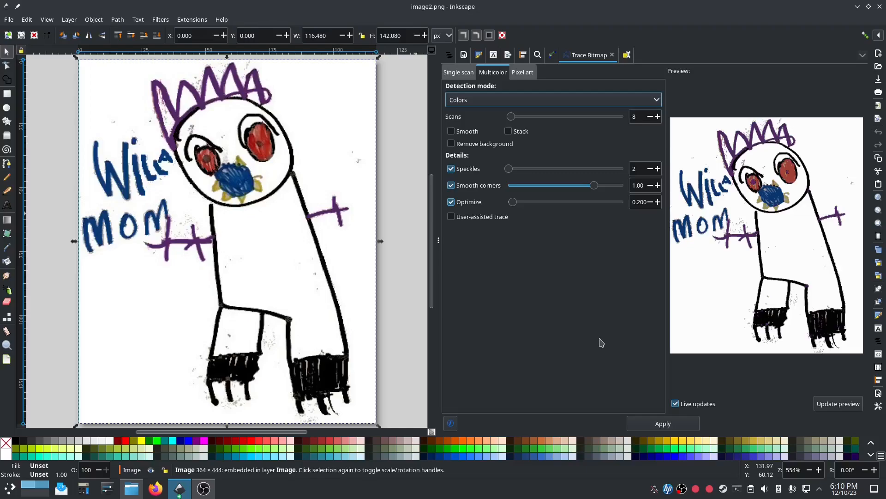
{"action": "left_click", "coordinate": [673, 423]}
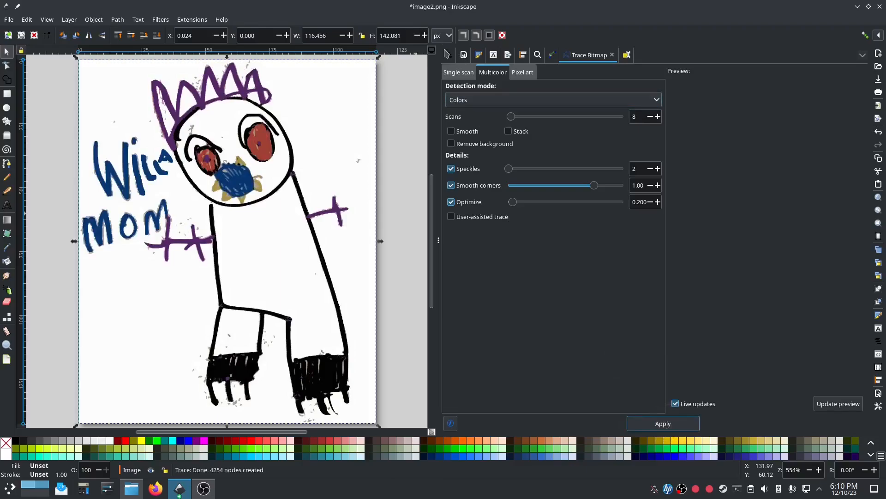
Step: Hide the original bitmap image1 to check the trace, and delete image1 from the document
{"action": "left_click", "coordinate": [447, 55]}
{"action": "left_click", "coordinate": [478, 109]}
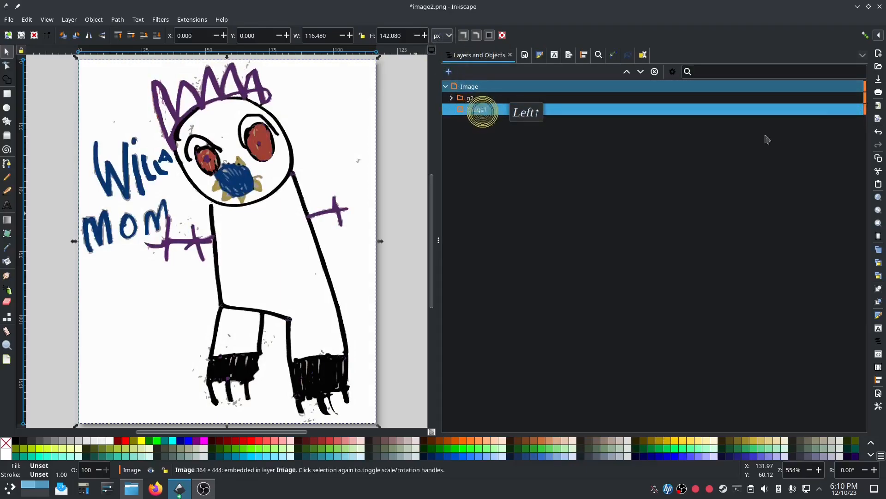
{"action": "left_click", "coordinate": [847, 111]}
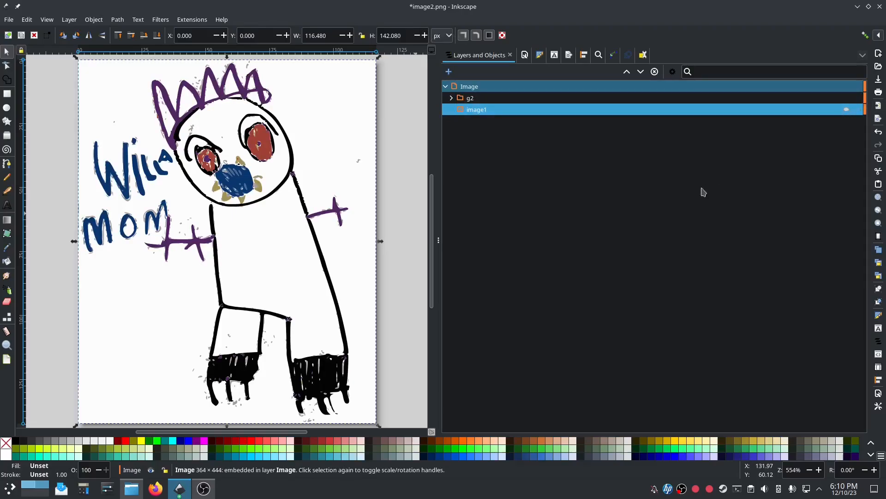
{"action": "right_click", "coordinate": [480, 112]}
{"action": "left_click", "coordinate": [513, 177]}
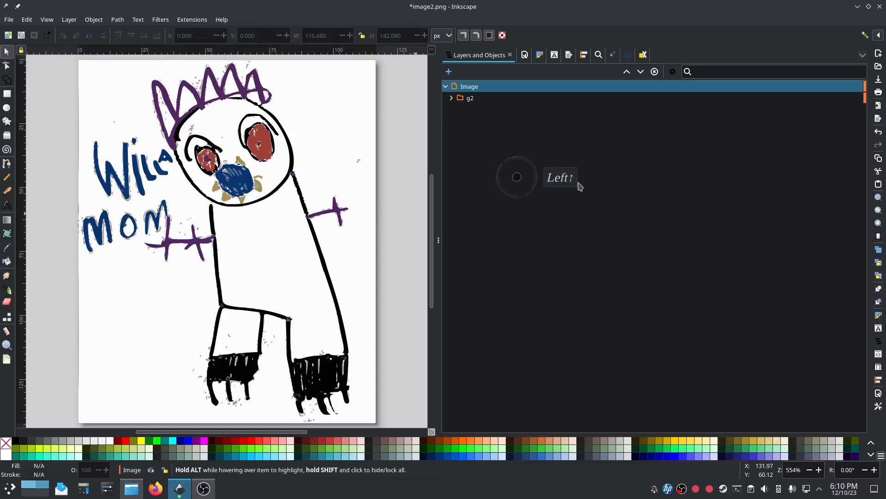
Step: Break apart the traced group g2 with Ink/Stitch's Break Apart Fill Objects, using the Simple method
{"action": "left_click", "coordinate": [471, 98]}
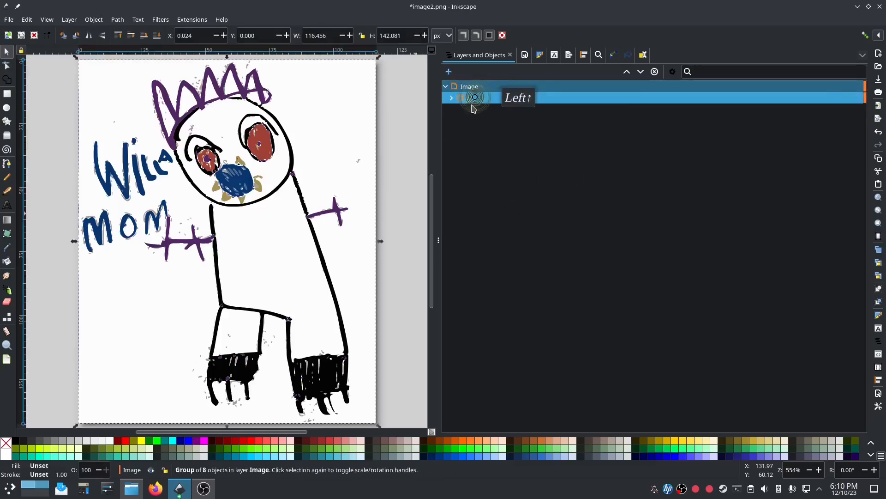
{"action": "left_click", "coordinate": [190, 19]}
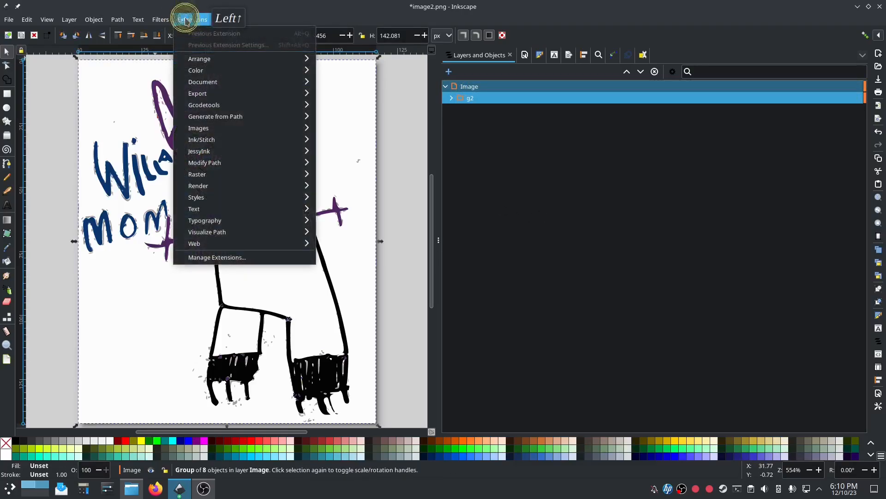
{"action": "mouse_move", "coordinate": [235, 142]}
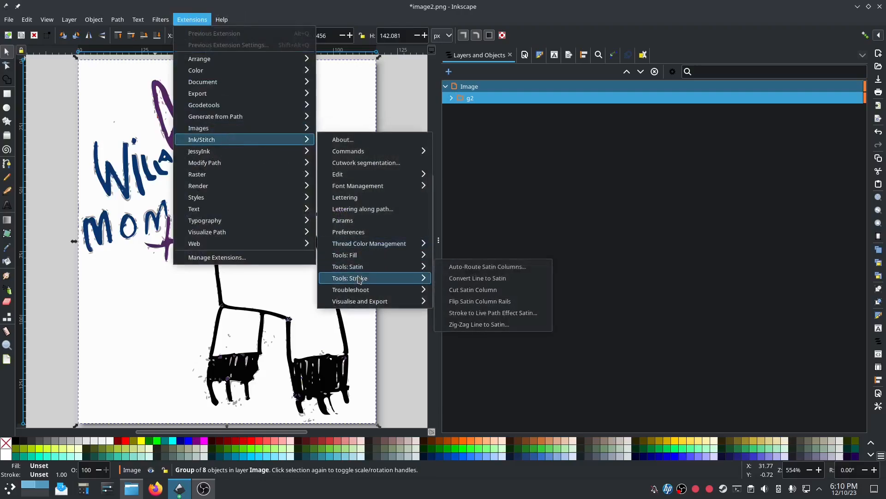
{"action": "mouse_move", "coordinate": [355, 290]}
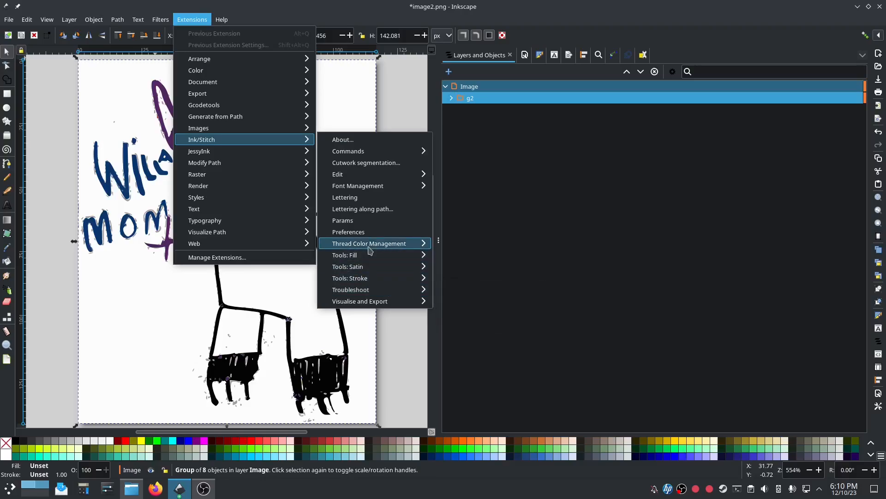
{"action": "mouse_move", "coordinate": [376, 255]}
{"action": "left_click", "coordinate": [471, 256]}
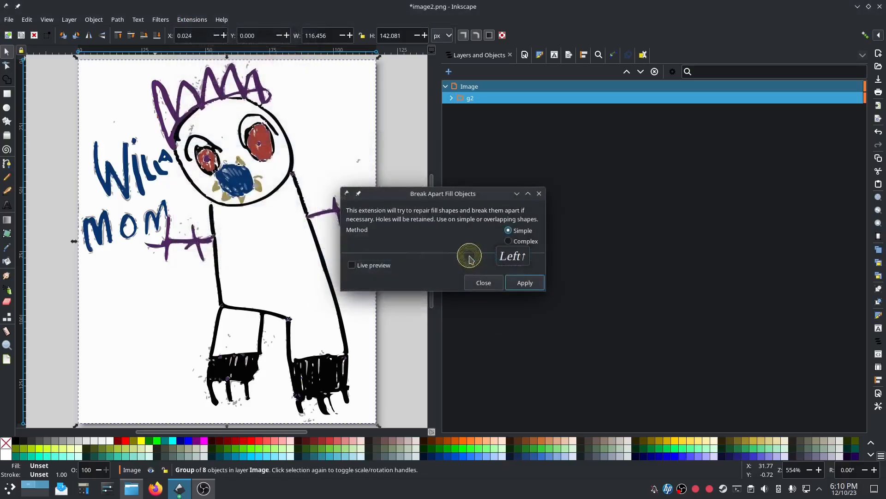
{"action": "left_click", "coordinate": [518, 282]}
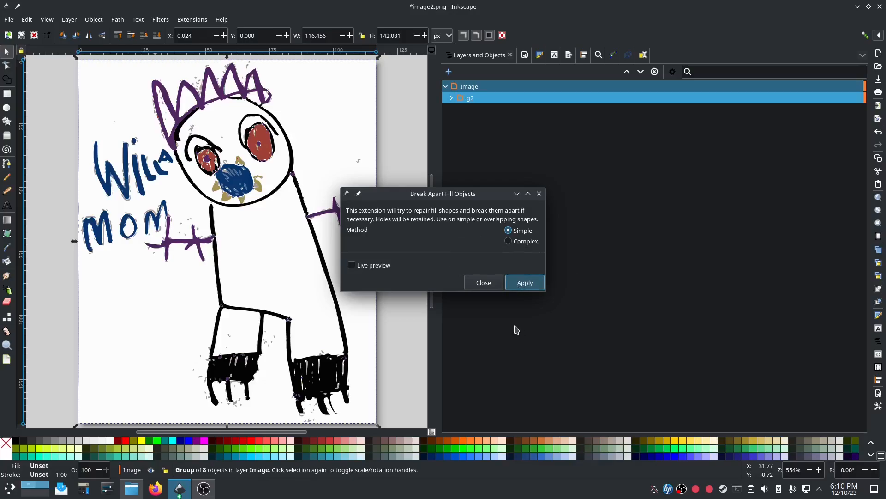
{"action": "left_click", "coordinate": [524, 283]}
{"action": "left_click", "coordinate": [475, 283]}
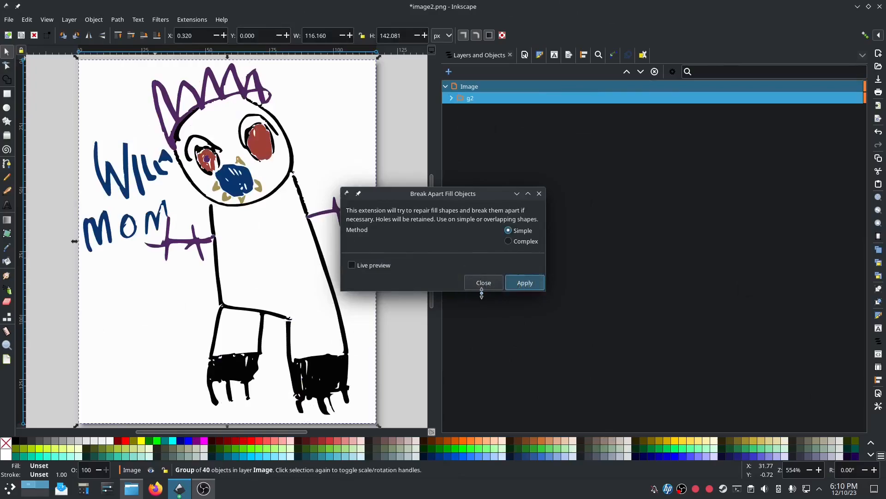
{"action": "left_click", "coordinate": [483, 283]}
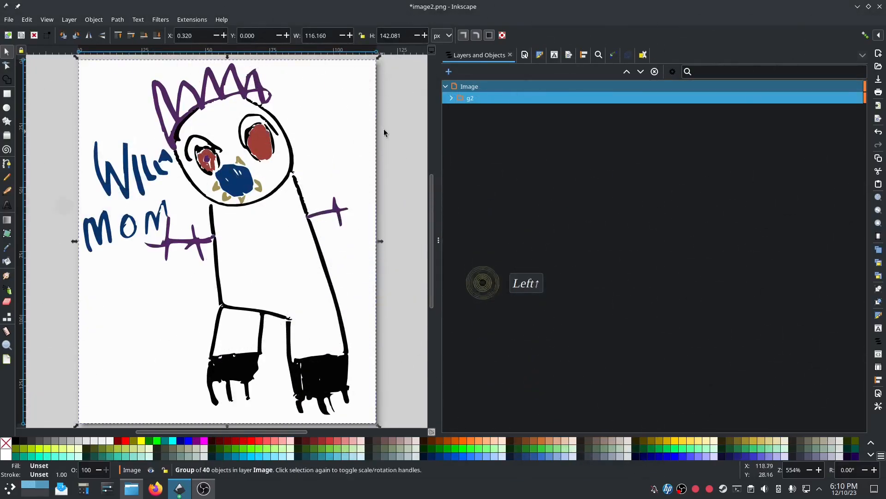
Step: Try removing small objects with Ink/Stitch's Cleanup Document, using a fill area threshold of 20 px² and a stroke threshold of 5 px
{"action": "left_click", "coordinate": [191, 21]}
{"action": "mouse_move", "coordinate": [201, 140]}
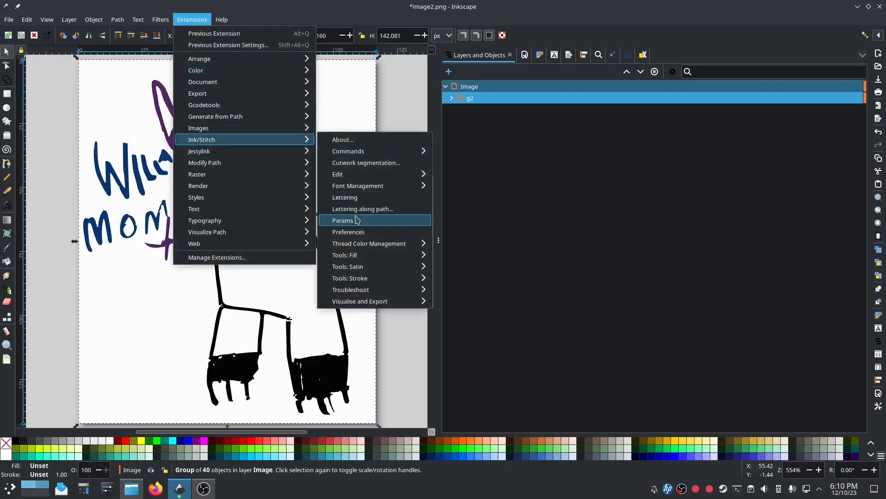
{"action": "mouse_move", "coordinate": [358, 269]}
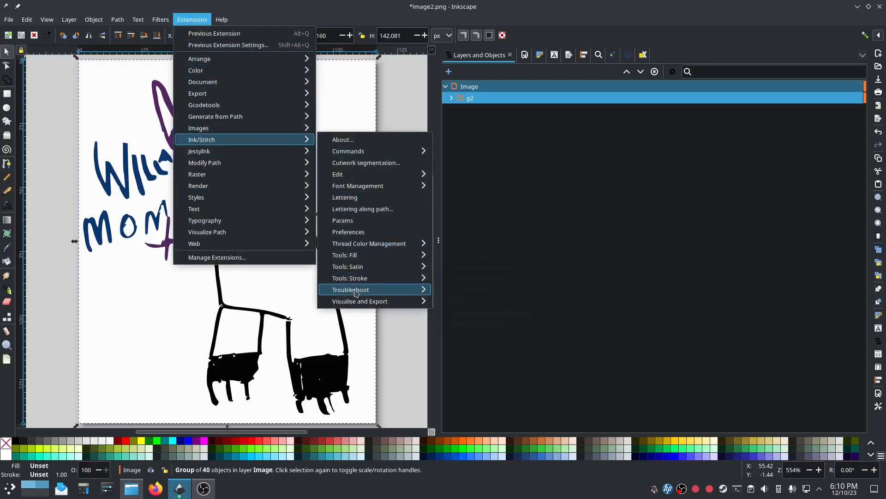
{"action": "mouse_move", "coordinate": [364, 291]}
{"action": "left_click", "coordinate": [466, 290]}
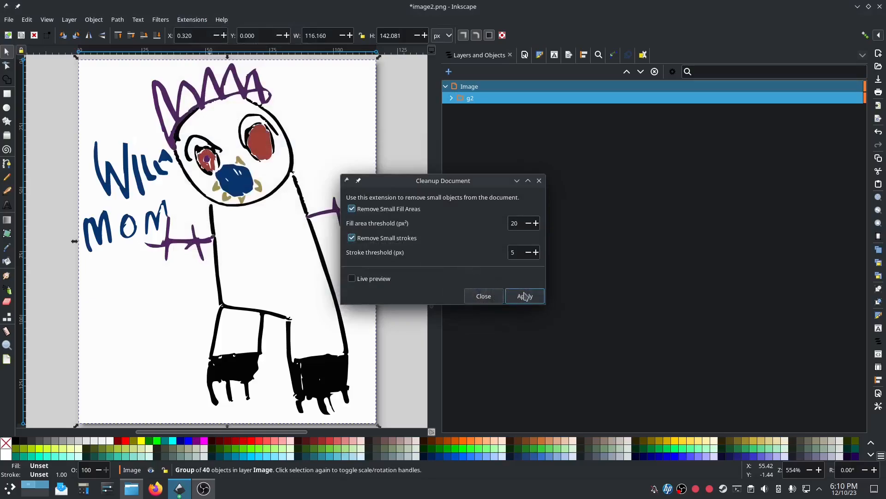
{"action": "left_click", "coordinate": [521, 294]}
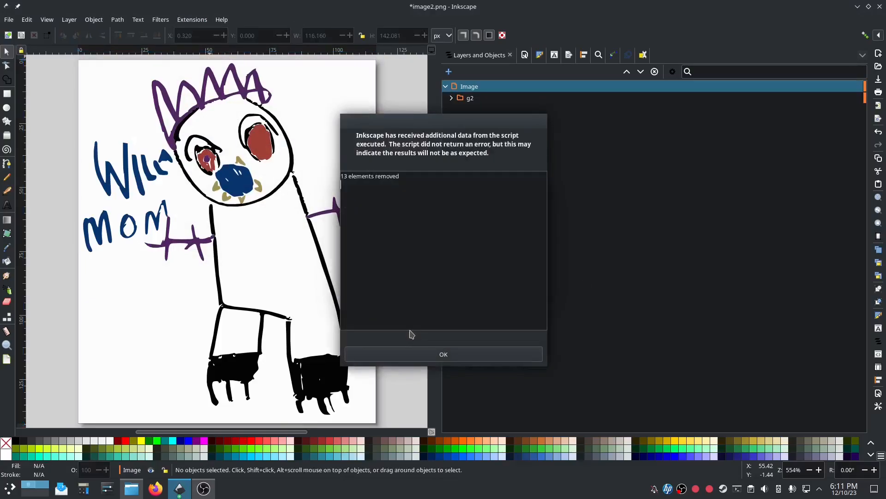
{"action": "left_click", "coordinate": [434, 354]}
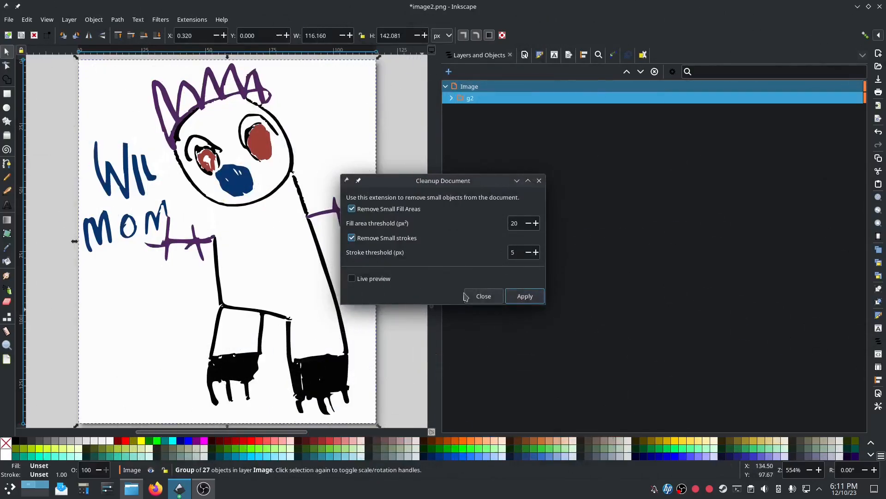
{"action": "left_click", "coordinate": [481, 296]}
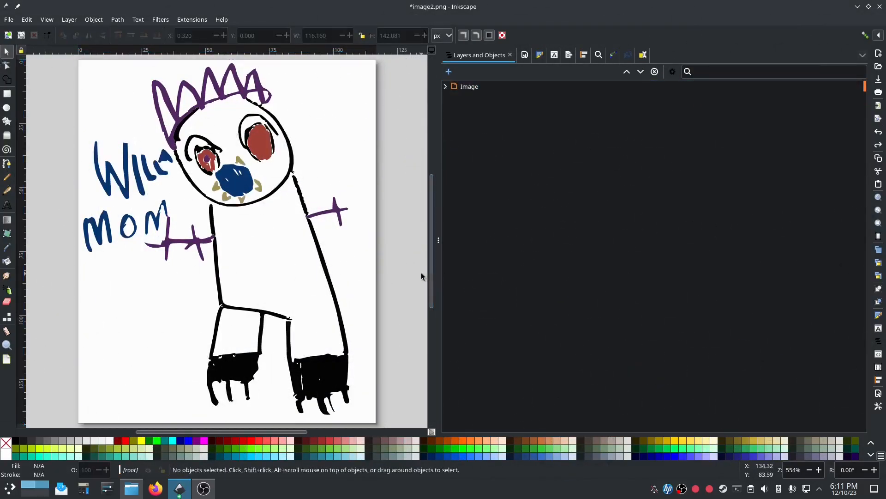
Step: Examine the simulated stitch plan of the whole design in Ink/Stitch Params, and close it without applying any settings
{"action": "left_click", "coordinate": [387, 190]}
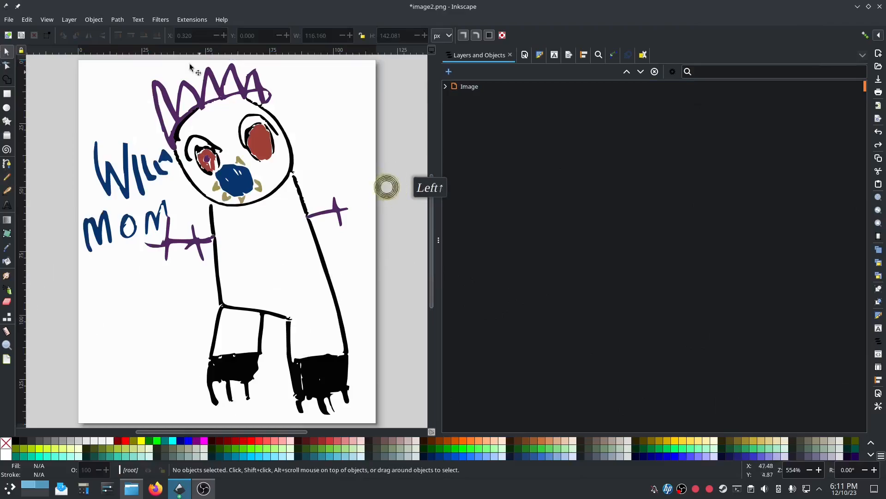
{"action": "left_click", "coordinate": [184, 19]}
{"action": "mouse_move", "coordinate": [214, 143]}
{"action": "mouse_move", "coordinate": [363, 305]}
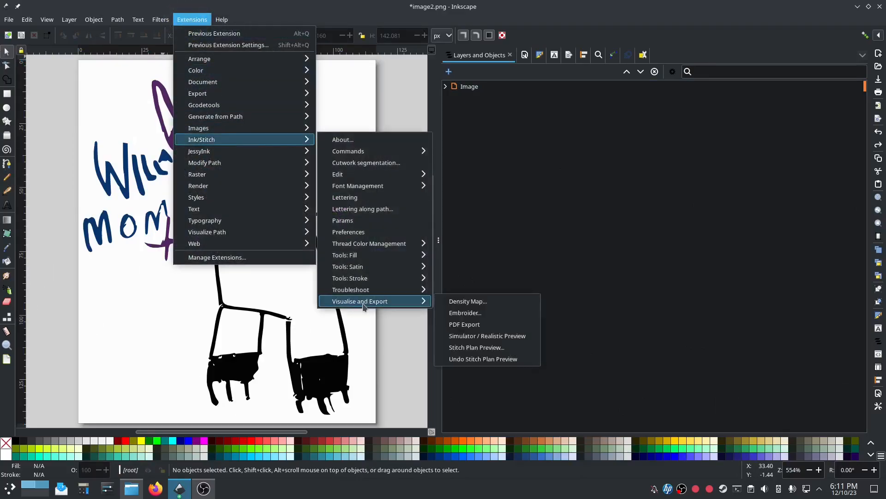
{"action": "left_click", "coordinate": [353, 221]}
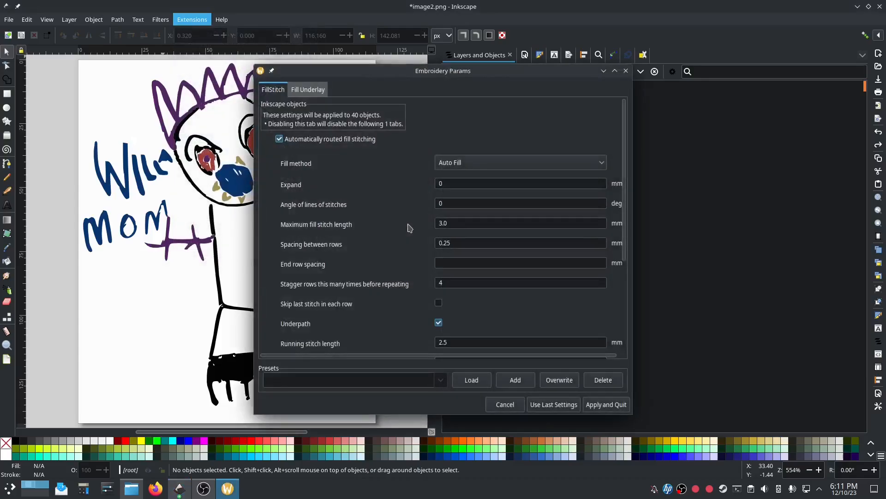
{"action": "left_click_drag", "start_coordinate": [330, 75], "coordinate": [105, 57]}
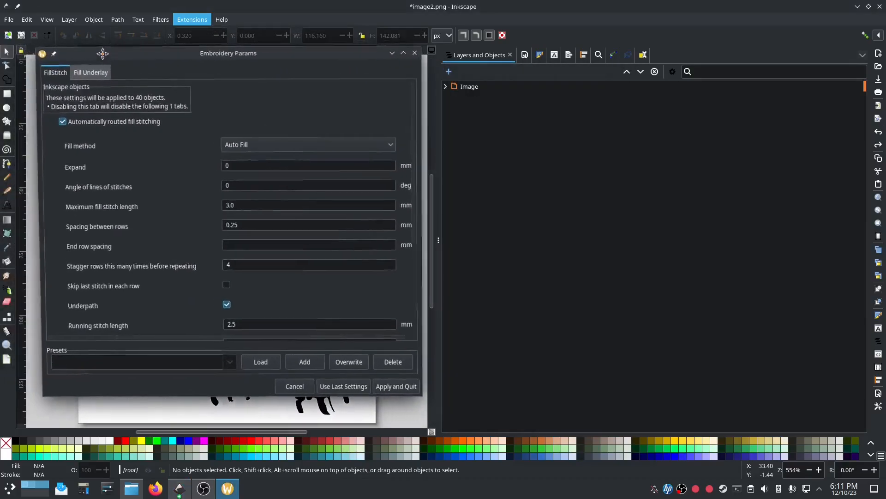
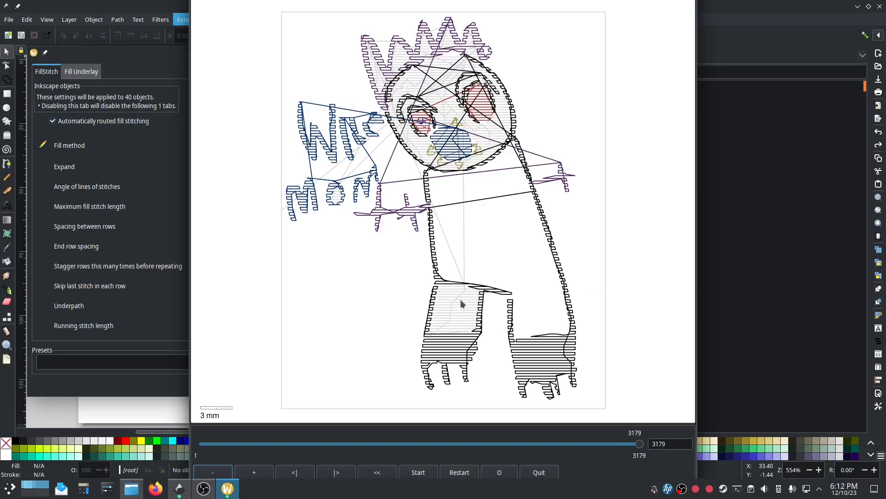
{"action": "left_click", "coordinate": [155, 379]}
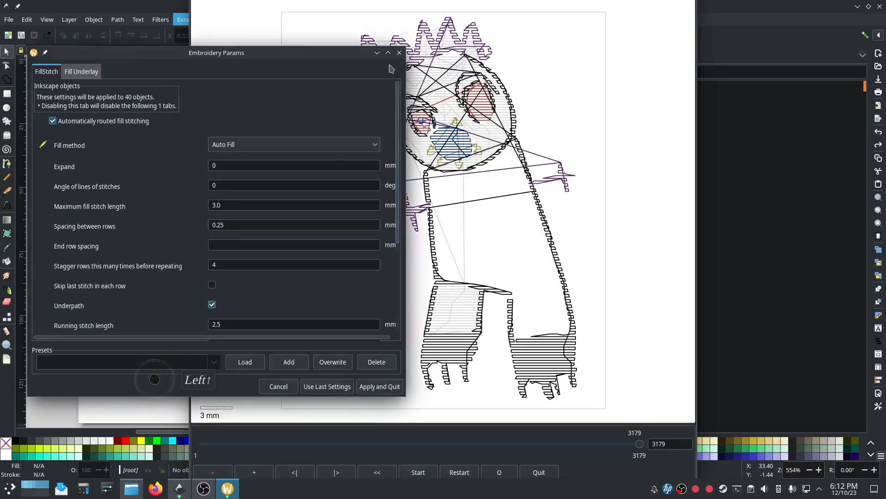
{"action": "left_click", "coordinate": [400, 53]}
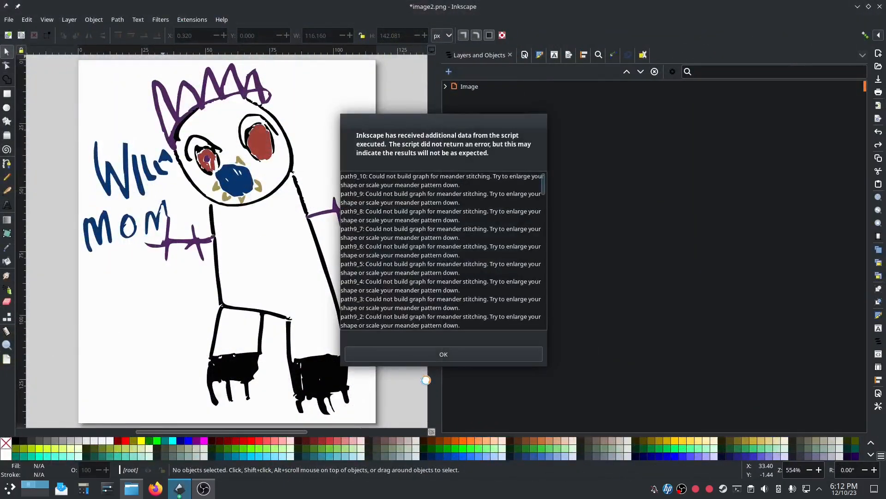
{"action": "left_click", "coordinate": [425, 355]}
Step: Delete all paths that share the white fill color of the enclosed area in the drawing's left leg
{"action": "left_click", "coordinate": [231, 329]}
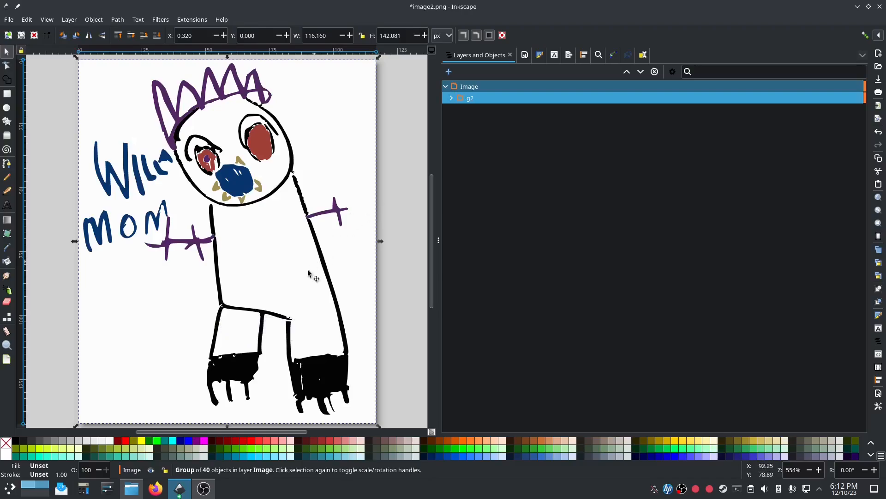
{"action": "left_click", "coordinate": [238, 334], "text": "ctrl"}
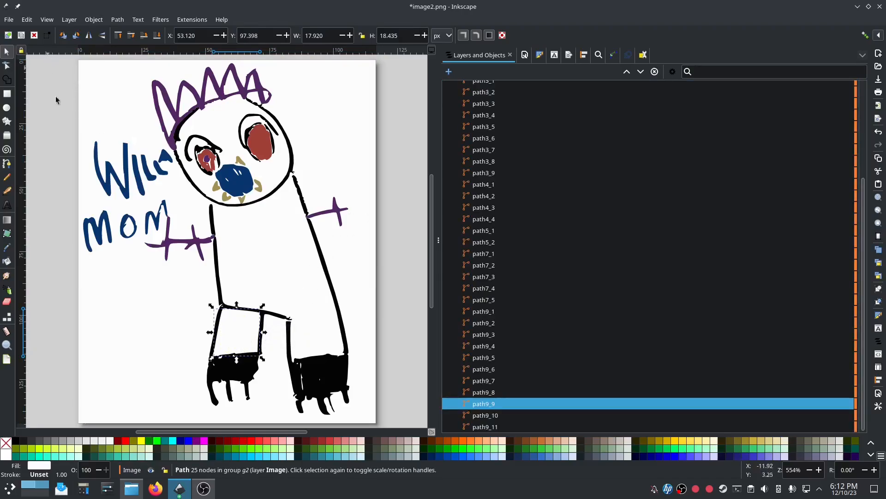
{"action": "left_click", "coordinate": [27, 20]}
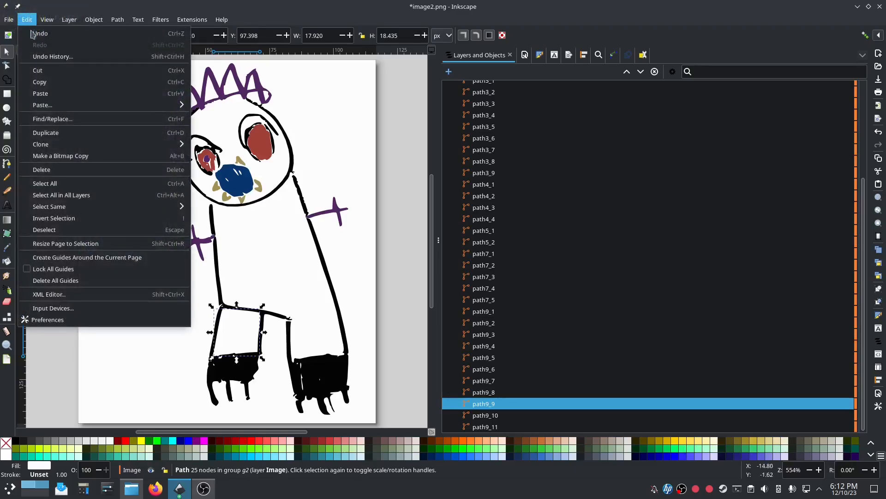
{"action": "mouse_move", "coordinate": [85, 207]}
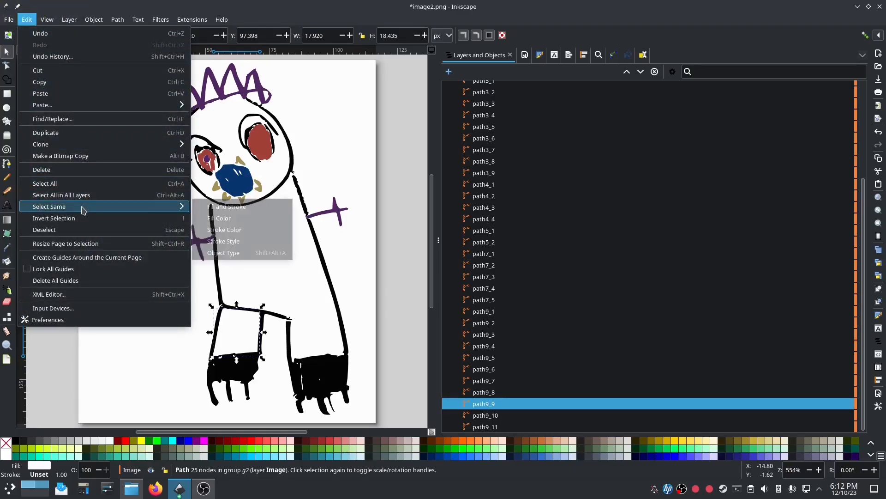
{"action": "left_click", "coordinate": [248, 218]}
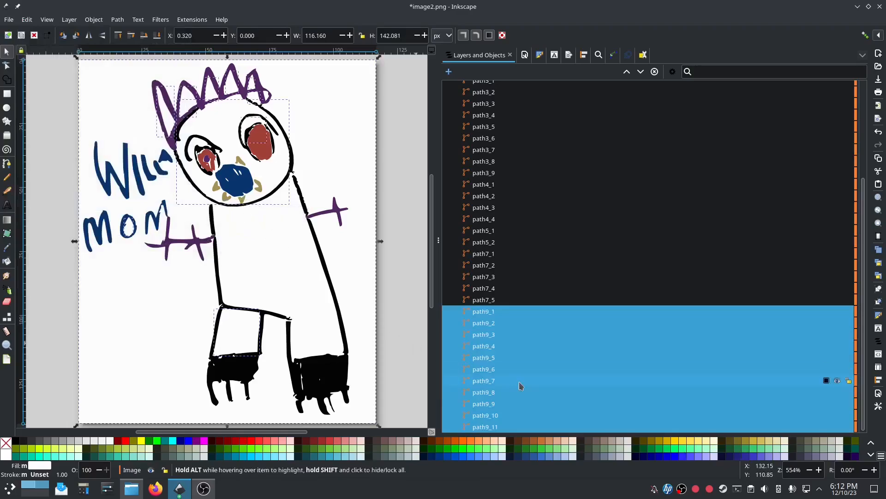
{"action": "key", "text": "Escape"}
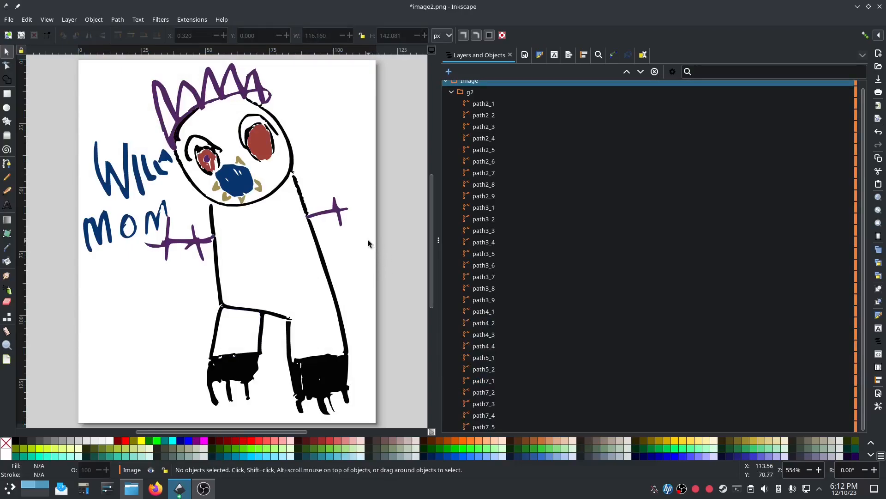
Step: Probe the blank areas inside the creature's body and head for leftover white fill shapes
{"action": "left_click", "coordinate": [251, 284], "text": "ctrl"}
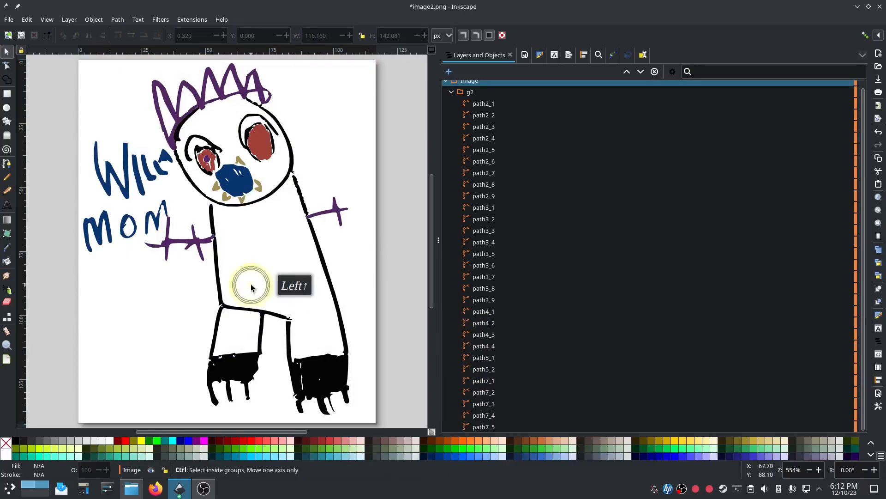
{"action": "left_click", "coordinate": [249, 247], "text": "ctrl"}
{"action": "left_click", "coordinate": [265, 255], "text": "ctrl"}
{"action": "left_click", "coordinate": [258, 231], "text": "ctrl"}
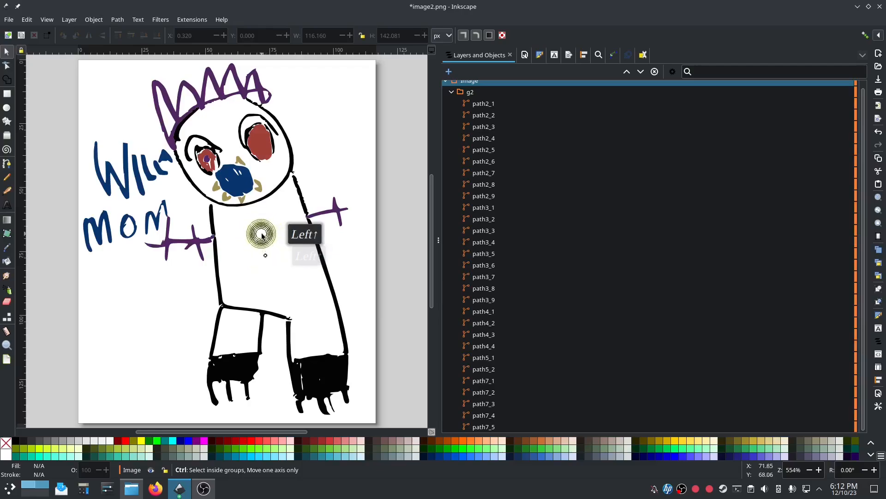
{"action": "left_click", "coordinate": [272, 174], "text": "ctrl"}
{"action": "left_click", "coordinate": [277, 266], "text": "ctrl"}
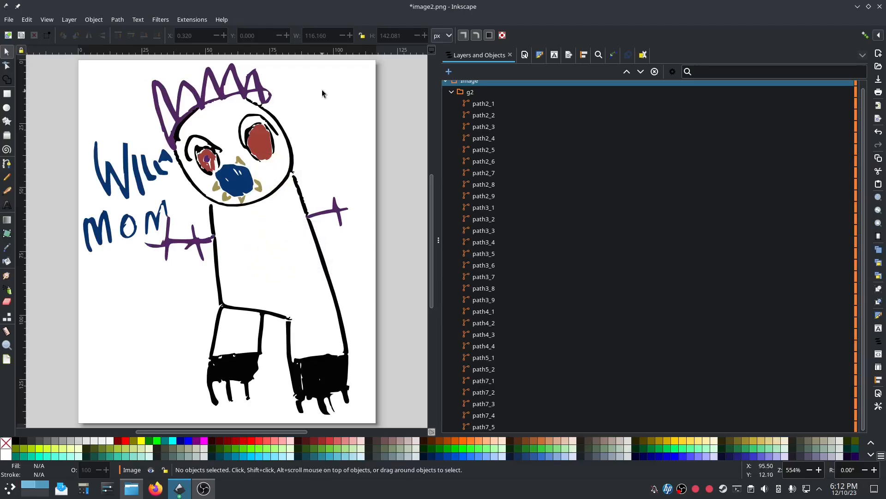
Step: Enable Trim After for all the design's fill objects in Ink/Stitch Params and check the stitch preview
{"action": "left_click", "coordinate": [185, 23]}
{"action": "mouse_move", "coordinate": [208, 140]}
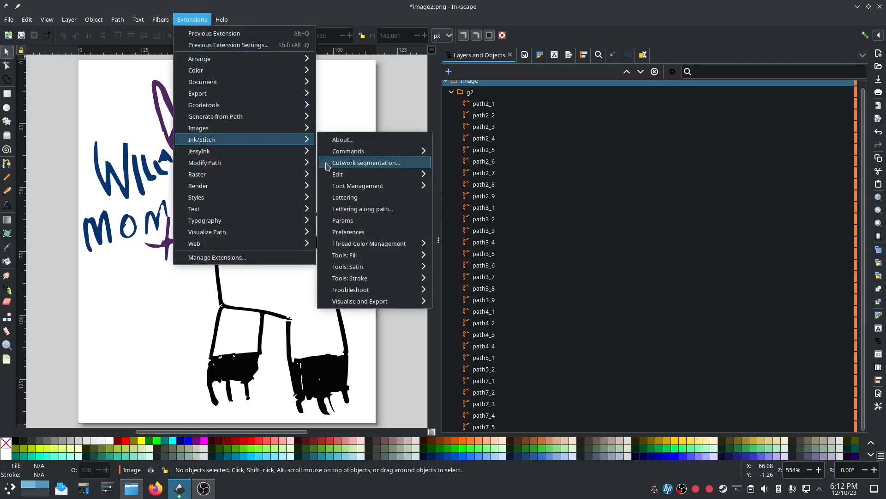
{"action": "left_click", "coordinate": [343, 219]}
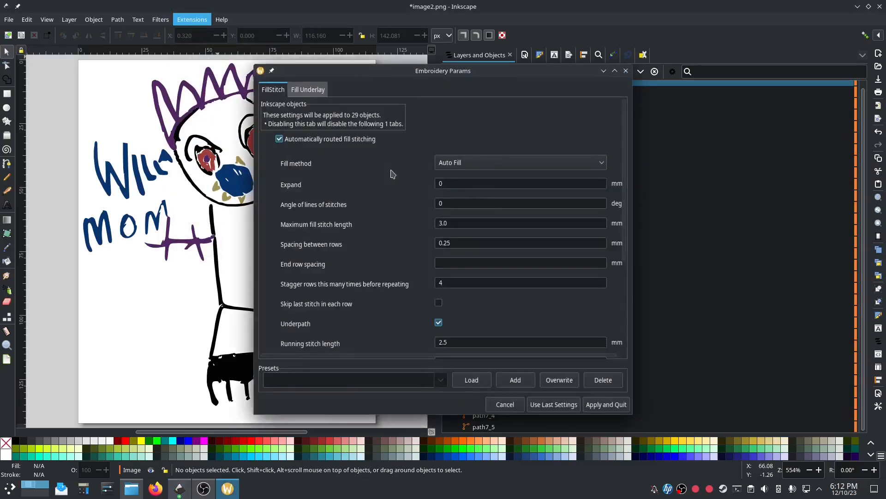
{"action": "mouse_move", "coordinate": [438, 70]}
{"action": "left_mouse_down"}
{"action": "mouse_move", "coordinate": [363, 74]}
{"action": "mouse_move", "coordinate": [241, 51]}
{"action": "left_mouse_up"}
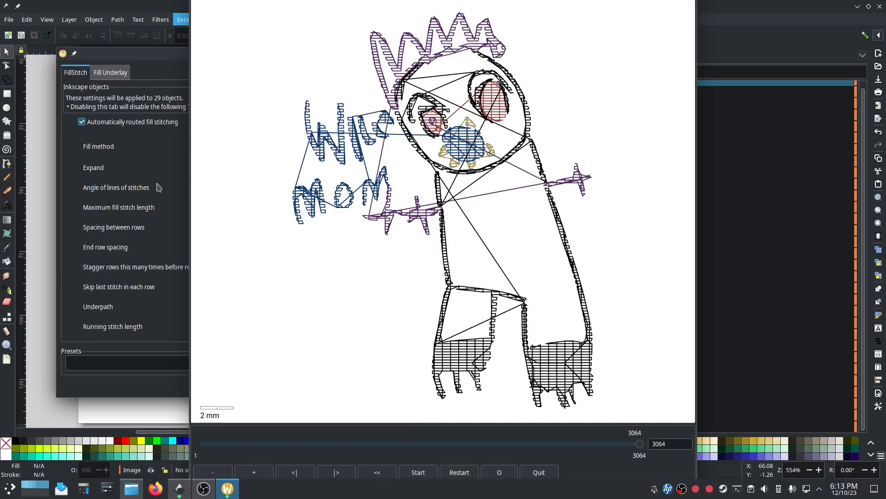
{"action": "left_click", "coordinate": [79, 266]}
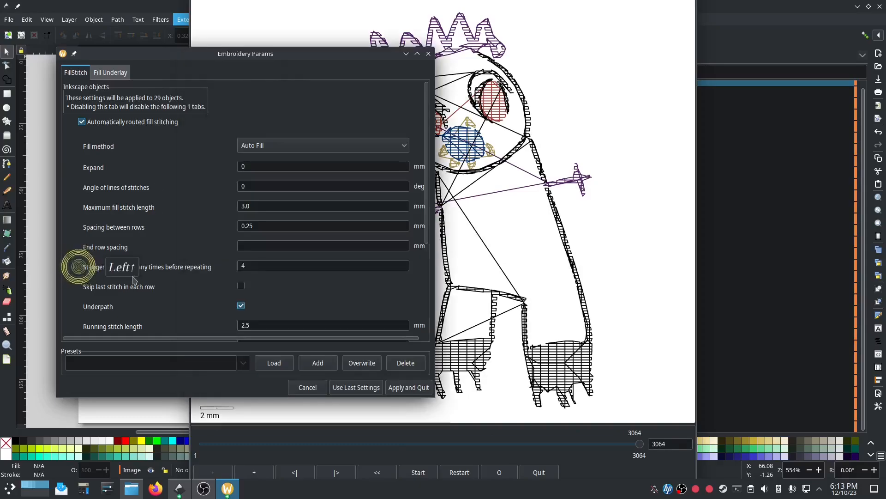
{"action": "scroll", "coordinate": [175, 262], "scroll_direction": "down", "scroll_amount": 5}
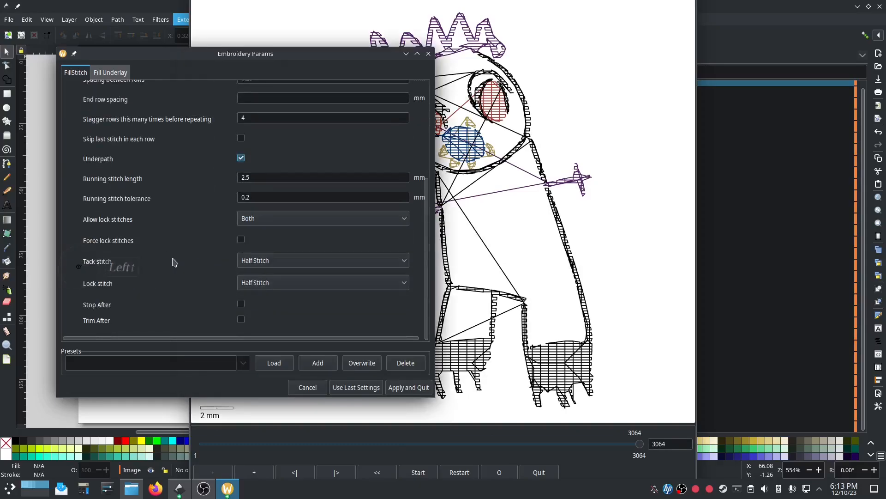
{"action": "left_click", "coordinate": [239, 320]}
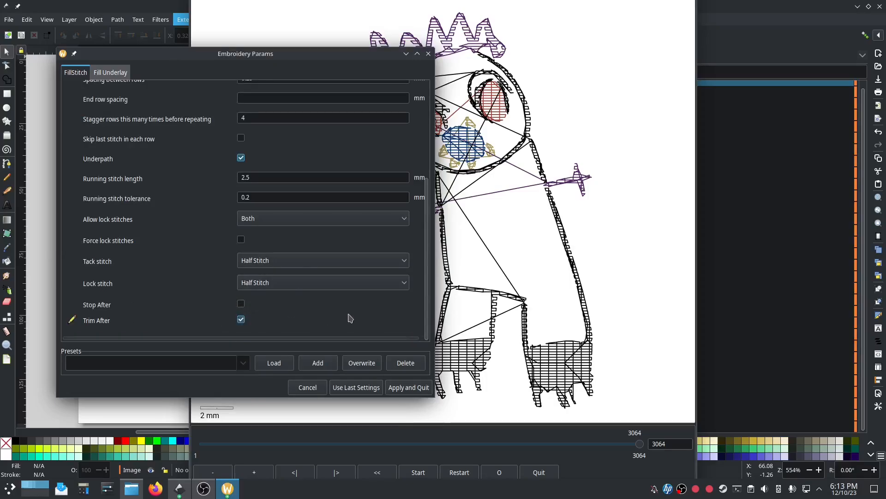
{"action": "left_click", "coordinate": [631, 364]}
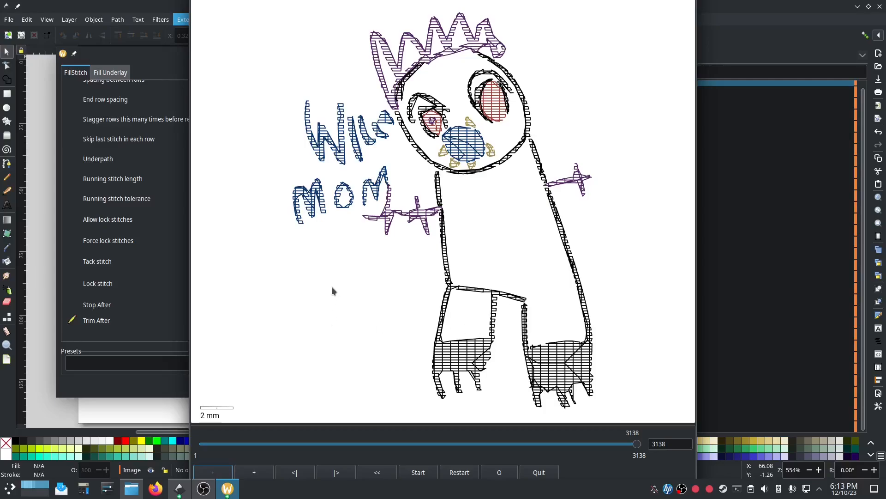
Step: Turn off the fill underlay for all objects and apply the embroidery parameters
{"action": "left_click", "coordinate": [175, 291]}
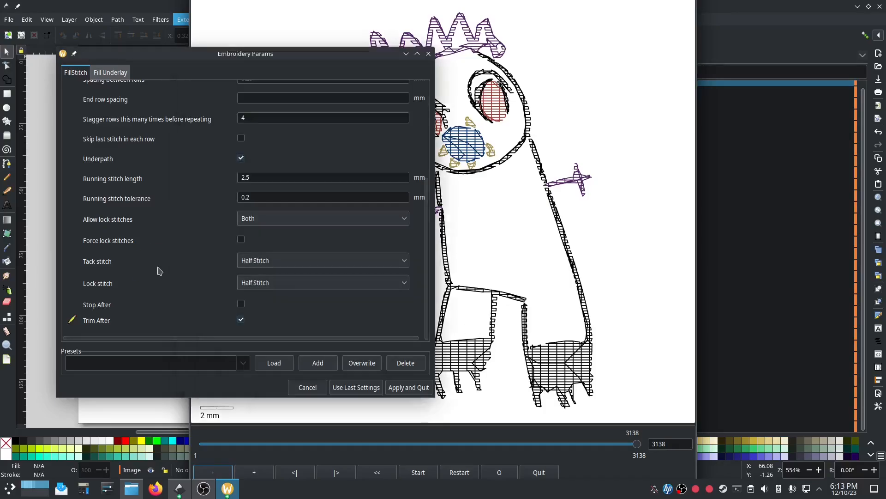
{"action": "left_click", "coordinate": [109, 73]}
{"action": "left_click", "coordinate": [82, 113]}
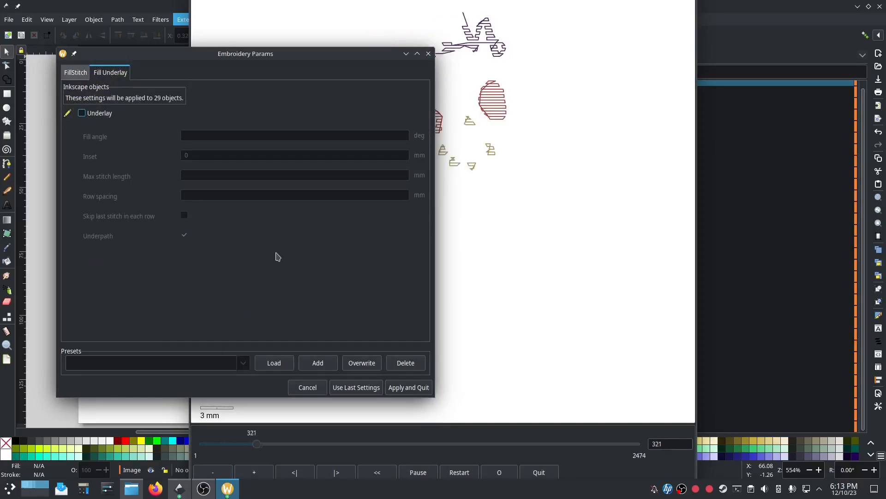
{"action": "left_click", "coordinate": [650, 372]}
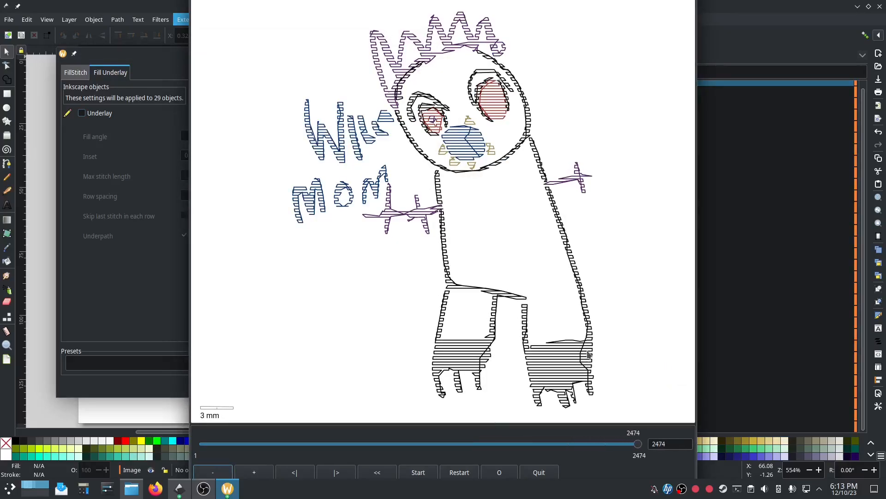
{"action": "left_click", "coordinate": [189, 330]}
{"action": "left_click", "coordinate": [601, 405]}
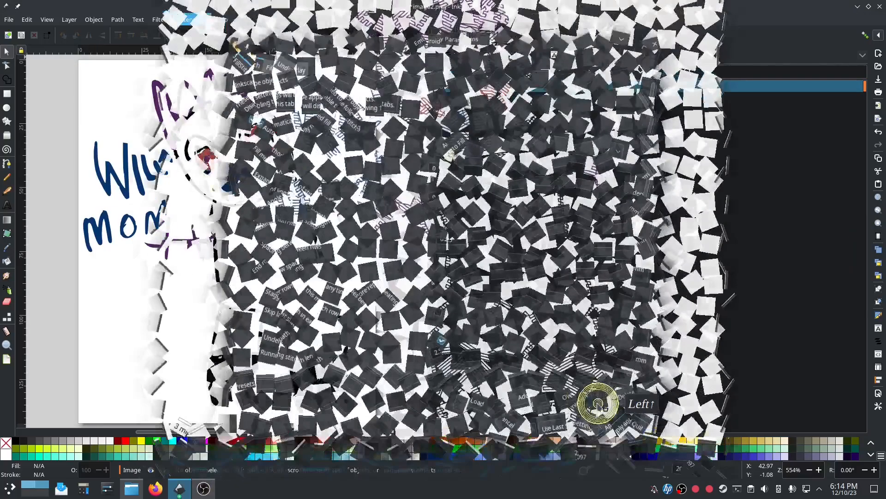
Step: Run the Ink/Stitch simulator on the whole design at 256 stitches/sec to examine the stitch-out, and close it
{"action": "left_click", "coordinate": [194, 20]}
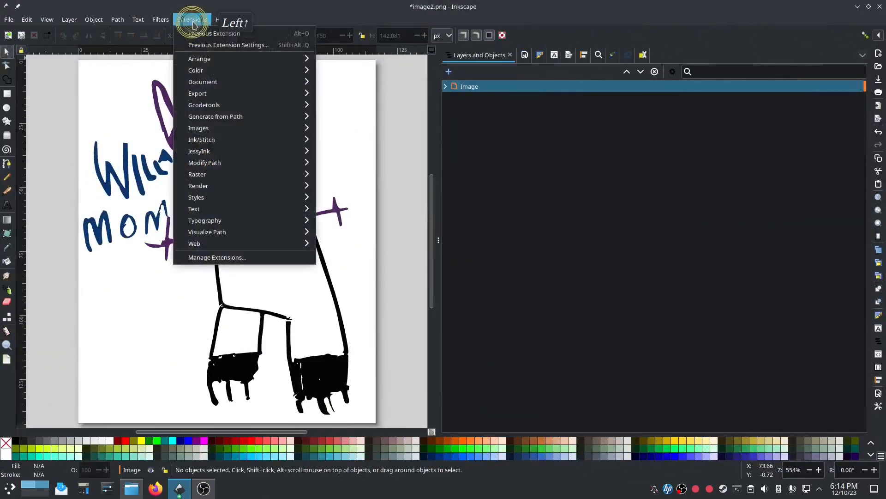
{"action": "mouse_move", "coordinate": [223, 139]}
{"action": "mouse_move", "coordinate": [355, 301]}
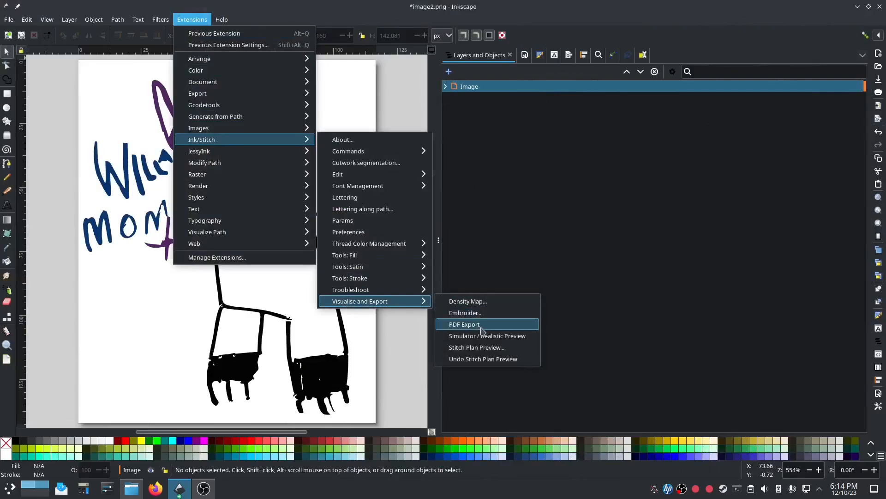
{"action": "left_click", "coordinate": [481, 333]}
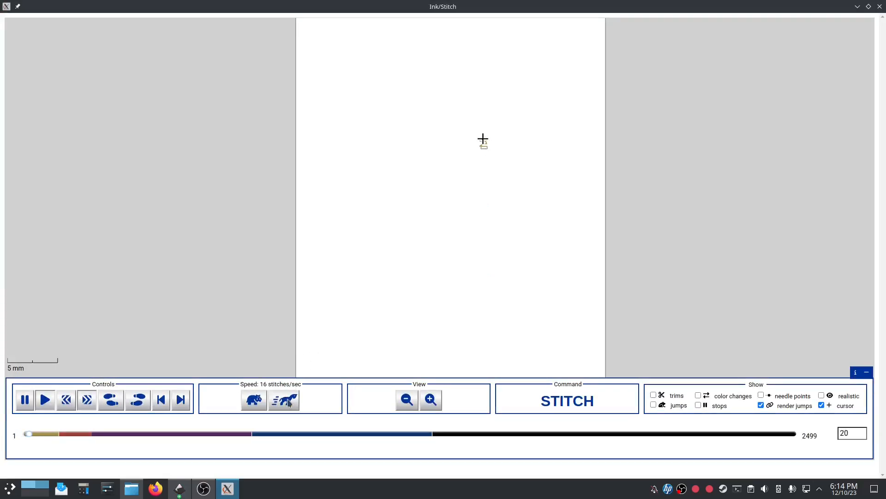
{"action": "left_click", "coordinate": [287, 401]}
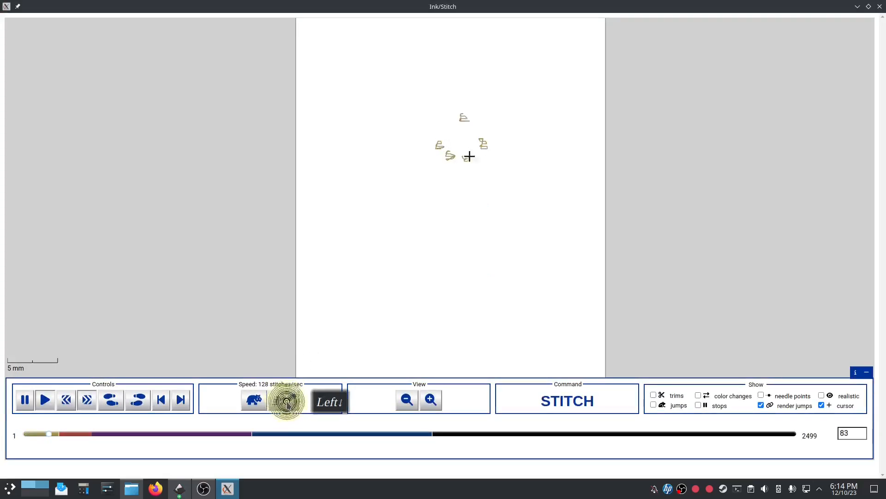
{"action": "left_click", "coordinate": [287, 401]}
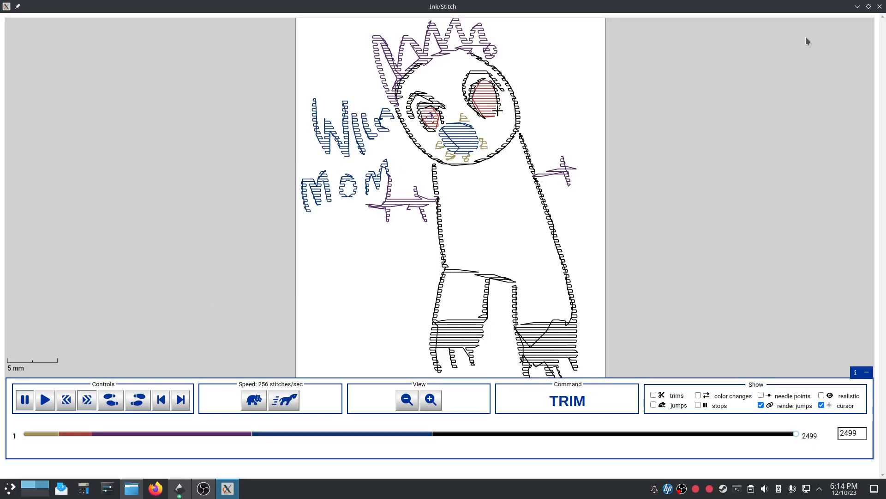
{"action": "left_click", "coordinate": [880, 7]}
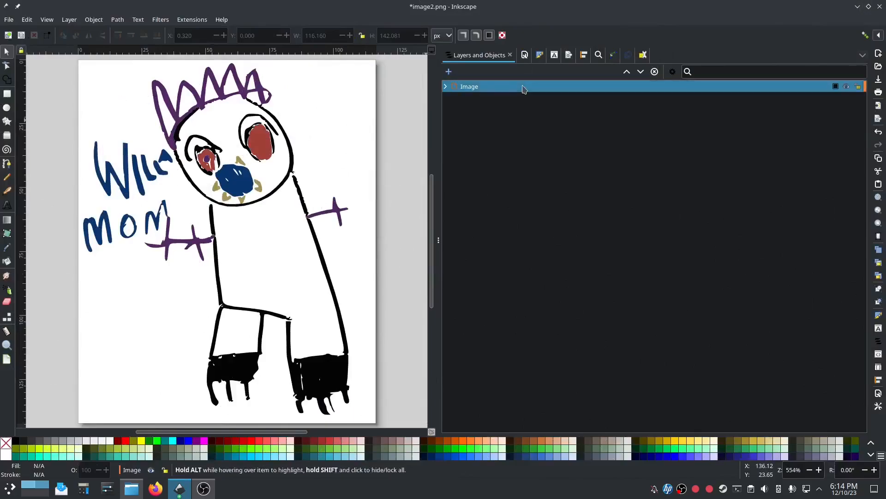
Step: Set the spacing between fill rows to 0.2 mm for all objects in Ink/Stitch Params and apply it
{"action": "left_click", "coordinate": [186, 21]}
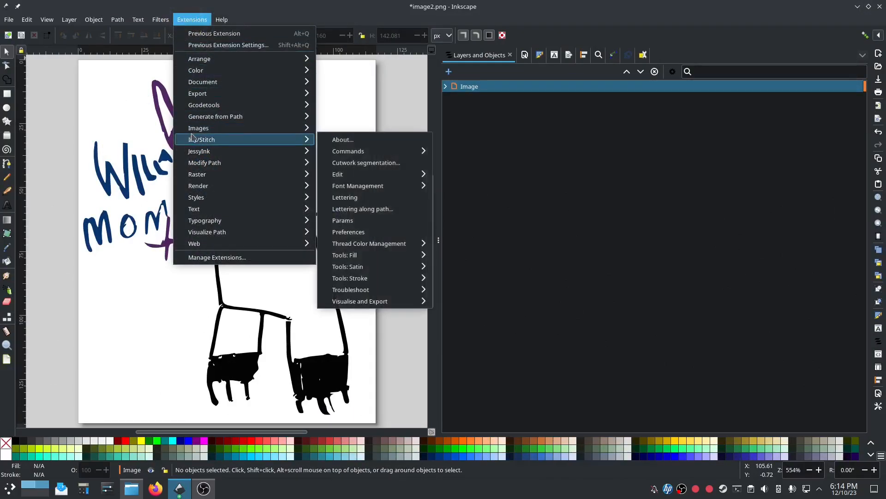
{"action": "mouse_move", "coordinate": [222, 141]}
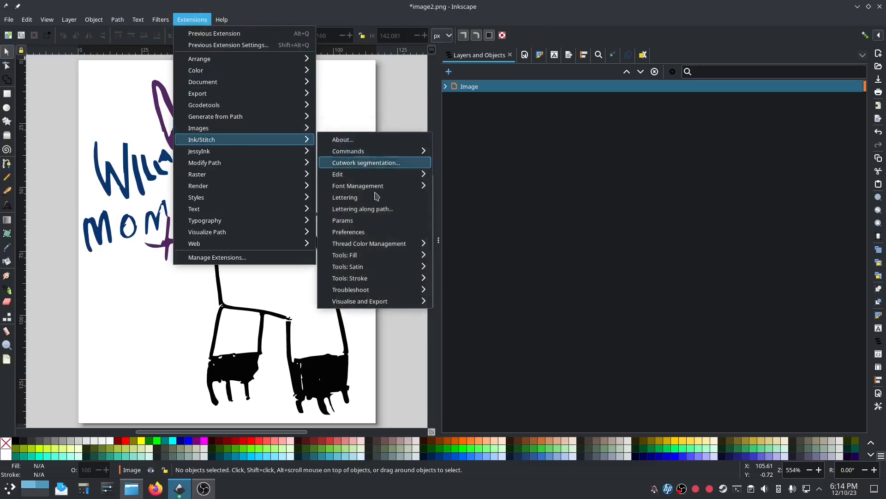
{"action": "left_click", "coordinate": [365, 222]}
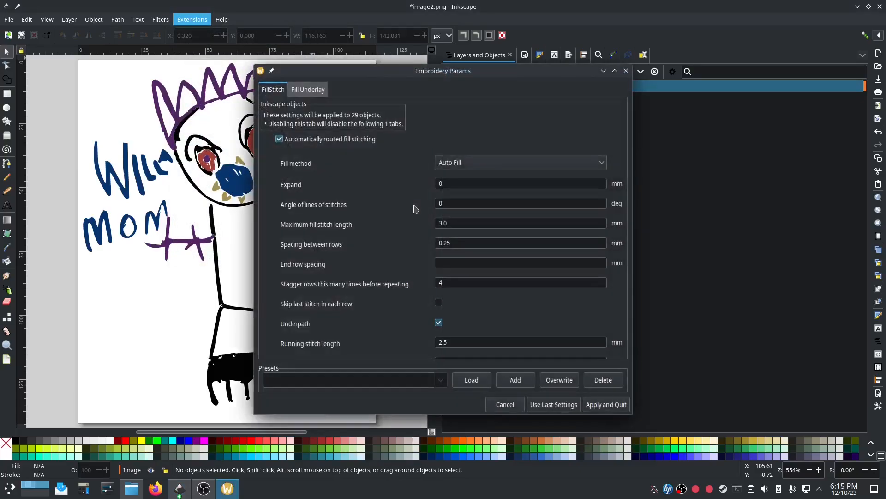
{"action": "left_click_drag", "start_coordinate": [348, 77], "coordinate": [158, 74]}
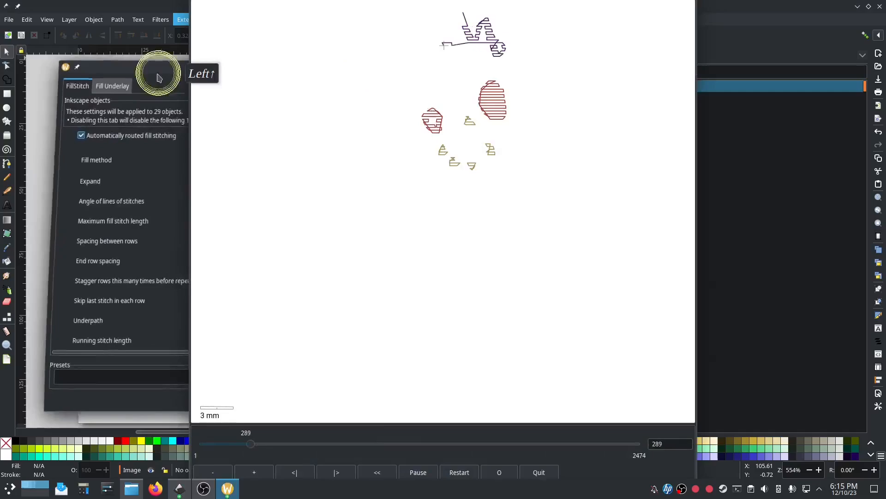
{"action": "left_click", "coordinate": [155, 174]}
{"action": "left_click", "coordinate": [271, 238]}
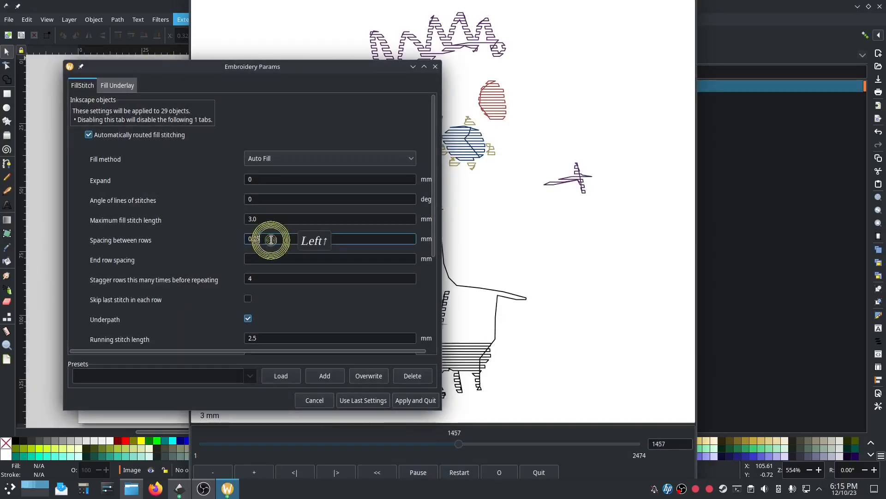
{"action": "key", "text": "BackSpace"}
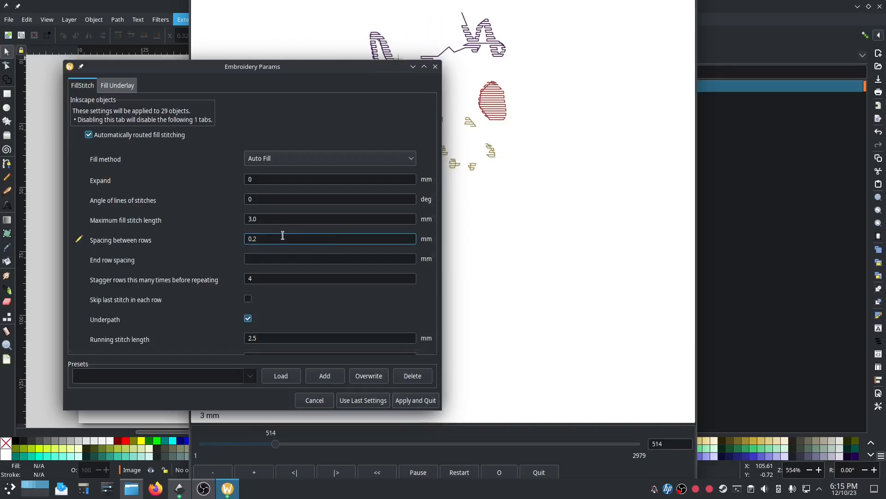
{"action": "left_click", "coordinate": [407, 400]}
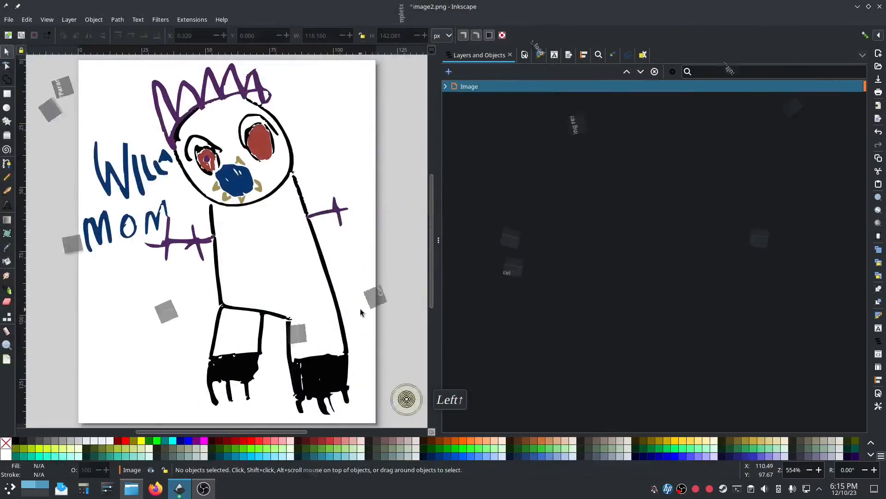
{"action": "left_click", "coordinate": [398, 301]}
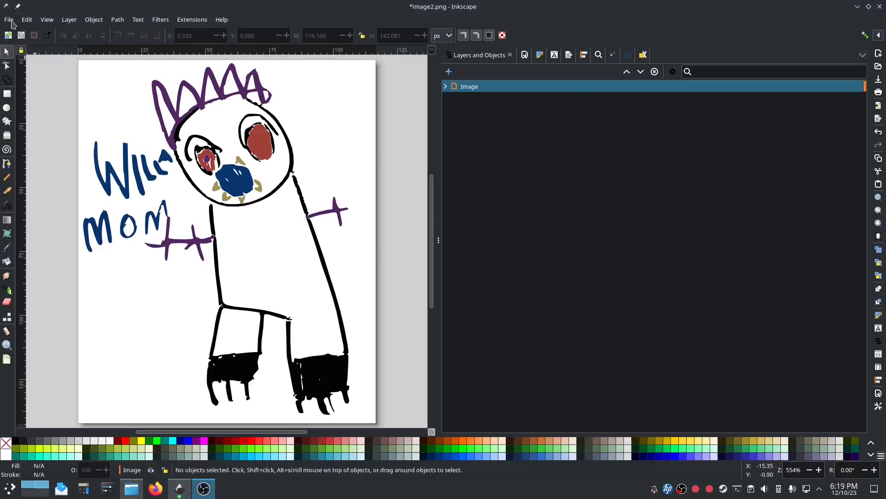
Step: Save the document as image2.svg in the doodle folder inside LTL
{"action": "left_click", "coordinate": [10, 20]}
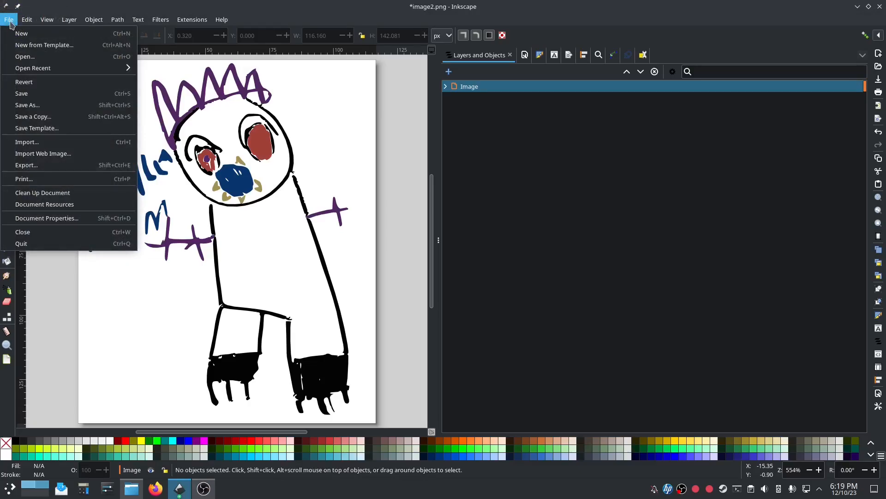
{"action": "left_click", "coordinate": [21, 93]}
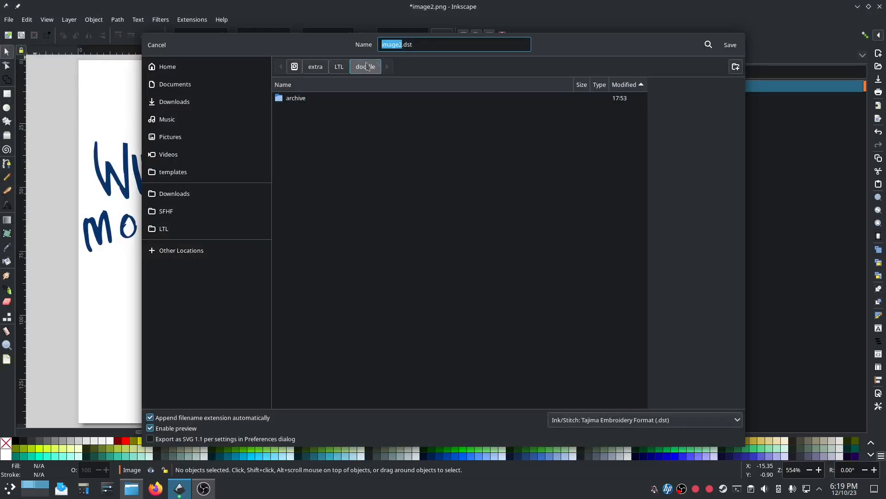
{"action": "left_click", "coordinate": [339, 66]}
{"action": "double_click", "coordinate": [309, 98]}
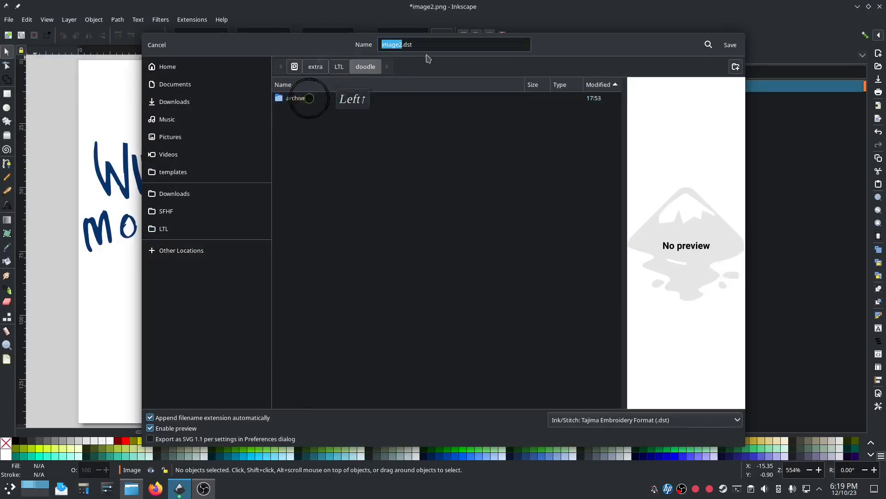
{"action": "left_click_drag", "start_coordinate": [425, 46], "coordinate": [403, 44]}
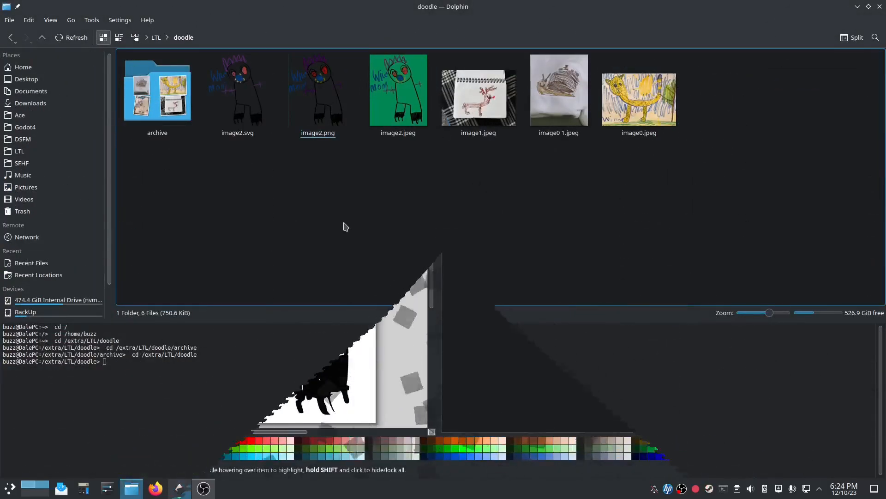
Step: Open image0.jpeg from the doodle folder in GIMP and convert it to the built-in sRGB profile
{"action": "left_click_drag", "start_coordinate": [584, 195], "coordinate": [637, 115]}
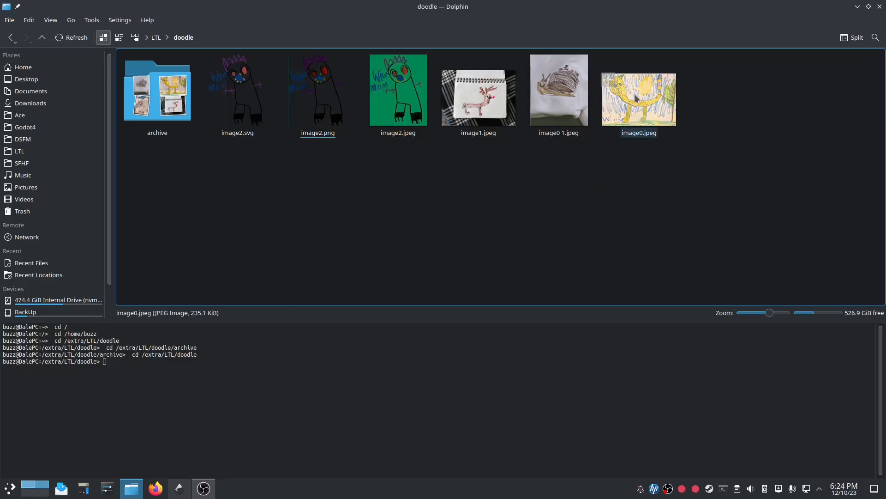
{"action": "right_click", "coordinate": [636, 98]}
{"action": "mouse_move", "coordinate": [674, 114]}
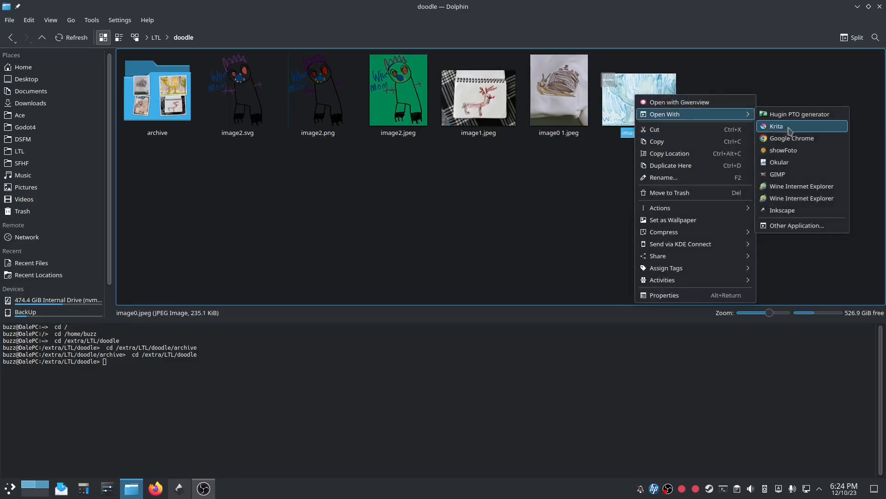
{"action": "left_click", "coordinate": [785, 174]}
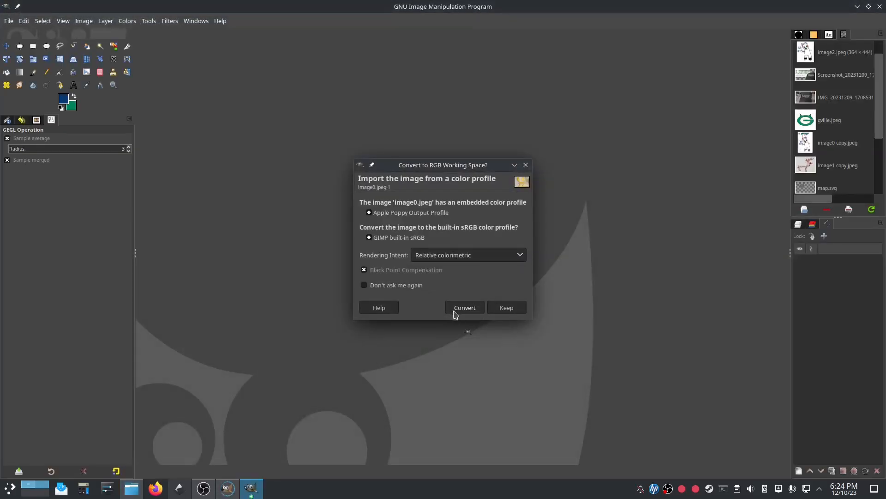
{"action": "left_click", "coordinate": [464, 307]}
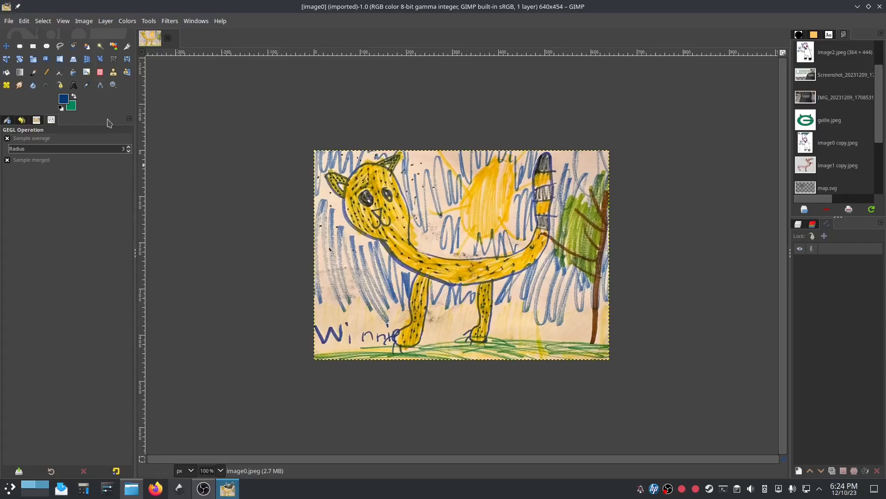
Step: Activate Bucket Fill and sample the yellow of the animal's body as the foreground color
{"action": "left_click", "coordinate": [6, 72]}
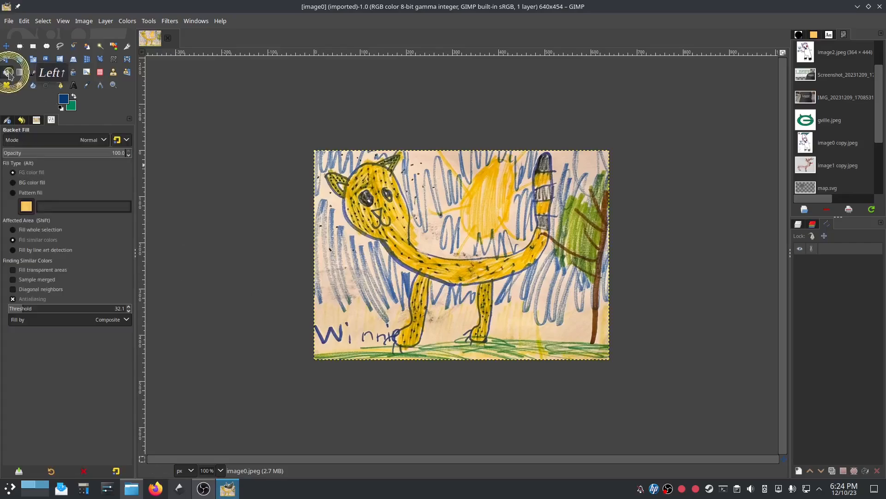
{"action": "left_click", "coordinate": [64, 98]}
{"action": "left_click", "coordinate": [217, 173]}
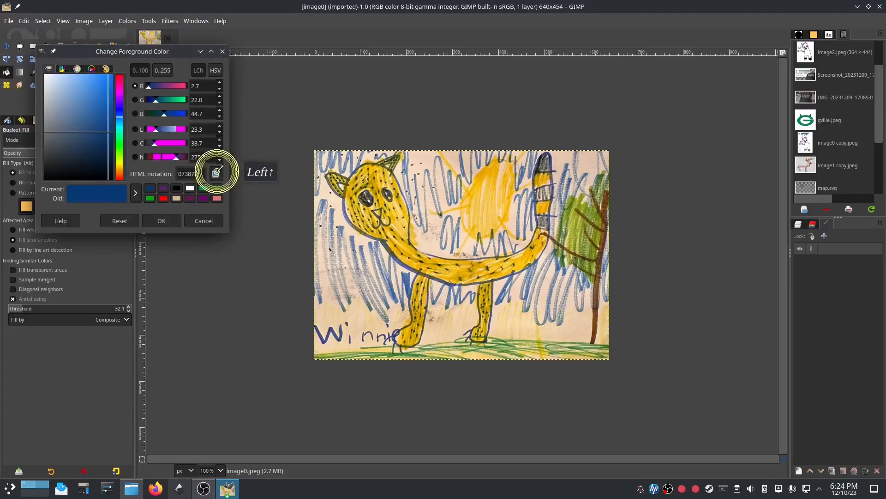
{"action": "left_click", "coordinate": [395, 226]}
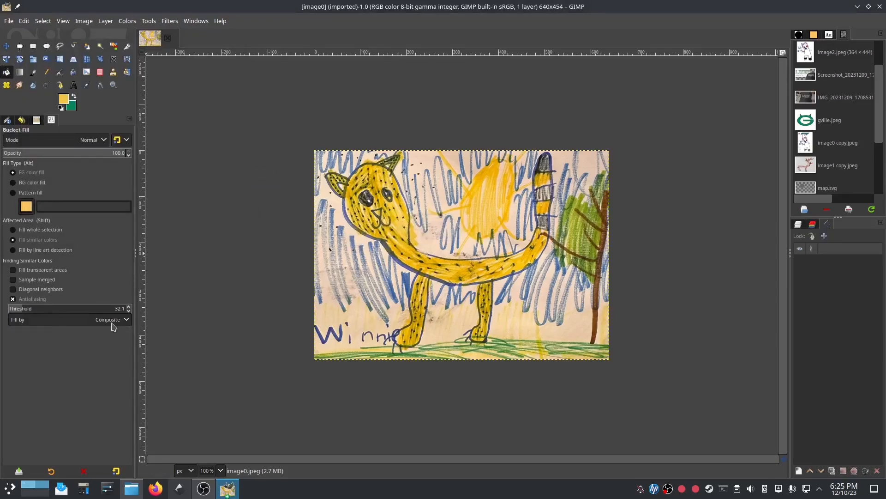
Step: Fill the dark spots along the animal's lower head and neck with the sampled yellow
{"action": "left_click", "coordinate": [390, 228]}
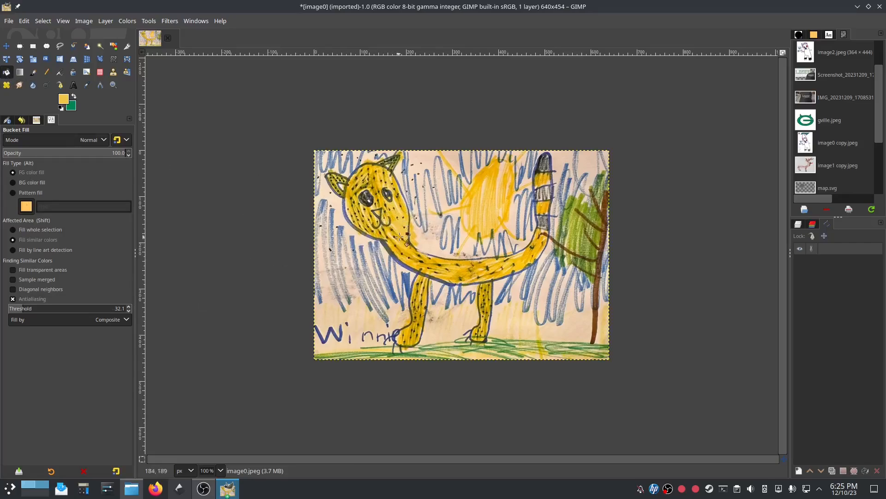
{"action": "left_click", "coordinate": [400, 237]}
{"action": "left_click", "coordinate": [403, 243]}
{"action": "left_click", "coordinate": [421, 262]}
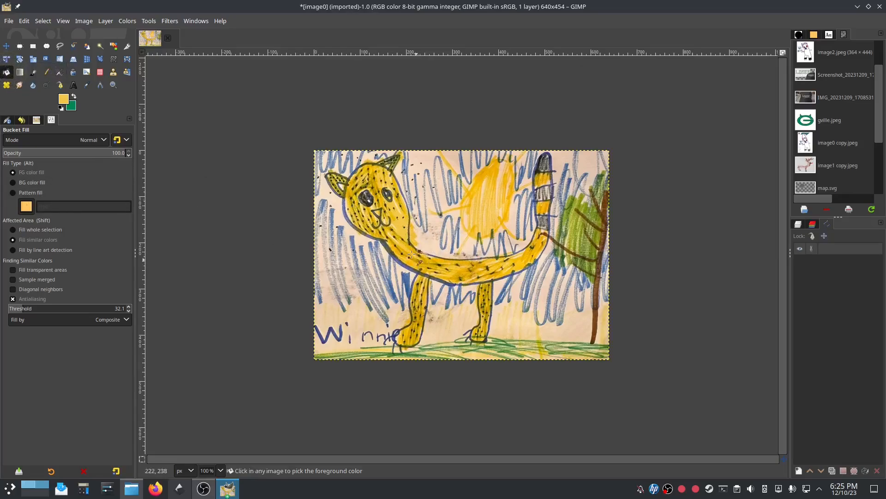
Step: Sample the cat's yellow as the foreground color and bucket-fill the middle of its body with it
{"action": "scroll", "coordinate": [399, 242], "scroll_direction": "up", "scroll_amount": 1, "text": "ctrl"}
{"action": "left_click", "coordinate": [399, 242], "text": "ctrl"}
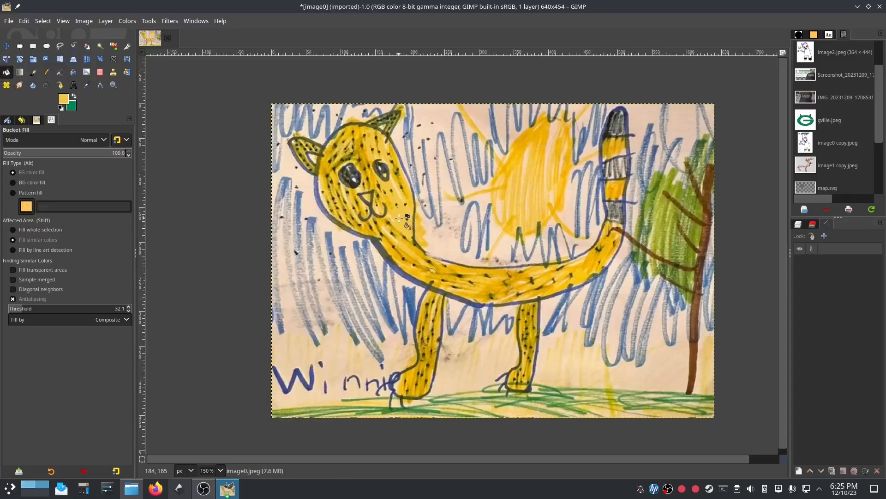
{"action": "left_click", "coordinate": [497, 288]}
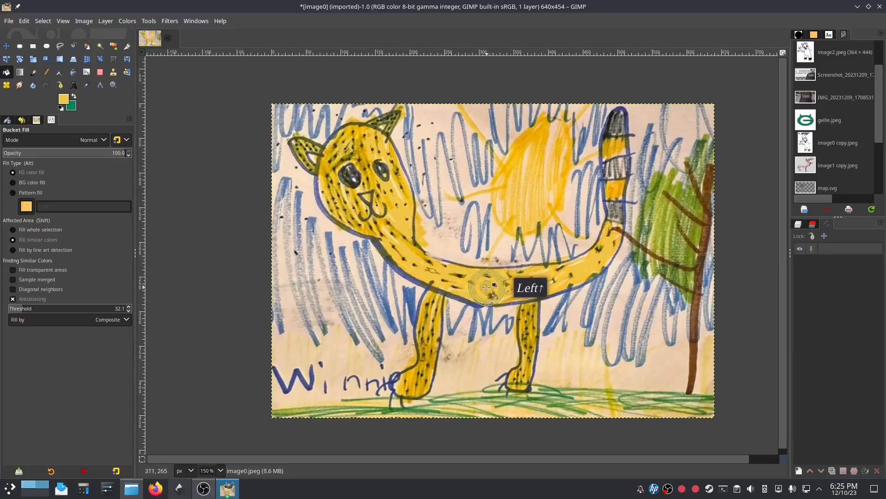
Step: Raise the Bucket Fill threshold to 63.2 and fill the cat's head and the curve where its body meets the tail with yellow
{"action": "key", "text": "w"}
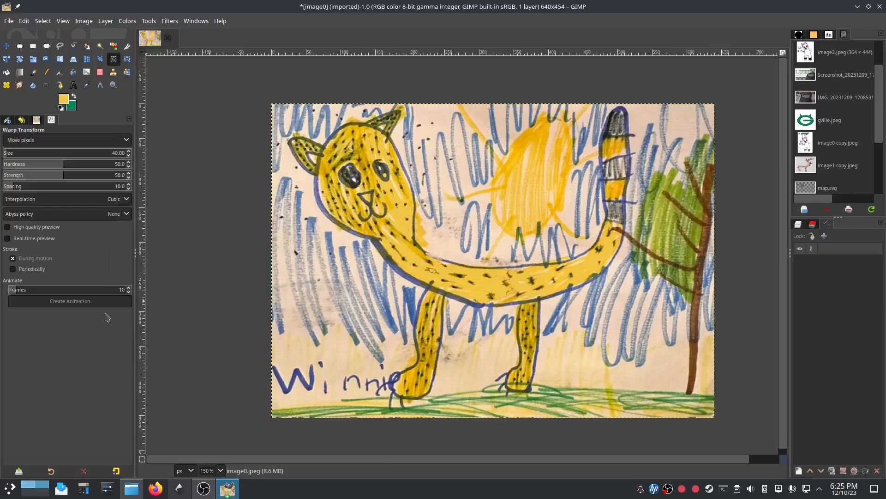
{"action": "left_click", "coordinate": [7, 72]}
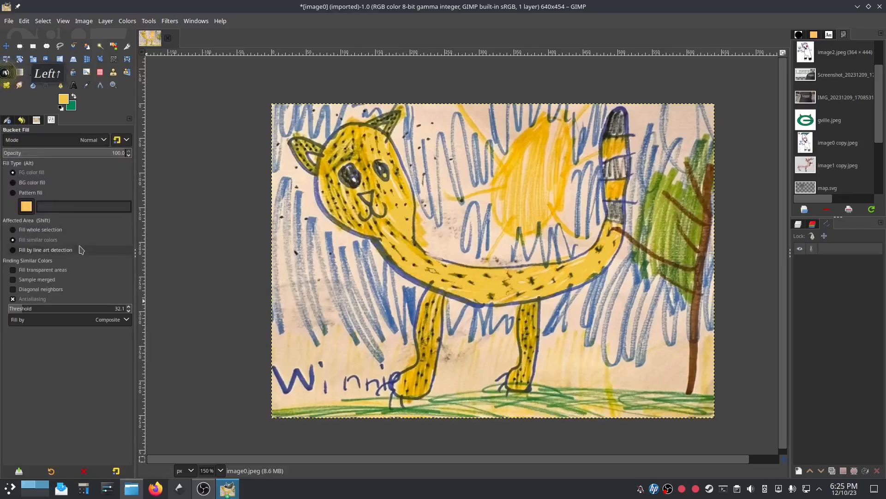
{"action": "left_click", "coordinate": [36, 307]}
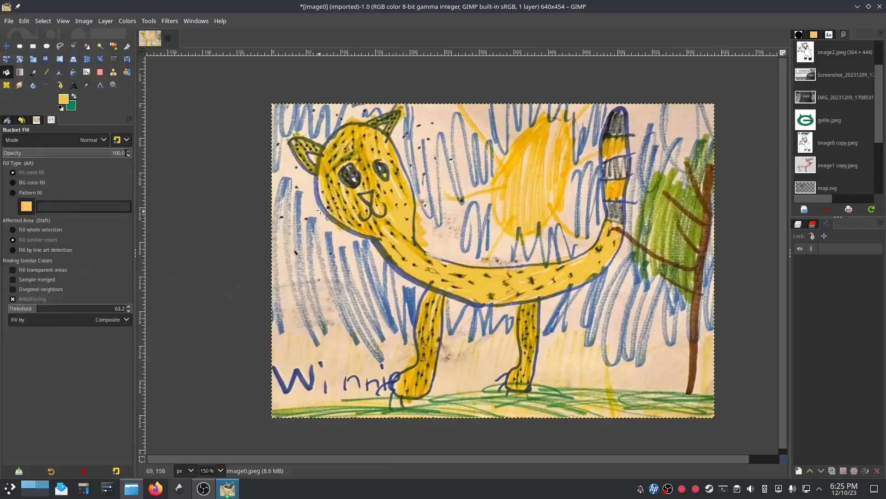
{"action": "left_click", "coordinate": [335, 194]}
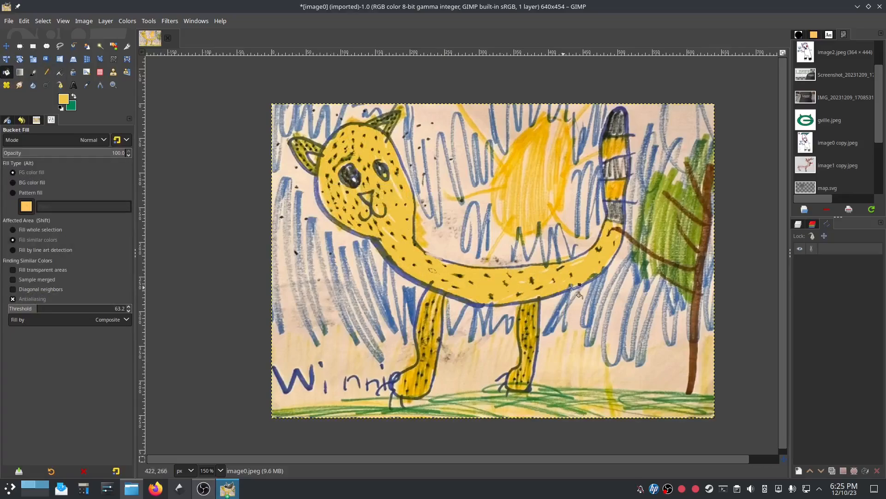
{"action": "left_click", "coordinate": [600, 250]}
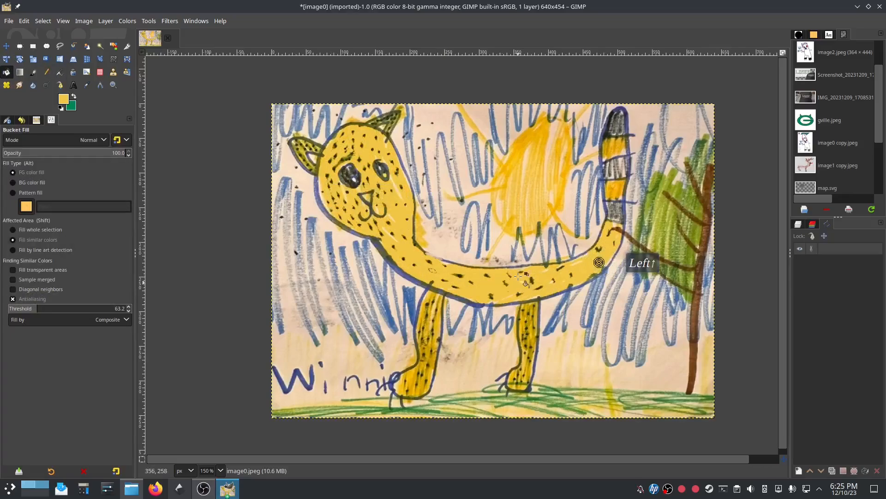
Step: Fill the sun and the two orange bands of the cat's tail with the same flat yellow
{"action": "left_click", "coordinate": [527, 205]}
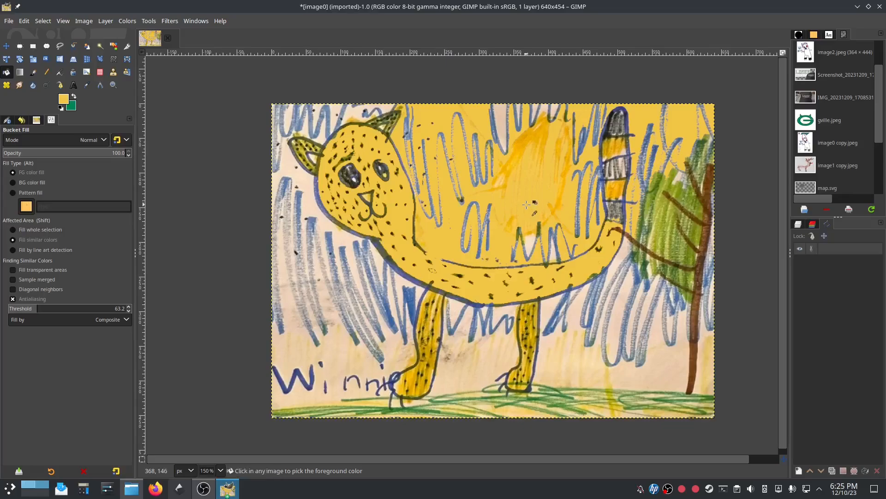
{"action": "key", "text": "ctrl+z"}
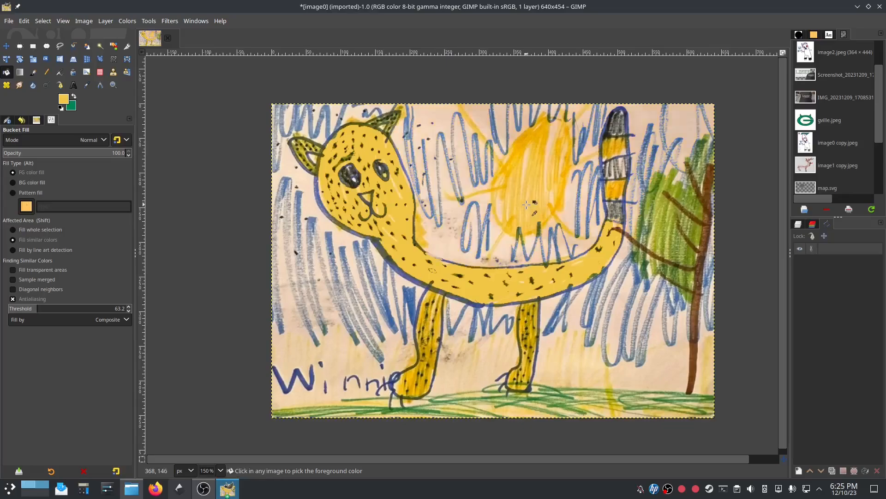
{"action": "left_click", "coordinate": [507, 171]}
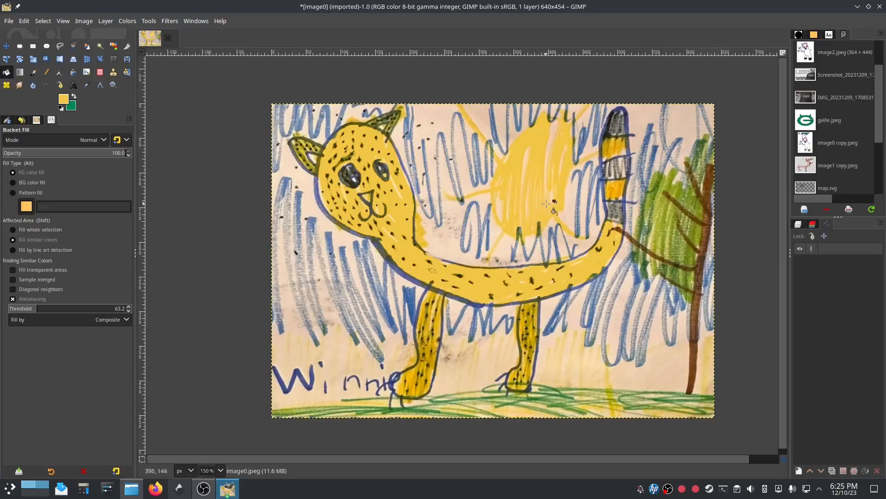
{"action": "left_click", "coordinate": [610, 150]}
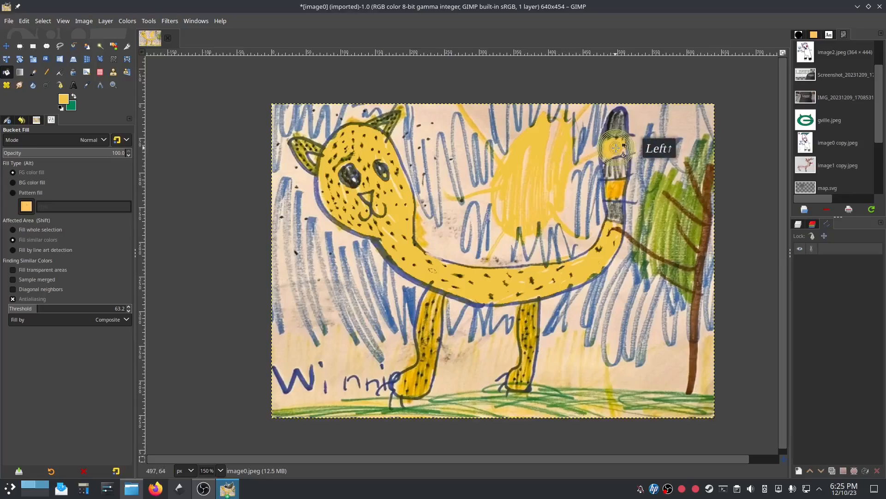
{"action": "left_click", "coordinate": [615, 189]}
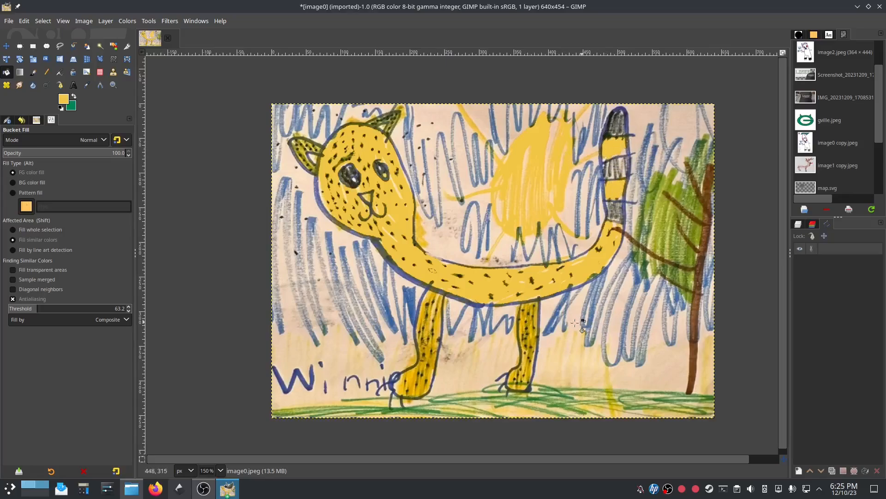
Step: Fill both of the cat's legs and both ears with the yellow foreground color
{"action": "left_click", "coordinate": [430, 326]}
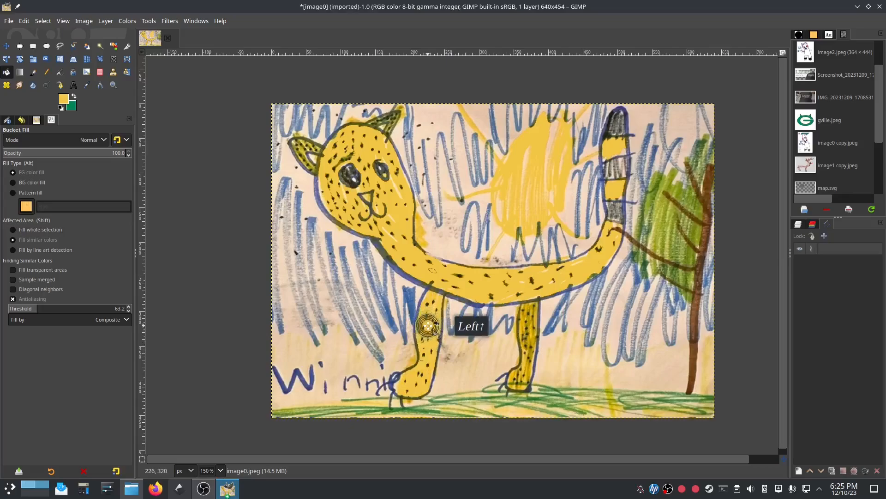
{"action": "left_click", "coordinate": [532, 325]}
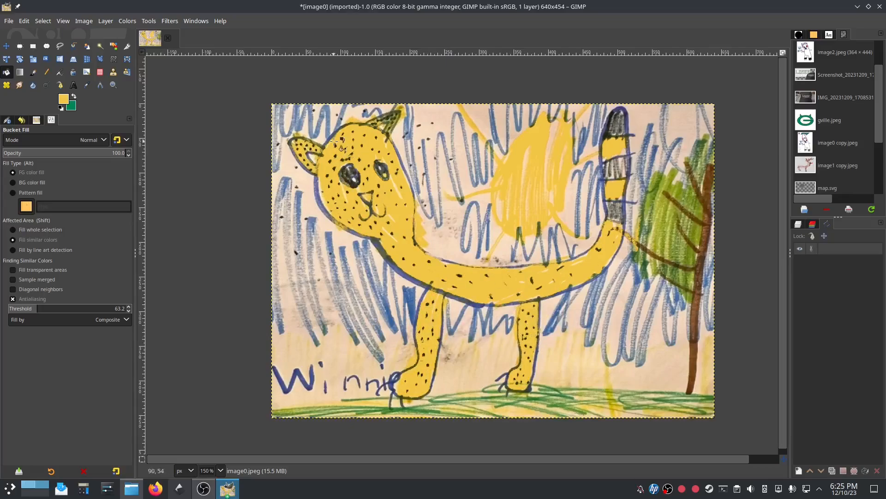
{"action": "left_click", "coordinate": [304, 147]}
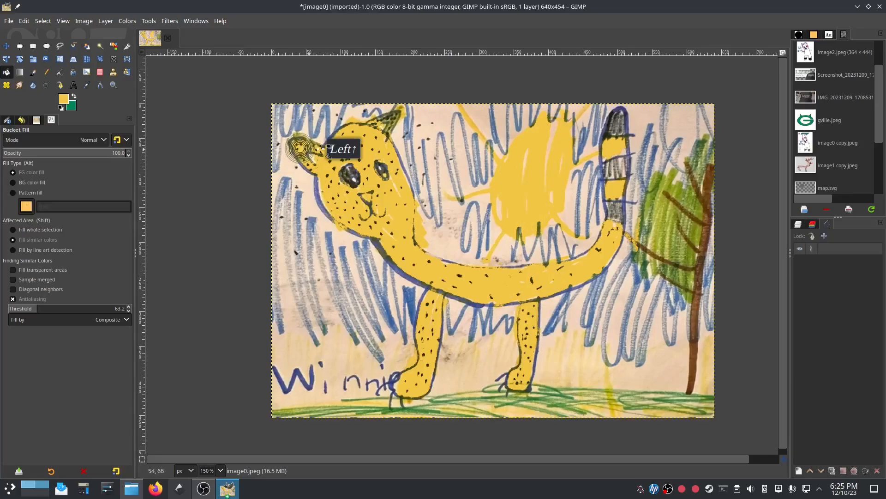
{"action": "left_click", "coordinate": [384, 117]}
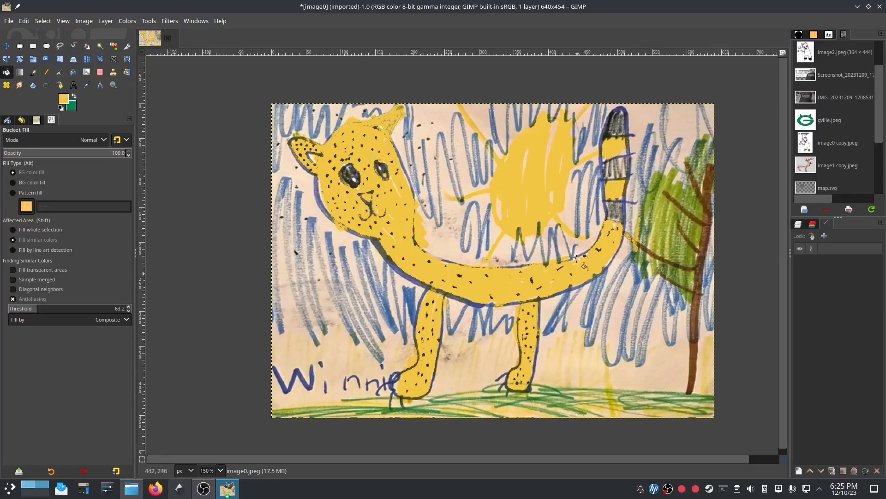
Step: Set the foreground color to white (ffffff) and fill the paper and blue scribbles beside and below the cat's face
{"action": "left_click", "coordinate": [68, 100]}
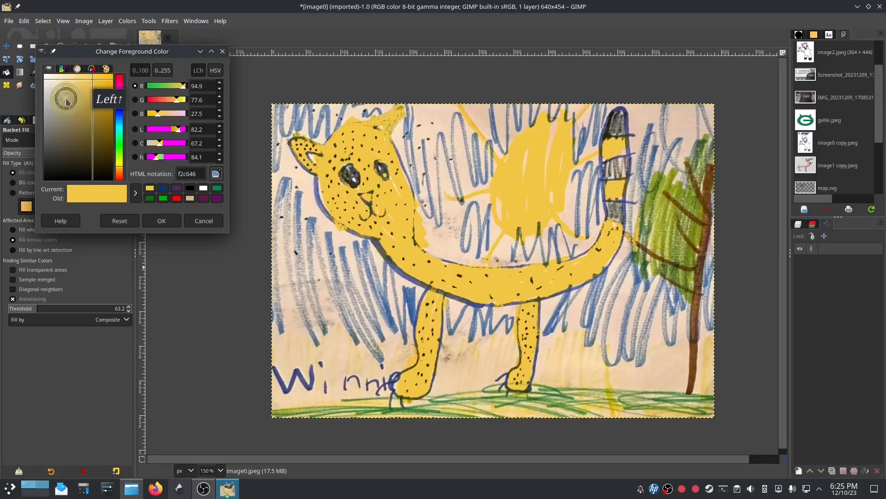
{"action": "left_click", "coordinate": [203, 189]}
{"action": "left_click", "coordinate": [161, 220]}
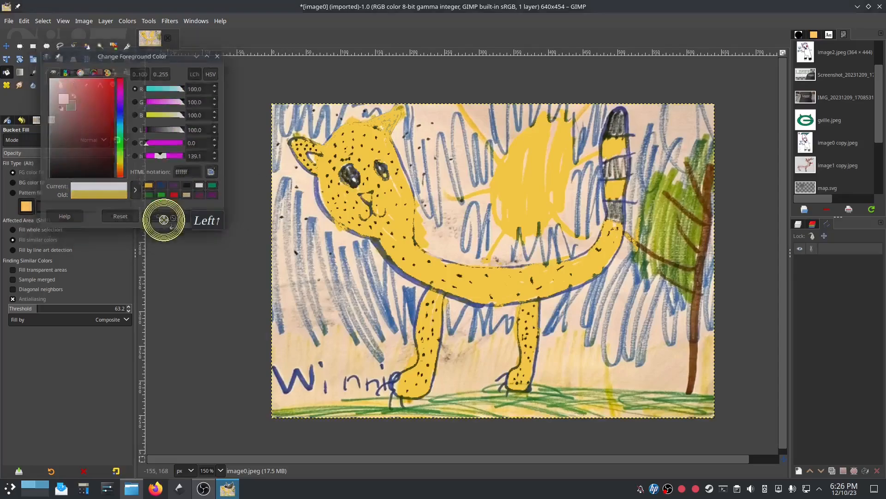
{"action": "left_click", "coordinate": [366, 267]}
{"action": "left_click", "coordinate": [340, 241]}
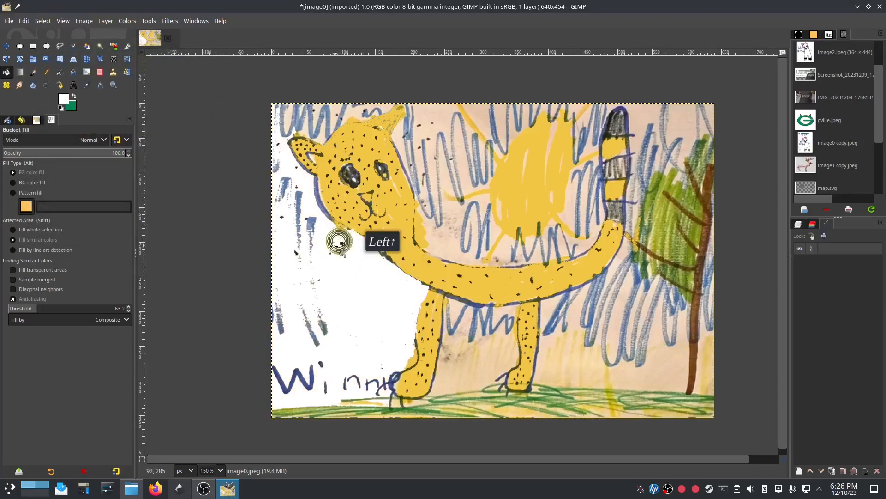
{"action": "left_click", "coordinate": [309, 223]}
{"action": "left_click", "coordinate": [299, 198]}
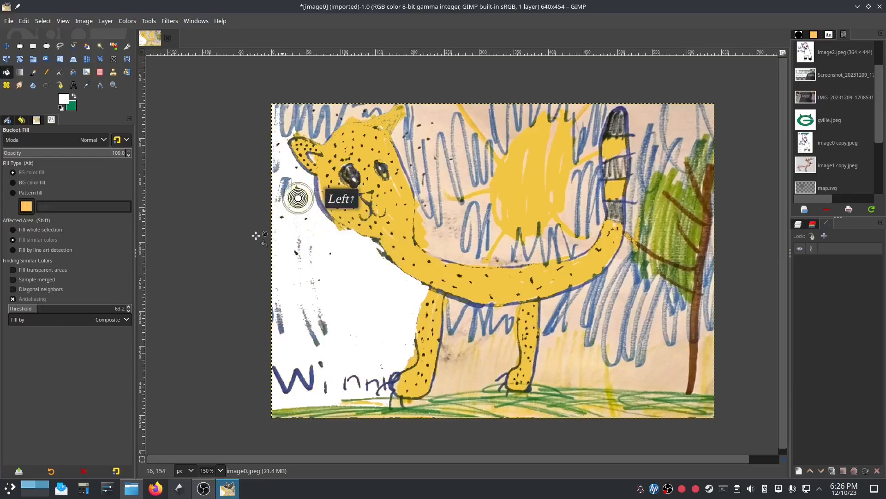
Step: Try white fills beside the cat's face, above its back and between its legs at threshold 88.3, and undo them
{"action": "left_click", "coordinate": [46, 307]}
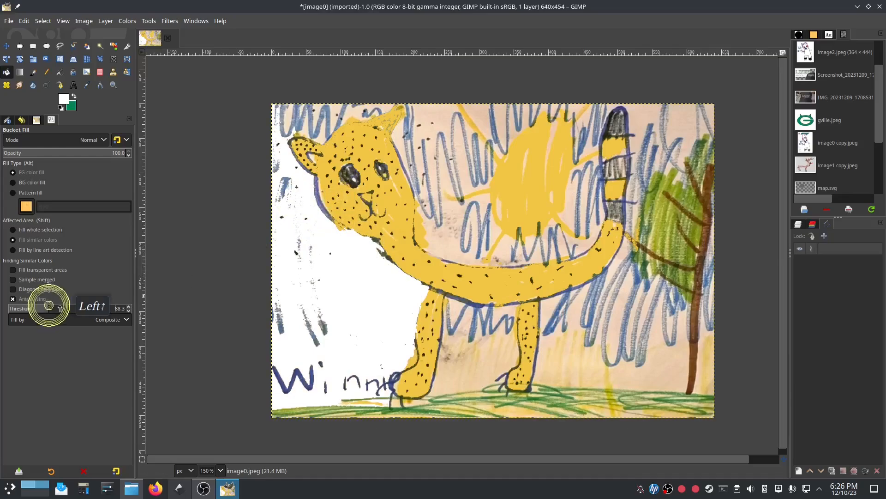
{"action": "left_click", "coordinate": [323, 193]}
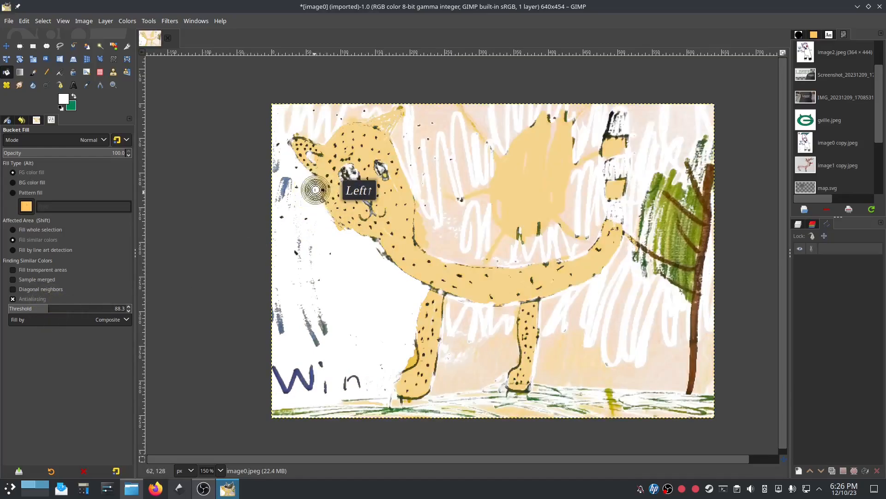
{"action": "left_click", "coordinate": [446, 242]}
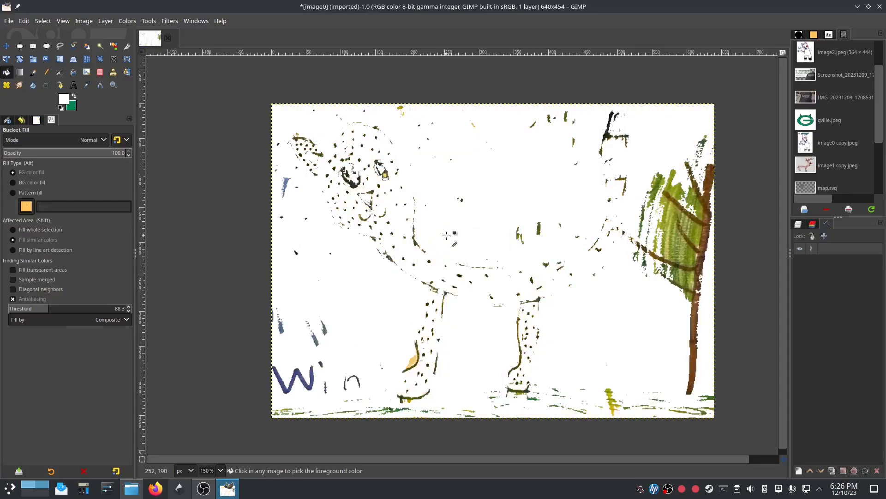
{"action": "key", "text": "ctrl+z"}
{"action": "key", "text": "ctrl+z"}
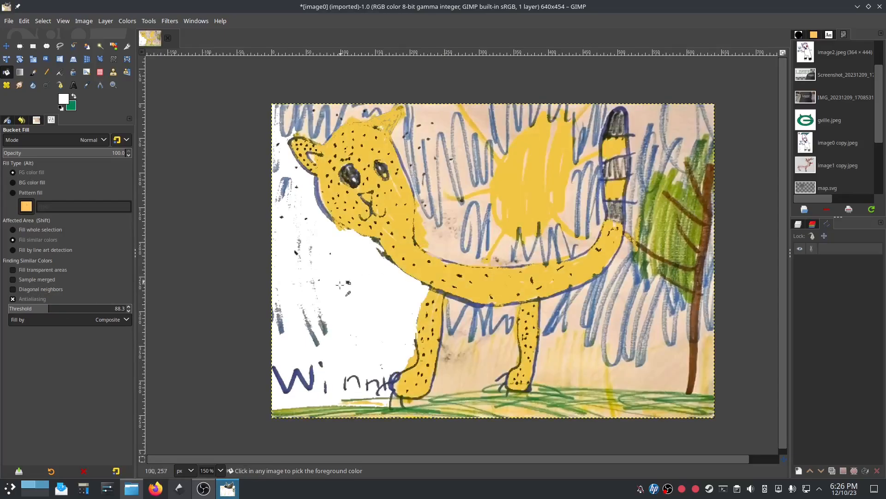
{"action": "left_click", "coordinate": [446, 362]}
{"action": "key", "text": "ctrl+z"}
Step: Try filling the paper between the cat's legs with white at threshold 61.2, and undo the fill
{"action": "left_click", "coordinate": [37, 312]}
{"action": "left_click", "coordinate": [475, 373]}
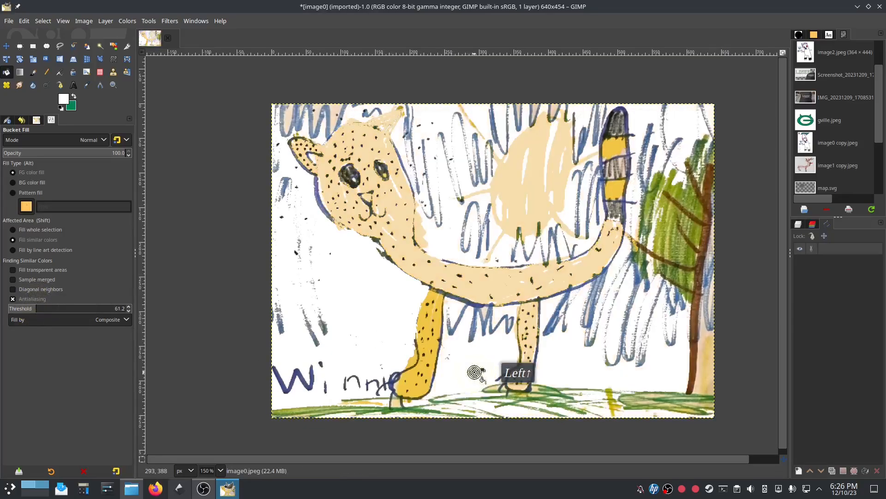
{"action": "key", "text": "ctrl+z"}
Step: Lower the fill threshold to 41.2 and whiten the paper between the legs and the scribbles behind the rear leg
{"action": "left_click", "coordinate": [28, 312]}
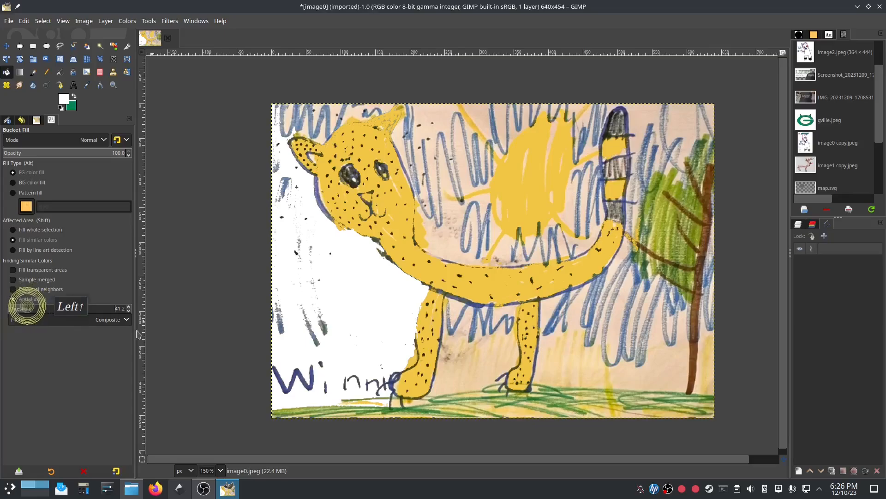
{"action": "left_click", "coordinate": [467, 368]}
{"action": "left_click", "coordinate": [564, 368]}
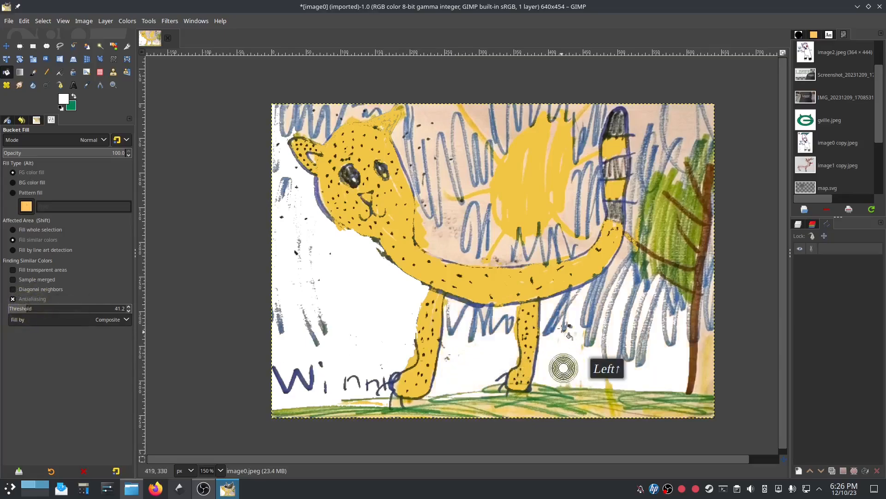
{"action": "left_click", "coordinate": [556, 315]}
{"action": "left_click", "coordinate": [582, 314]}
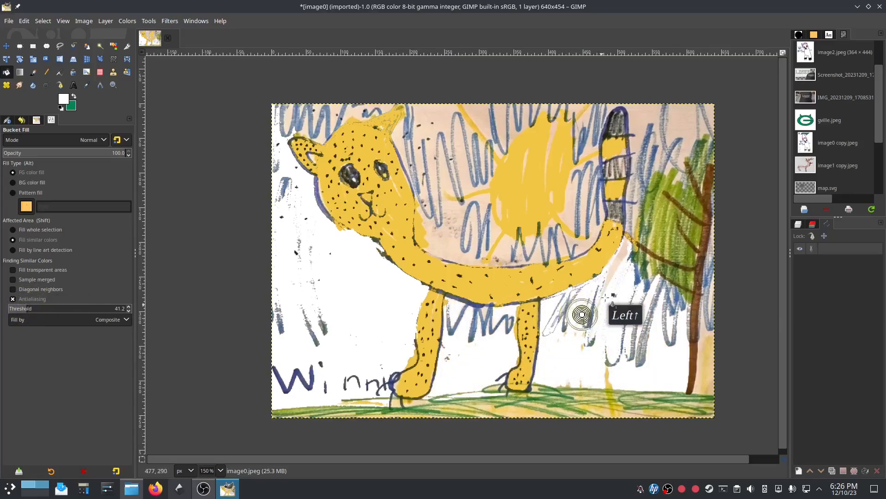
Step: Fill the paper and blue scribbles below the tail and on both sides of the tree trunk with white
{"action": "left_click", "coordinate": [610, 272]}
{"action": "left_click", "coordinate": [637, 325]}
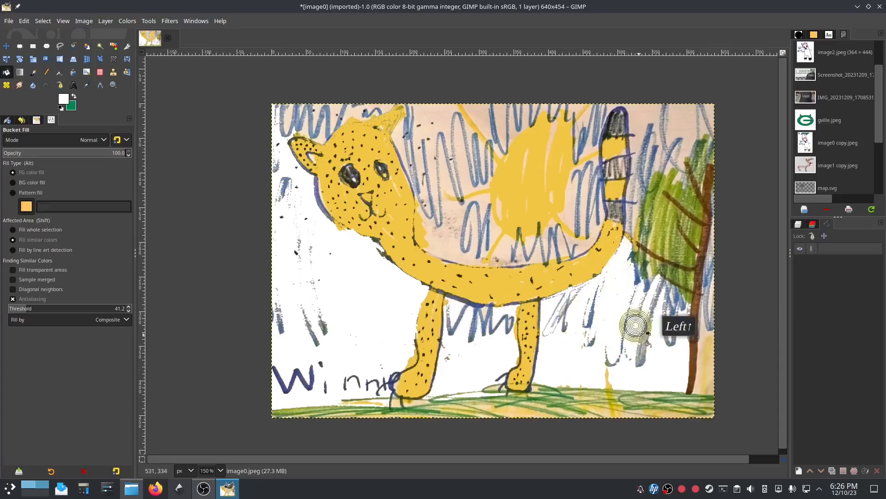
{"action": "left_click", "coordinate": [639, 336]}
{"action": "left_click", "coordinate": [664, 333]}
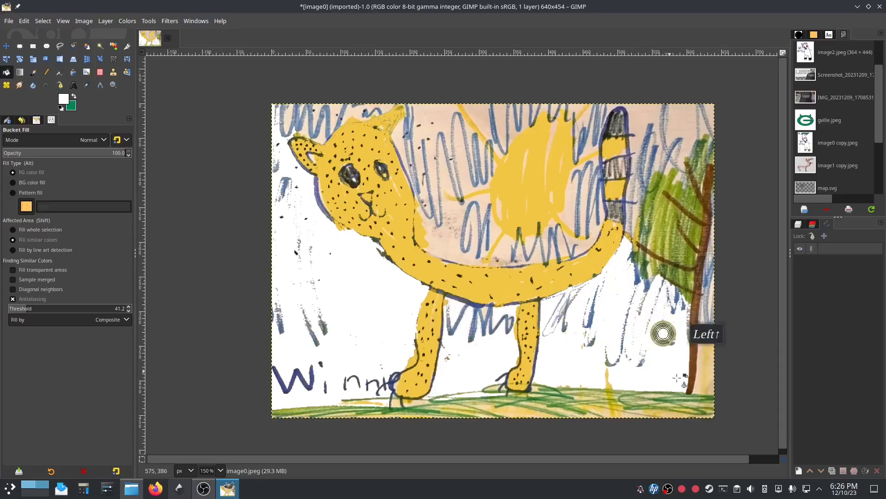
{"action": "left_click", "coordinate": [701, 369]}
Step: Fill the yellow streak above the grass and the paper gaps within the grass with white
{"action": "left_click", "coordinate": [607, 379]}
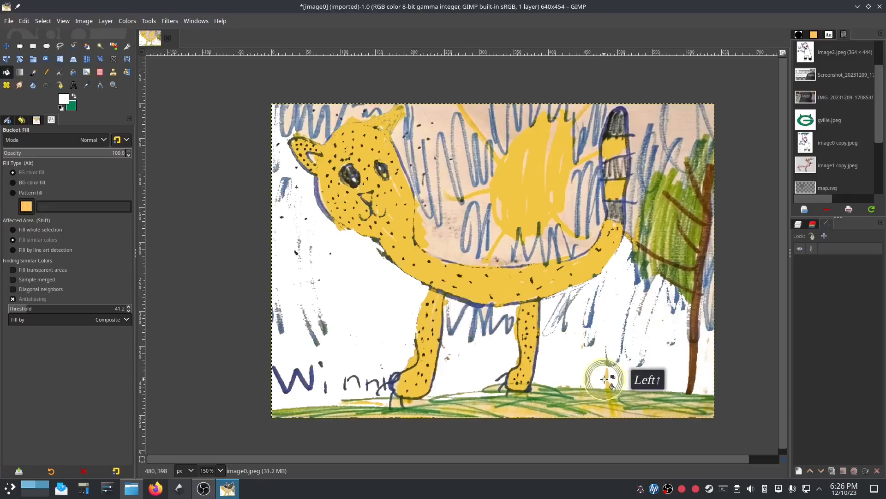
{"action": "left_click", "coordinate": [604, 409]}
{"action": "left_click", "coordinate": [456, 407]}
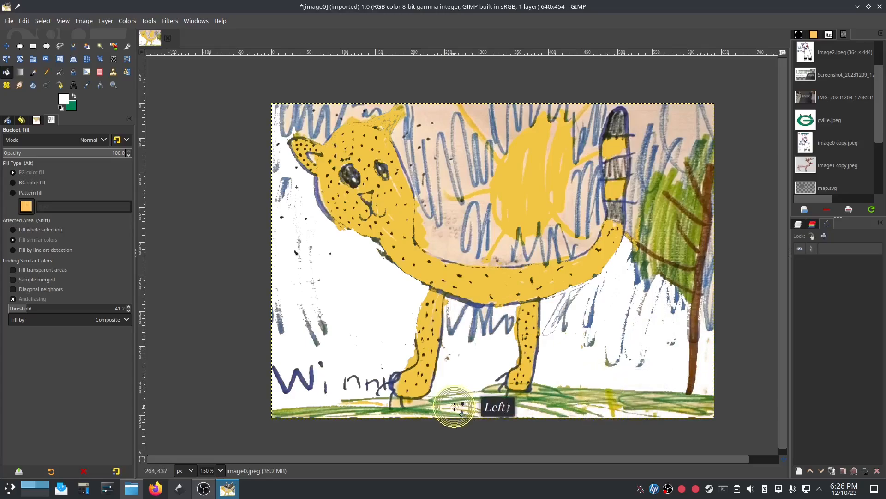
{"action": "left_click", "coordinate": [363, 400]}
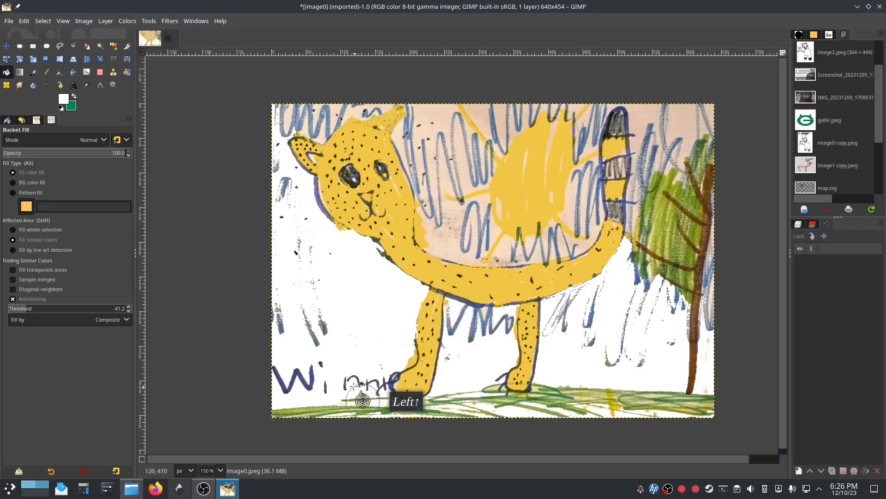
Step: Whiten the leftover blue streaks near the picture's left edge and the paper between the cat's head and the sun
{"action": "left_click", "coordinate": [310, 332]}
{"action": "left_click", "coordinate": [277, 327]}
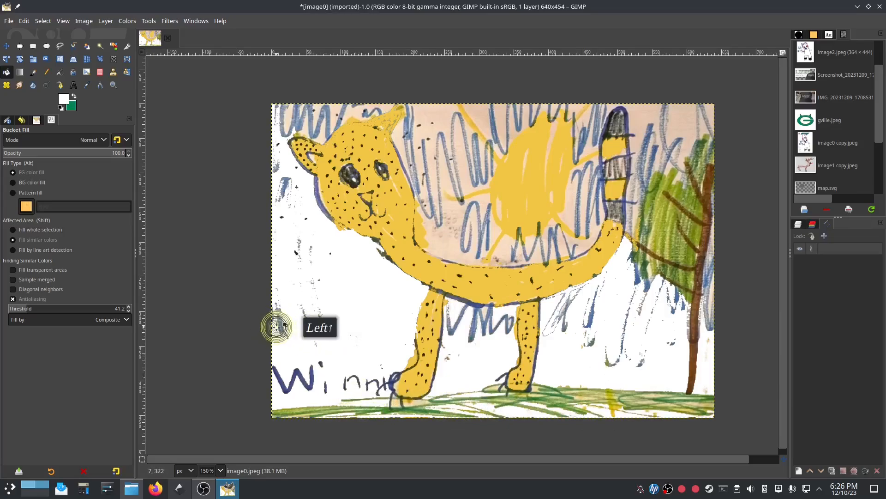
{"action": "left_click", "coordinate": [449, 224]}
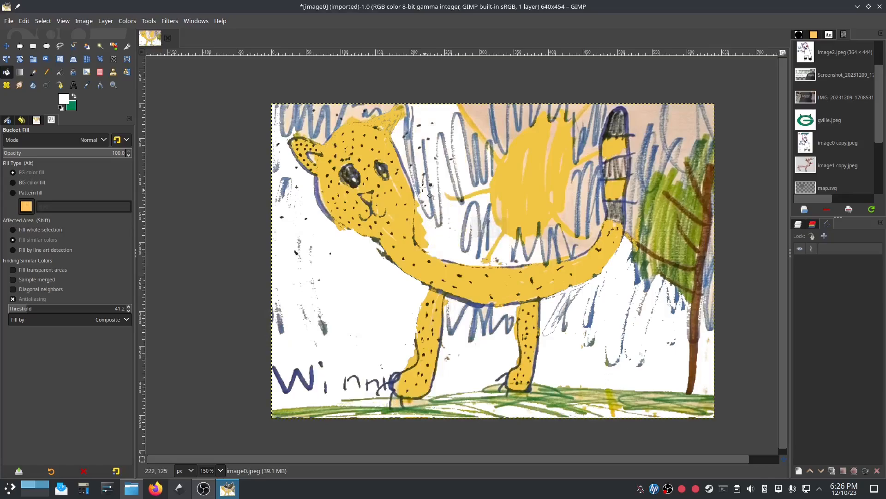
Step: Fill the blue scribbles and paper between the cat's pointed ear and the sun's upper-left ray with white
{"action": "left_click", "coordinate": [408, 148]}
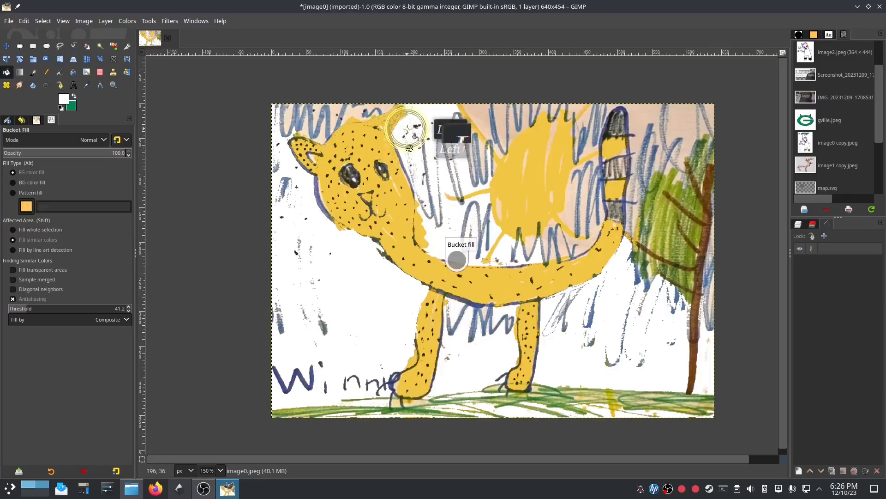
{"action": "left_click", "coordinate": [406, 129]}
{"action": "left_click", "coordinate": [473, 149]}
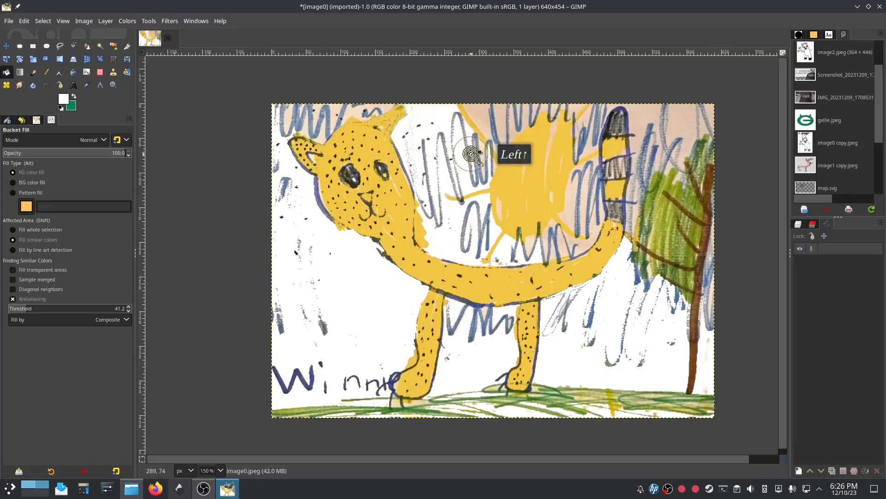
{"action": "left_click", "coordinate": [475, 158]}
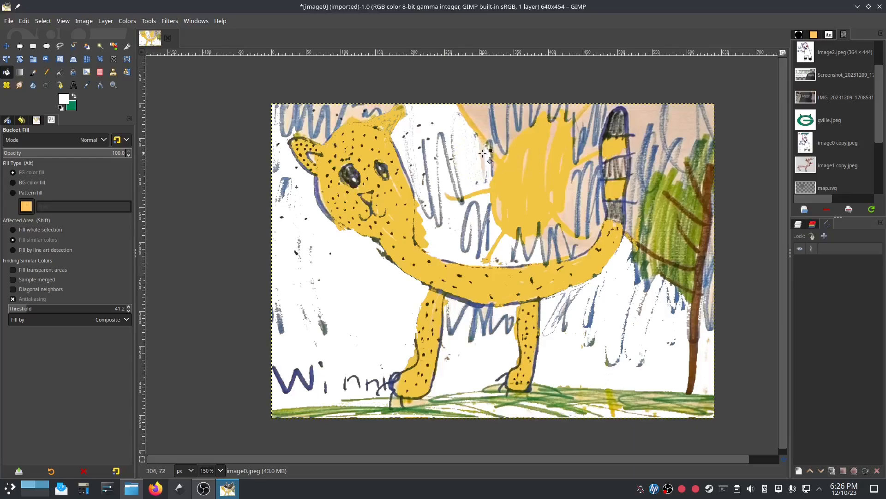
{"action": "left_click", "coordinate": [483, 153]}
{"action": "left_click", "coordinate": [489, 158]}
{"action": "left_click", "coordinate": [493, 164]}
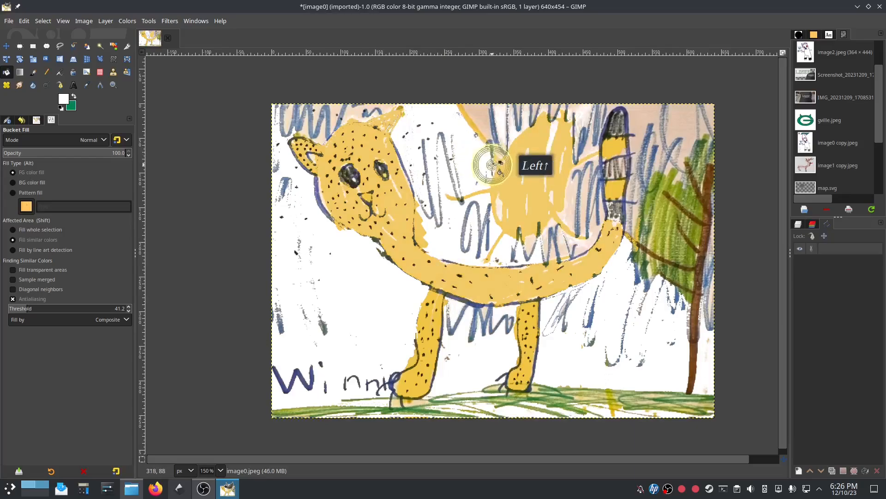
{"action": "left_click", "coordinate": [489, 141]}
{"action": "left_click", "coordinate": [486, 130]}
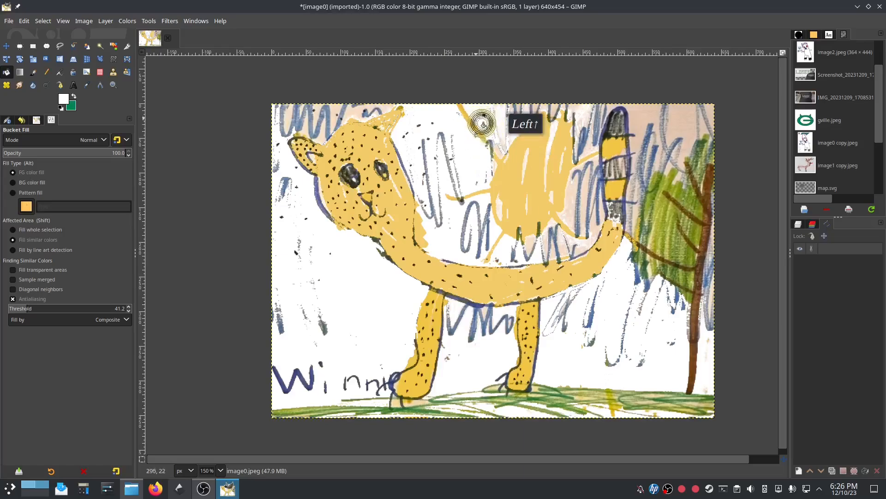
Step: Whiten the paper and blue scribbles above the sun, along the picture's top edge
{"action": "left_click", "coordinate": [507, 114]}
{"action": "left_click", "coordinate": [513, 119]}
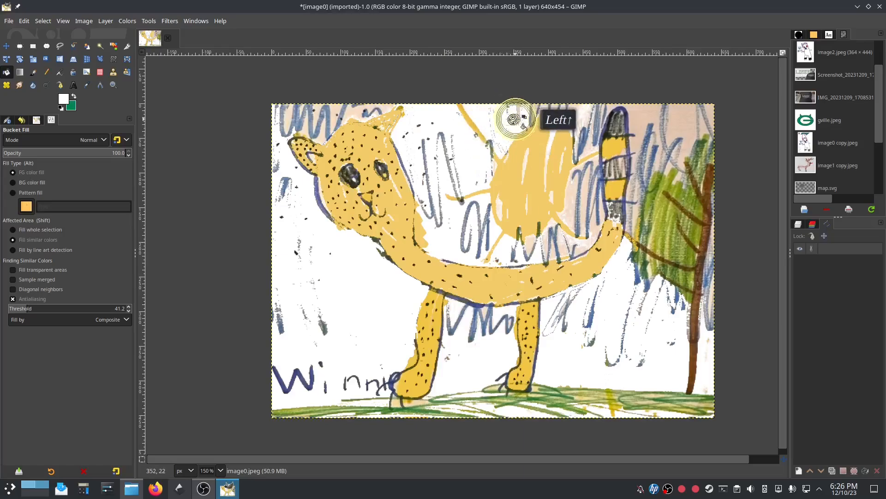
{"action": "left_click", "coordinate": [517, 115]}
{"action": "left_click", "coordinate": [531, 109]}
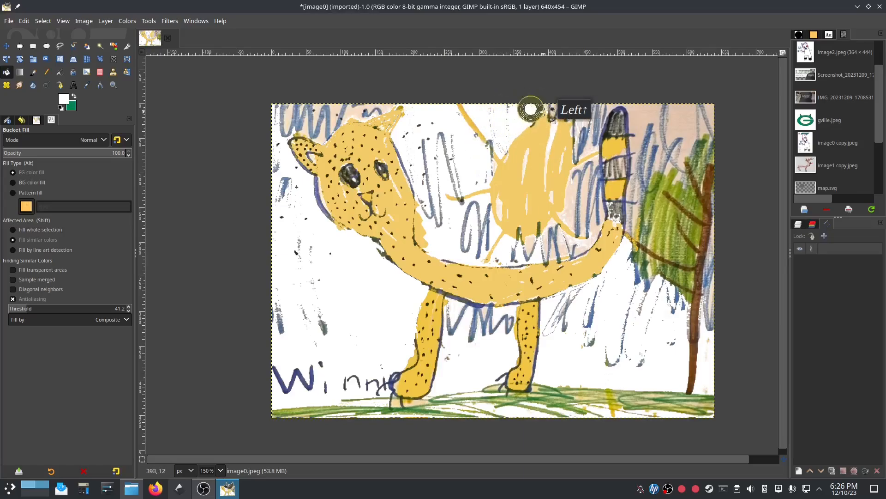
{"action": "left_click", "coordinate": [548, 107]}
{"action": "left_click", "coordinate": [554, 108]}
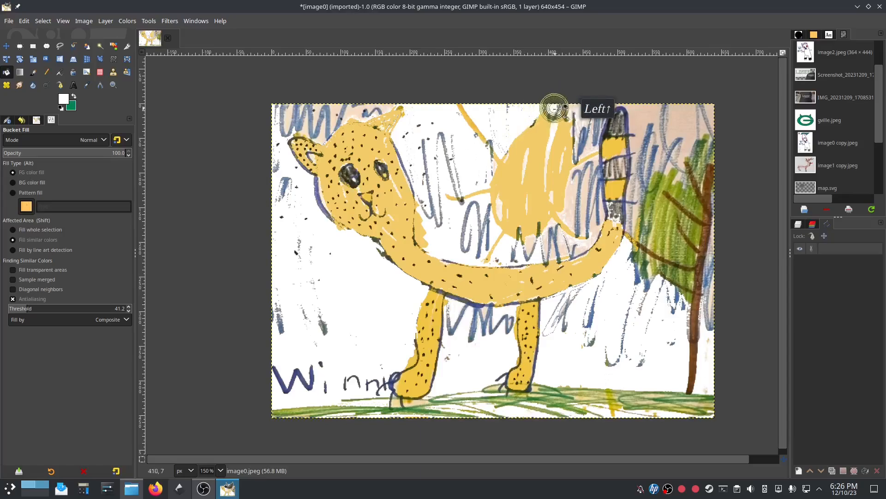
{"action": "left_click", "coordinate": [560, 109]}
{"action": "left_click", "coordinate": [573, 111]}
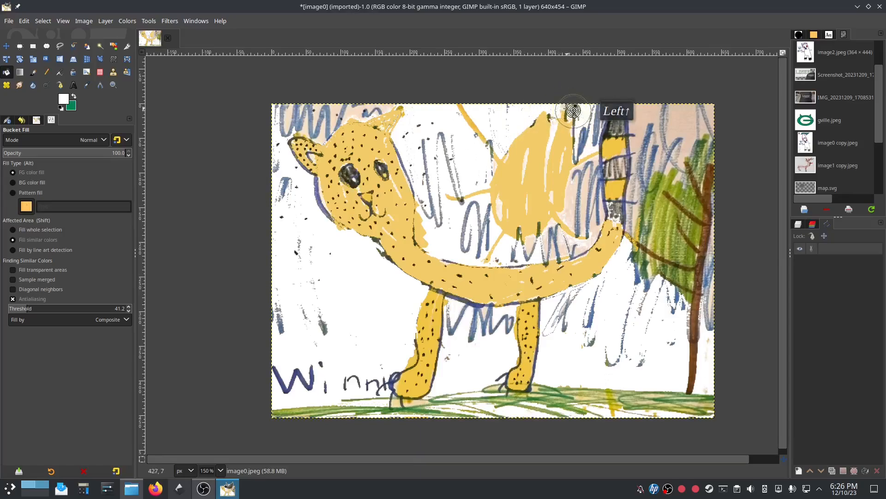
Step: Fill the paper and scribbles between the sun's upper part and the tip of the tail with white
{"action": "left_click", "coordinate": [580, 138]}
{"action": "left_click", "coordinate": [582, 144]}
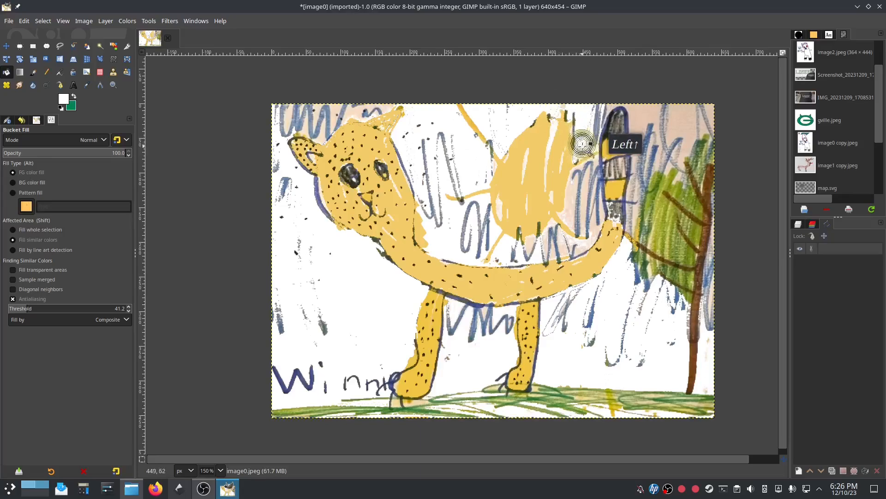
{"action": "left_click", "coordinate": [594, 121]}
{"action": "left_click", "coordinate": [605, 110]}
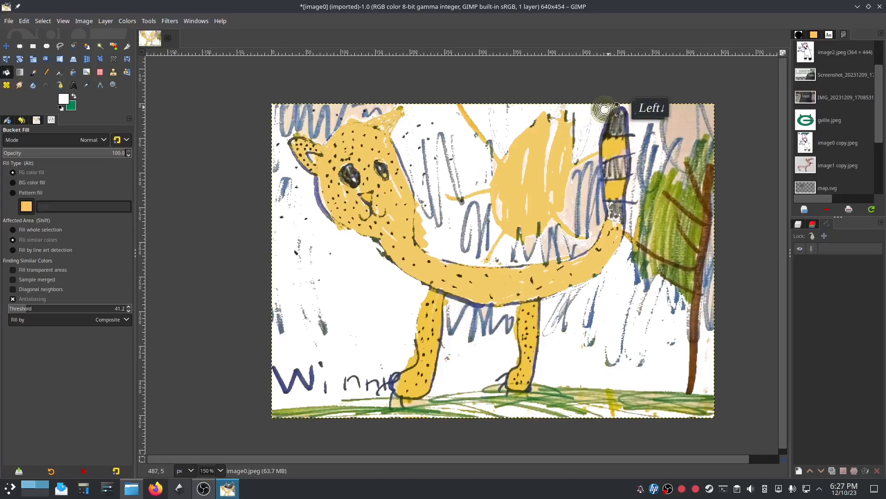
Step: Whiten the paper and blue scribbles between the tail tip and the top of the tree
{"action": "left_click", "coordinate": [651, 127]}
{"action": "left_click", "coordinate": [654, 148]}
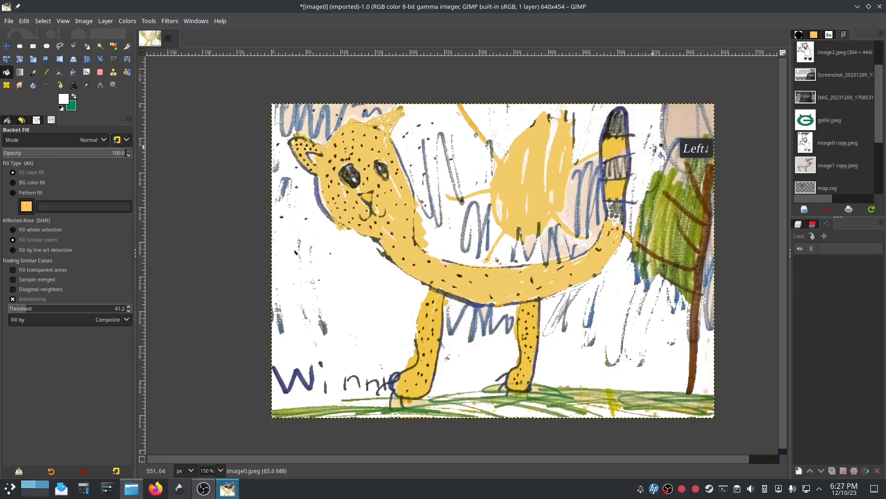
{"action": "left_click", "coordinate": [650, 140]}
{"action": "left_click", "coordinate": [646, 137]}
{"action": "left_click", "coordinate": [661, 121]}
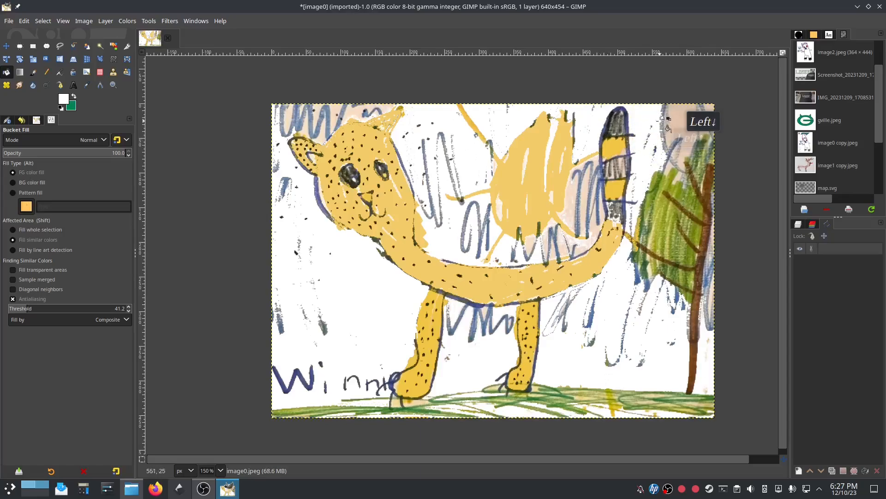
{"action": "left_click", "coordinate": [664, 116]}
Step: Fill the picture's upper-right corner above the tree and the leftover strokes beside the tail with white
{"action": "left_click", "coordinate": [697, 117]}
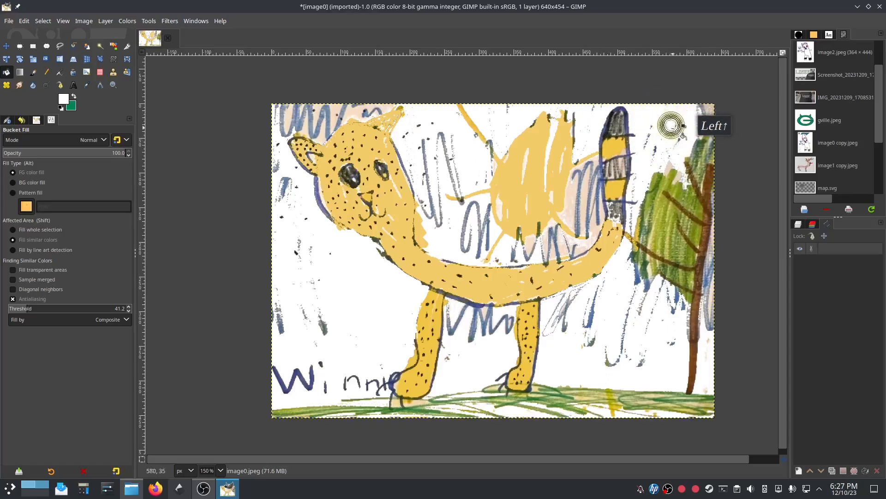
{"action": "left_click", "coordinate": [700, 110]}
{"action": "left_click", "coordinate": [707, 124]}
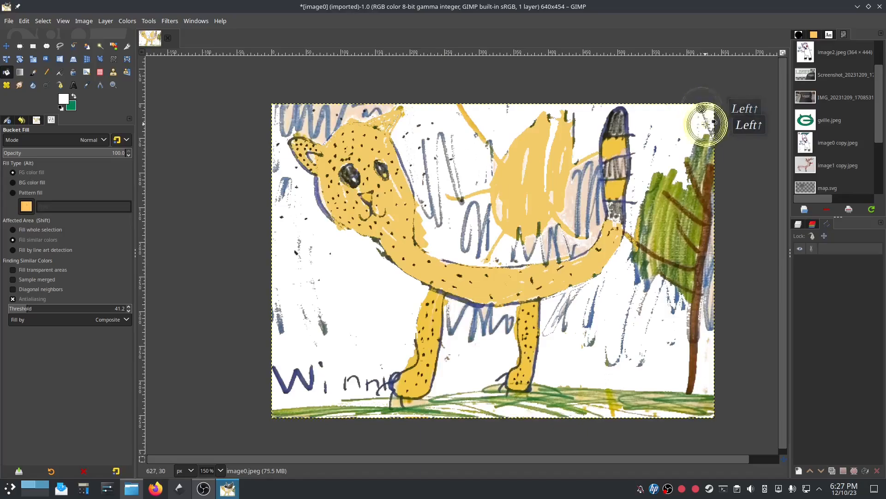
{"action": "left_click", "coordinate": [707, 127]}
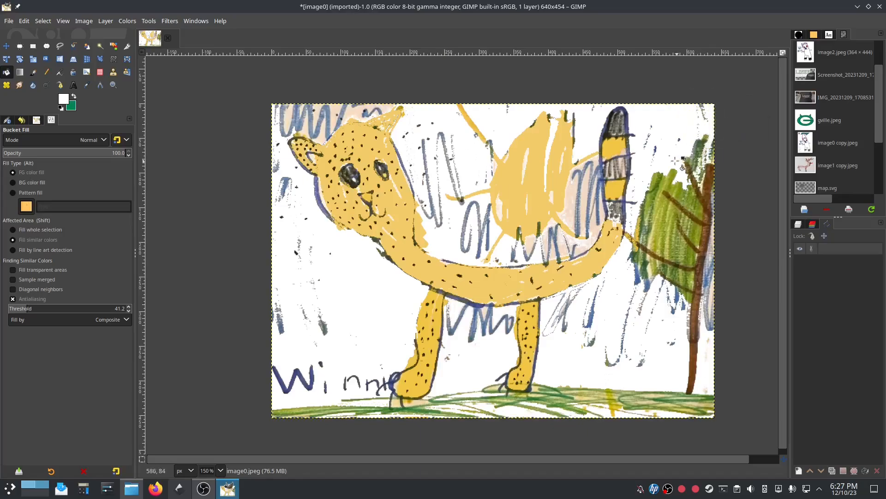
{"action": "left_click", "coordinate": [648, 143]}
{"action": "left_click", "coordinate": [645, 135]}
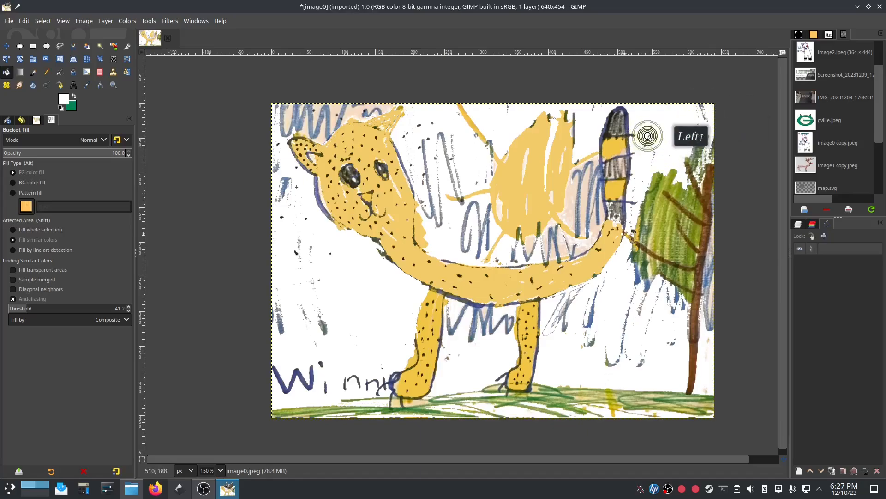
Step: Whiten blue strokes below the tail and beside the tree foliage, plus part of the scribble under the cat's belly
{"action": "left_click", "coordinate": [634, 275]}
{"action": "left_click", "coordinate": [643, 287]}
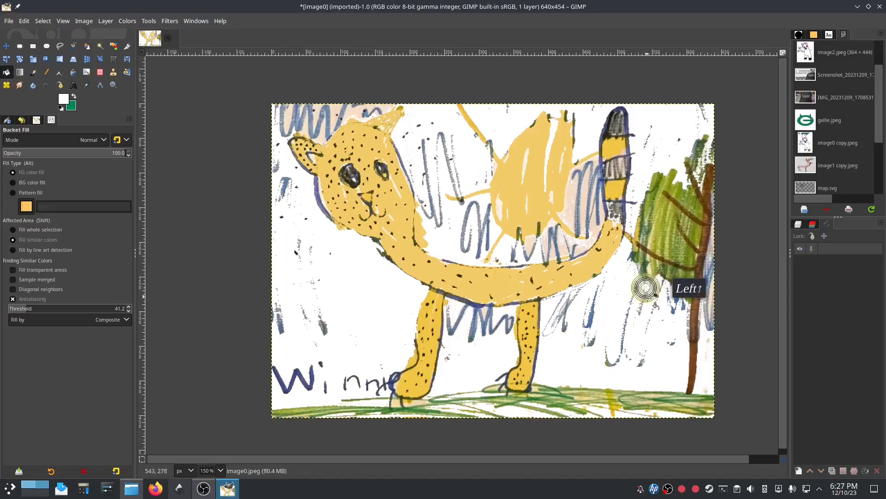
{"action": "left_click", "coordinate": [643, 302]}
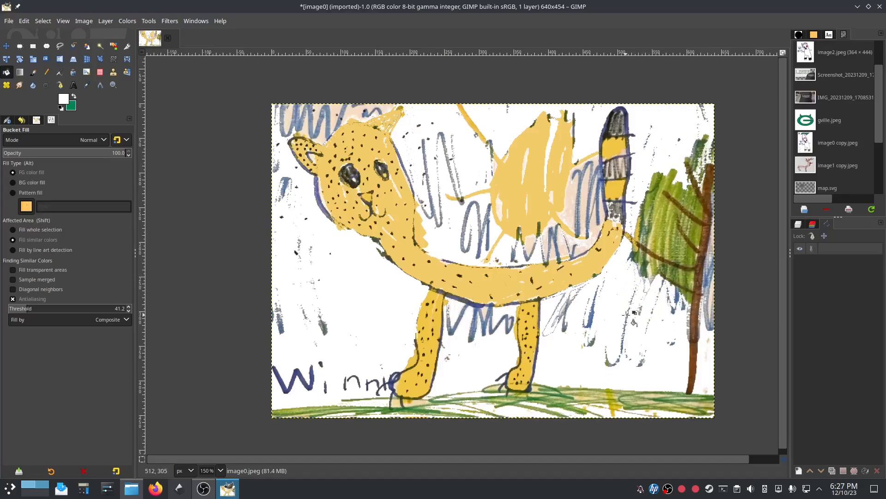
{"action": "left_click", "coordinate": [625, 315]}
{"action": "left_click", "coordinate": [607, 361]}
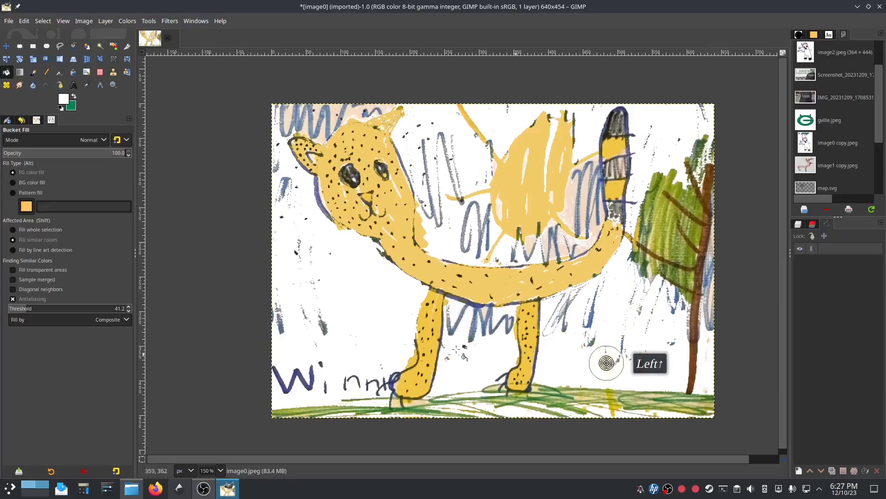
{"action": "left_click", "coordinate": [485, 315]}
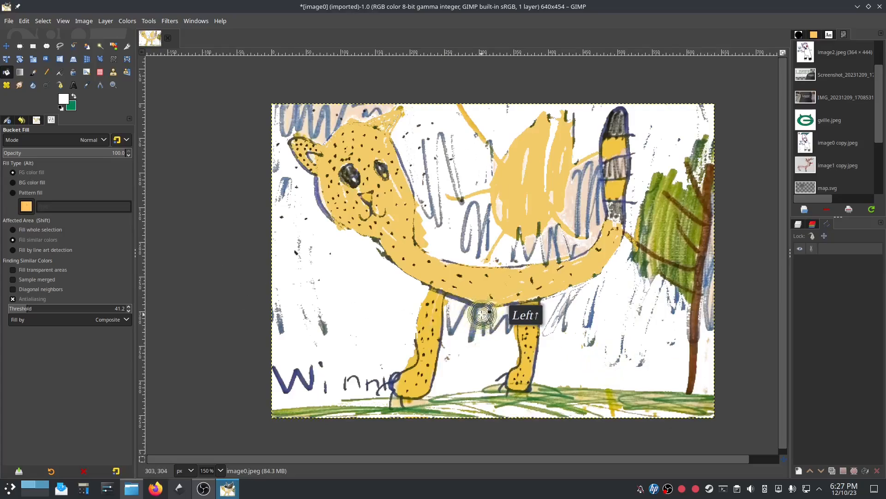
{"action": "left_click", "coordinate": [464, 317]}
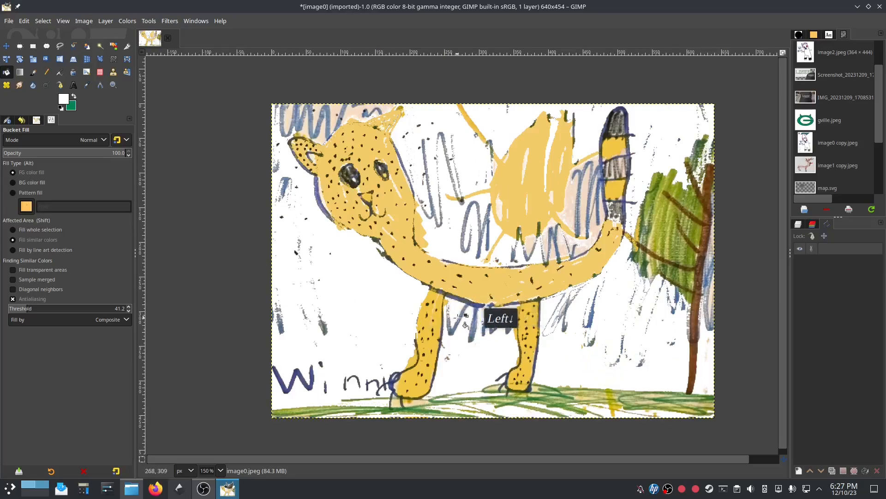
Step: Fill the scribbles and paper above the cat's head and the blue outline along its cheek with white
{"action": "left_click", "coordinate": [295, 120]}
{"action": "left_click", "coordinate": [314, 118]}
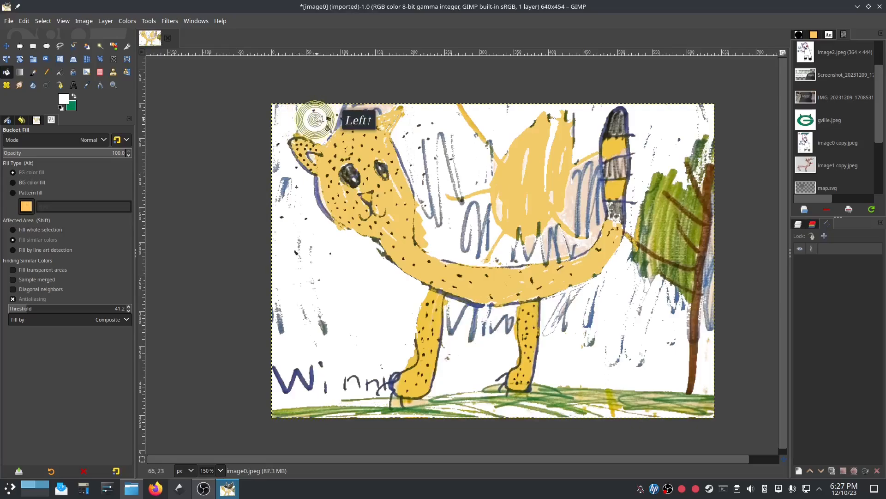
{"action": "left_click", "coordinate": [343, 108]}
{"action": "left_click", "coordinate": [342, 107]}
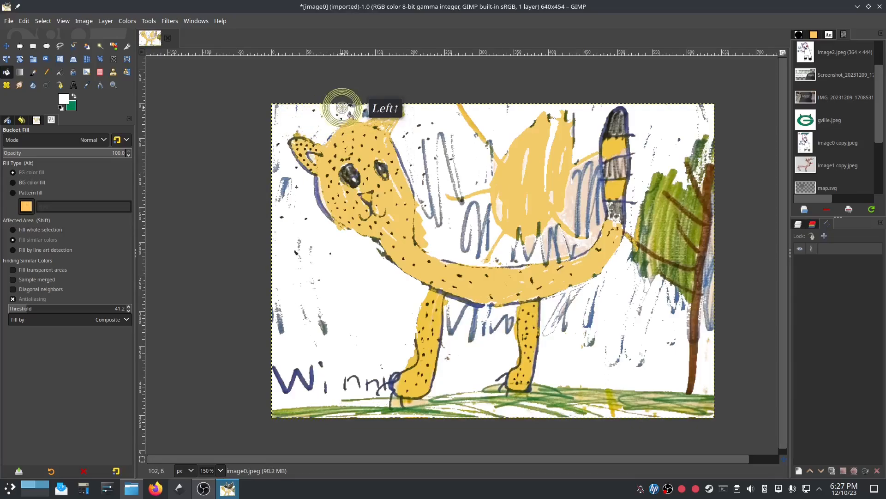
{"action": "left_click", "coordinate": [318, 187]}
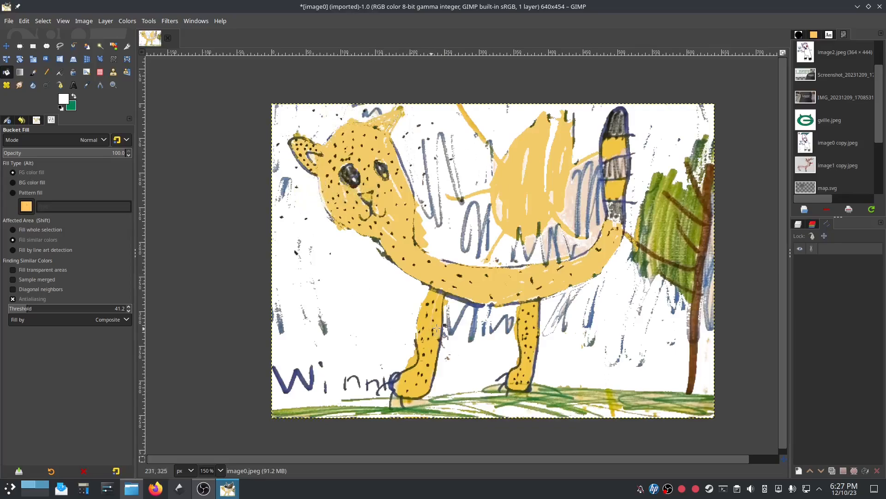
Step: Whiten more of the blue scribble under the cat's belly, next to the front leg
{"action": "left_click", "coordinate": [458, 315]}
{"action": "left_click", "coordinate": [463, 301]}
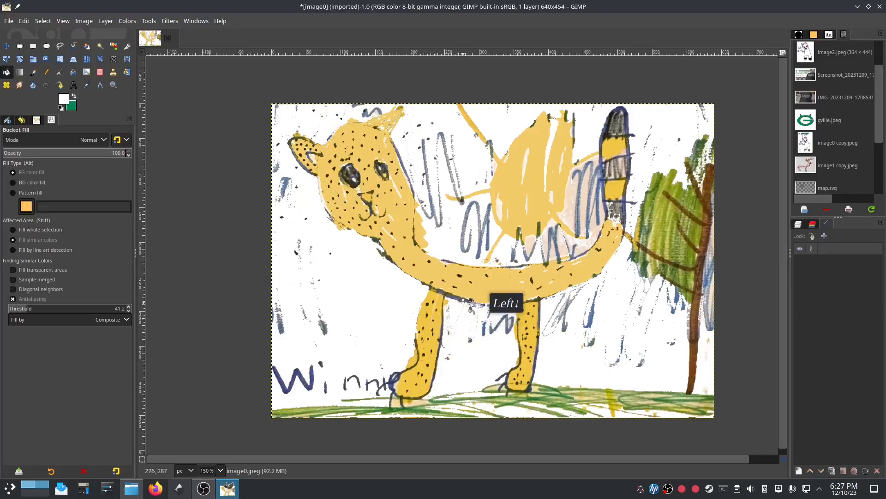
{"action": "left_click", "coordinate": [485, 323]}
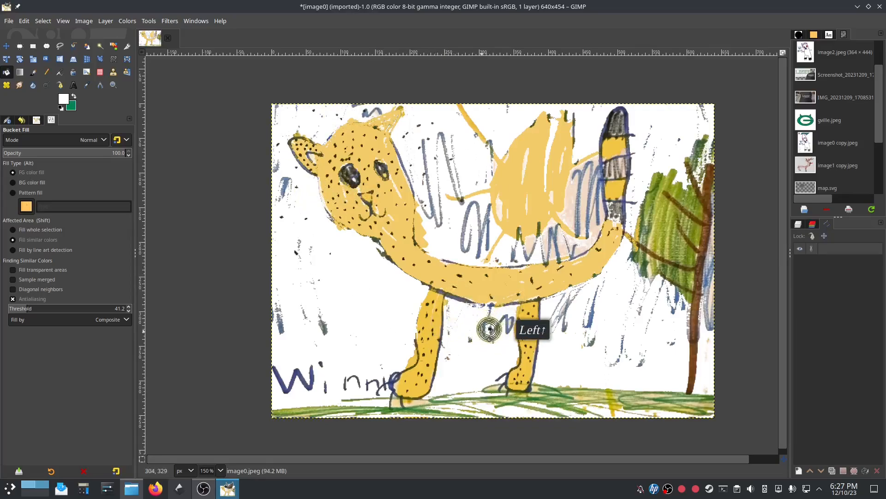
Step: Fill the scribbles between the sun and the cat's back and the paper between the sun and the tail with white
{"action": "left_click", "coordinate": [483, 229]}
{"action": "left_click", "coordinate": [519, 245]}
{"action": "left_click", "coordinate": [525, 252]}
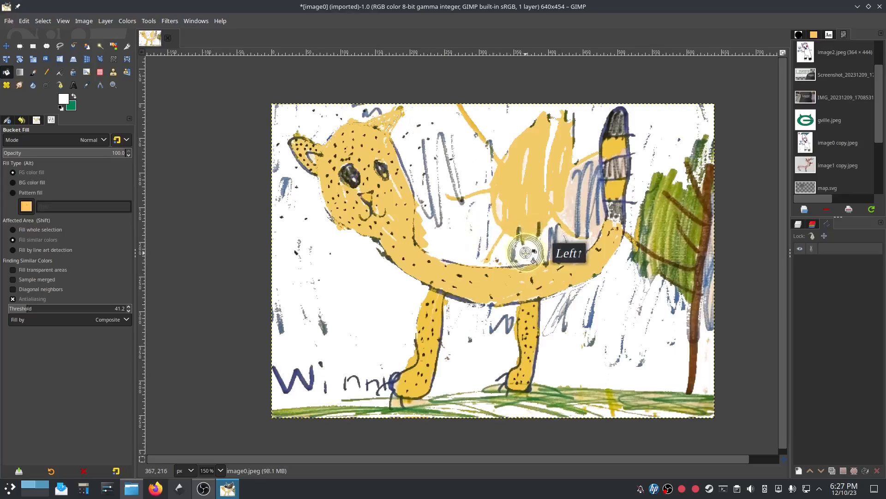
{"action": "left_click", "coordinate": [557, 250]}
{"action": "left_click", "coordinate": [552, 235]}
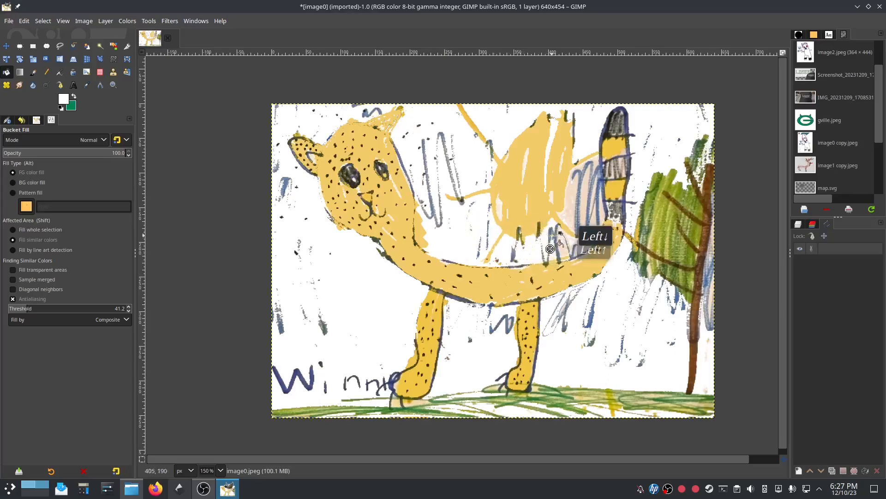
{"action": "left_click", "coordinate": [570, 208]}
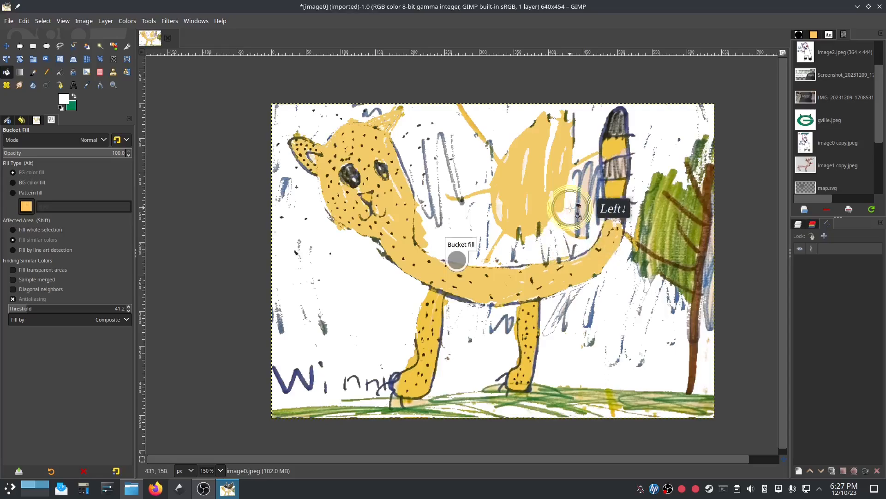
{"action": "left_click", "coordinate": [579, 199]}
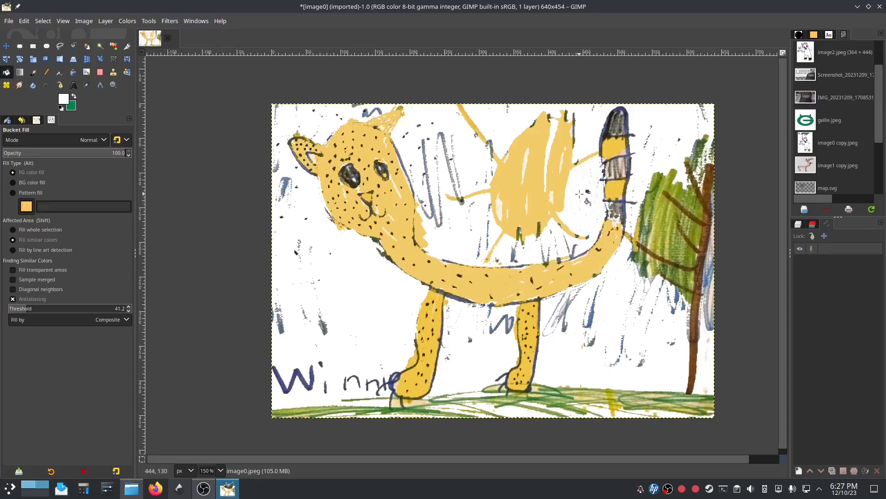
Step: Whiten the paper and scribbles beyond the tree trunk and the blue strokes below the foliage and behind the rear leg
{"action": "left_click", "coordinate": [710, 275]}
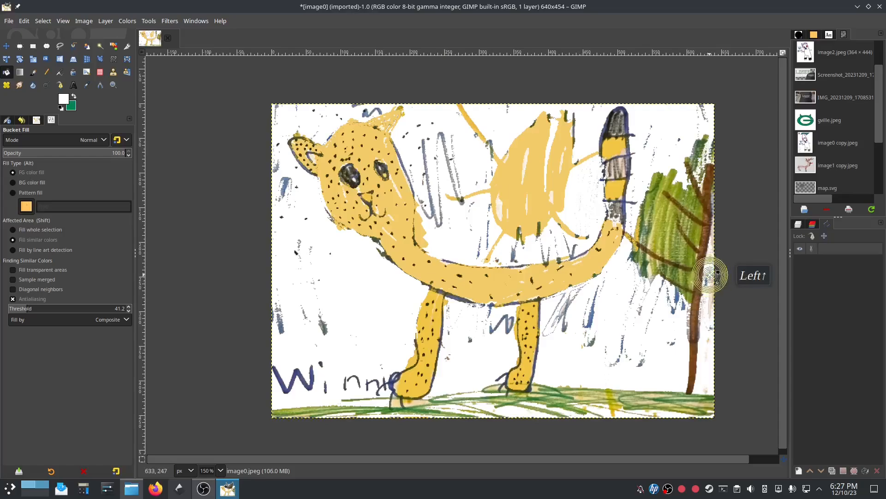
{"action": "left_click", "coordinate": [711, 236]}
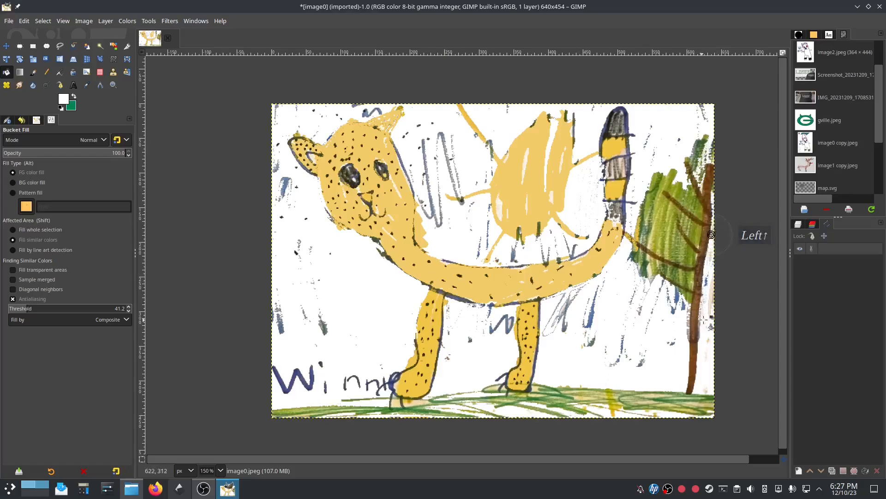
{"action": "left_click", "coordinate": [709, 302]}
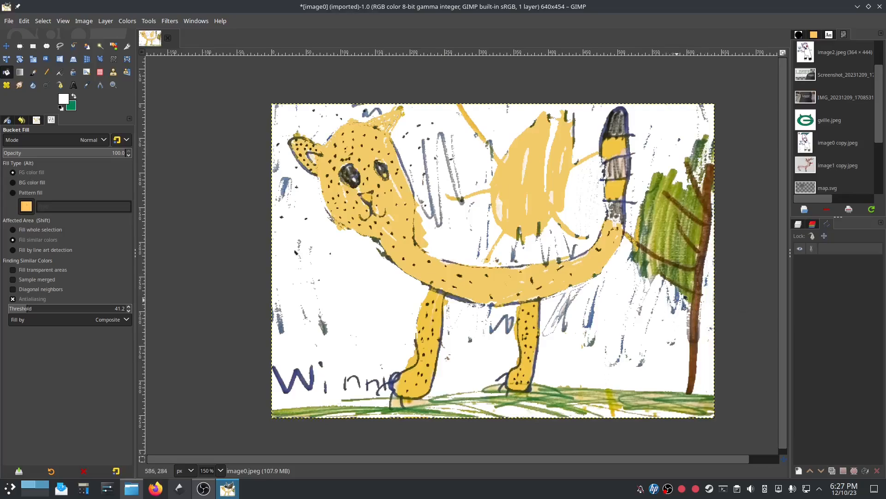
{"action": "left_click", "coordinate": [678, 301]}
{"action": "left_click", "coordinate": [591, 314]}
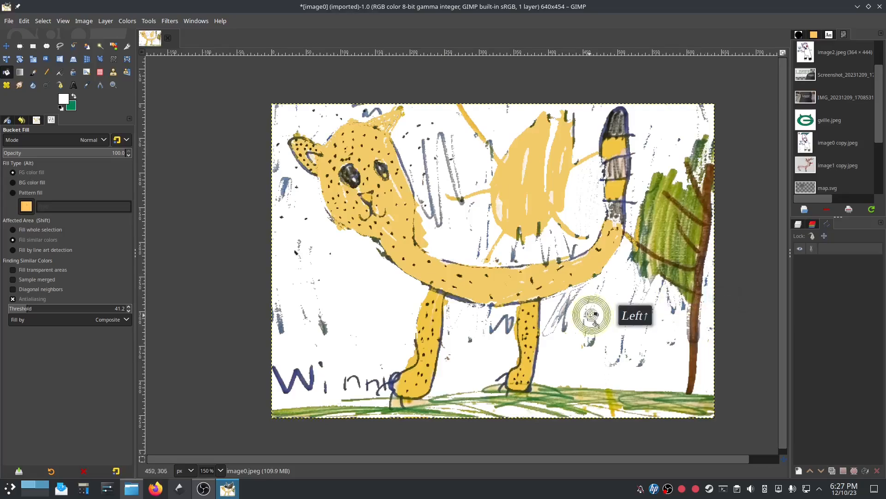
Step: Fill more scribble behind the rear leg, the gaps between the front paw's claws and the paper below the ear with white
{"action": "left_click", "coordinate": [565, 306]}
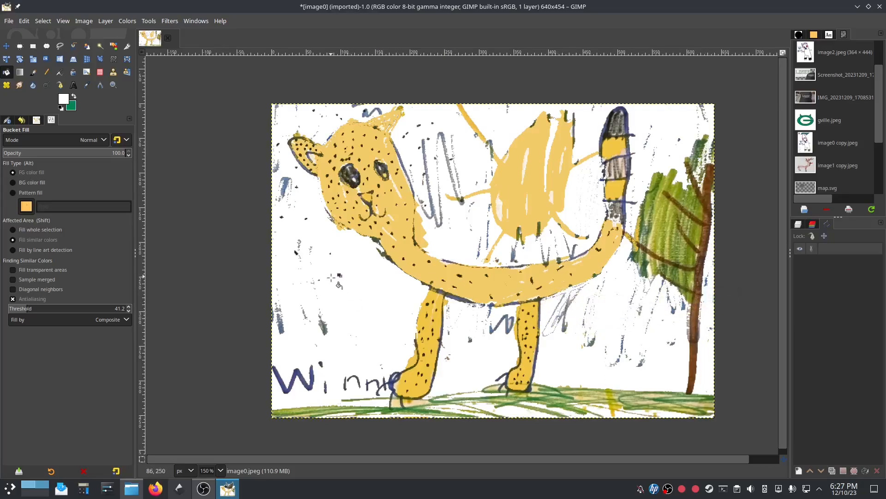
{"action": "left_click", "coordinate": [400, 408]}
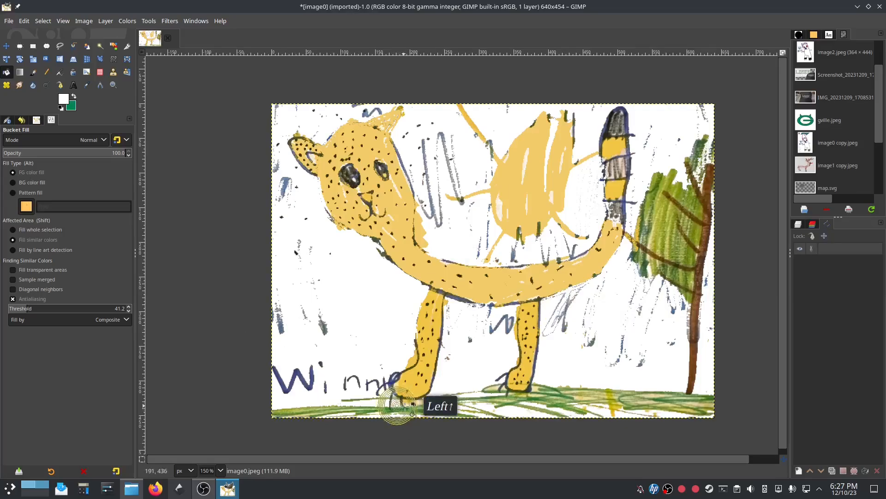
{"action": "left_click", "coordinate": [406, 409]}
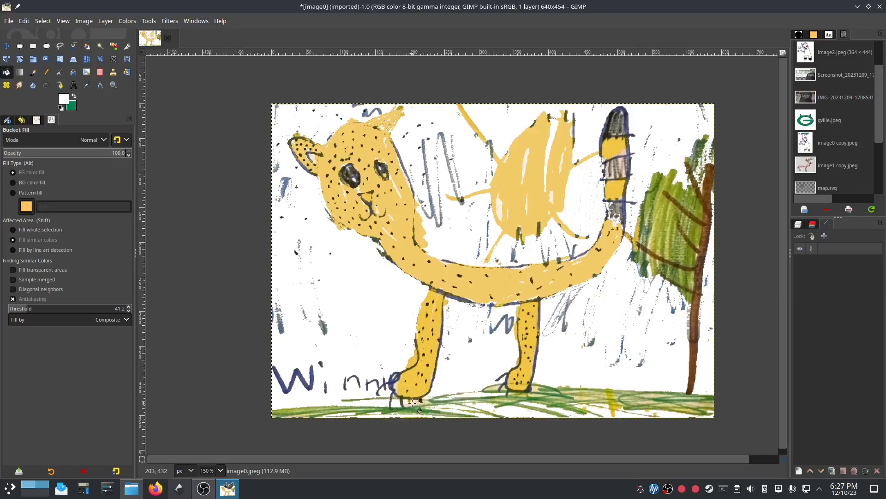
{"action": "left_click", "coordinate": [413, 402]}
{"action": "left_click", "coordinate": [283, 181]}
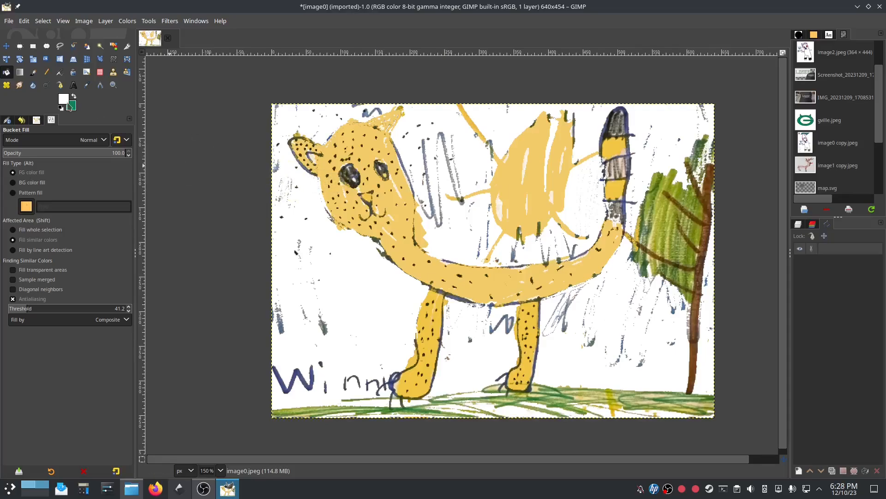
Step: Set the Bucket Fill foreground color to a deeper golden yellow, f3b912
{"action": "left_click", "coordinate": [7, 74]}
{"action": "left_click", "coordinate": [67, 101]}
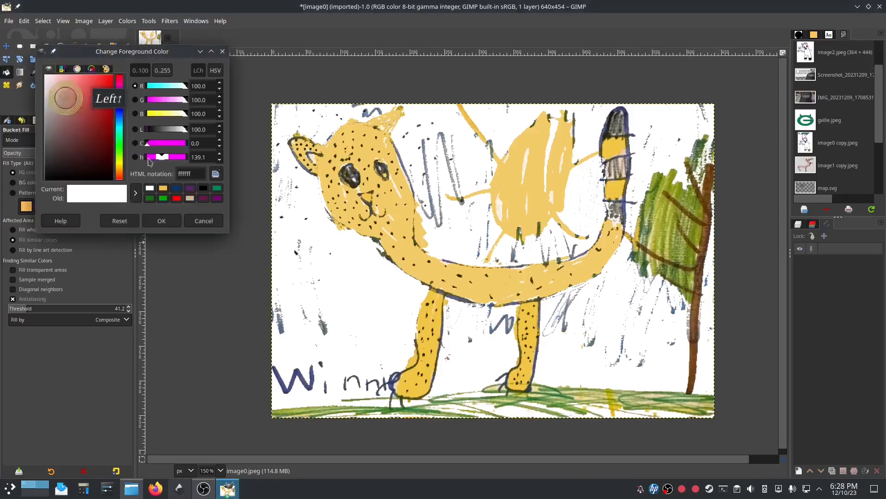
{"action": "left_click", "coordinate": [163, 188]}
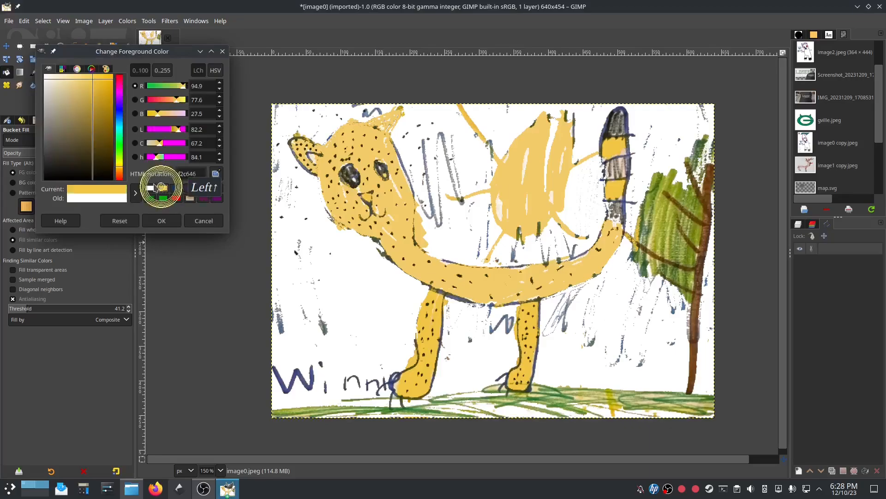
{"action": "left_click", "coordinate": [104, 87]}
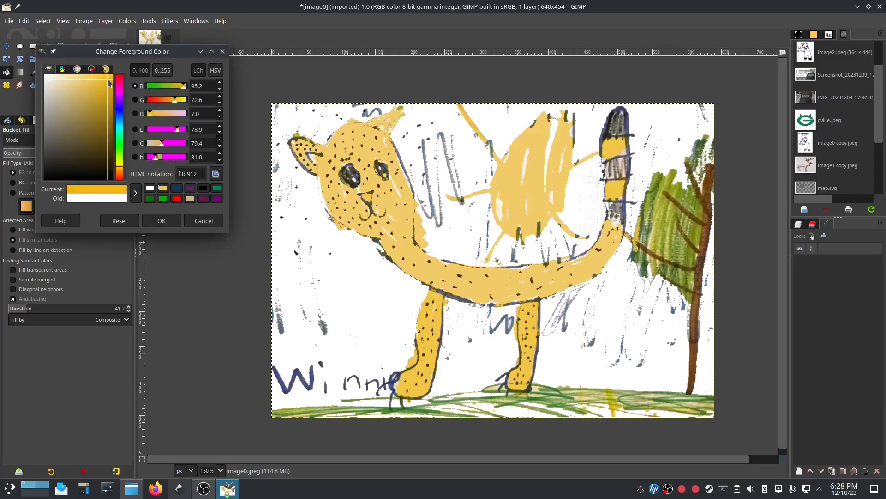
{"action": "left_click", "coordinate": [105, 85]}
{"action": "left_click", "coordinate": [159, 219]}
Step: Refill the cat's head and body, both legs, the sun and the yellow tail stripes with the golden yellow
{"action": "left_click", "coordinate": [399, 228]}
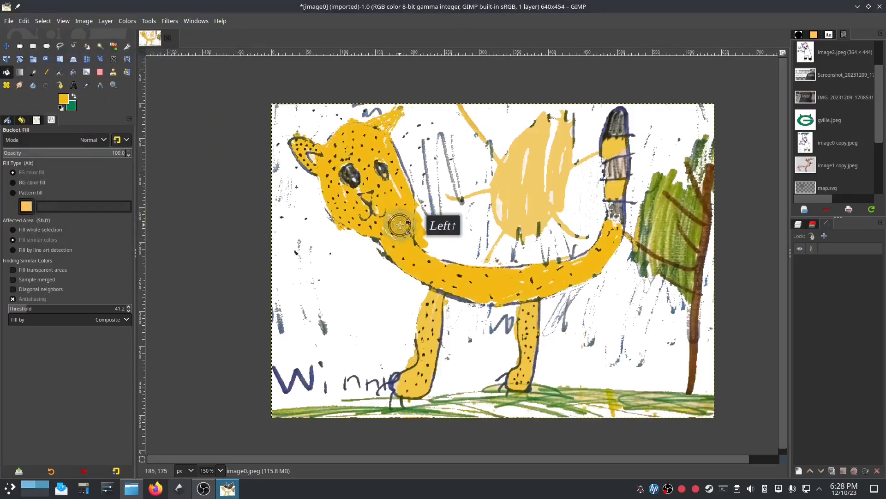
{"action": "left_click", "coordinate": [430, 312]}
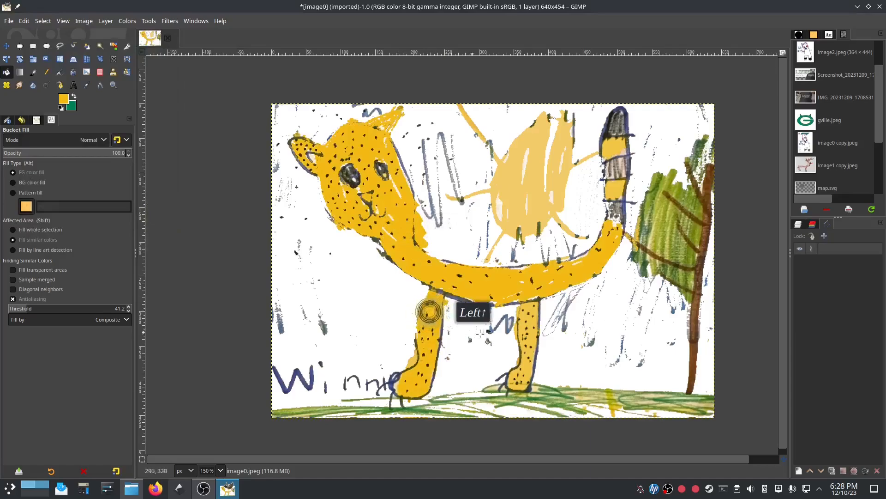
{"action": "left_click", "coordinate": [528, 323]}
{"action": "left_click", "coordinate": [531, 205]}
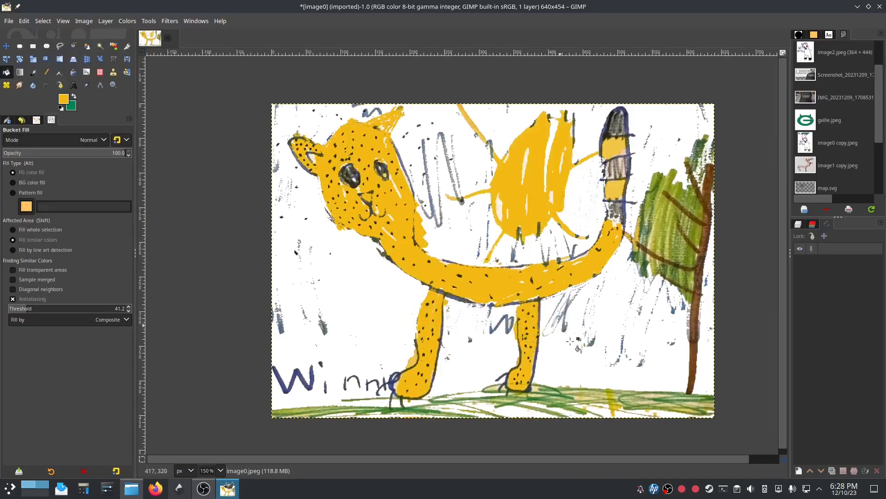
{"action": "left_click", "coordinate": [619, 187]}
{"action": "left_click", "coordinate": [616, 145]}
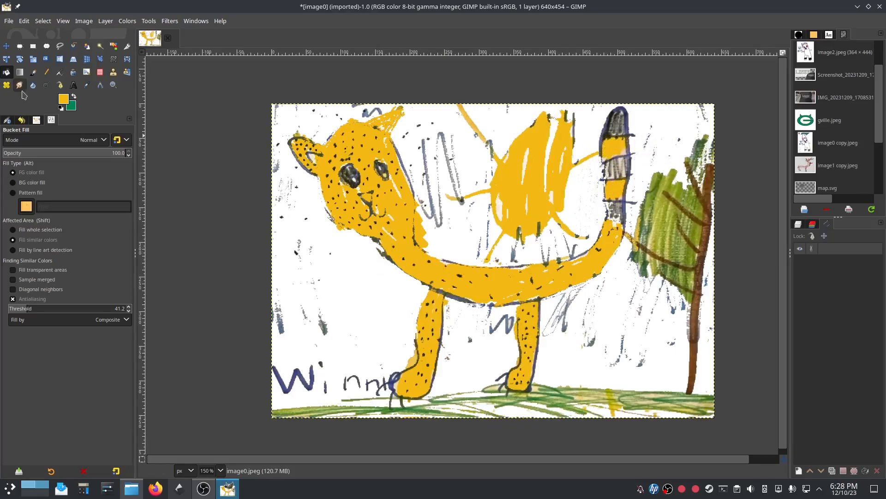
Step: Change the foreground color to black (000000) and bucket-fill the cat's larger eye
{"action": "left_click", "coordinate": [6, 73]}
{"action": "left_click", "coordinate": [65, 98]}
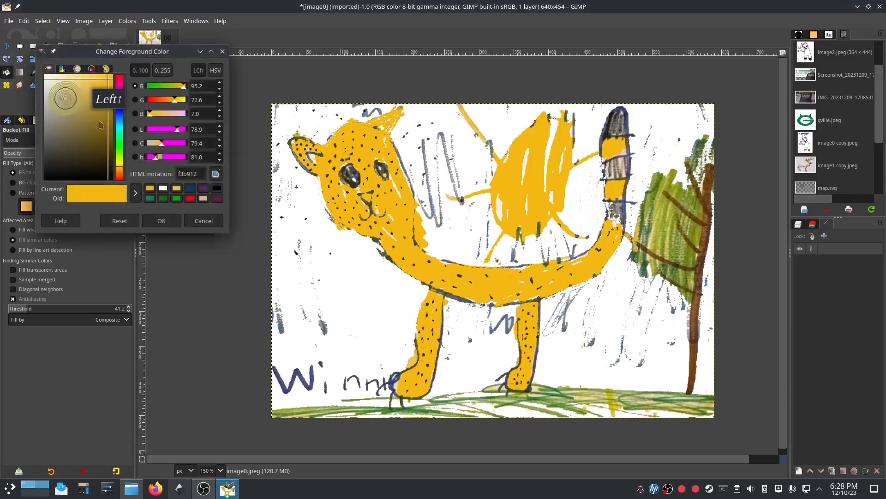
{"action": "left_click", "coordinate": [216, 190]}
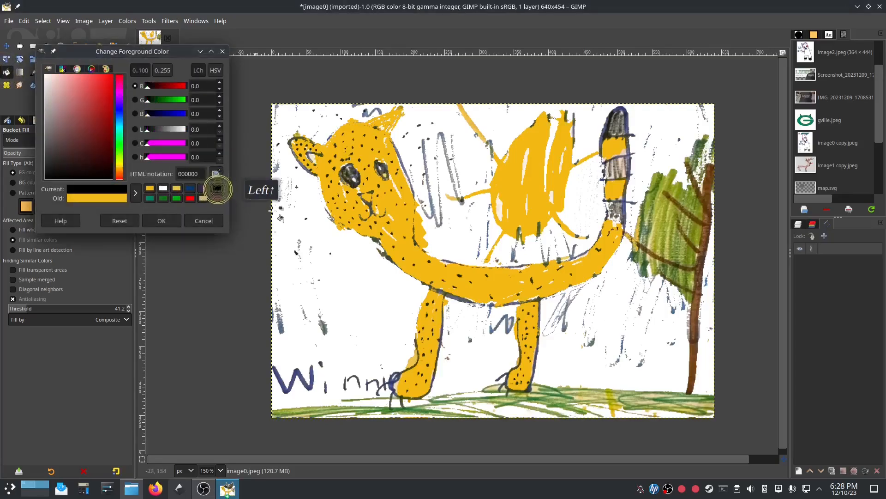
{"action": "left_click", "coordinate": [351, 172]}
{"action": "left_click", "coordinate": [351, 173]}
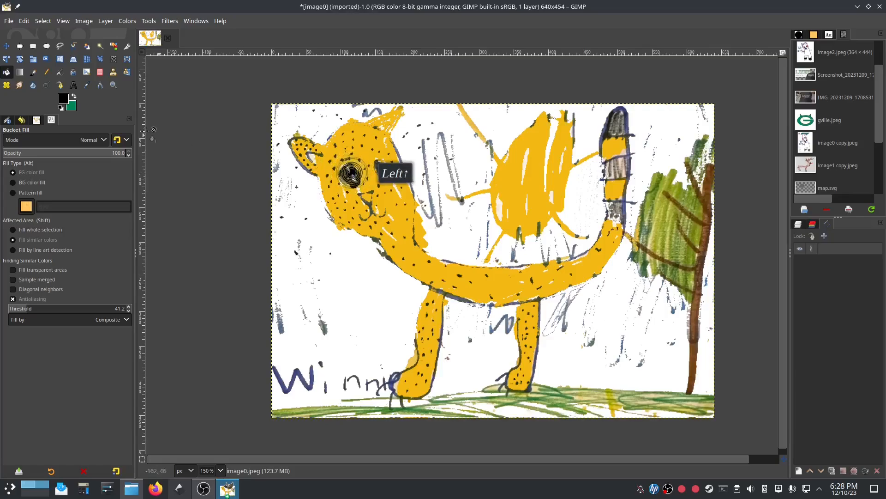
Step: Paint both of the cat's eyes solid black with the Pencil at size 5
{"action": "left_click", "coordinate": [45, 73]}
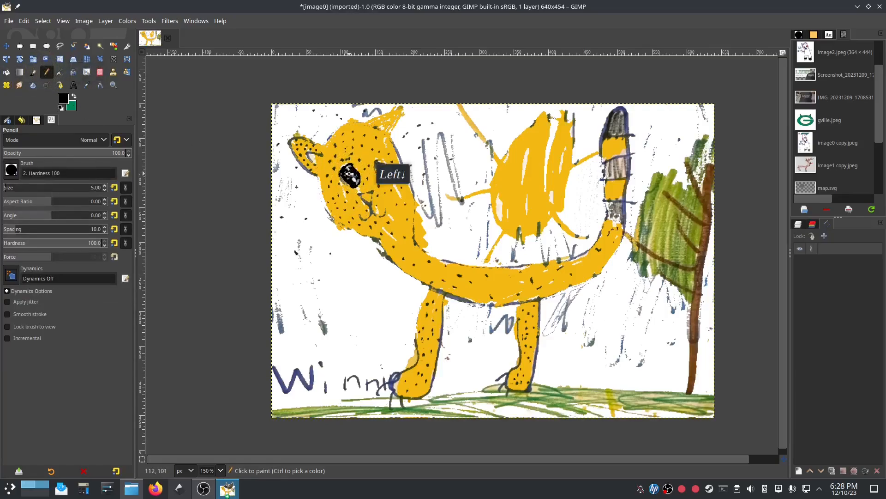
{"action": "left_click_drag", "start_coordinate": [350, 172], "coordinate": [350, 169]}
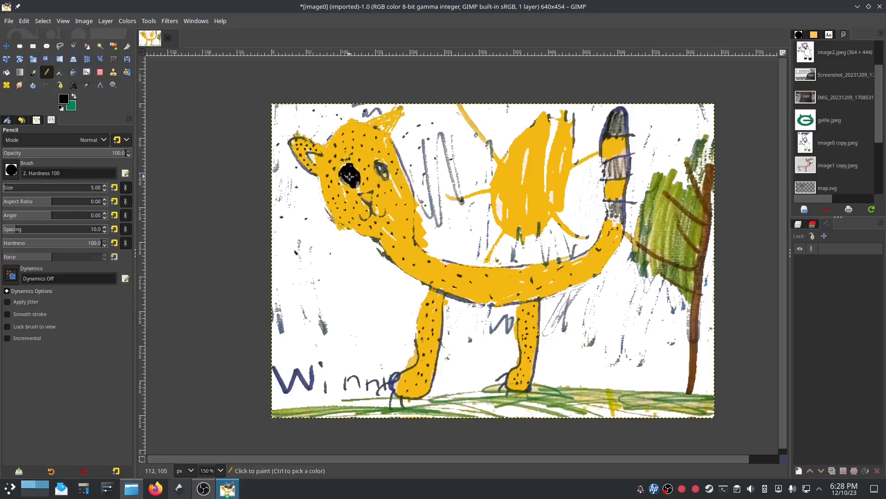
{"action": "left_click", "coordinate": [379, 165]}
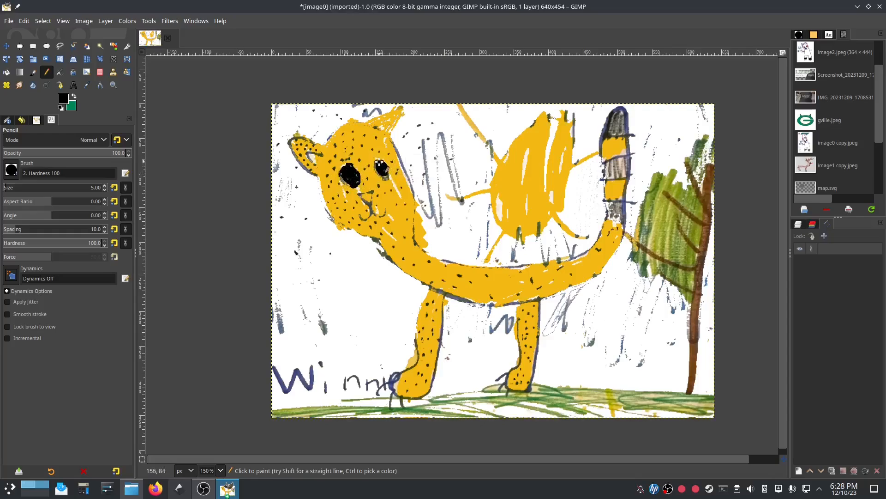
{"action": "left_click", "coordinate": [379, 170]}
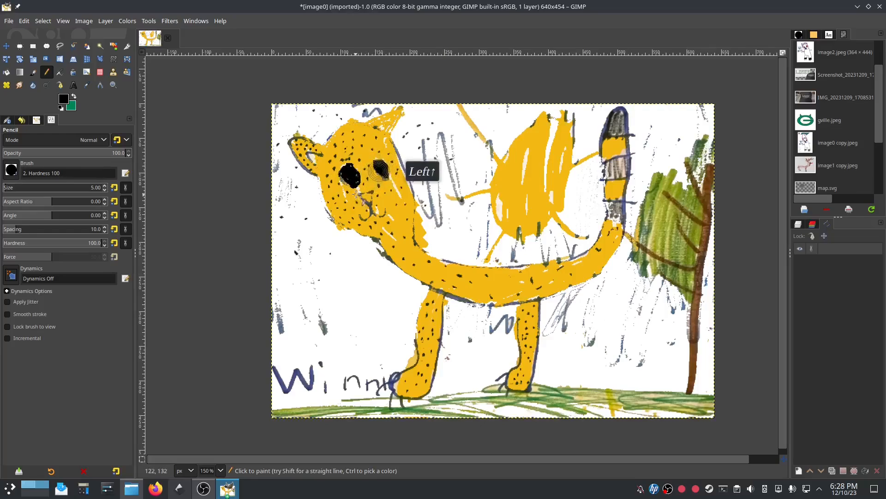
Step: Trace the cat's triangular nose and curved mouth in black with the Pencil
{"action": "left_click_drag", "start_coordinate": [359, 194], "coordinate": [371, 192]}
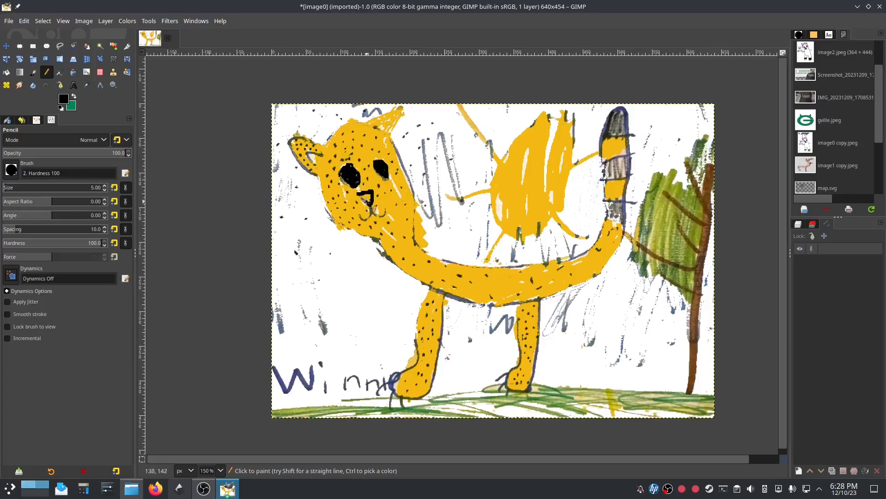
{"action": "mouse_move", "coordinate": [360, 194]}
{"action": "left_mouse_down"}
{"action": "mouse_move", "coordinate": [378, 218]}
{"action": "mouse_move", "coordinate": [386, 213]}
{"action": "mouse_move", "coordinate": [372, 208]}
{"action": "mouse_move", "coordinate": [356, 218]}
{"action": "left_mouse_up"}
{"action": "left_click", "coordinate": [386, 209]}
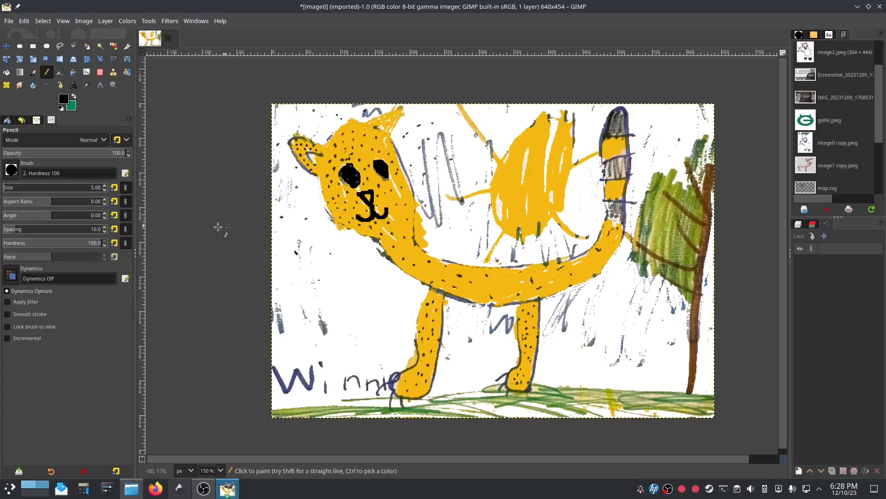
Step: Set up the Pencil with a white (ffffff) foreground color and a brush size of 70
{"action": "left_click", "coordinate": [7, 73]}
{"action": "left_click", "coordinate": [33, 73]}
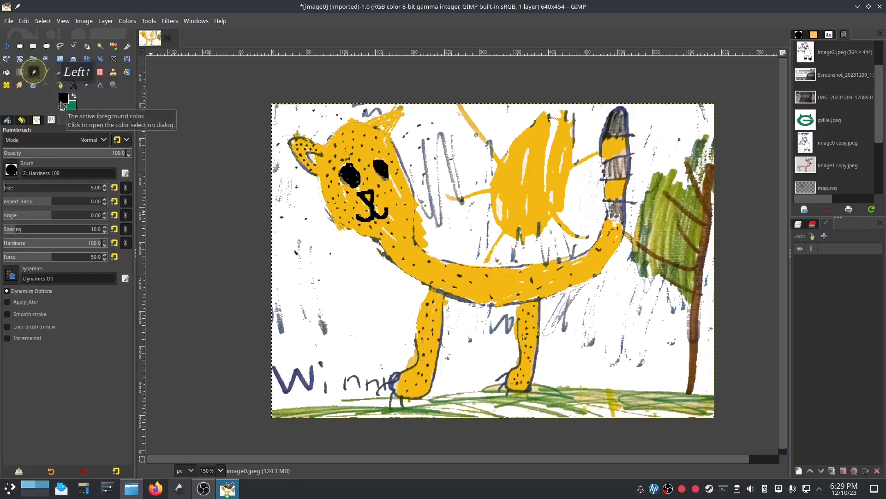
{"action": "left_click", "coordinate": [62, 102]}
{"action": "left_click", "coordinate": [176, 188]}
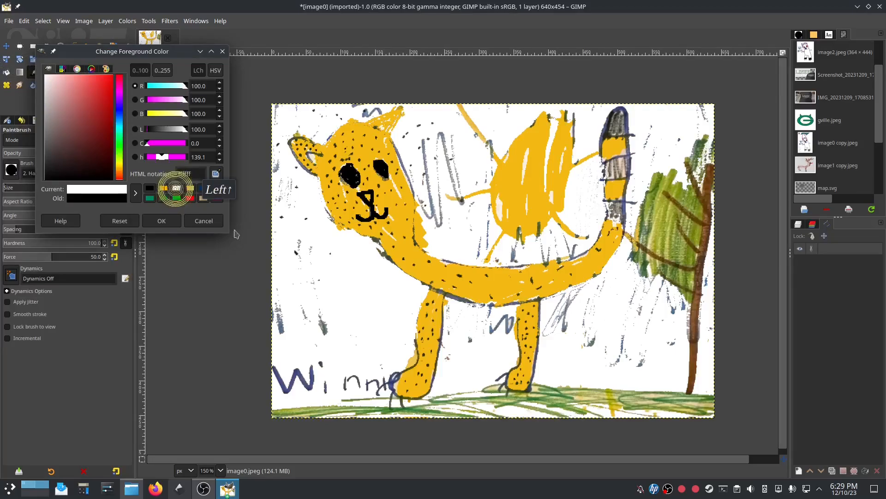
{"action": "left_click", "coordinate": [161, 221]}
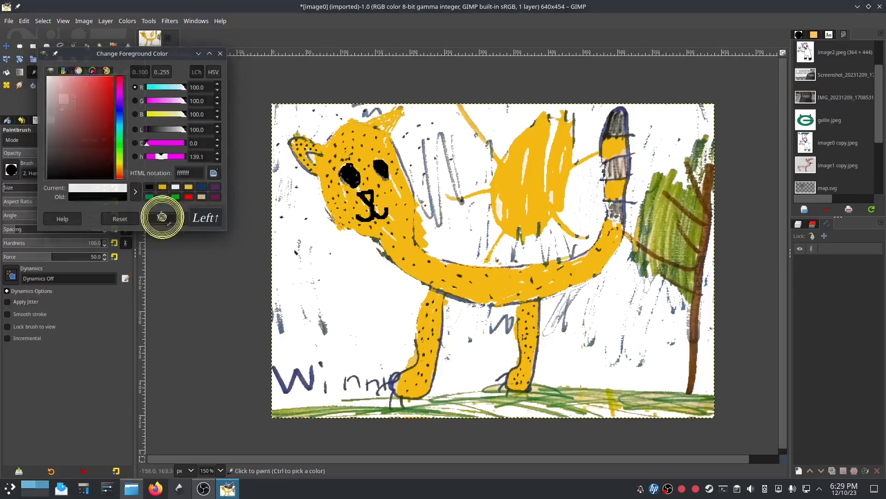
{"action": "left_click", "coordinate": [45, 73]}
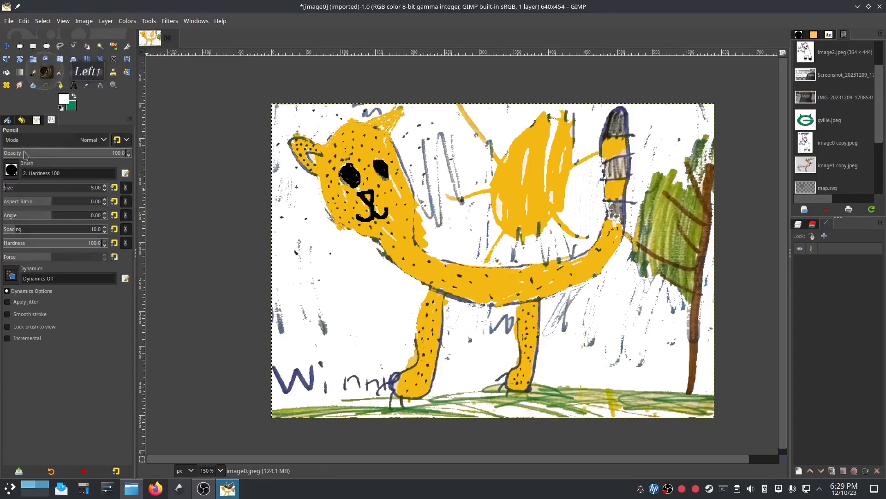
{"action": "left_click", "coordinate": [11, 188]}
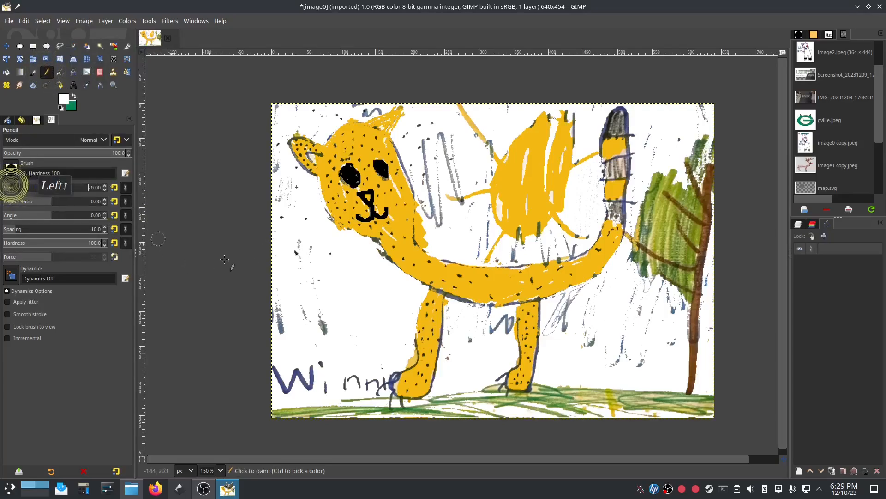
{"action": "left_click", "coordinate": [21, 188]}
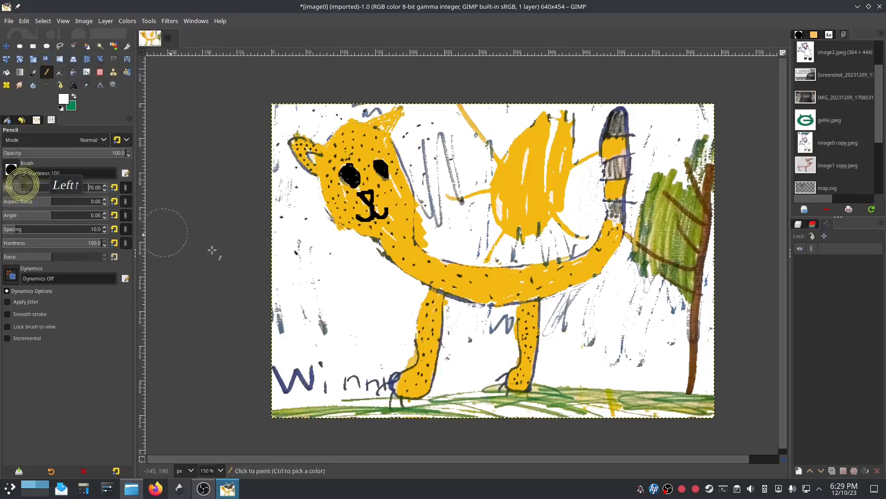
Step: Paint white over the blue scribbles in front of the cat below its head and between its two legs
{"action": "left_click", "coordinate": [306, 253]}
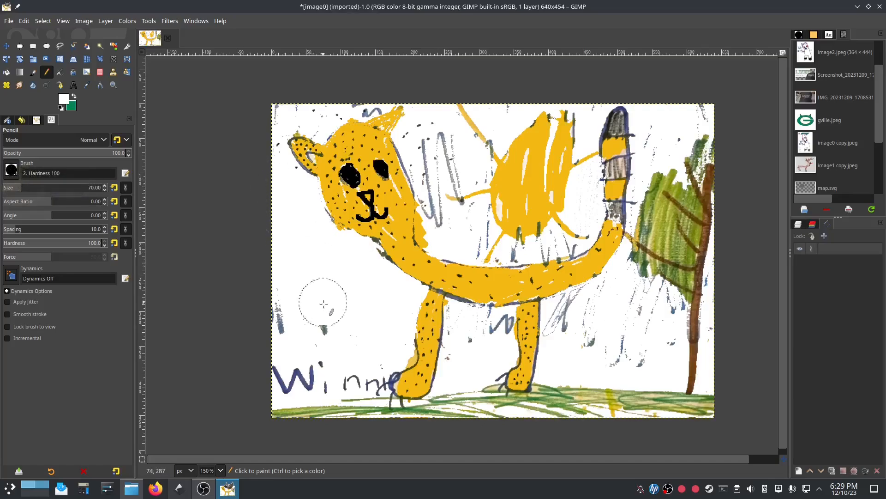
{"action": "left_click", "coordinate": [306, 310]}
{"action": "left_click", "coordinate": [471, 333]}
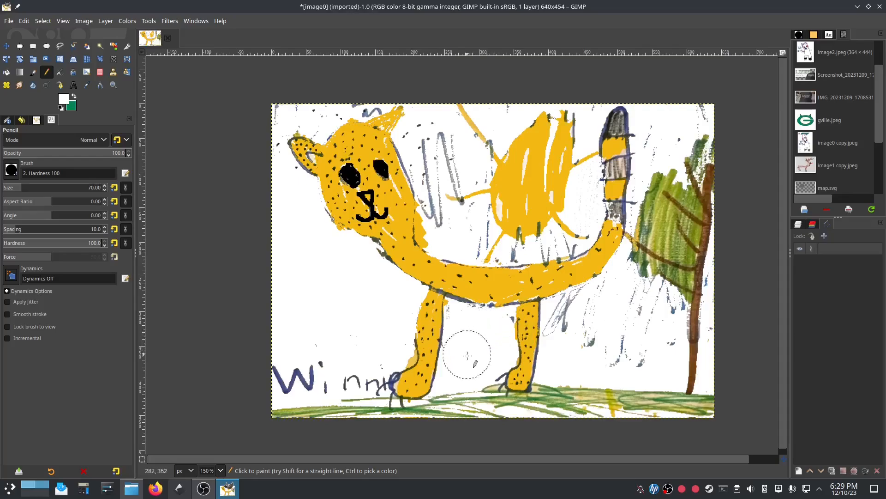
{"action": "left_click", "coordinate": [468, 356]}
Step: Paint white over the scribbles between the rear leg and the tree, undoing the stroke that cuts into the trunk
{"action": "left_click", "coordinate": [601, 332]}
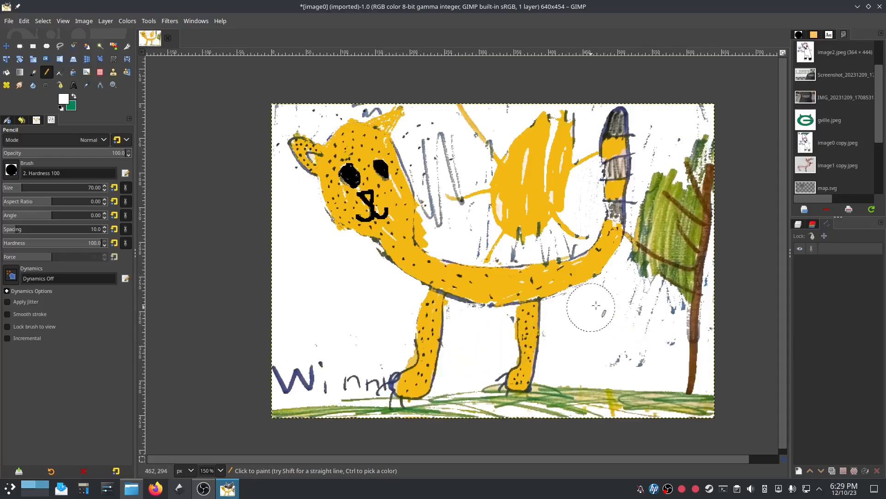
{"action": "left_click_drag", "start_coordinate": [633, 295], "coordinate": [678, 307]}
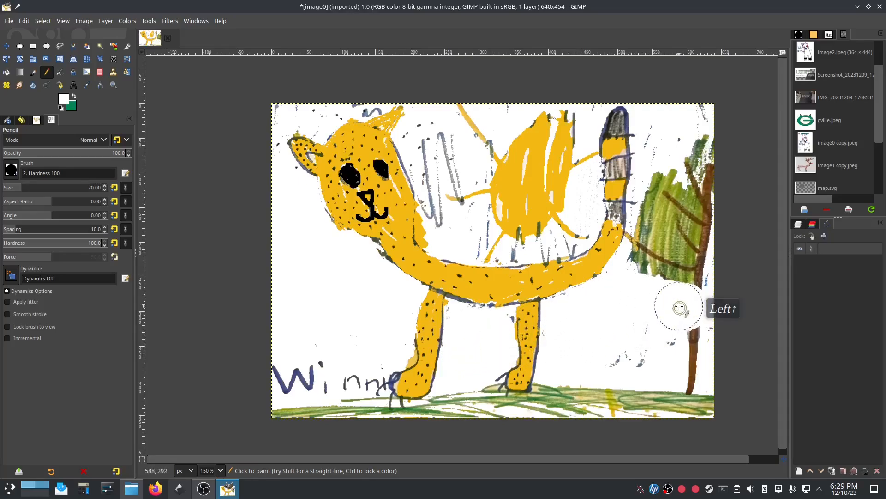
{"action": "key", "text": "ctrl+z"}
{"action": "mouse_move", "coordinate": [588, 348]}
{"action": "left_mouse_down"}
{"action": "mouse_move", "coordinate": [570, 340]}
{"action": "mouse_move", "coordinate": [577, 317]}
{"action": "left_mouse_up"}
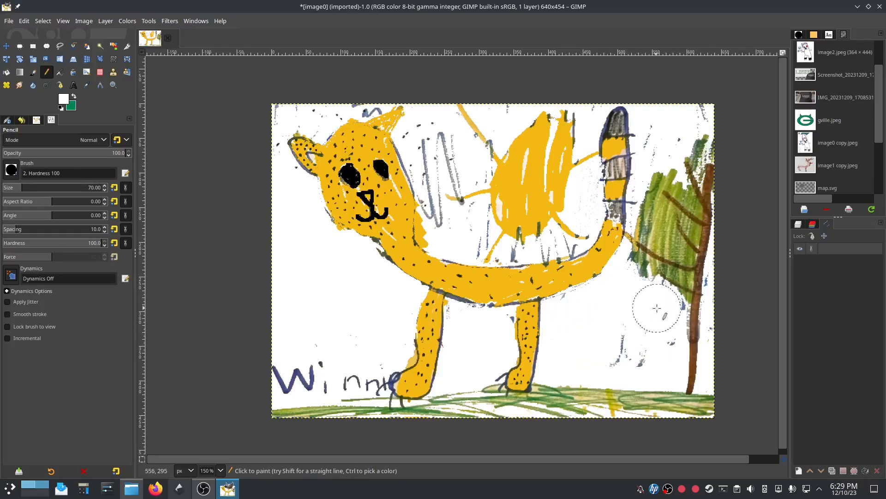
{"action": "left_click", "coordinate": [633, 353]}
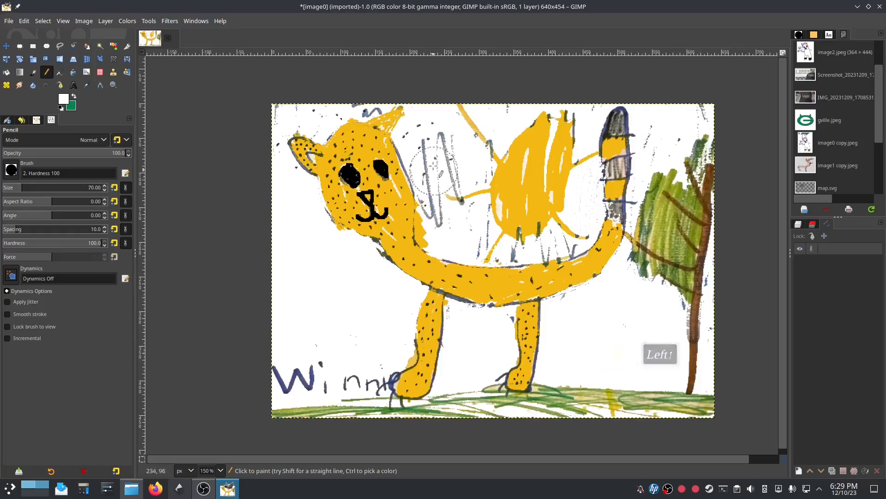
Step: Paint white over the gray scribbles between the cat's head and the sun and the marks above the head
{"action": "left_click_drag", "start_coordinate": [421, 134], "coordinate": [441, 214]}
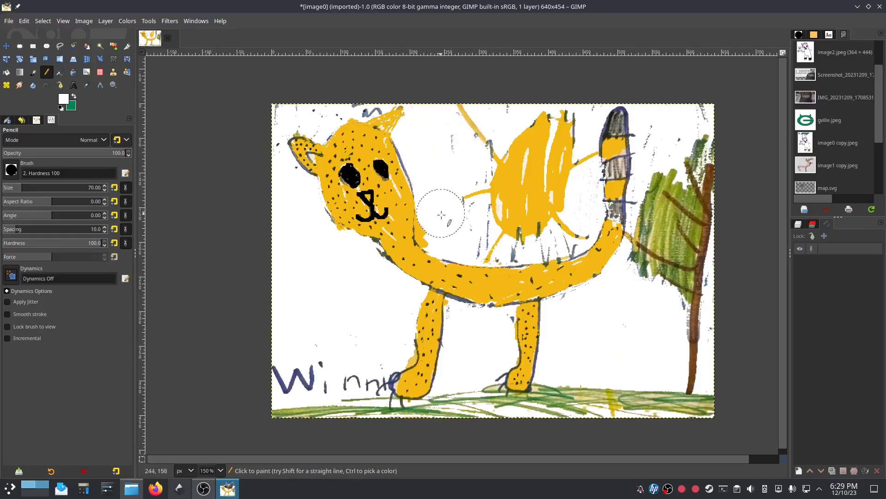
{"action": "left_click", "coordinate": [472, 239]}
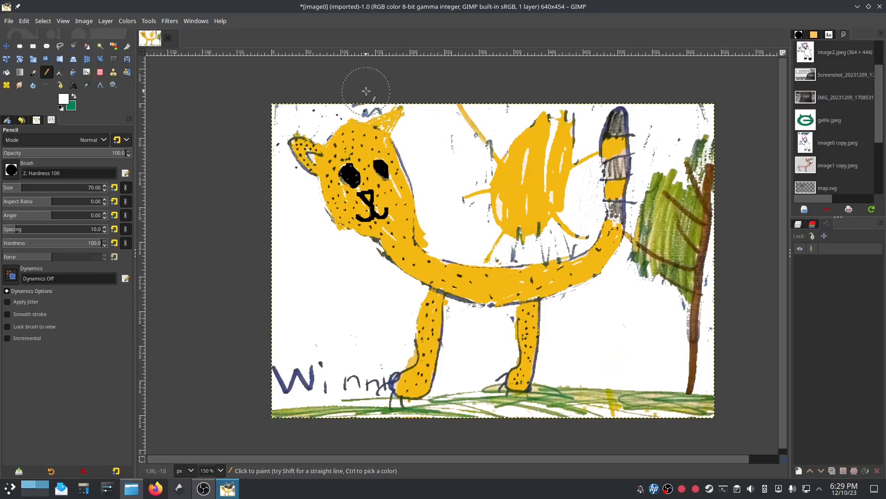
{"action": "left_click", "coordinate": [281, 110]}
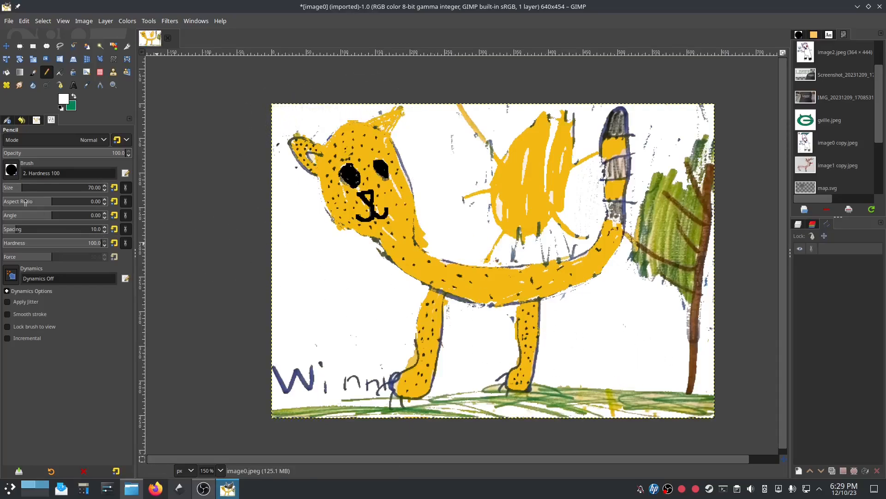
Step: Reduce the brush size to 15 and paint white over the scribbles around the sun, beside the tail and above the tree
{"action": "left_click_drag", "start_coordinate": [11, 187], "coordinate": [10, 187]}
{"action": "left_click_drag", "start_coordinate": [513, 256], "coordinate": [566, 249]}
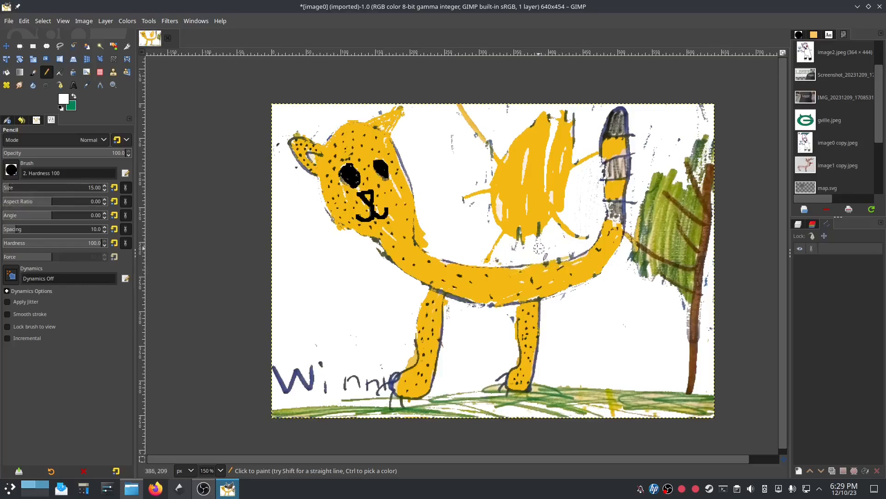
{"action": "left_click", "coordinate": [510, 246]}
{"action": "left_click_drag", "start_coordinate": [494, 138], "coordinate": [484, 150]}
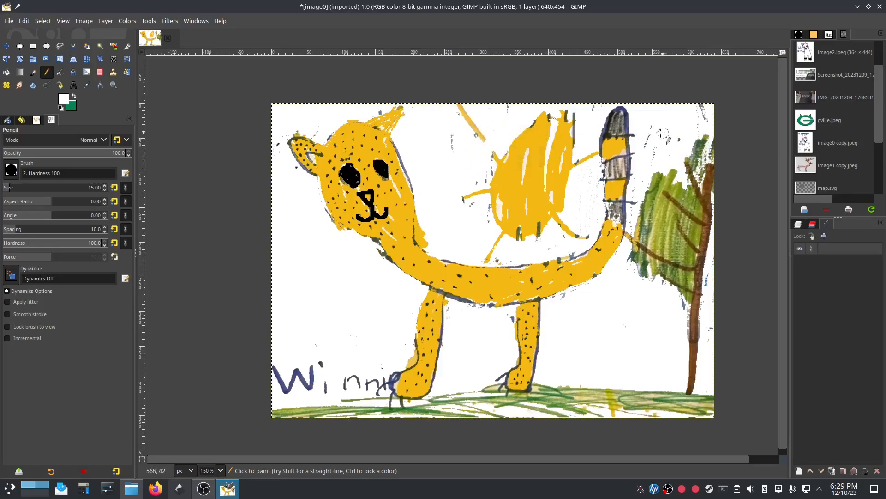
{"action": "left_click", "coordinate": [649, 152]}
{"action": "left_click", "coordinate": [702, 111]}
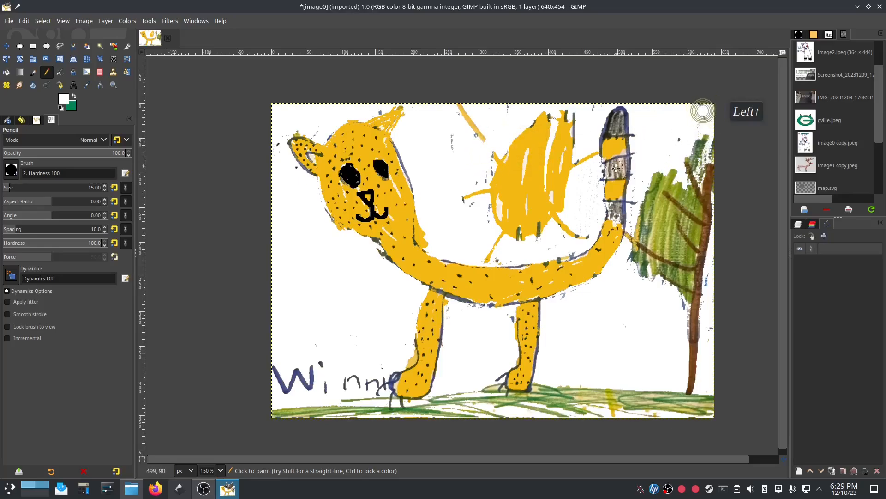
{"action": "left_click_drag", "start_coordinate": [590, 173], "coordinate": [589, 225]}
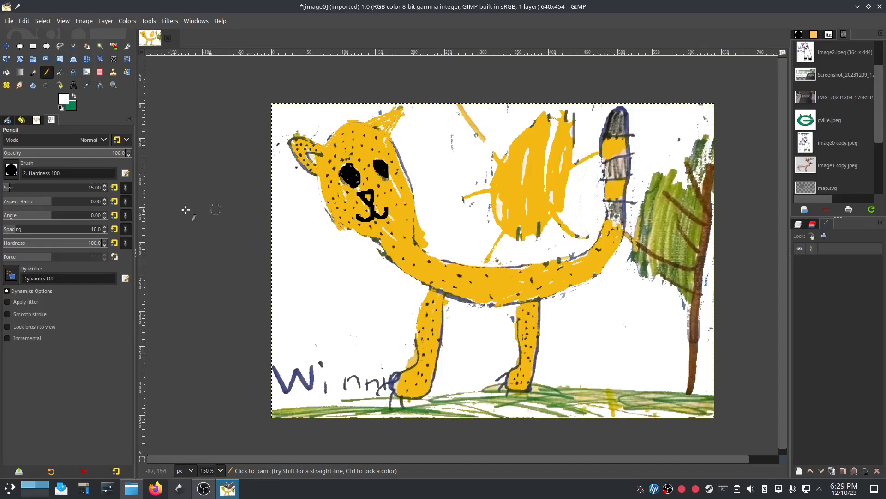
Step: Set the foreground color to yellow f3b912 and paint over the dark marks along the sun's lower edge
{"action": "left_click", "coordinate": [65, 100]}
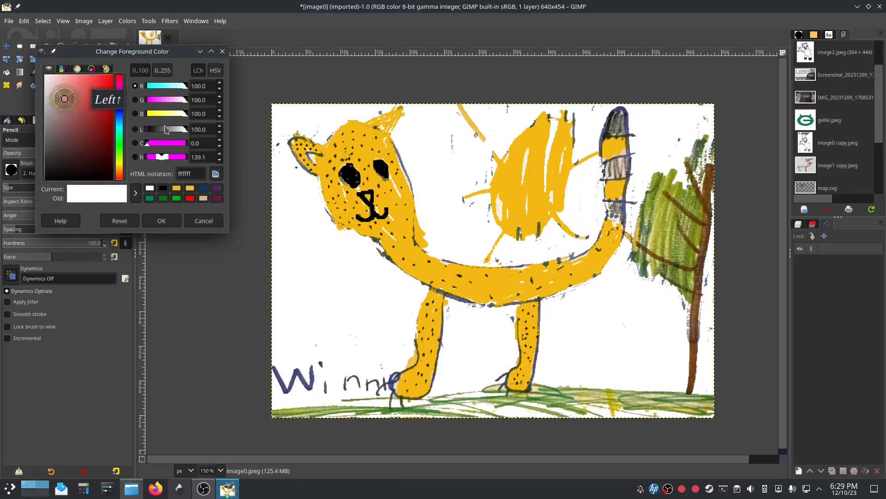
{"action": "left_click", "coordinate": [177, 192]}
{"action": "left_click", "coordinate": [526, 233]}
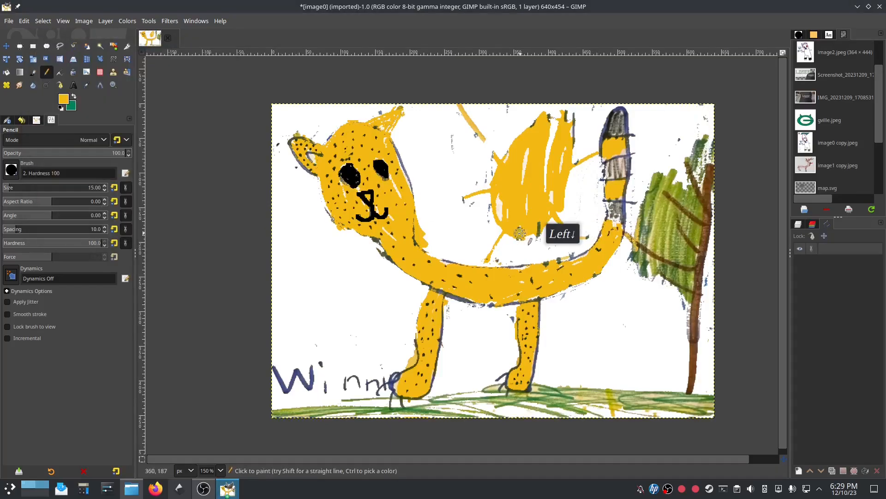
{"action": "left_click", "coordinate": [527, 229]}
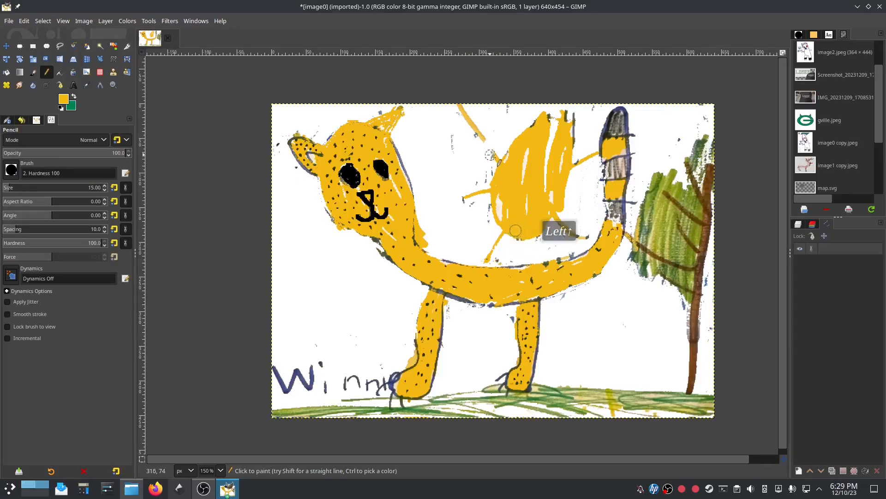
Step: Set the brush size to 9, then repair and thicken the sun's rays facing the cat's head and even out the sun's outline in yellow
{"action": "left_click_drag", "start_coordinate": [497, 156], "coordinate": [480, 135]}
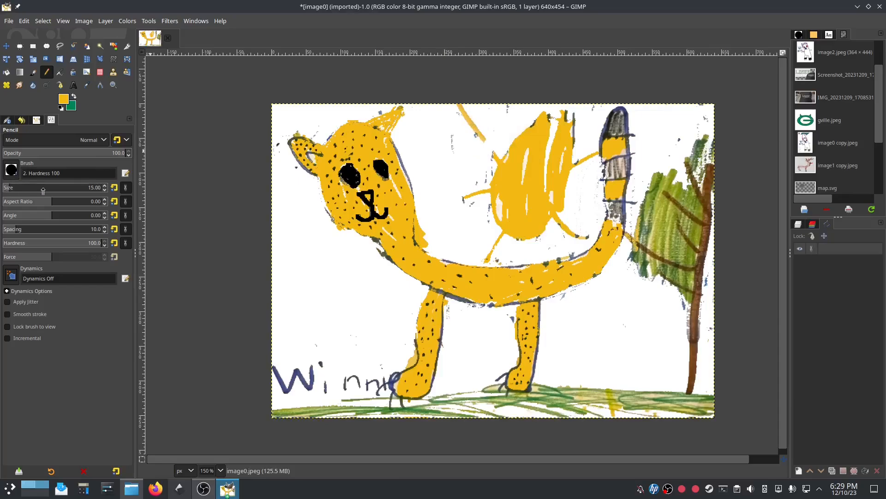
{"action": "left_click", "coordinate": [106, 191]}
{"action": "left_click", "coordinate": [106, 191]}
{"action": "left_click", "coordinate": [106, 192]}
{"action": "left_click", "coordinate": [105, 192]}
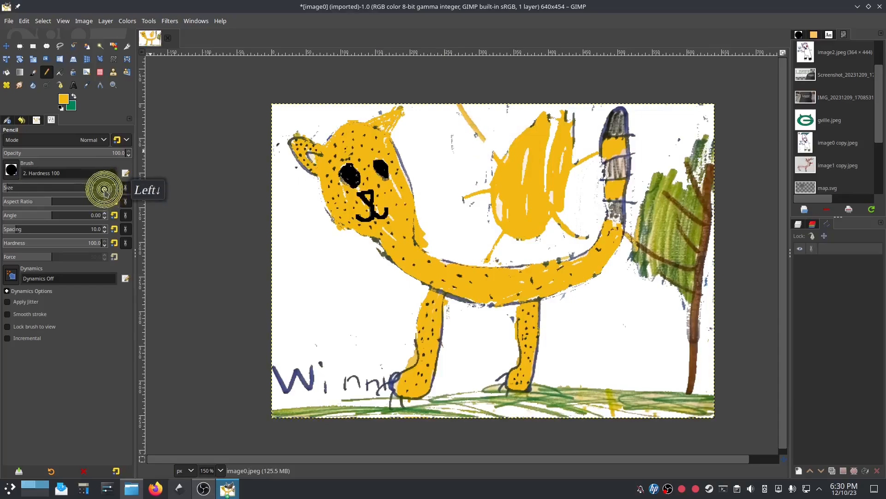
{"action": "left_click", "coordinate": [106, 192]}
{"action": "left_click", "coordinate": [106, 191]}
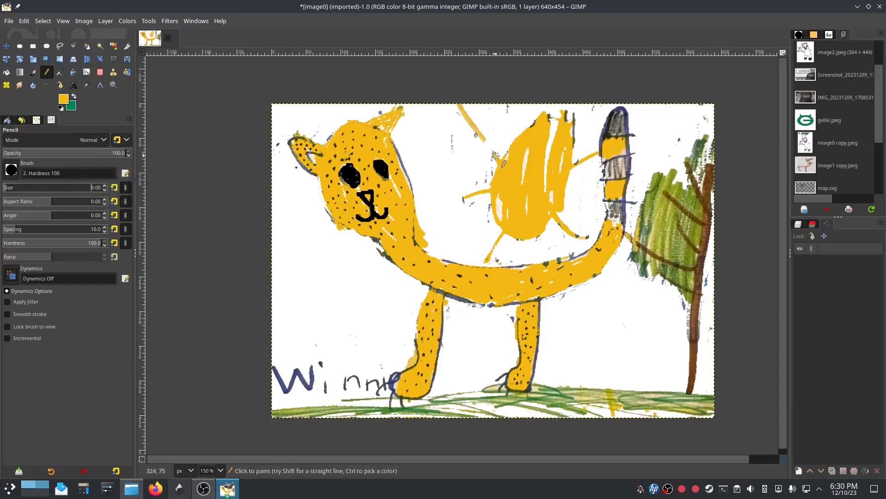
{"action": "left_click_drag", "start_coordinate": [496, 156], "coordinate": [451, 98]}
{"action": "left_click_drag", "start_coordinate": [493, 189], "coordinate": [467, 198]}
{"action": "left_click_drag", "start_coordinate": [504, 232], "coordinate": [487, 260]}
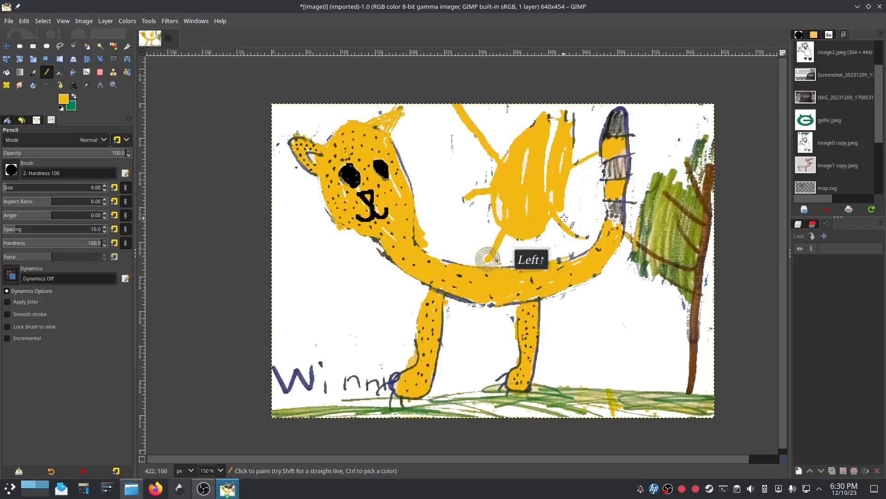
{"action": "mouse_move", "coordinate": [562, 122]}
{"action": "left_mouse_down"}
{"action": "mouse_move", "coordinate": [548, 115]}
{"action": "mouse_move", "coordinate": [572, 122]}
{"action": "mouse_move", "coordinate": [569, 148]}
{"action": "left_mouse_up"}
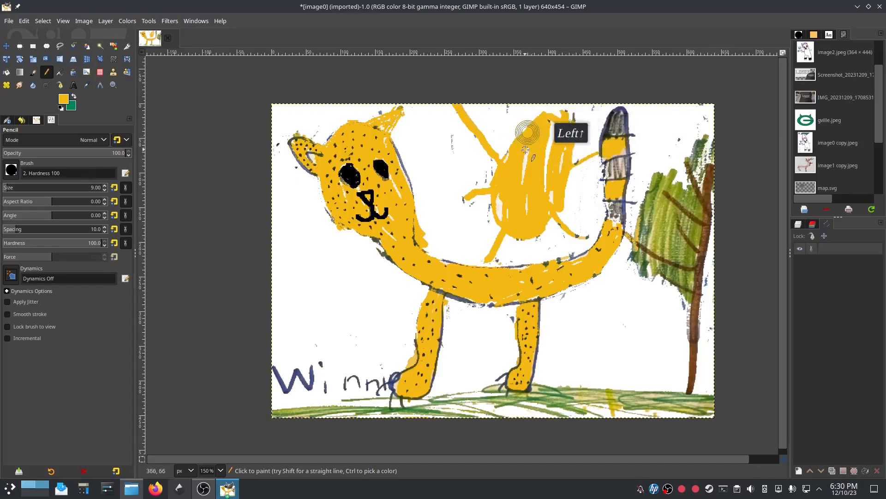
{"action": "left_click_drag", "start_coordinate": [491, 193], "coordinate": [489, 217]}
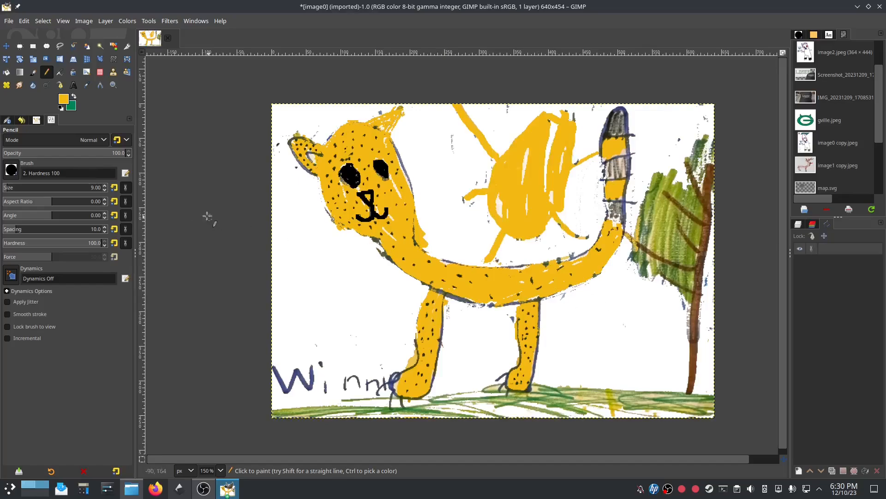
Step: Set the foreground color to green 0b8a11
{"action": "left_click", "coordinate": [73, 95]}
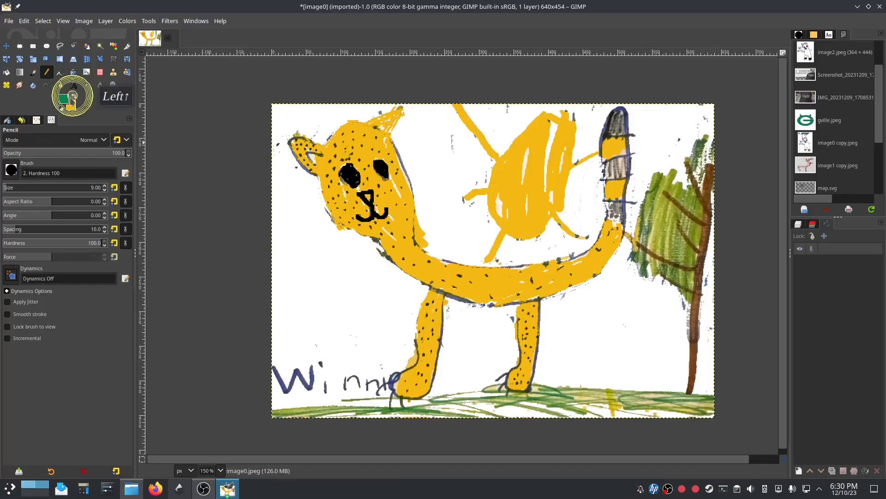
{"action": "left_click", "coordinate": [65, 98]}
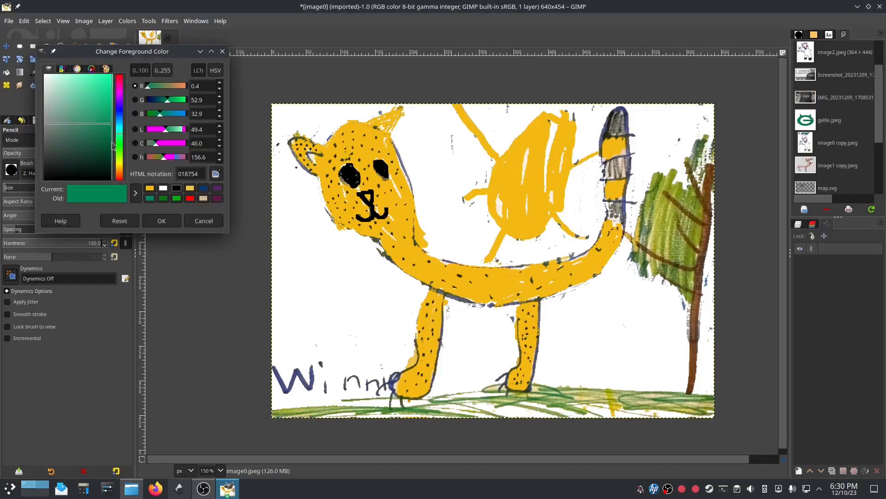
{"action": "left_click", "coordinate": [177, 198]}
{"action": "left_click", "coordinate": [163, 198]}
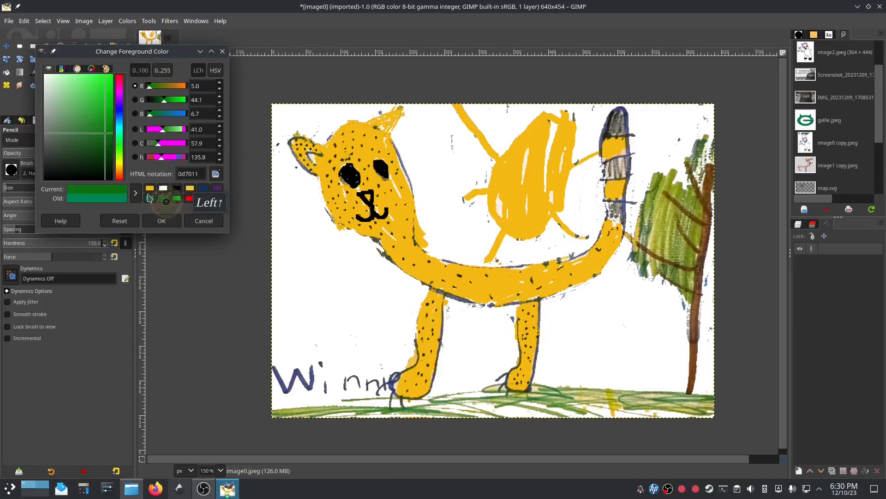
{"action": "left_click", "coordinate": [108, 126]}
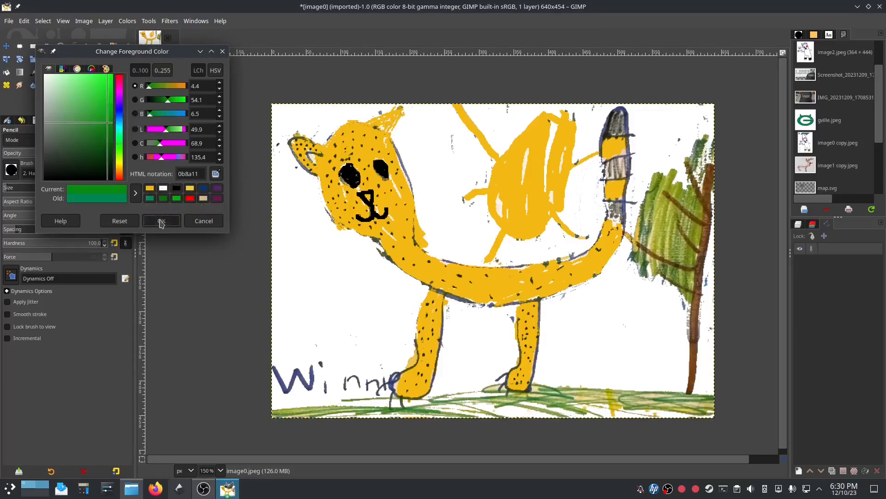
{"action": "left_click", "coordinate": [162, 220]}
Step: Fill the upper and middle areas of the tree's foliage with green using Bucket Fill
{"action": "left_click", "coordinate": [664, 231]}
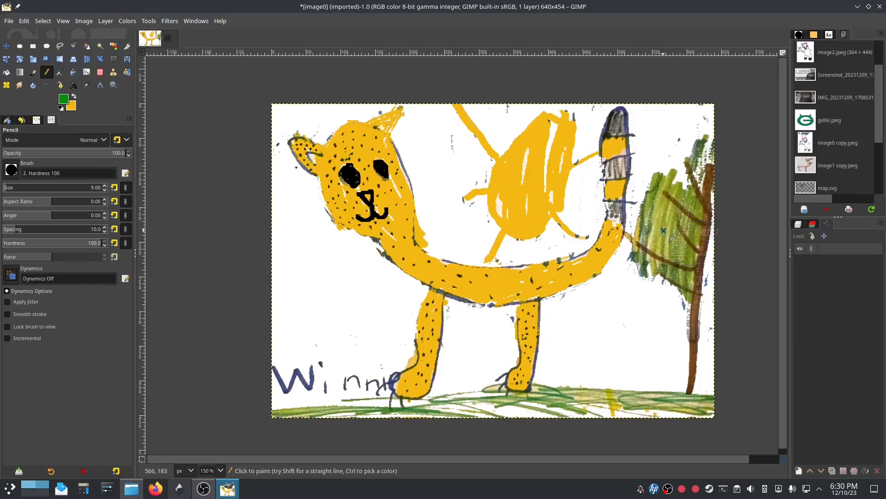
{"action": "left_click", "coordinate": [6, 72]}
{"action": "left_click", "coordinate": [651, 226]}
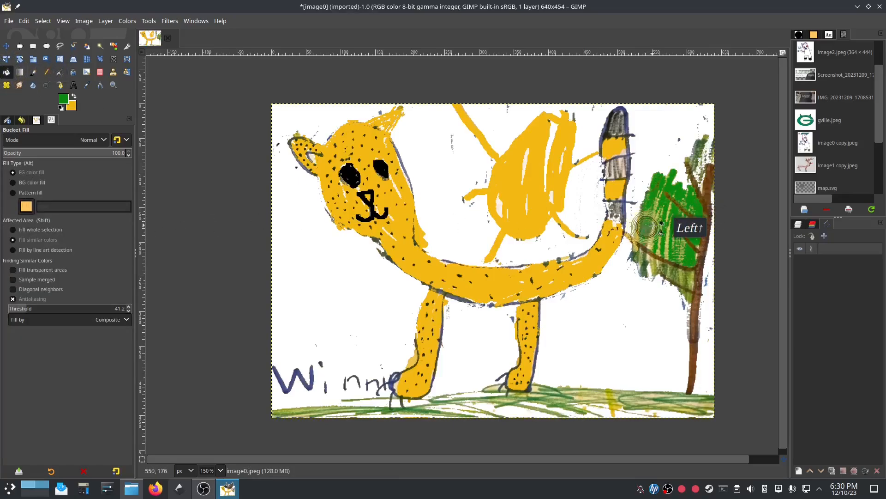
{"action": "left_click", "coordinate": [658, 204]}
{"action": "left_click", "coordinate": [664, 233]}
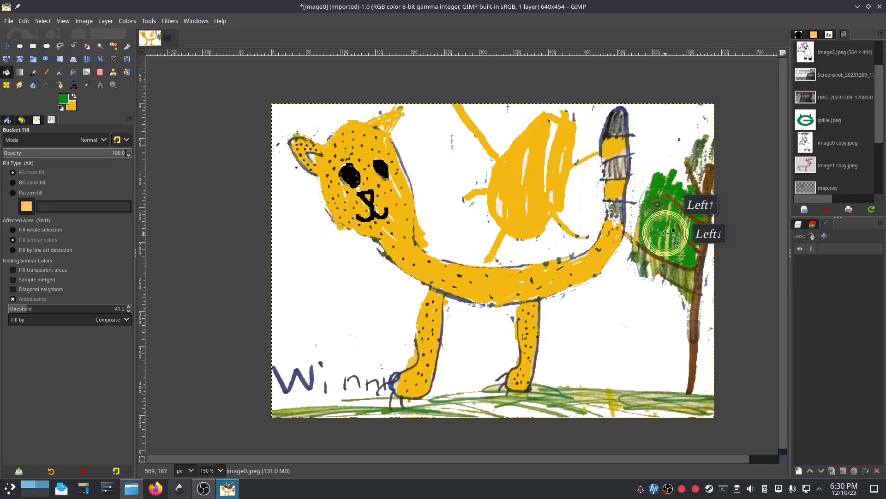
{"action": "left_click", "coordinate": [669, 238]}
{"action": "left_click", "coordinate": [667, 215]}
{"action": "left_click", "coordinate": [669, 213]}
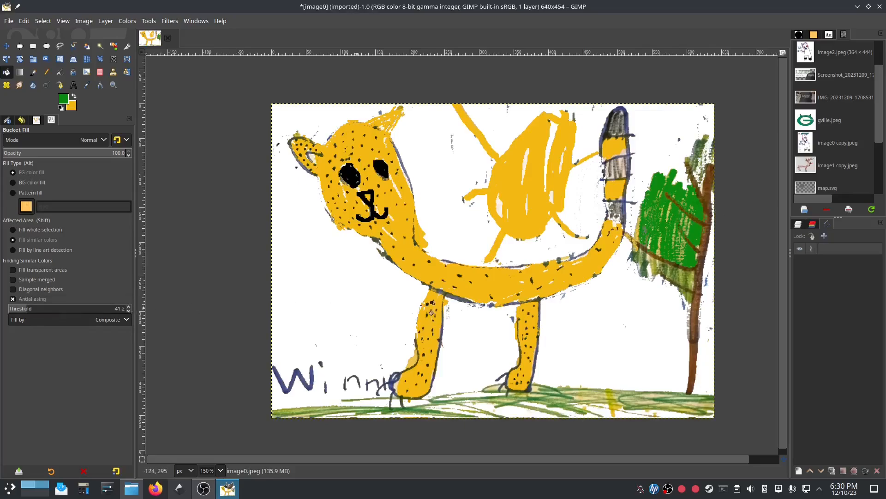
Step: Fill the foliage below the lowest branch and the leftover patches between the branches with green
{"action": "left_click", "coordinate": [652, 274]}
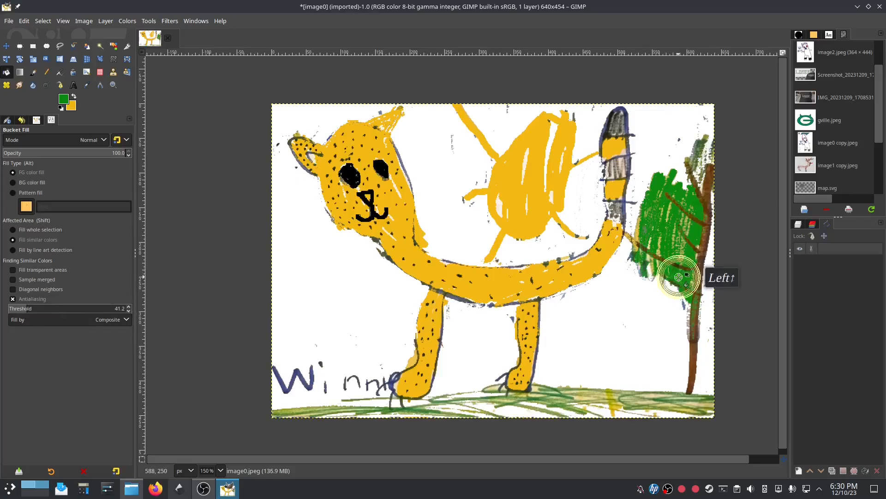
{"action": "left_click", "coordinate": [650, 262]}
{"action": "left_click", "coordinate": [633, 236]}
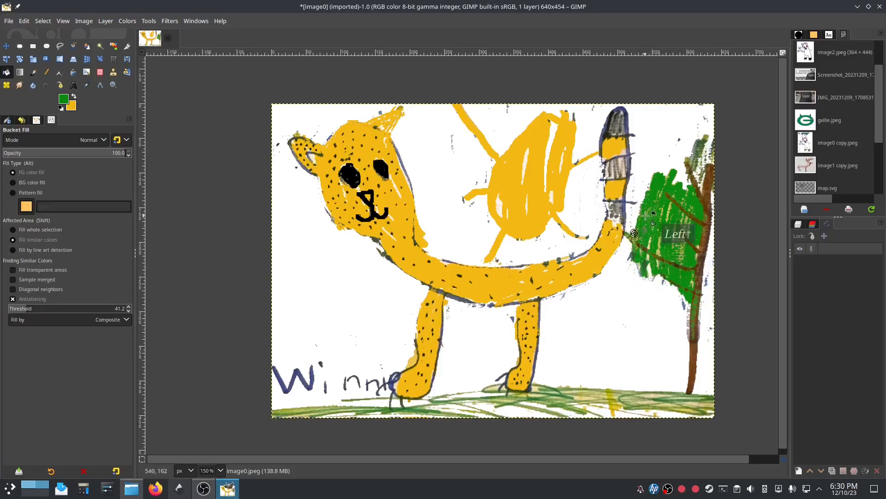
{"action": "left_click", "coordinate": [645, 216]}
{"action": "left_click", "coordinate": [659, 242]}
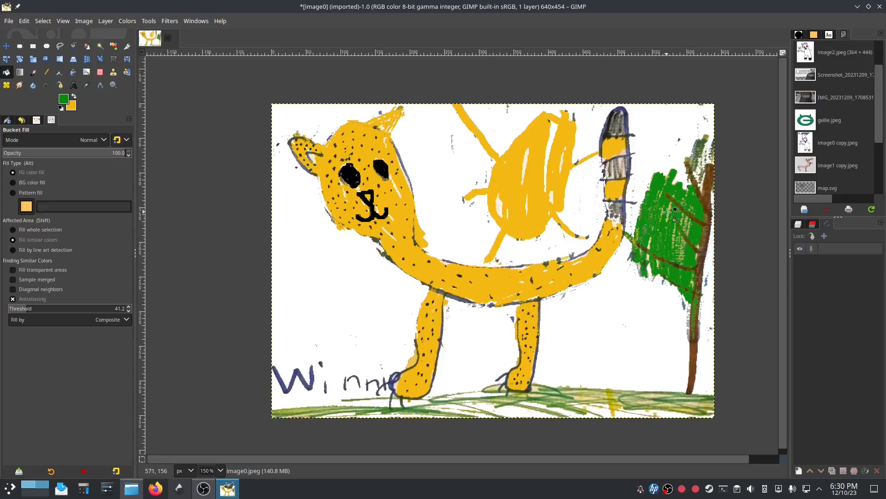
{"action": "left_click", "coordinate": [668, 212]}
{"action": "left_click", "coordinate": [683, 223]}
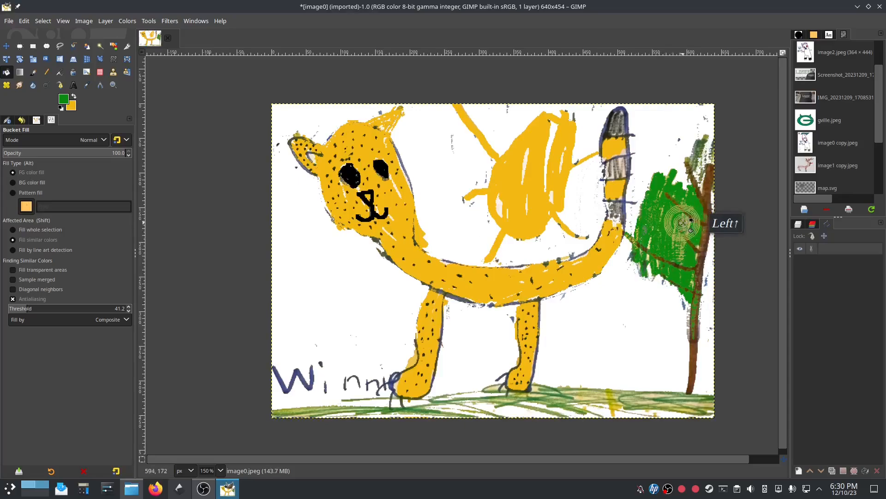
{"action": "left_click", "coordinate": [681, 248]}
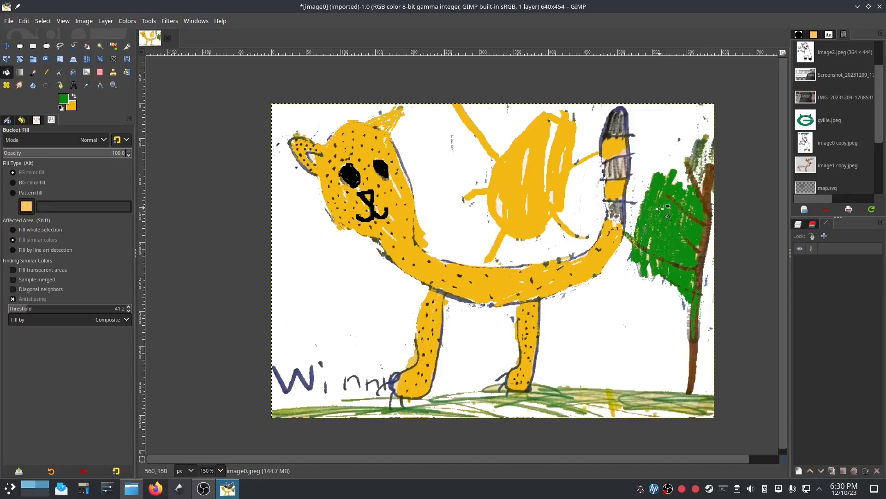
Step: Fill the remaining foliage gaps and the small tuft atop the tree with green, undoing the fills that spill into the background and trunk
{"action": "left_click", "coordinate": [693, 202]}
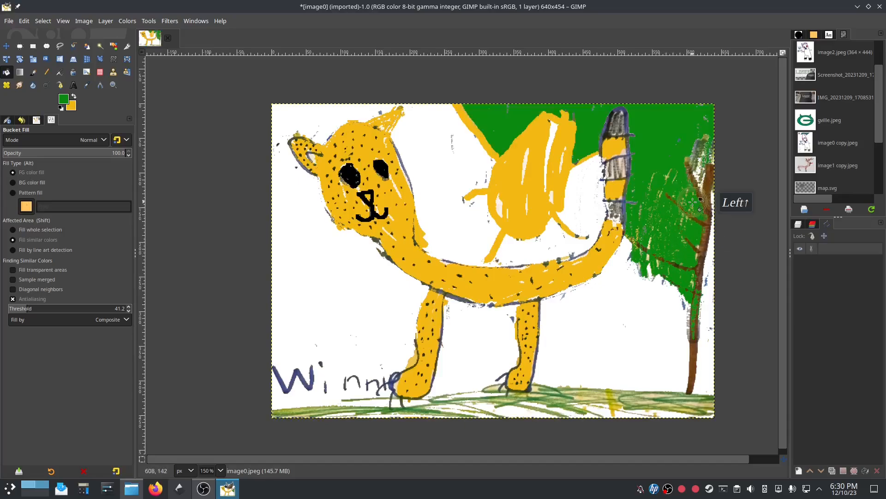
{"action": "left_click", "coordinate": [696, 157]}
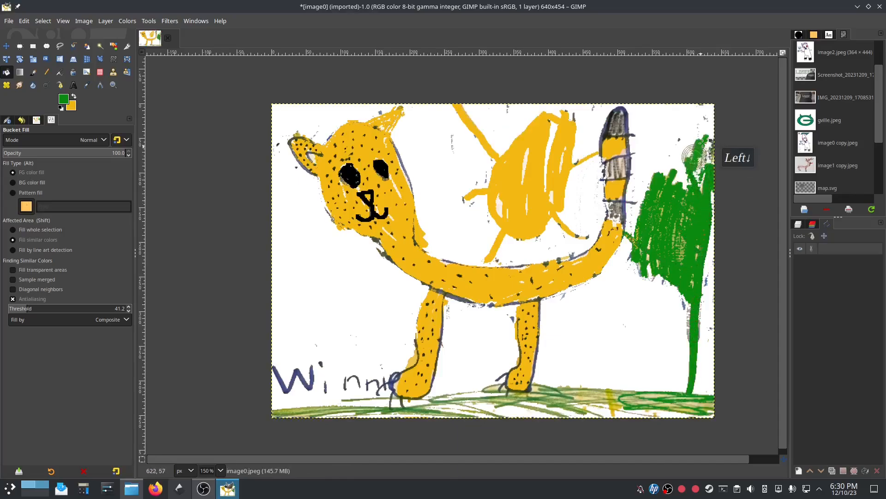
{"action": "left_click", "coordinate": [689, 223]}
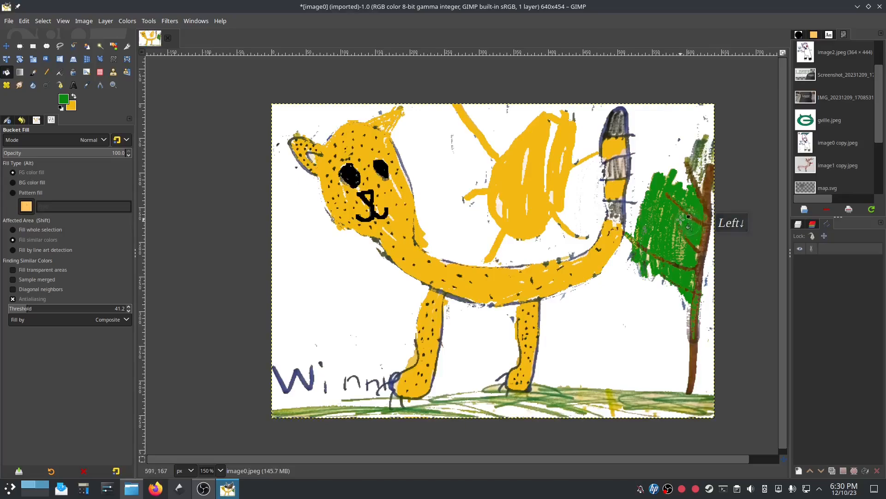
{"action": "mouse_move", "coordinate": [680, 220]}
{"action": "left_mouse_down"}
{"action": "mouse_move", "coordinate": [683, 253]}
{"action": "mouse_move", "coordinate": [666, 229]}
{"action": "left_mouse_up"}
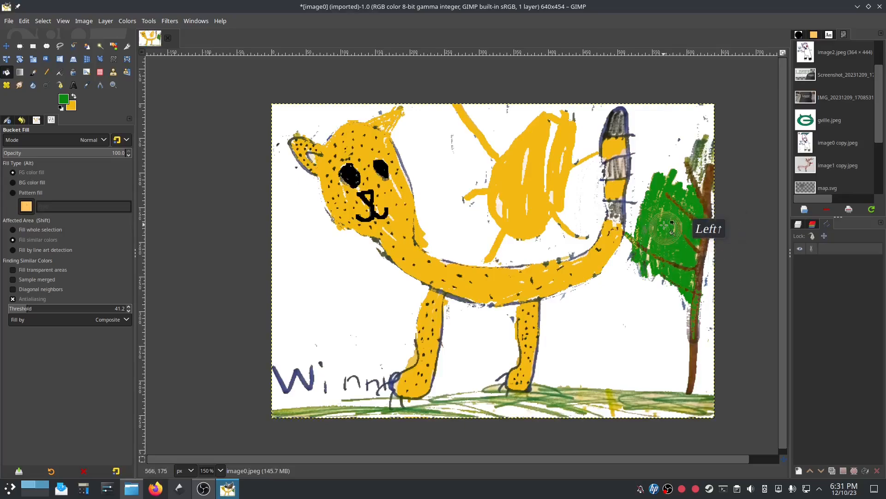
{"action": "left_click", "coordinate": [669, 225]}
{"action": "left_click", "coordinate": [658, 210]}
{"action": "left_click", "coordinate": [638, 233]}
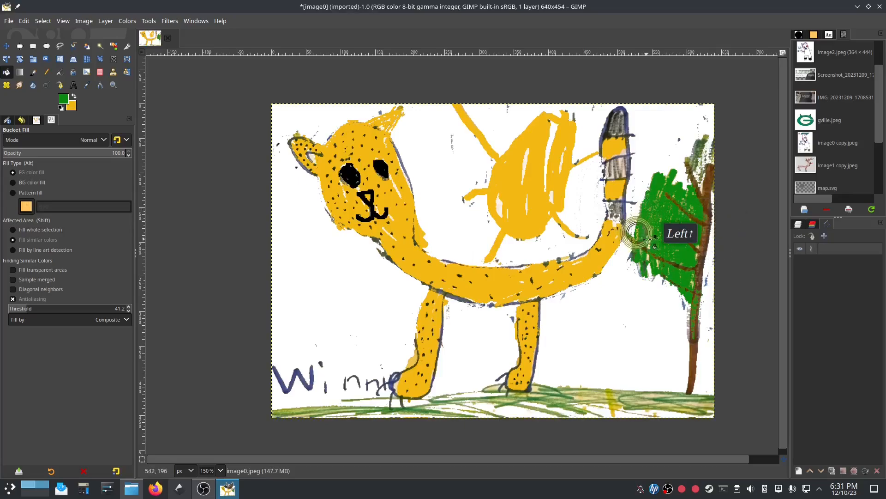
{"action": "left_click", "coordinate": [700, 149]}
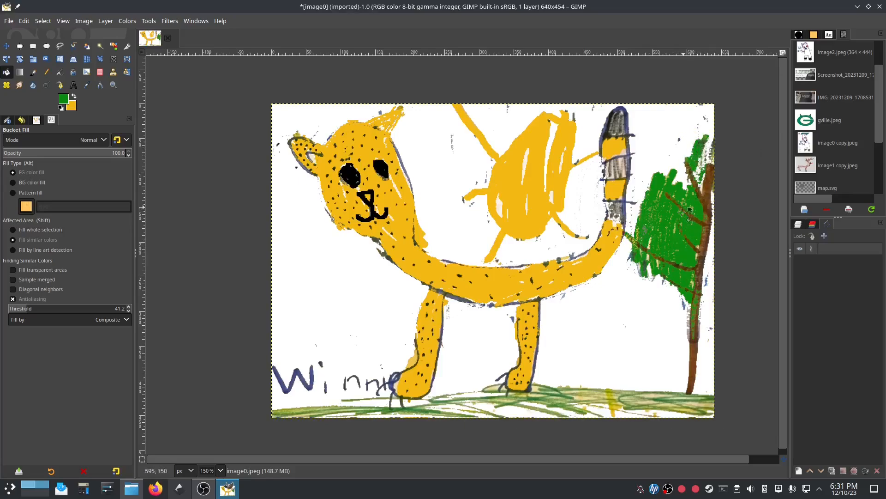
{"action": "left_click", "coordinate": [644, 267]}
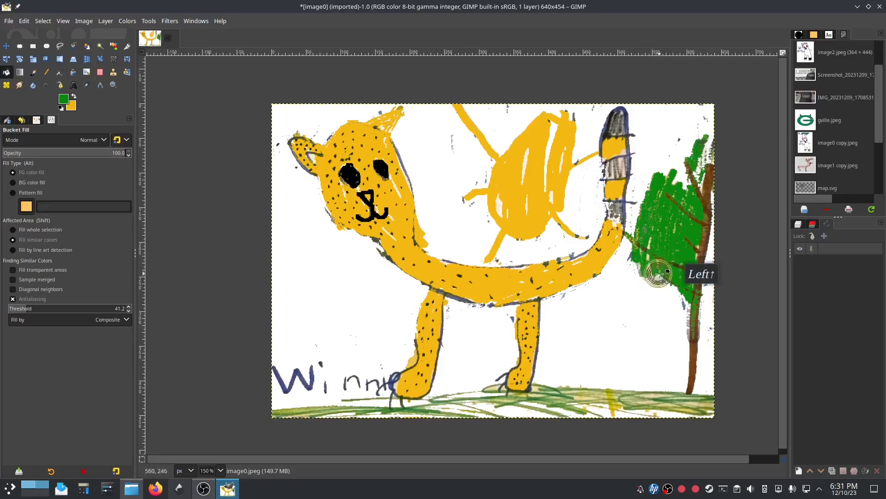
Step: Set the foreground color to the brown sampled from the lower tree trunk, keeping green as the background color
{"action": "left_click", "coordinate": [74, 95]}
{"action": "left_click", "coordinate": [65, 99]}
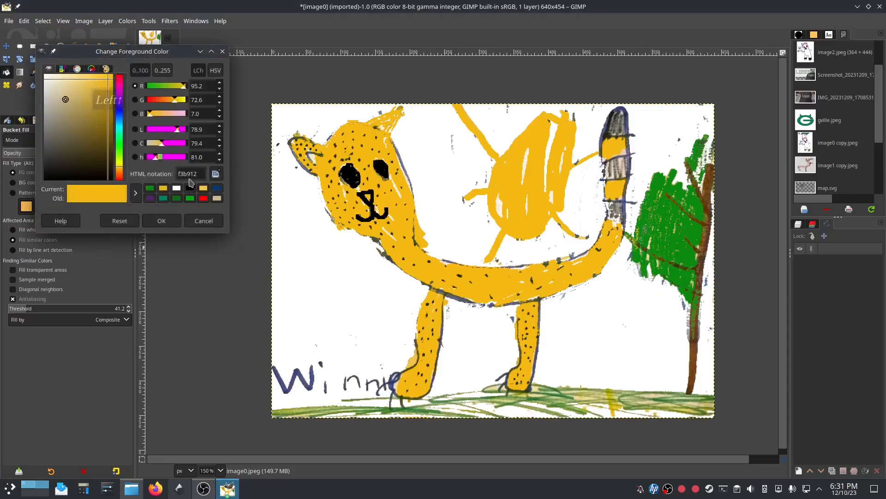
{"action": "left_click", "coordinate": [219, 175]}
{"action": "left_click", "coordinate": [692, 364]}
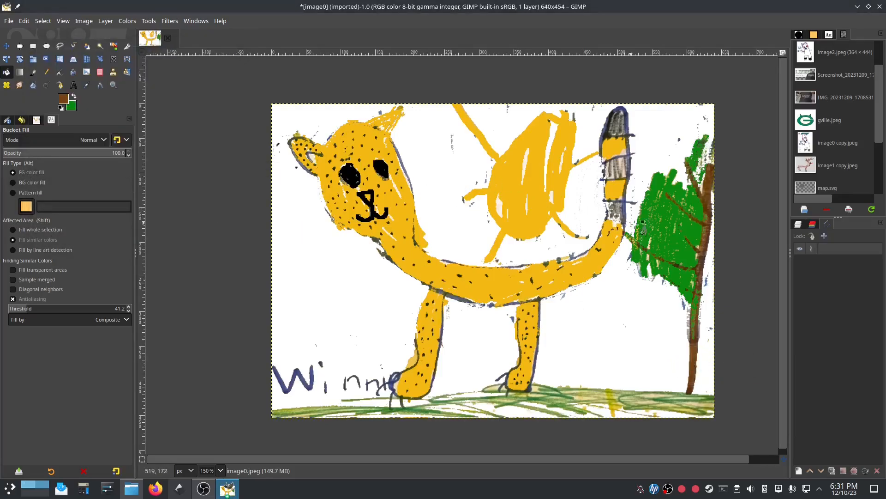
Step: Fill the tree trunk with brown and paint over its streaky parts using the Pencil
{"action": "left_click", "coordinate": [701, 263]}
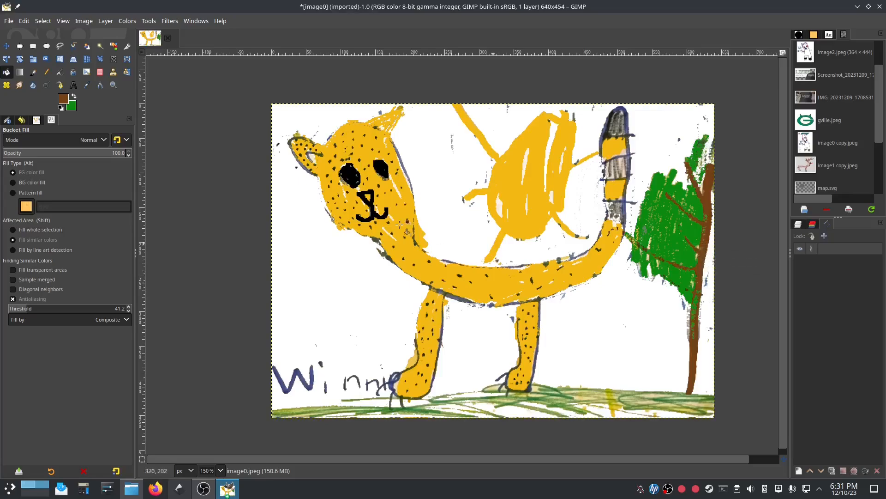
{"action": "left_click", "coordinate": [48, 72]}
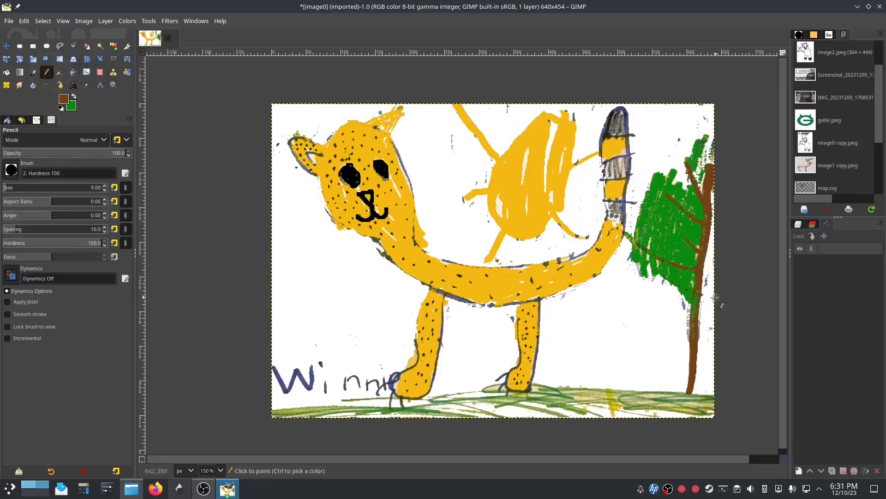
{"action": "left_click_drag", "start_coordinate": [699, 290], "coordinate": [693, 326]}
{"action": "left_click_drag", "start_coordinate": [706, 236], "coordinate": [707, 229]}
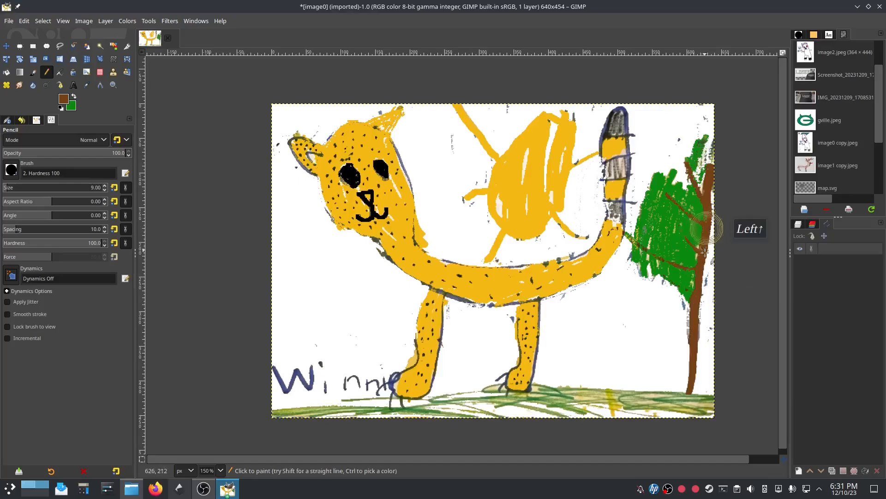
Step: Trace the tree's branches with thicker brown Pencil strokes and cover the remaining rough spots on the lower trunk
{"action": "left_click_drag", "start_coordinate": [700, 271], "coordinate": [643, 247]}
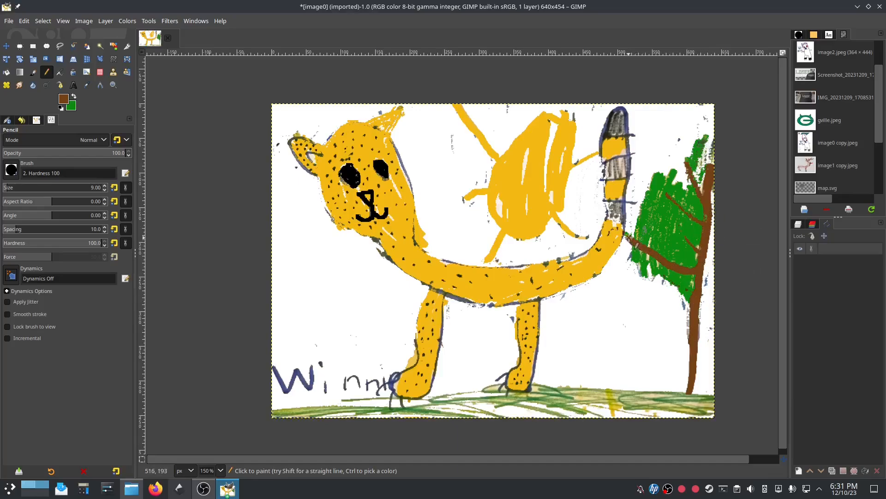
{"action": "left_click_drag", "start_coordinate": [700, 254], "coordinate": [705, 220]}
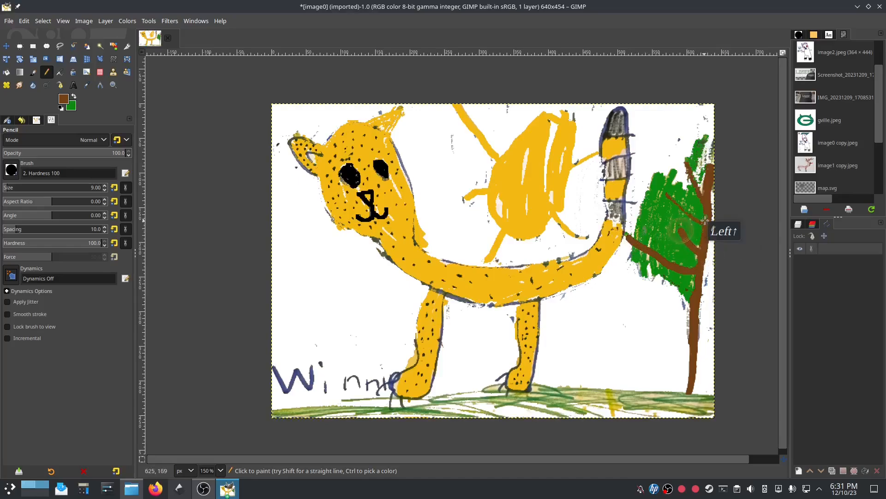
{"action": "mouse_move", "coordinate": [665, 192]}
{"action": "left_mouse_down"}
{"action": "mouse_move", "coordinate": [695, 193]}
{"action": "mouse_move", "coordinate": [685, 169]}
{"action": "left_mouse_up"}
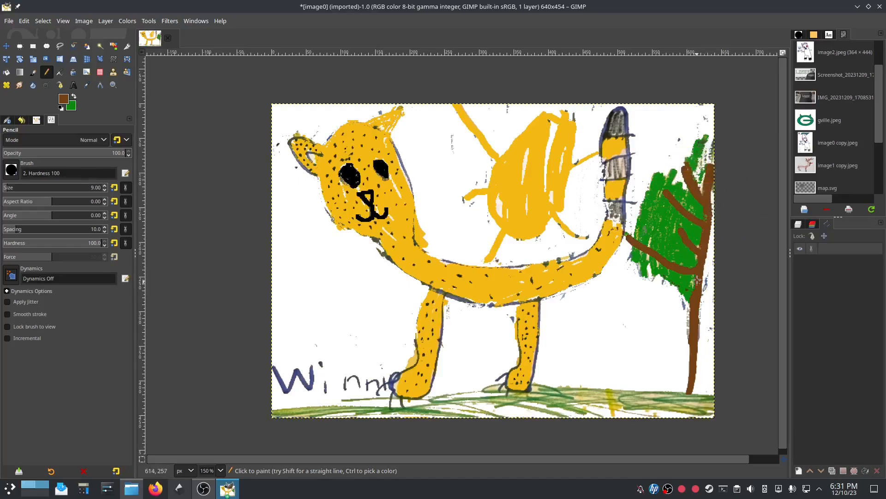
{"action": "left_click_drag", "start_coordinate": [697, 280], "coordinate": [691, 310]}
{"action": "left_click_drag", "start_coordinate": [692, 347], "coordinate": [691, 352]}
Step: Make green the foreground color, dab it onto the grass near the tree, and Bucket Fill the main grass areas with it
{"action": "left_click", "coordinate": [74, 96]}
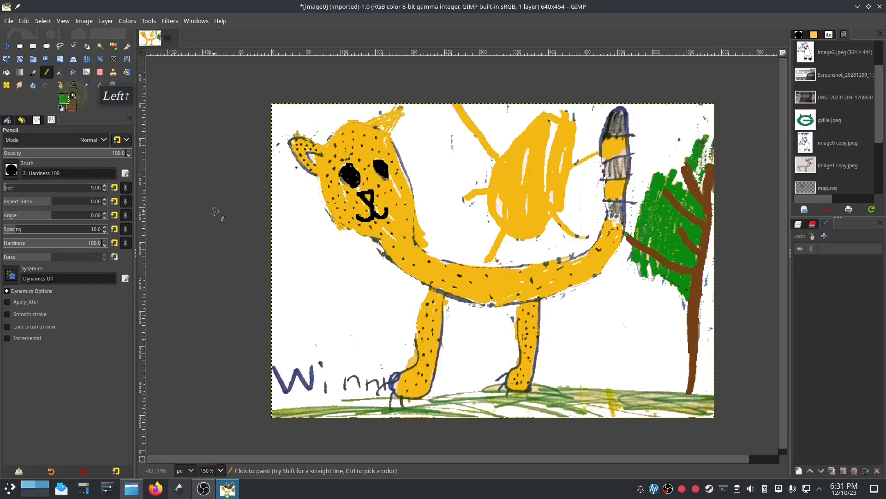
{"action": "left_click", "coordinate": [632, 405]}
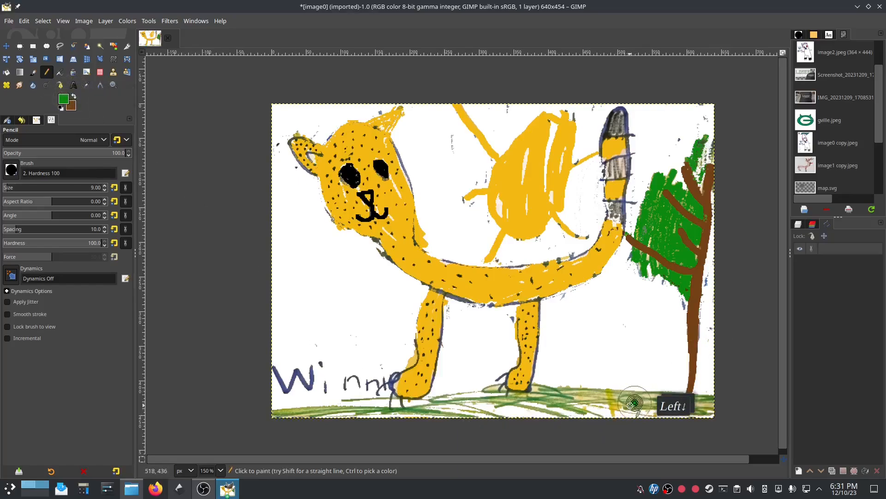
{"action": "left_click", "coordinate": [6, 72]}
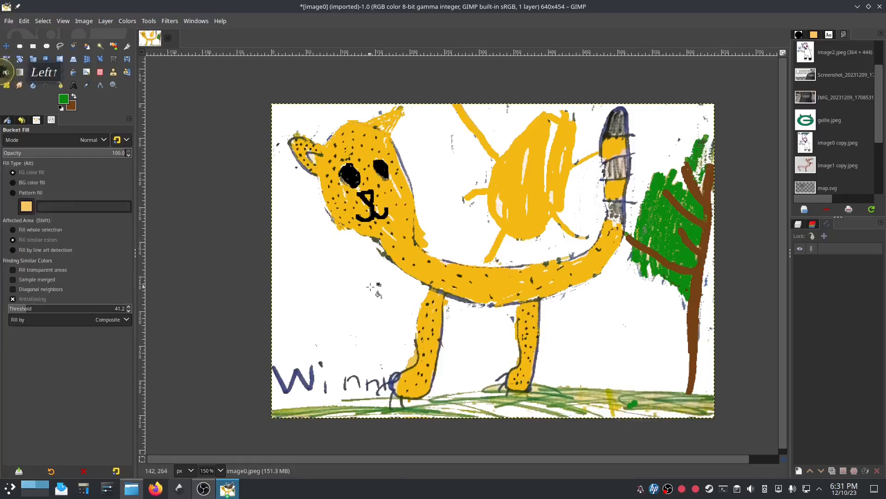
{"action": "left_click", "coordinate": [585, 400]}
{"action": "left_click", "coordinate": [557, 398]}
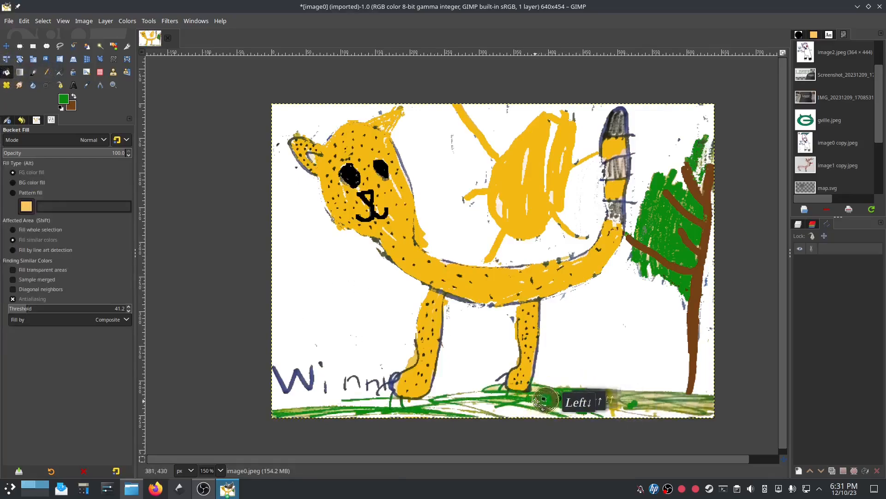
{"action": "left_click", "coordinate": [625, 399]}
{"action": "left_click", "coordinate": [611, 400]}
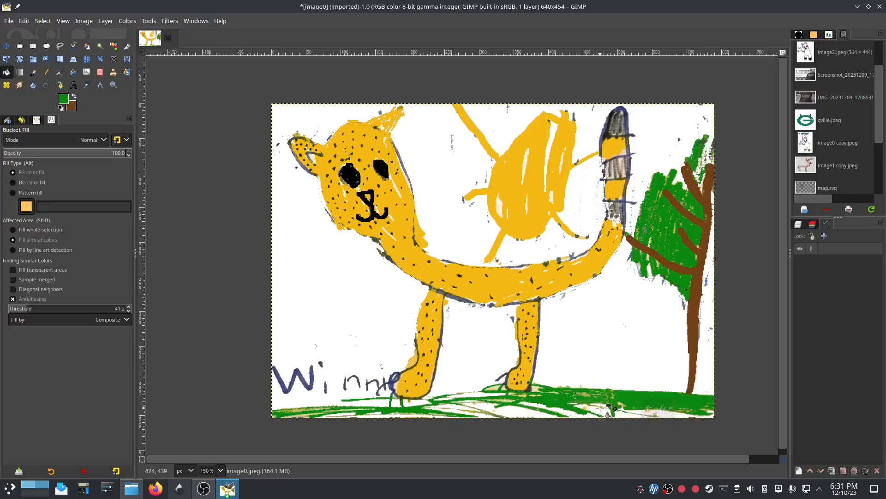
Step: Fill the leftover off-color patches along the lower grass strip with green
{"action": "left_click", "coordinate": [596, 406]}
{"action": "left_click", "coordinate": [503, 402]}
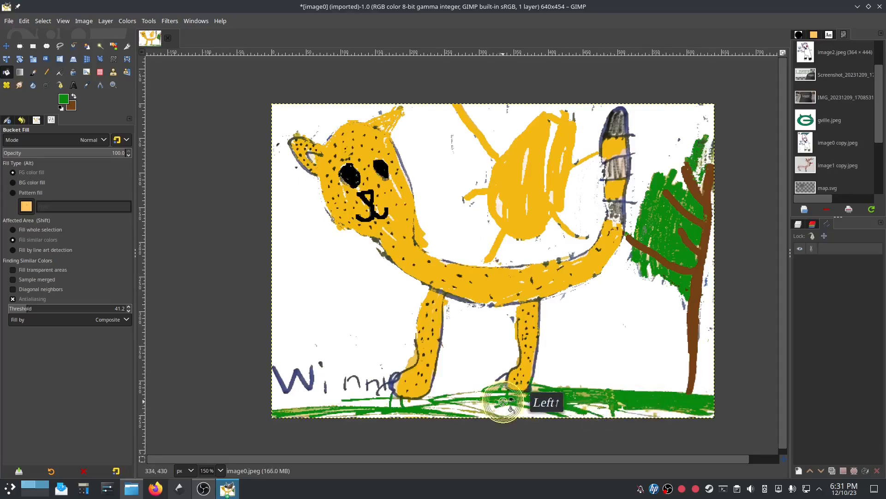
{"action": "left_click", "coordinate": [480, 410]}
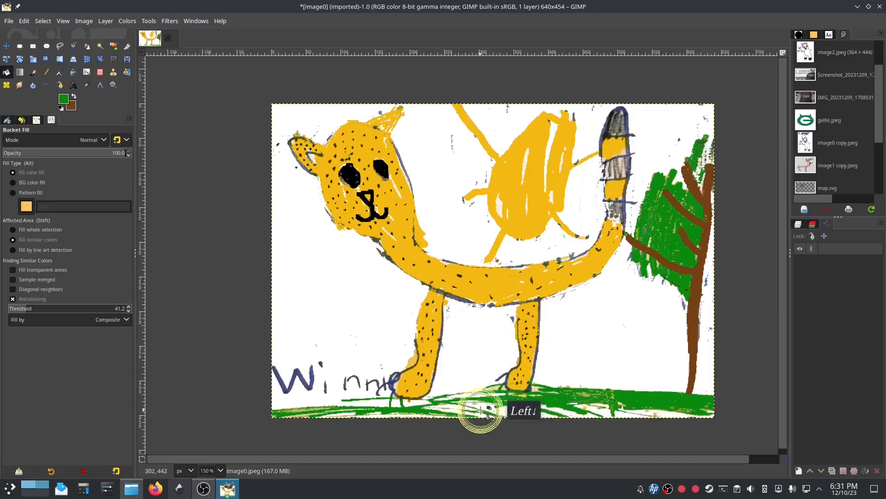
{"action": "left_click", "coordinate": [296, 409]}
{"action": "left_click", "coordinate": [302, 411]}
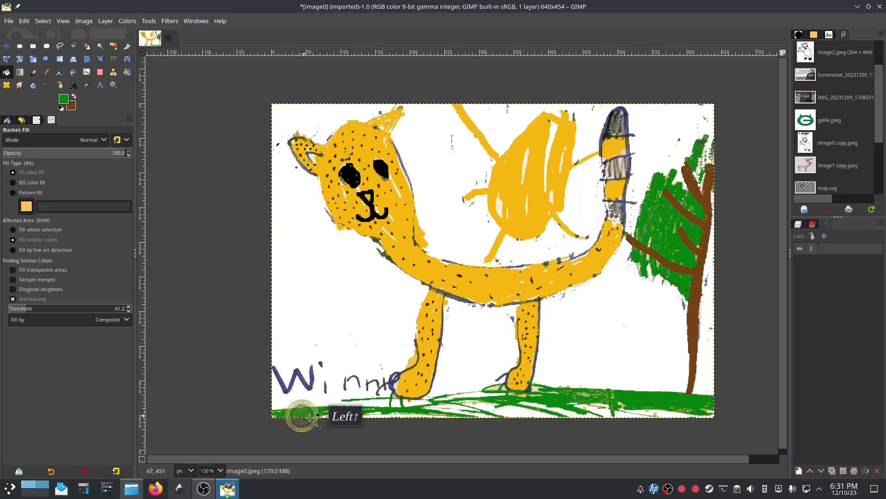
Step: Fill the small grass patches around the cat's hind paw and the remaining spots near the tree with green
{"action": "left_click", "coordinate": [505, 387]}
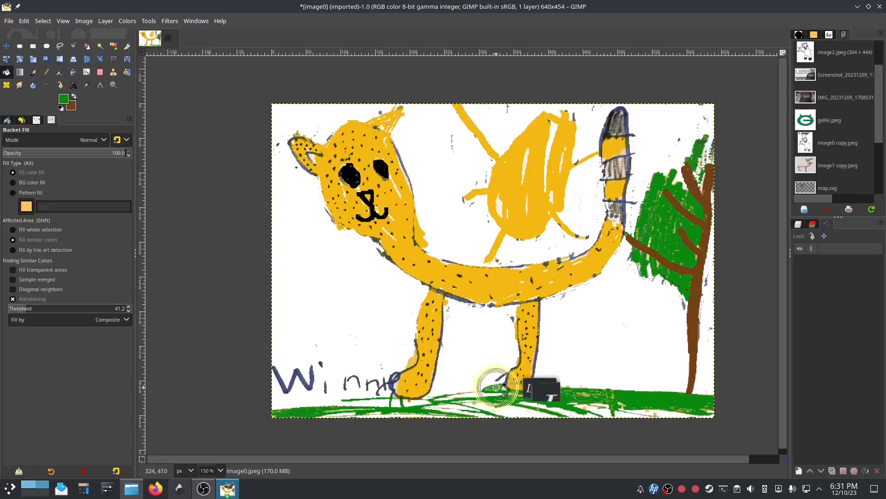
{"action": "left_click", "coordinate": [522, 393]}
{"action": "left_click", "coordinate": [541, 388]}
{"action": "left_click", "coordinate": [534, 387]}
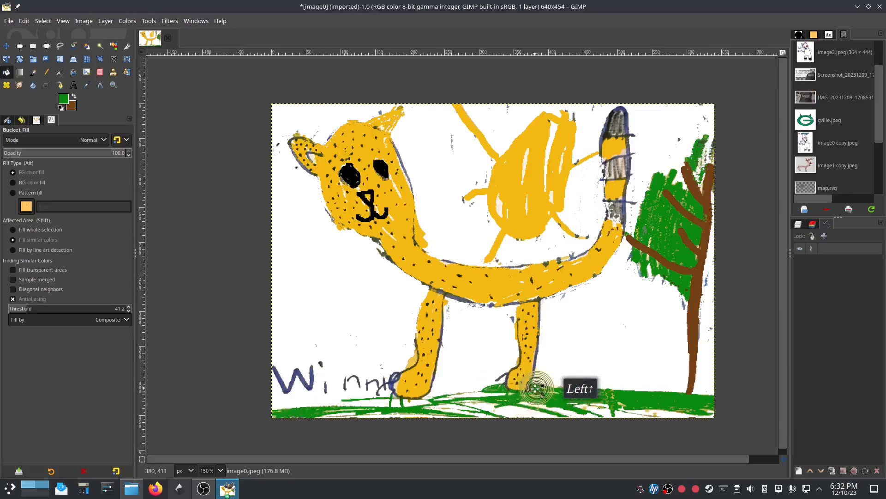
{"action": "left_click", "coordinate": [535, 394]}
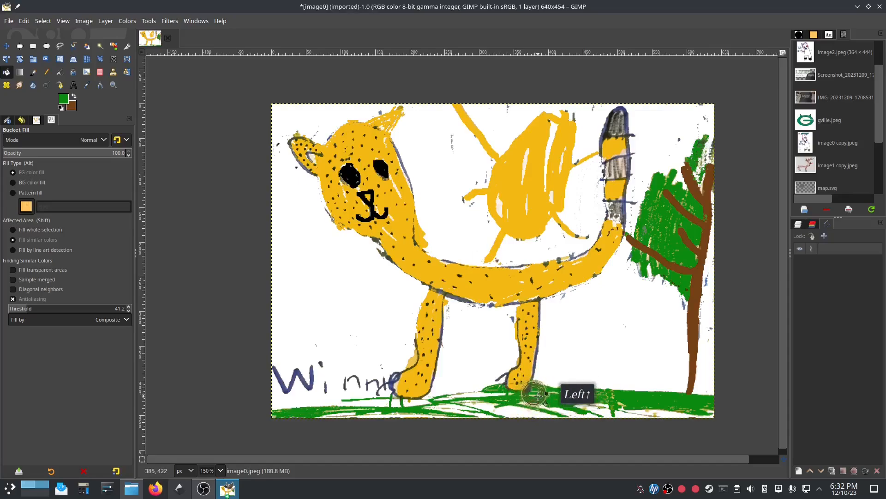
{"action": "left_click", "coordinate": [534, 392]}
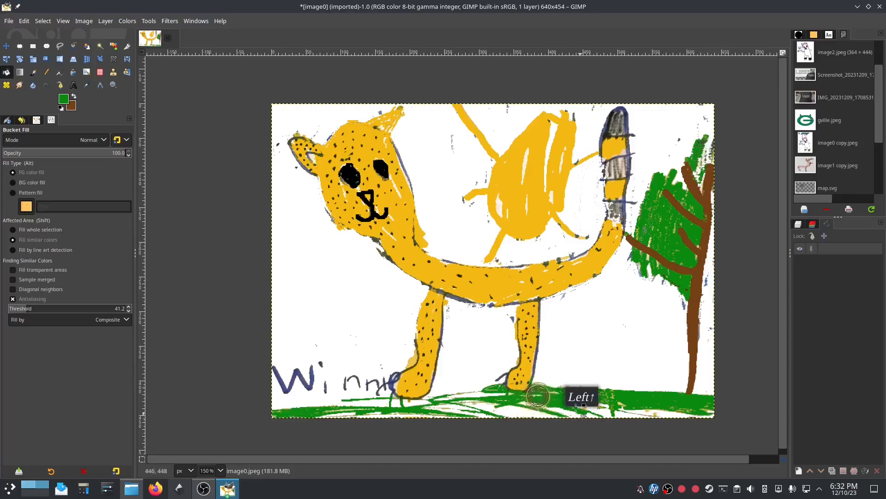
{"action": "left_click", "coordinate": [683, 405]}
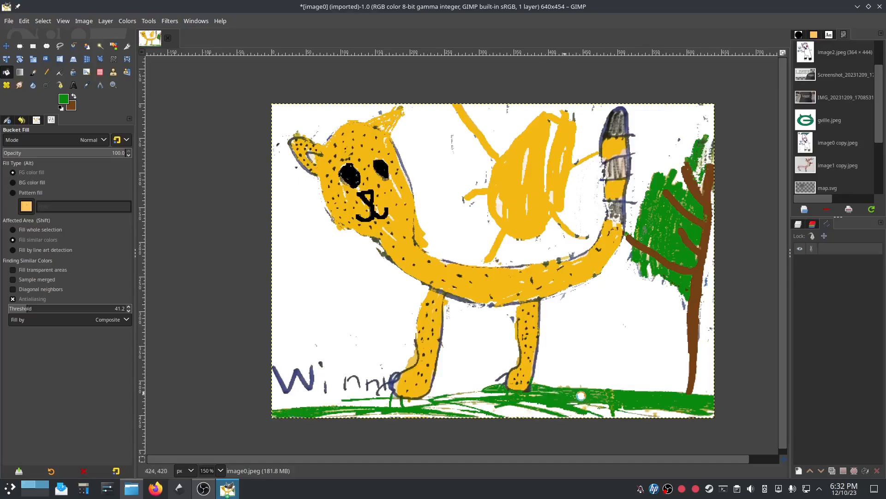
{"action": "left_click", "coordinate": [609, 395]}
Step: Set the foreground color to black and Bucket Fill the gray tail stripes, undoing the fill that spills into the background
{"action": "left_click", "coordinate": [68, 102]}
{"action": "left_click", "coordinate": [198, 187]}
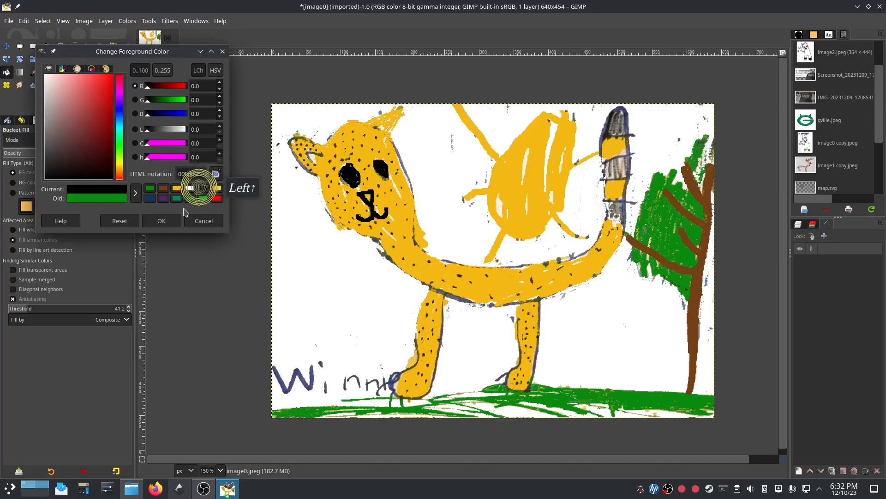
{"action": "left_click", "coordinate": [164, 220]}
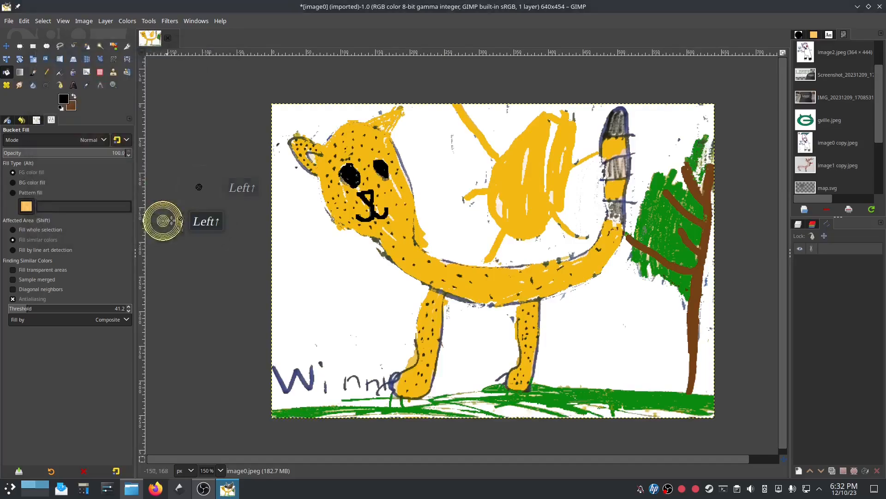
{"action": "left_click", "coordinate": [614, 129]}
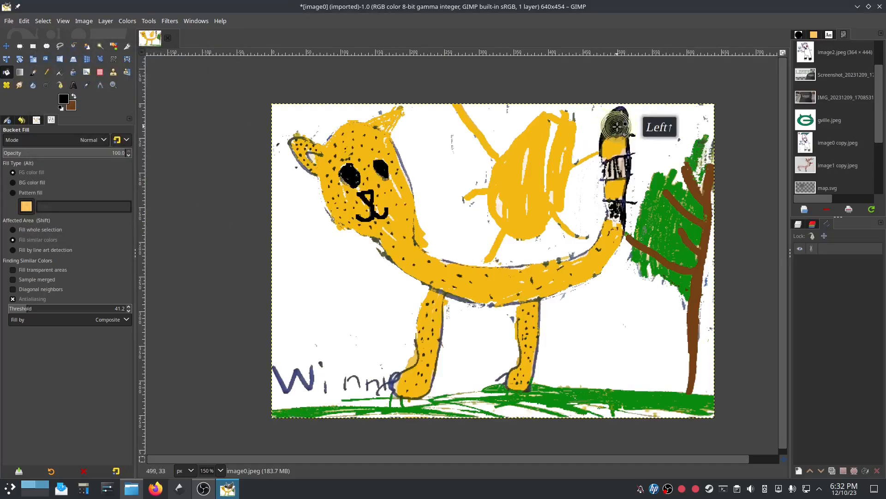
{"action": "left_click", "coordinate": [619, 167]}
{"action": "left_click", "coordinate": [614, 167]}
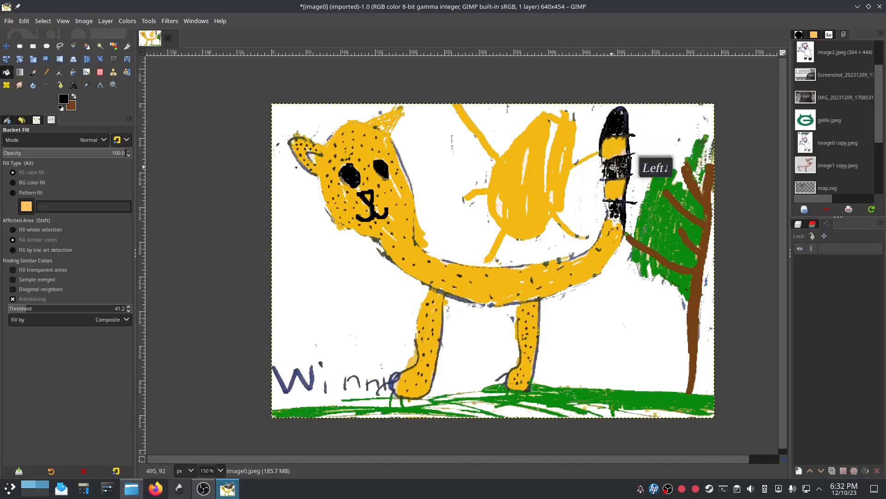
{"action": "left_click", "coordinate": [613, 214]}
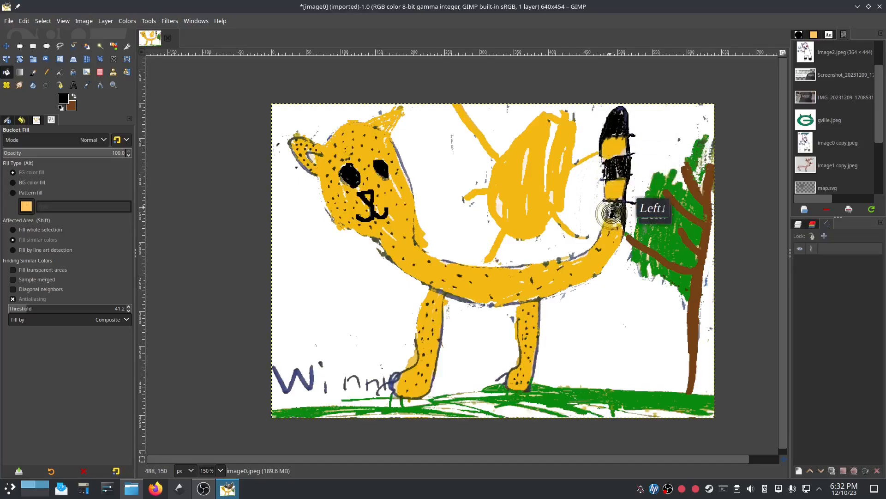
{"action": "left_click", "coordinate": [609, 205]}
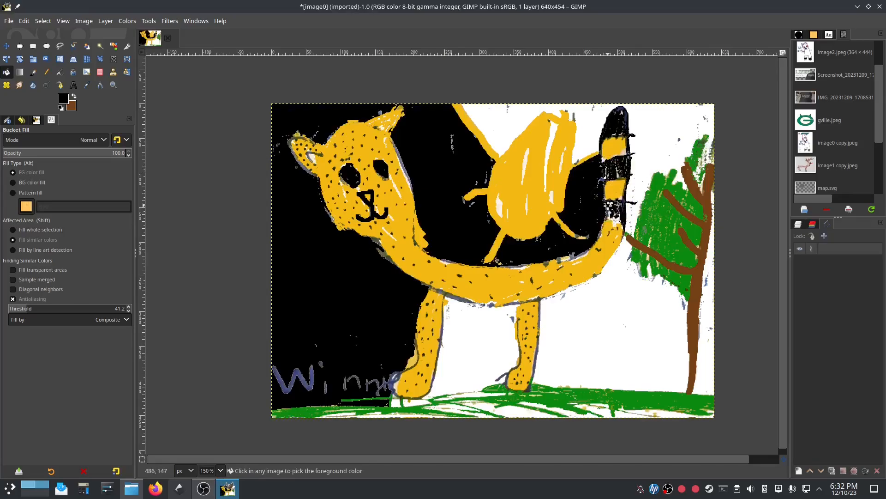
{"action": "key", "text": "ctrl+z"}
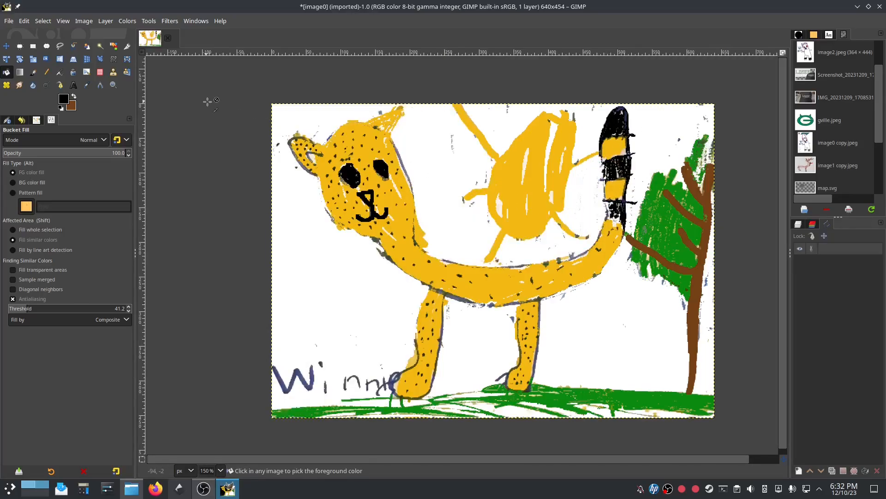
Step: Paint over the leftover specks in the tail's stripes and tip with the black Pencil until they are solid
{"action": "left_click", "coordinate": [44, 72]}
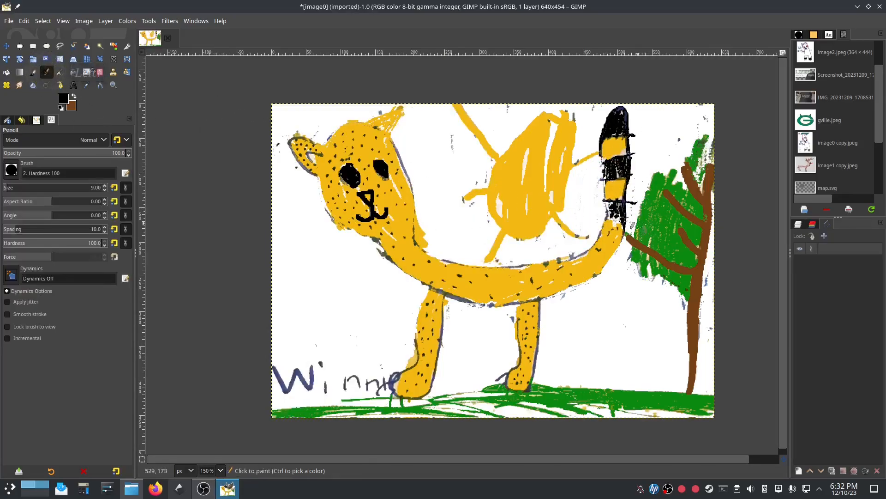
{"action": "left_click_drag", "start_coordinate": [614, 205], "coordinate": [612, 215]}
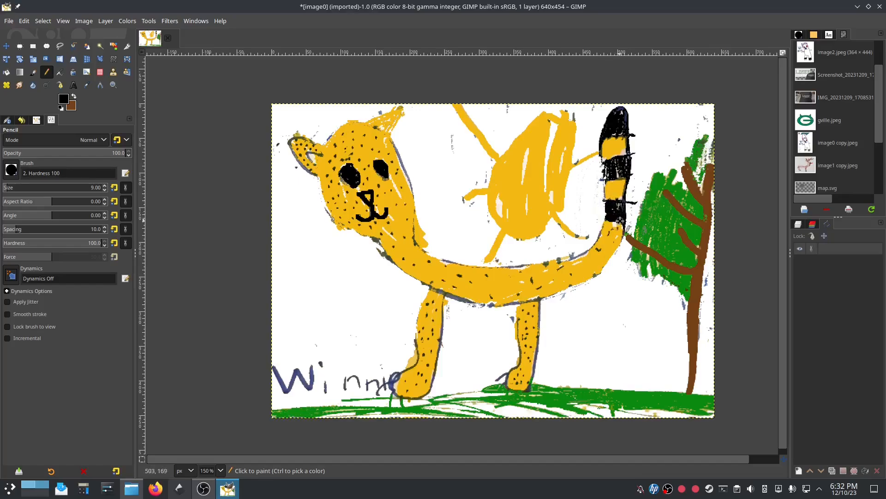
{"action": "left_click_drag", "start_coordinate": [617, 203], "coordinate": [614, 208]}
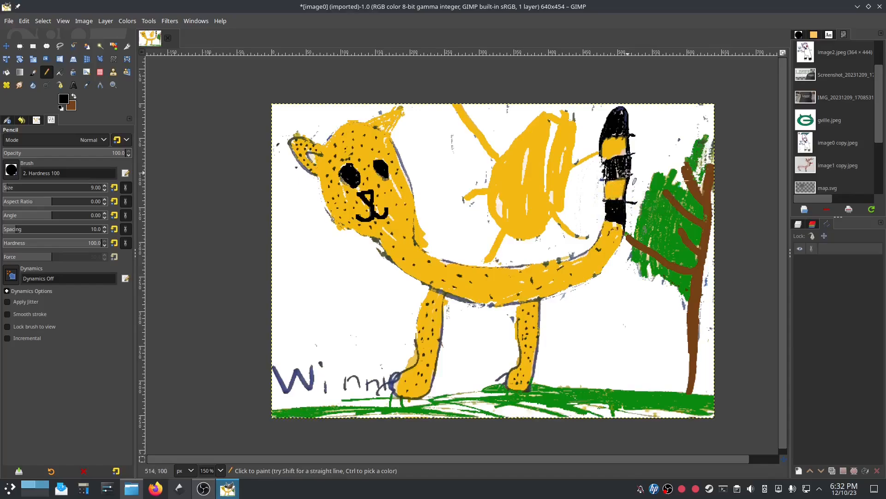
{"action": "mouse_move", "coordinate": [612, 178]}
{"action": "left_mouse_down"}
{"action": "mouse_move", "coordinate": [608, 161]}
{"action": "mouse_move", "coordinate": [607, 175]}
{"action": "left_mouse_up"}
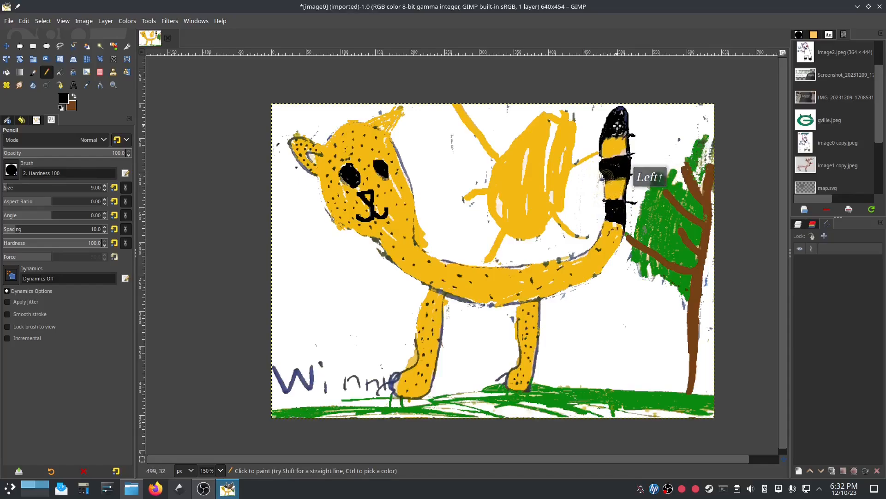
{"action": "left_click_drag", "start_coordinate": [615, 119], "coordinate": [612, 134]}
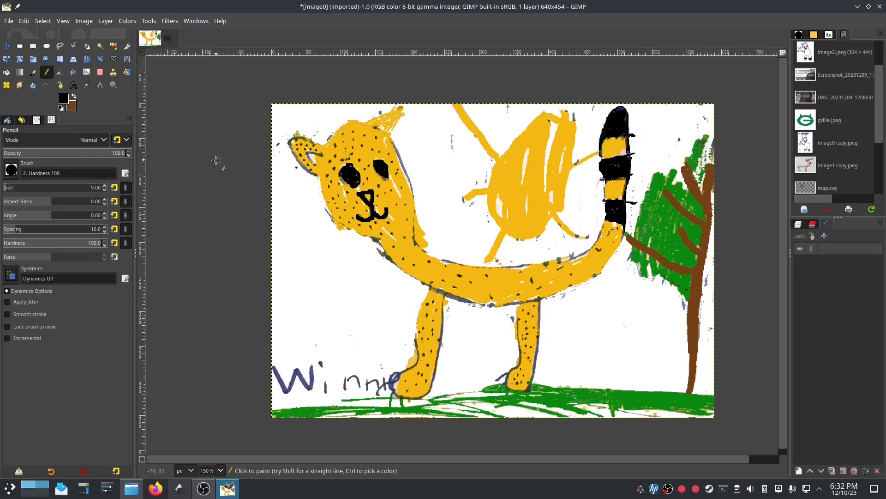
Step: Overwrite image0.jpeg with the cleaned-up drawing at JPEG quality 94 and quit GIMP, discarding the unsaved project changes
{"action": "left_click", "coordinate": [9, 21]}
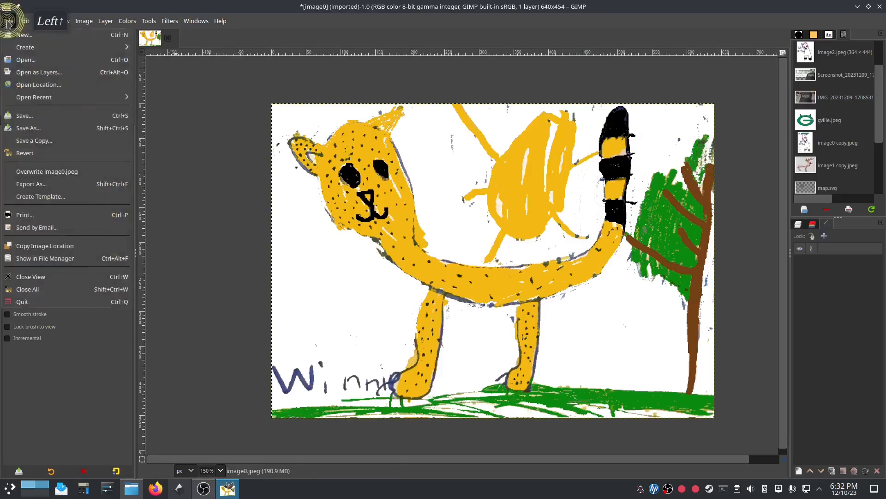
{"action": "left_click", "coordinate": [39, 171]}
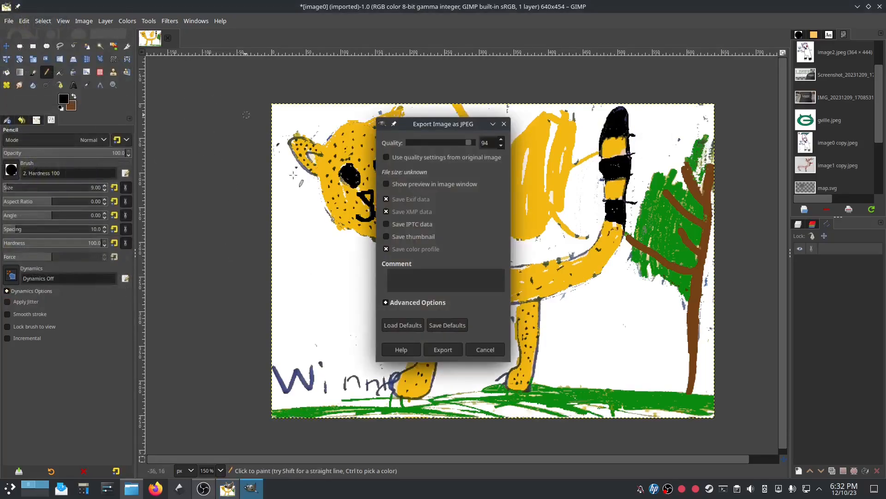
{"action": "left_click", "coordinate": [442, 351]}
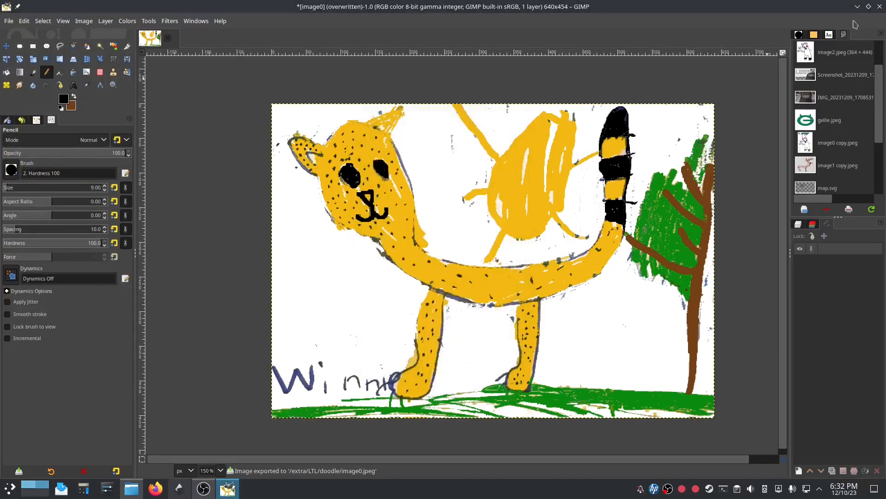
{"action": "left_click", "coordinate": [880, 7]}
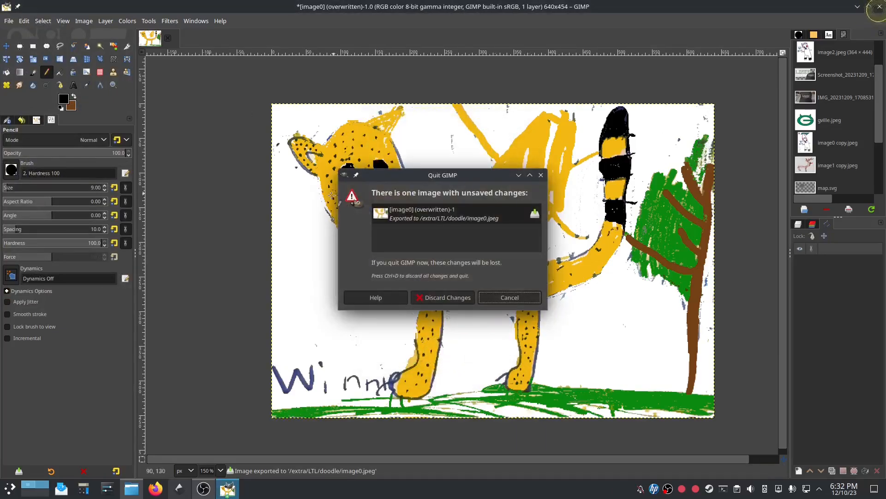
{"action": "left_click", "coordinate": [458, 300]}
Step: Open image0.jpeg from the doodle folder in Inkscape, importing it as an embedded image with DPI from file
{"action": "left_click", "coordinate": [253, 199]}
{"action": "right_click", "coordinate": [234, 108]}
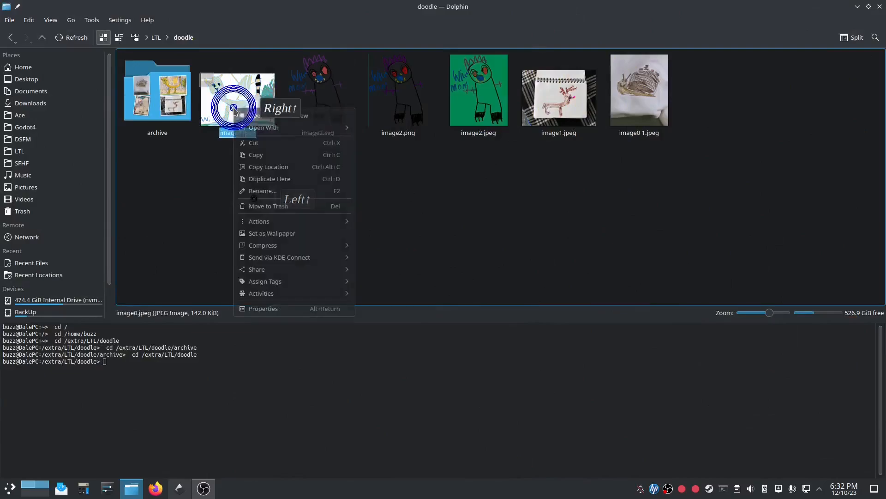
{"action": "mouse_move", "coordinate": [277, 127]}
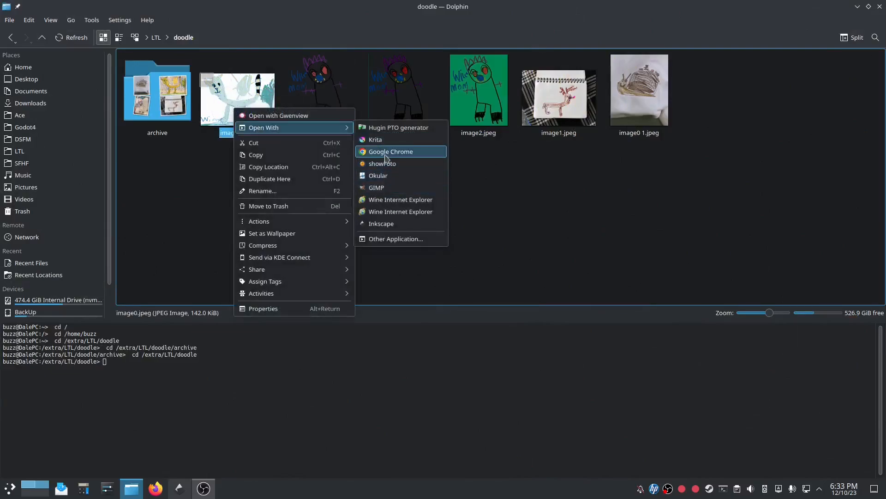
{"action": "left_click", "coordinate": [381, 224]}
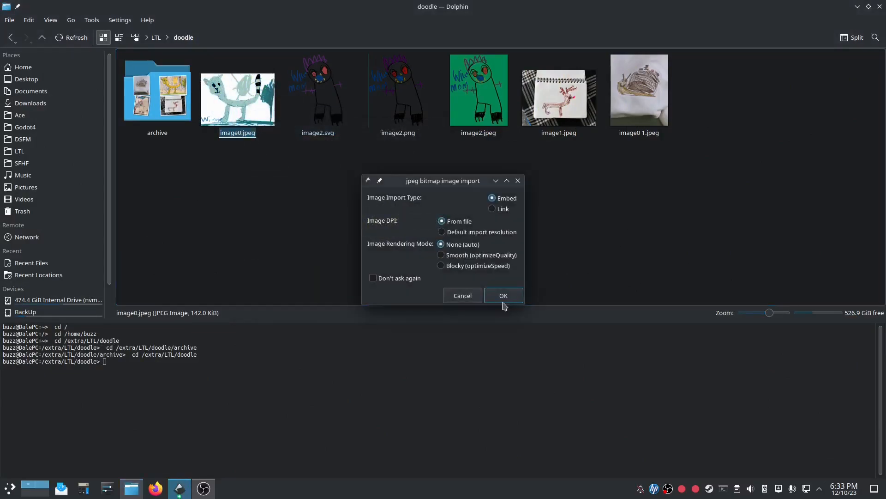
{"action": "left_click", "coordinate": [504, 299]}
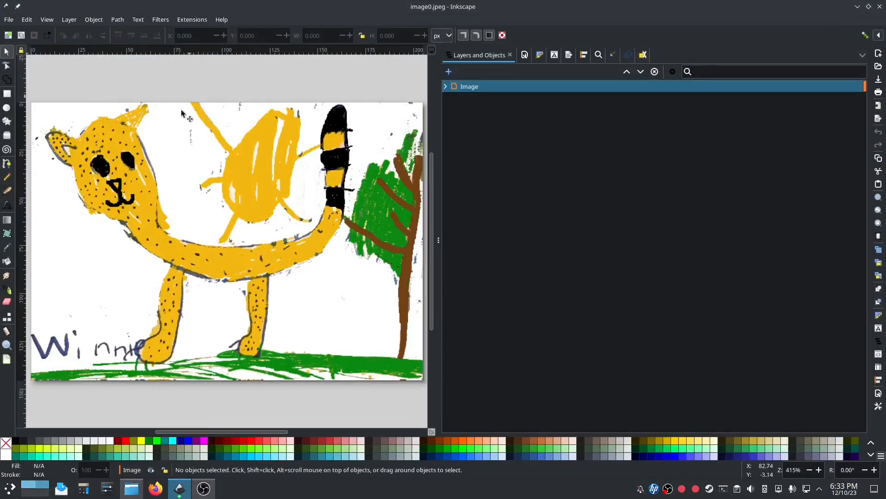
Step: Trace the embedded drawing as a multicolor bitmap using Colors detection with 8 scans
{"action": "left_click", "coordinate": [134, 149]}
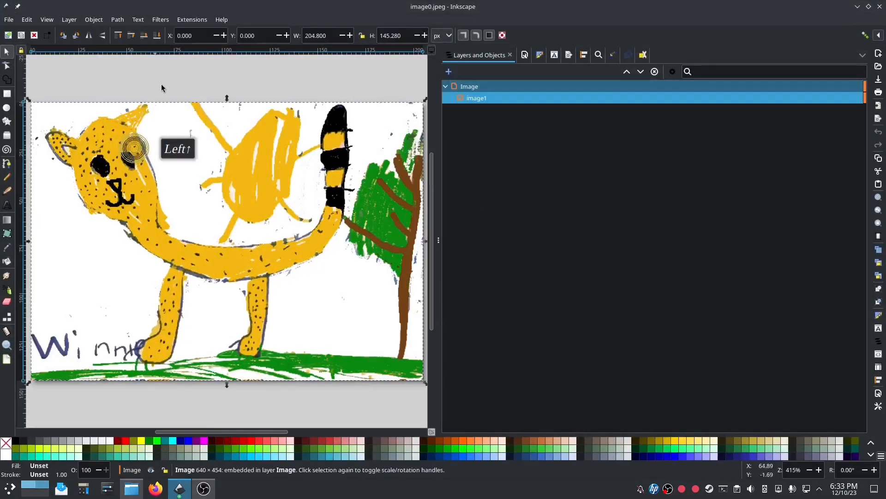
{"action": "left_click", "coordinate": [117, 20]}
{"action": "left_click", "coordinate": [130, 54]}
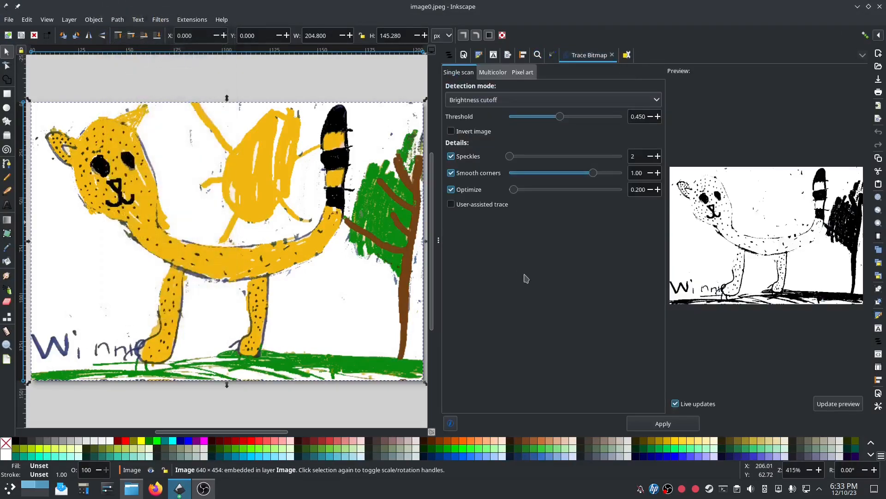
{"action": "left_click", "coordinate": [490, 73]}
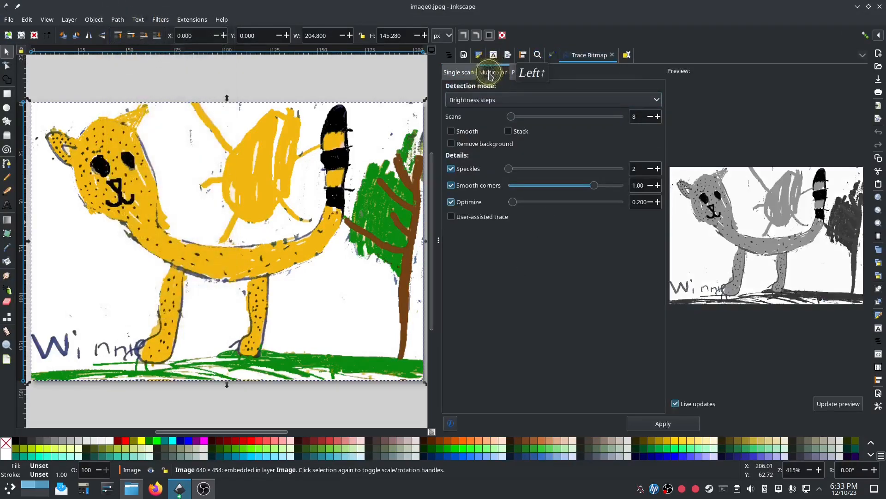
{"action": "left_click", "coordinate": [481, 102]}
{"action": "left_click", "coordinate": [475, 113]}
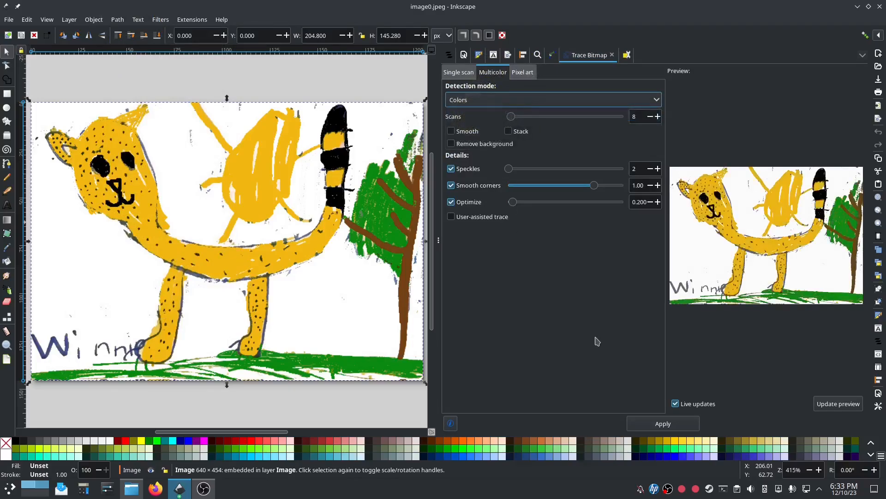
{"action": "left_click", "coordinate": [663, 424]}
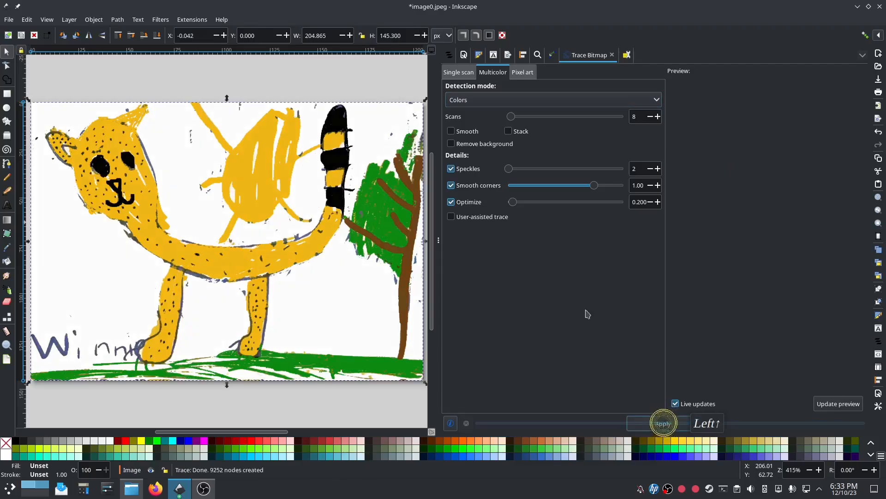
Step: Hide the original bitmap image1 beneath the traced group and delete it
{"action": "left_click", "coordinate": [449, 55]}
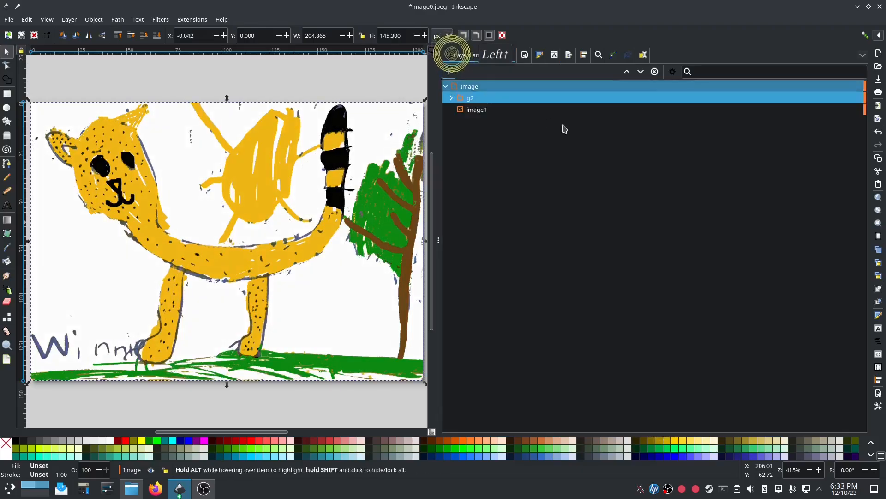
{"action": "left_click", "coordinate": [638, 116]}
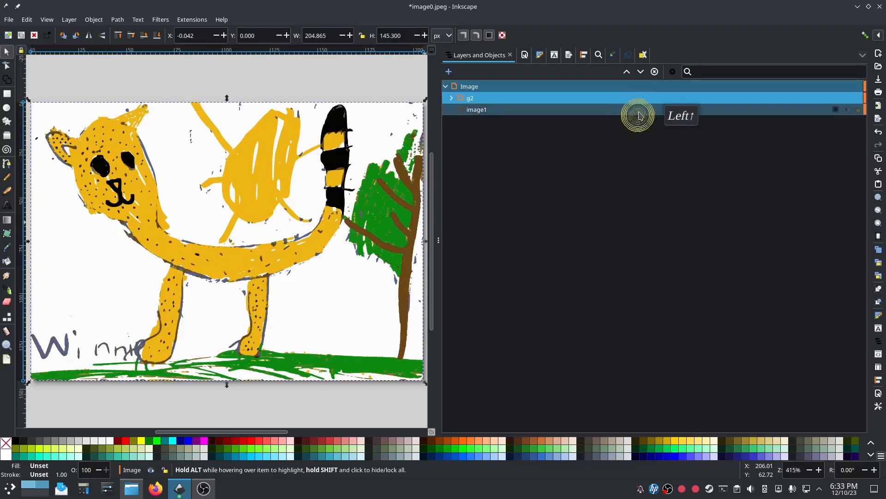
{"action": "left_click", "coordinate": [849, 110]}
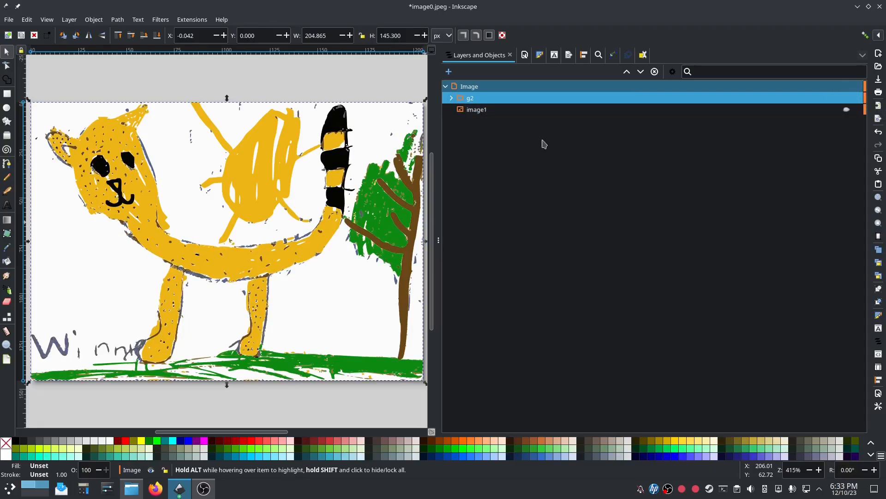
{"action": "left_click", "coordinate": [484, 110]}
{"action": "right_click", "coordinate": [484, 111]}
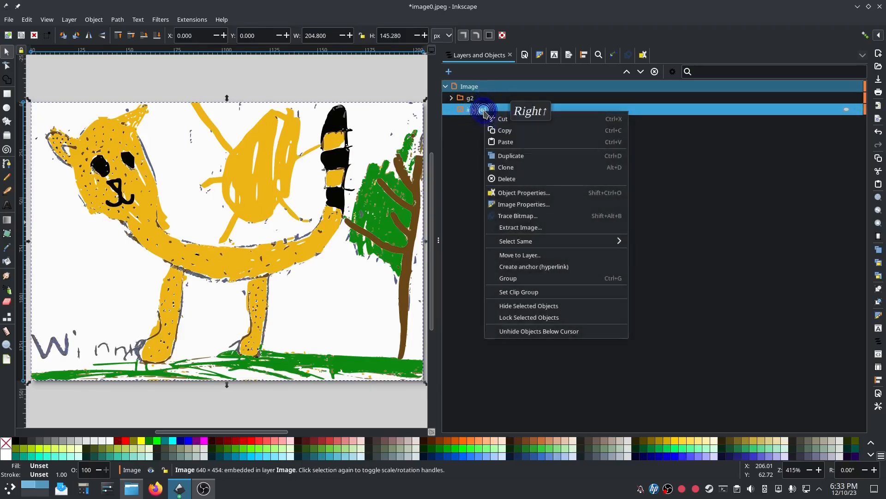
{"action": "left_click", "coordinate": [514, 182]}
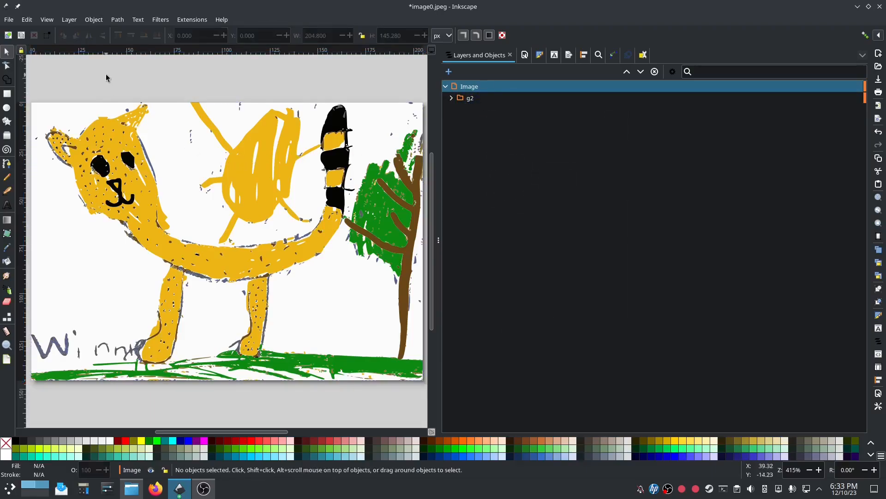
Step: Try to run Ink/Stitch Break Apart Fill Objects with the Simple method without any object selected
{"action": "left_click", "coordinate": [191, 20]}
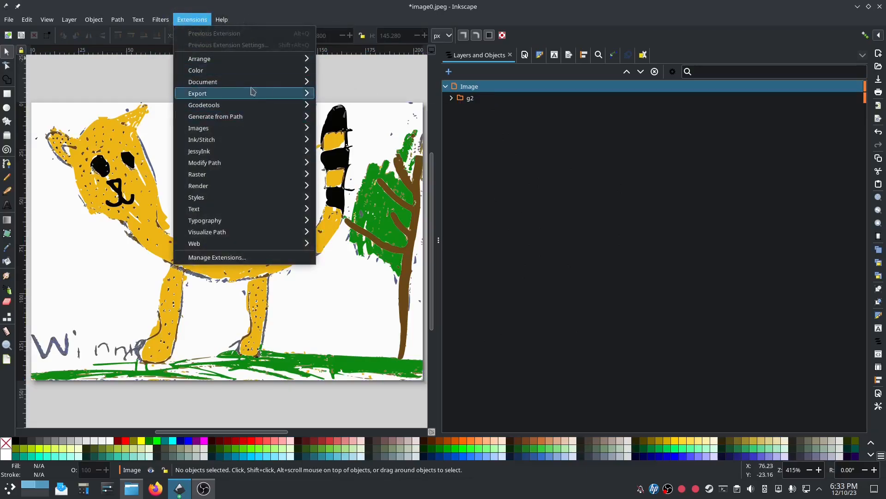
{"action": "mouse_move", "coordinate": [240, 140]}
{"action": "mouse_move", "coordinate": [382, 291]}
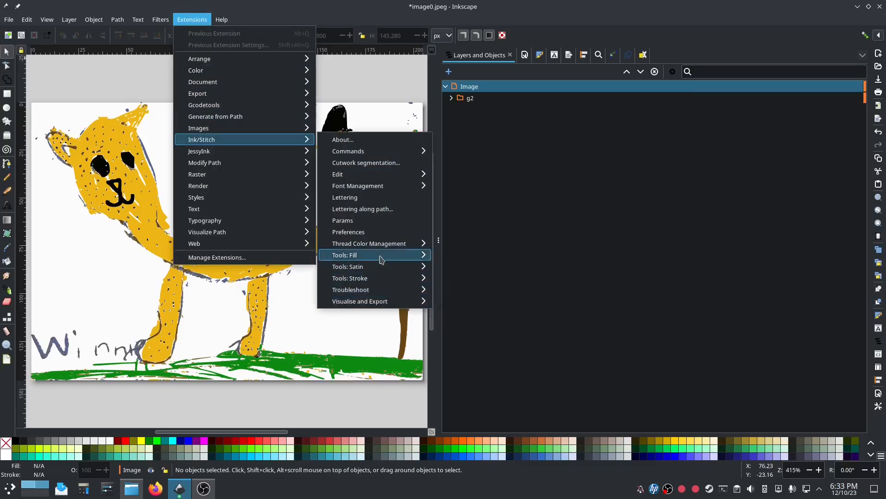
{"action": "mouse_move", "coordinate": [382, 256]}
{"action": "left_click", "coordinate": [471, 257]}
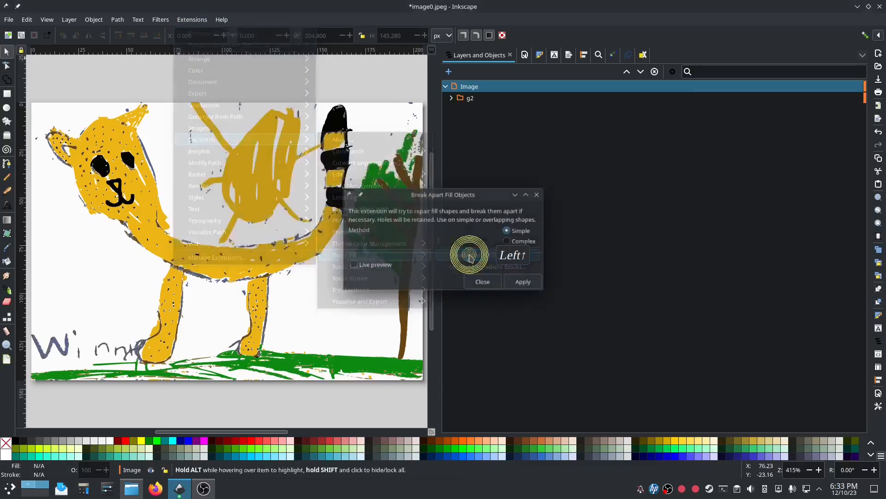
{"action": "left_click", "coordinate": [521, 283]}
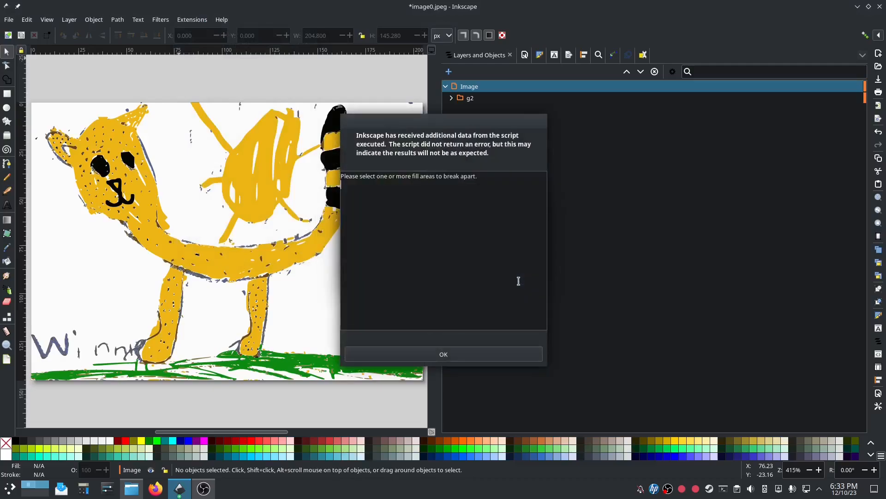
{"action": "left_click", "coordinate": [456, 356]}
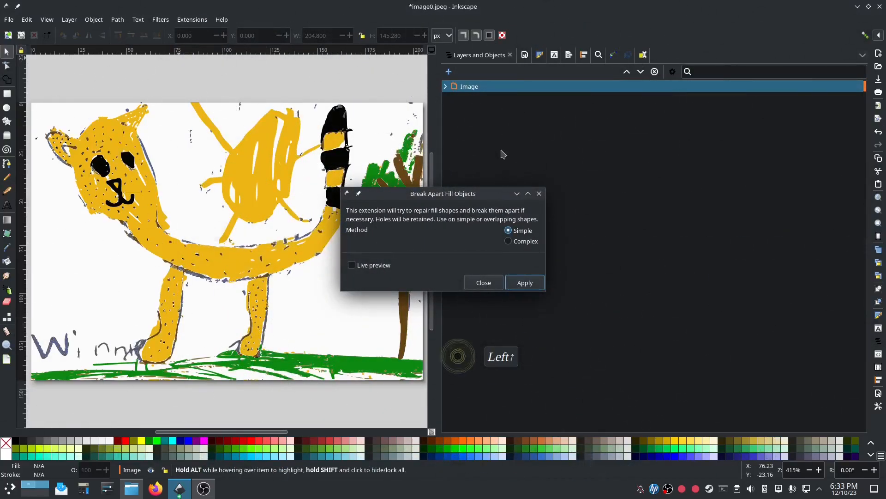
{"action": "left_click", "coordinate": [490, 281]}
Step: Break apart the fill objects of the traced group g2 with Ink/Stitch using the Simple method
{"action": "left_click", "coordinate": [446, 86]}
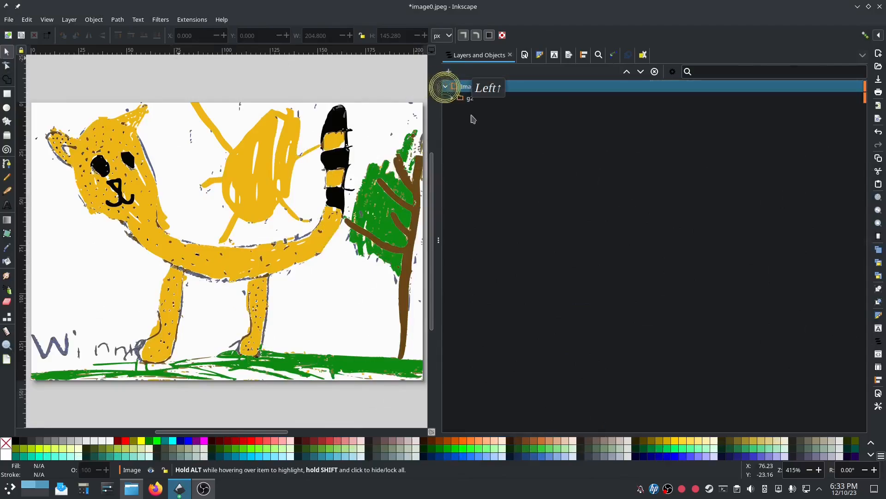
{"action": "left_click", "coordinate": [470, 98]}
{"action": "left_click", "coordinate": [193, 19]}
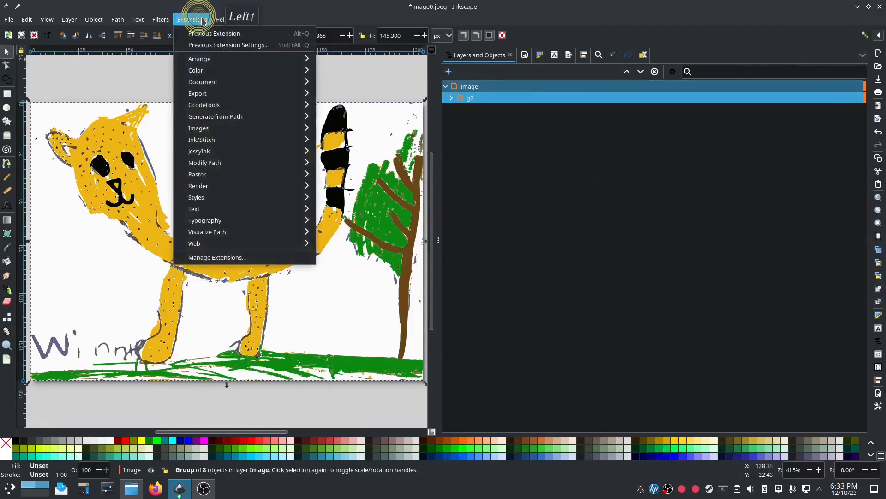
{"action": "mouse_move", "coordinate": [225, 139]}
{"action": "mouse_move", "coordinate": [371, 255]}
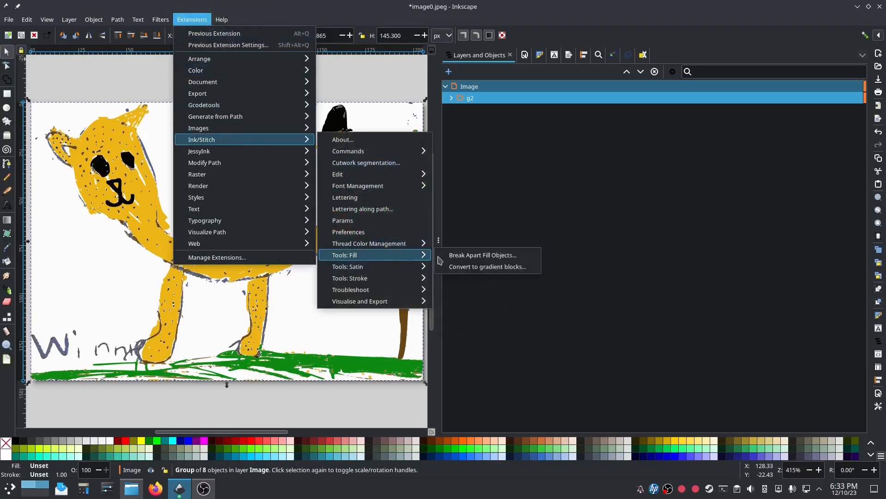
{"action": "left_click", "coordinate": [472, 256]}
{"action": "left_click", "coordinate": [525, 283]}
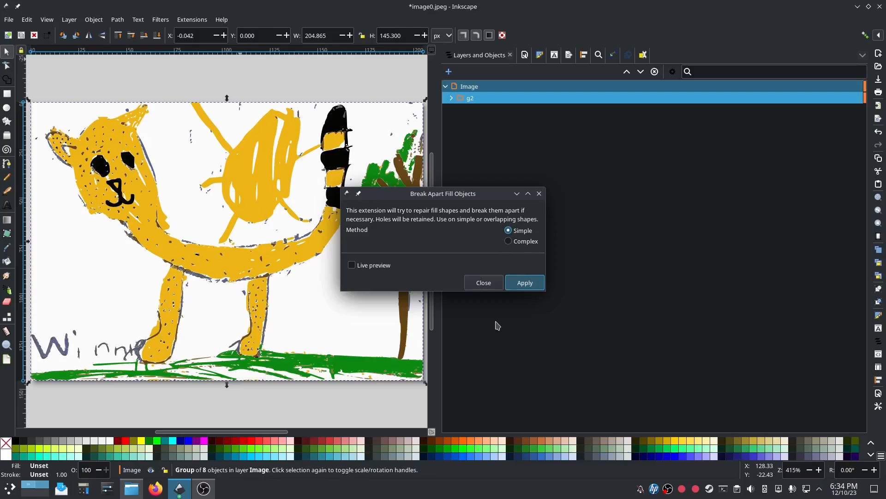
{"action": "left_click", "coordinate": [484, 284]}
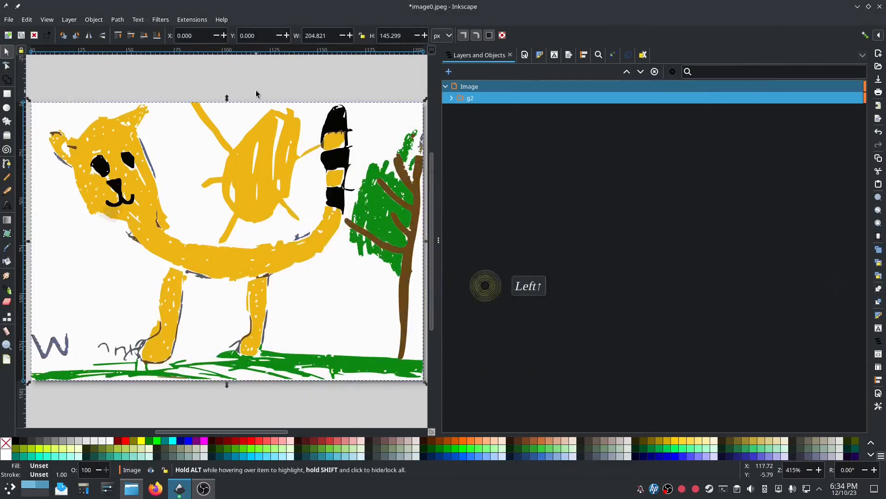
Step: Run Ink/Stitch Cleanup Document to remove fill areas under 20 px² and strokes under 5 px
{"action": "left_click", "coordinate": [192, 19]}
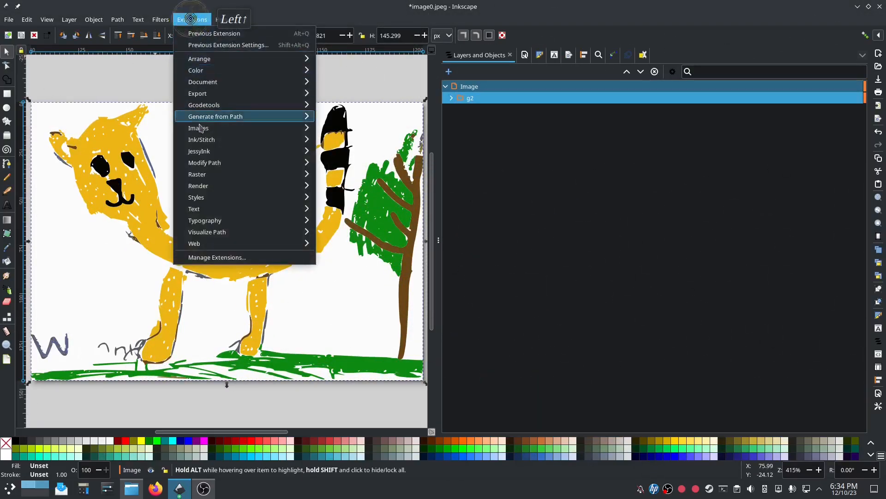
{"action": "mouse_move", "coordinate": [301, 139]}
{"action": "mouse_move", "coordinate": [369, 290]}
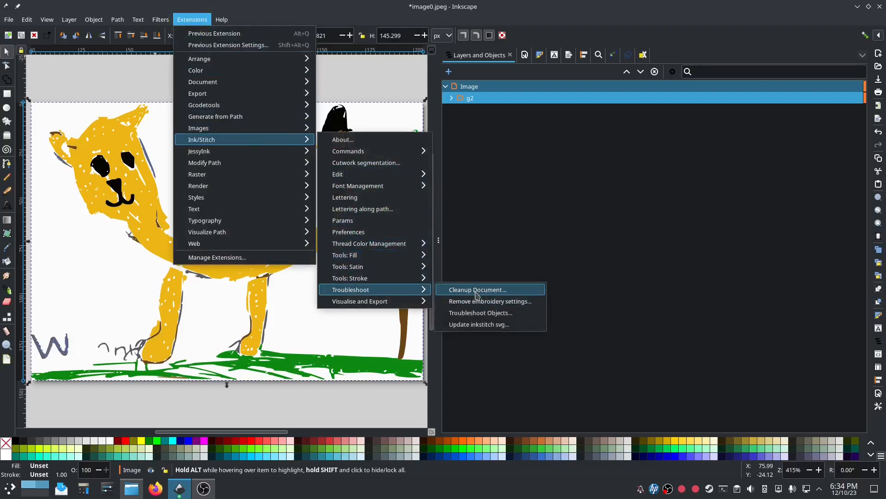
{"action": "left_click", "coordinate": [459, 292]}
{"action": "left_click", "coordinate": [521, 297]}
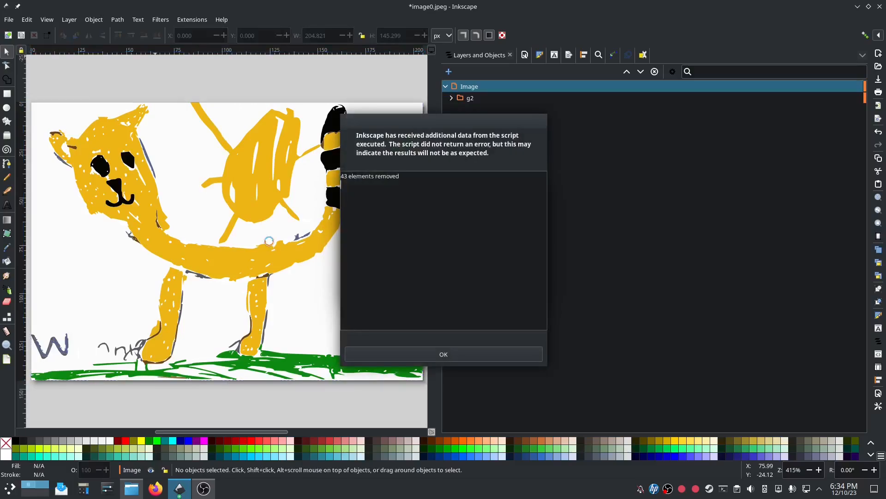
{"action": "left_click", "coordinate": [441, 353]}
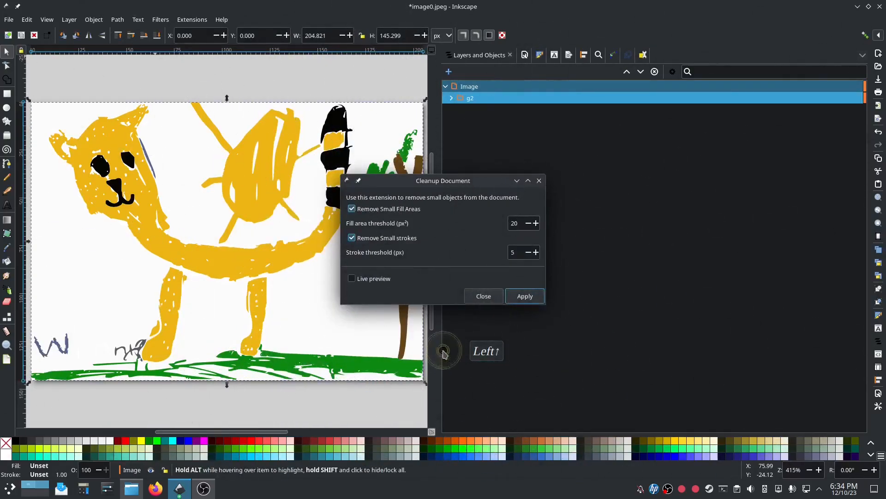
{"action": "left_click", "coordinate": [485, 297]}
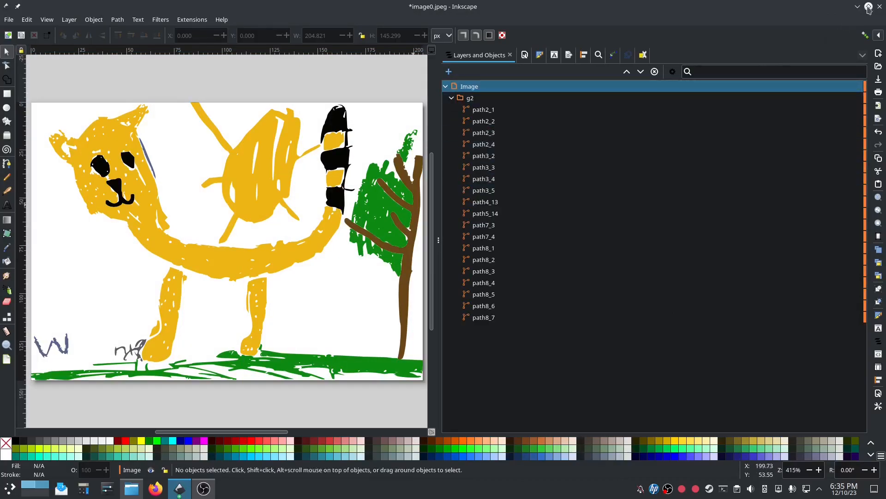
Step: Close the traced document without saving and open image0.jpeg from the doodle folder in GIMP
{"action": "left_click", "coordinate": [880, 7]}
{"action": "left_click", "coordinate": [379, 274]}
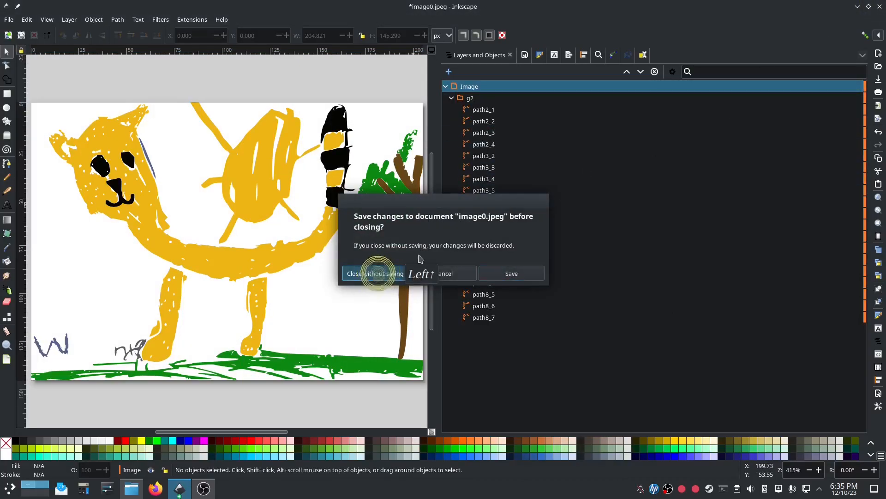
{"action": "left_click", "coordinate": [247, 187]}
{"action": "right_click", "coordinate": [254, 101]}
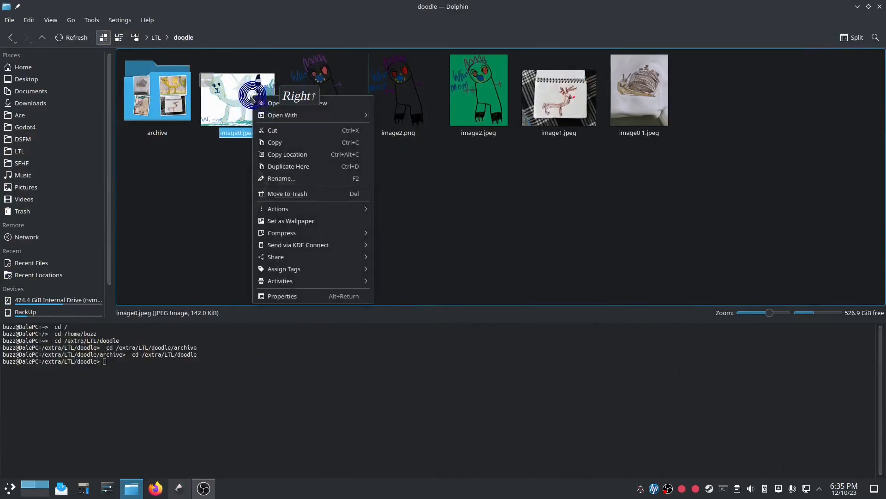
{"action": "mouse_move", "coordinate": [298, 119]}
{"action": "left_click", "coordinate": [396, 175]}
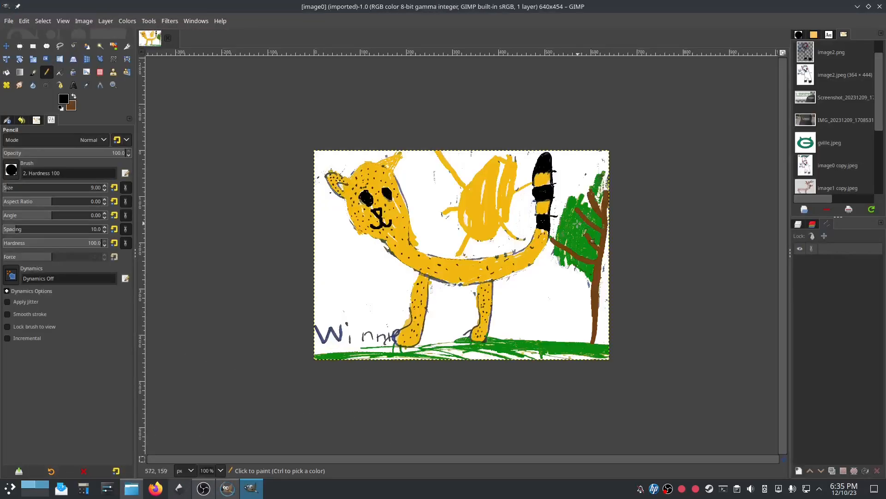
Step: Set the foreground to the blue sampled from the handwritten W and bucket-fill the W and the dot of the i with it
{"action": "scroll", "coordinate": [358, 350], "scroll_direction": "up", "scroll_amount": 4}
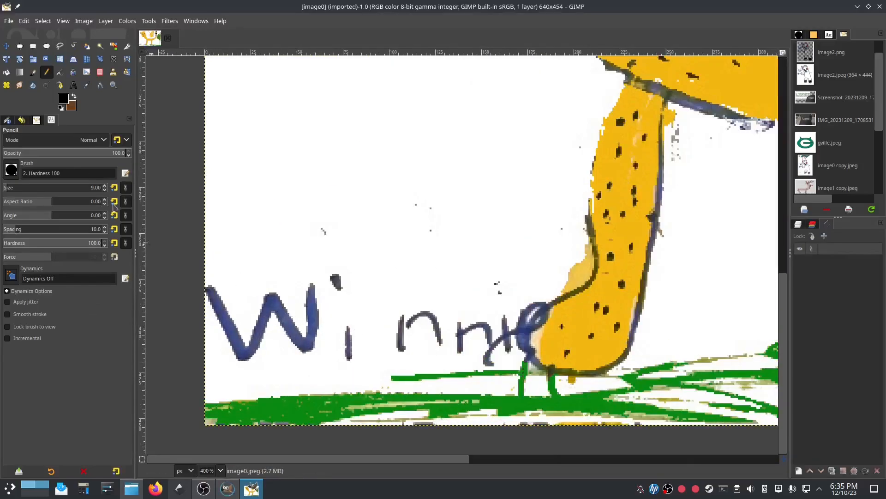
{"action": "left_click", "coordinate": [34, 73]}
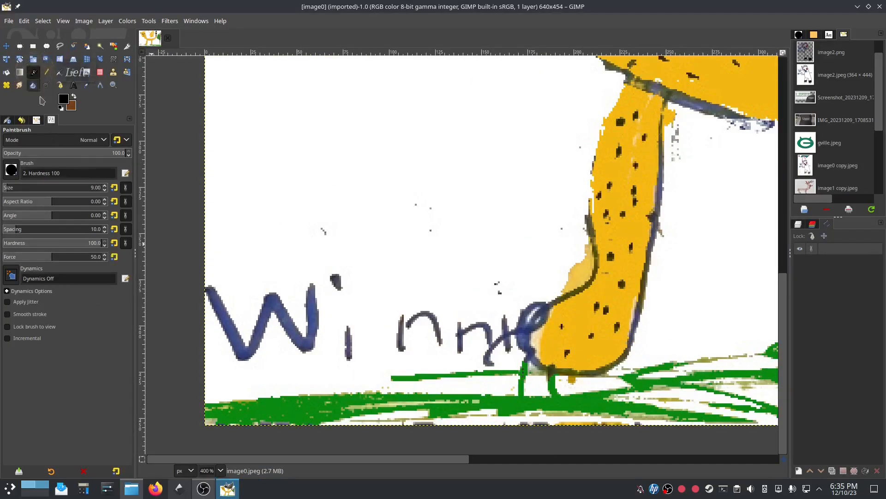
{"action": "left_click", "coordinate": [63, 100]}
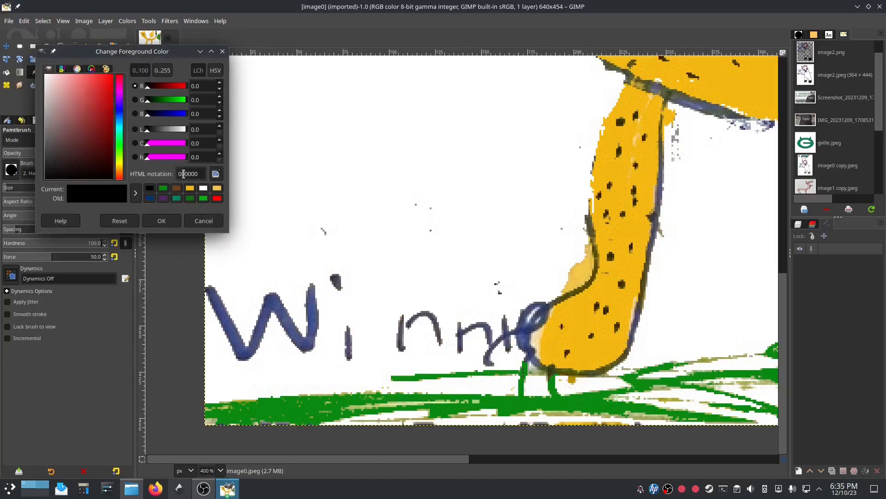
{"action": "left_click", "coordinate": [216, 178]}
{"action": "left_click", "coordinate": [234, 336]}
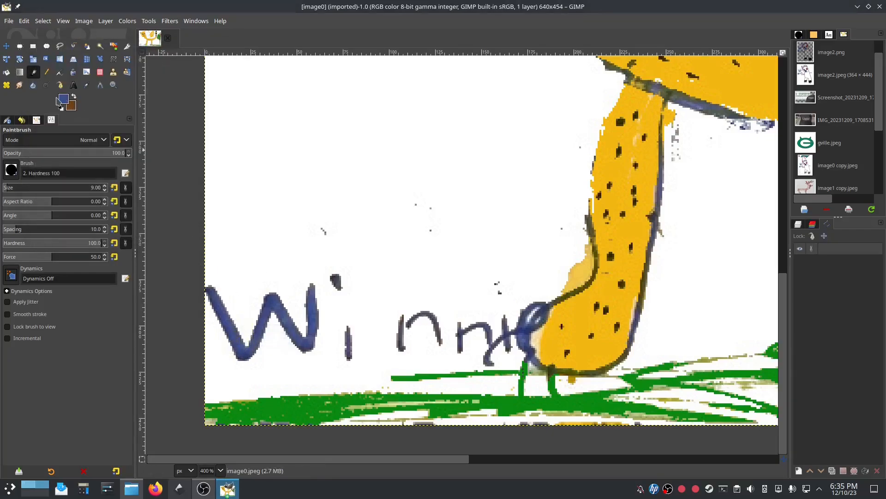
{"action": "left_click", "coordinate": [7, 72]}
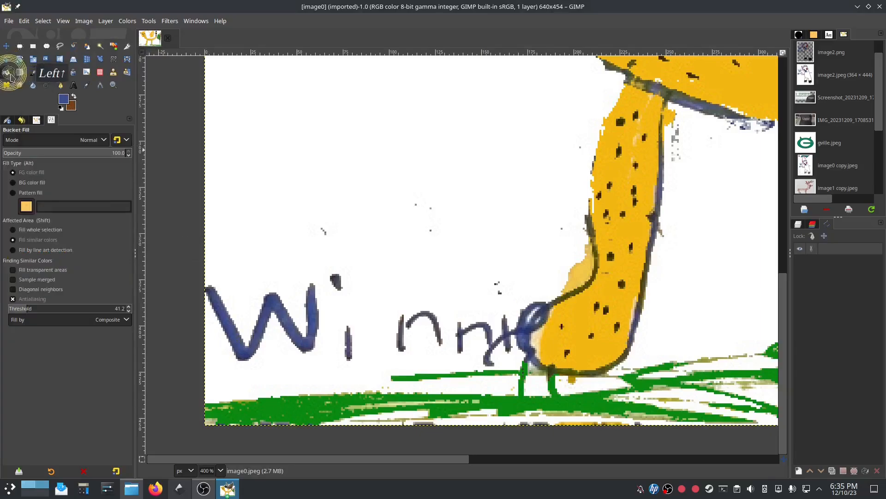
{"action": "left_click", "coordinate": [240, 348]}
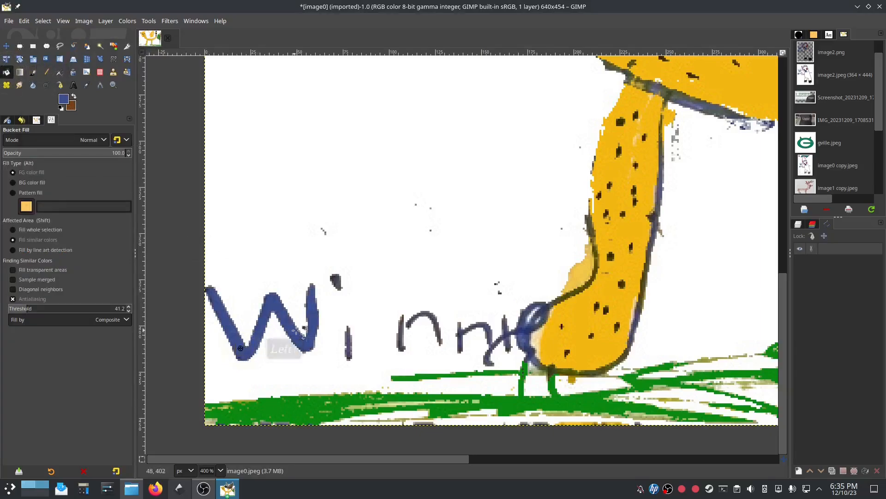
{"action": "left_click", "coordinate": [338, 283]}
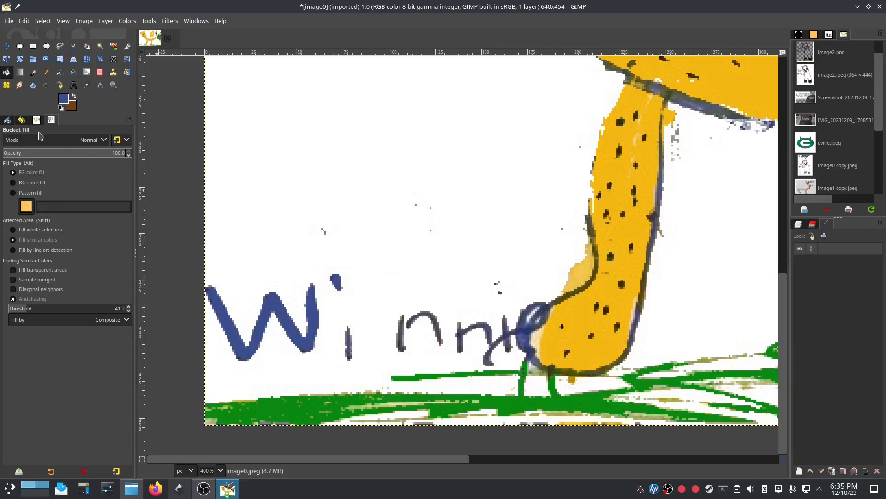
Step: Trace over the remaining thin letters of the handwritten name in blue with the Pencil at size 5
{"action": "left_click", "coordinate": [48, 72]}
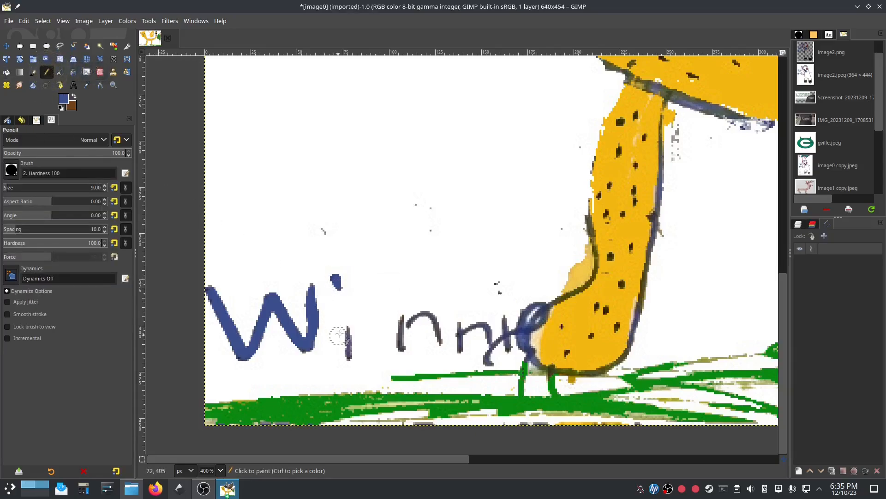
{"action": "left_click", "coordinate": [29, 188]}
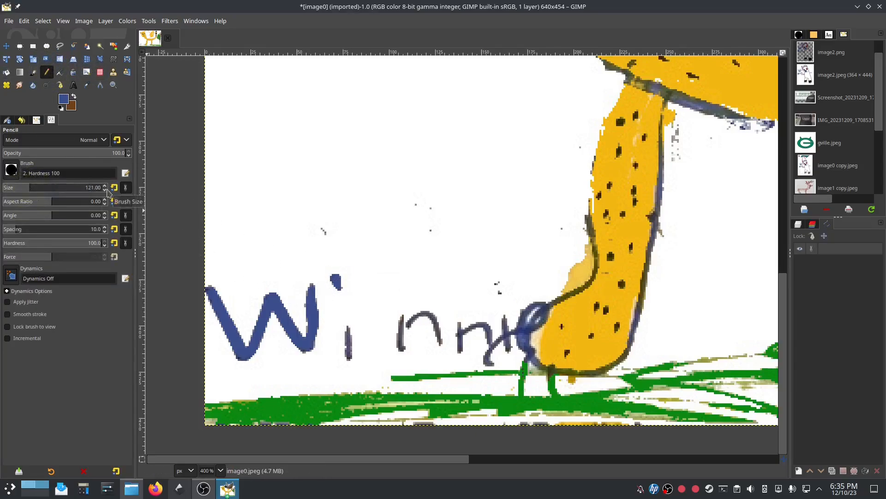
{"action": "left_click", "coordinate": [105, 190]}
{"action": "left_click", "coordinate": [6, 187]}
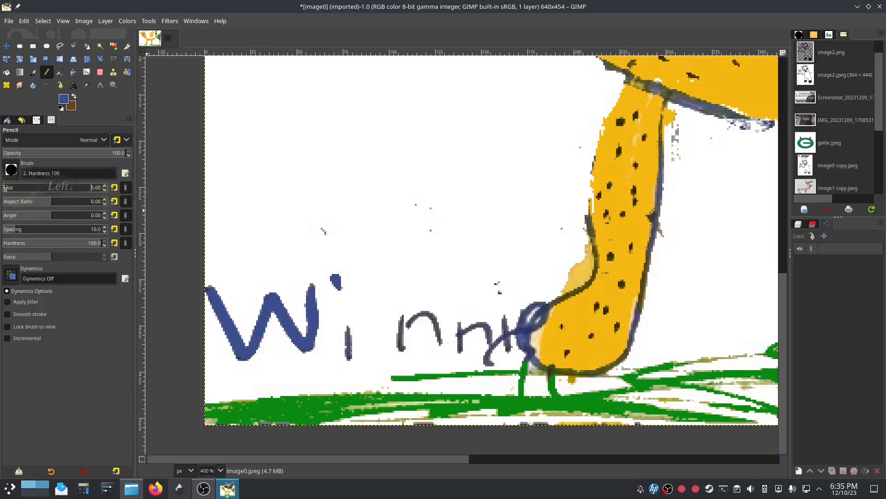
{"action": "left_click", "coordinate": [5, 186]}
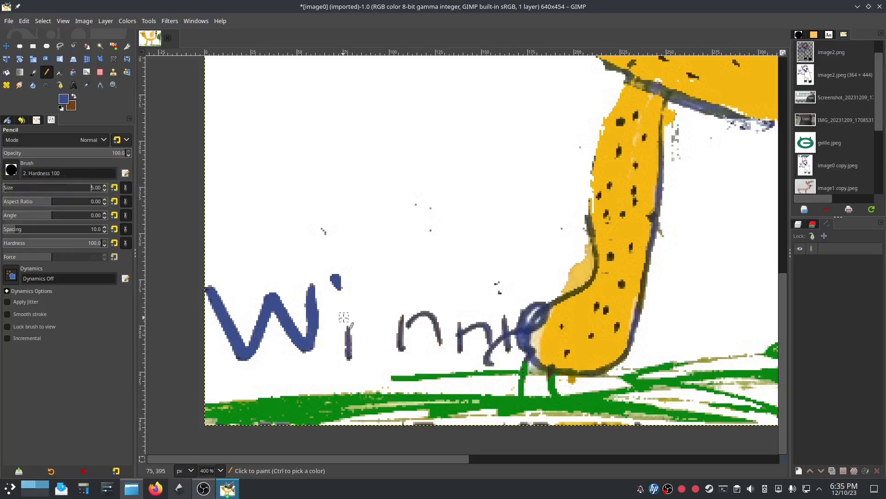
{"action": "mouse_move", "coordinate": [344, 317]}
{"action": "left_mouse_down"}
{"action": "mouse_move", "coordinate": [351, 356]}
{"action": "mouse_move", "coordinate": [343, 325]}
{"action": "left_mouse_up"}
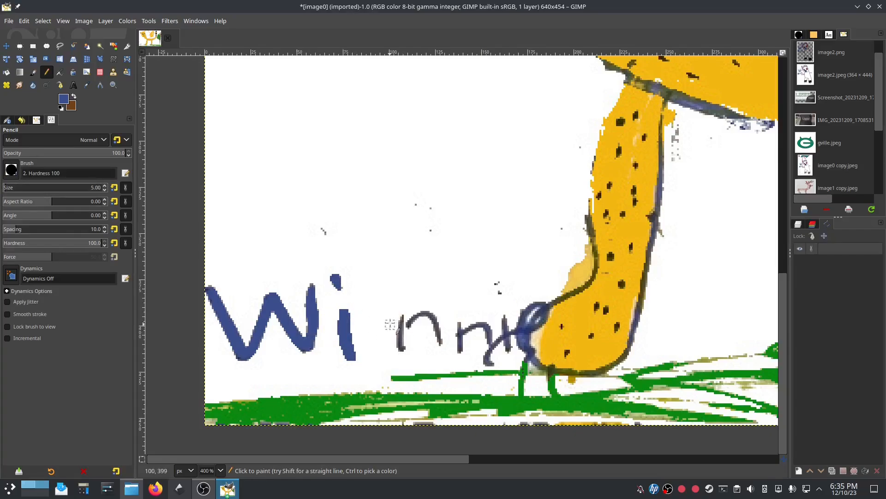
{"action": "mouse_move", "coordinate": [395, 313]}
{"action": "left_mouse_down"}
{"action": "mouse_move", "coordinate": [400, 352]}
{"action": "mouse_move", "coordinate": [404, 320]}
{"action": "mouse_move", "coordinate": [421, 314]}
{"action": "mouse_move", "coordinate": [439, 348]}
{"action": "mouse_move", "coordinate": [459, 324]}
{"action": "mouse_move", "coordinate": [459, 350]}
{"action": "mouse_move", "coordinate": [461, 330]}
{"action": "mouse_move", "coordinate": [482, 328]}
{"action": "mouse_move", "coordinate": [488, 359]}
{"action": "mouse_move", "coordinate": [505, 320]}
{"action": "mouse_move", "coordinate": [506, 353]}
{"action": "mouse_move", "coordinate": [524, 329]}
{"action": "mouse_move", "coordinate": [539, 327]}
{"action": "mouse_move", "coordinate": [535, 304]}
{"action": "left_mouse_up"}
{"action": "left_click", "coordinate": [399, 327]}
{"action": "left_click", "coordinate": [438, 342]}
{"action": "left_click", "coordinate": [460, 350]}
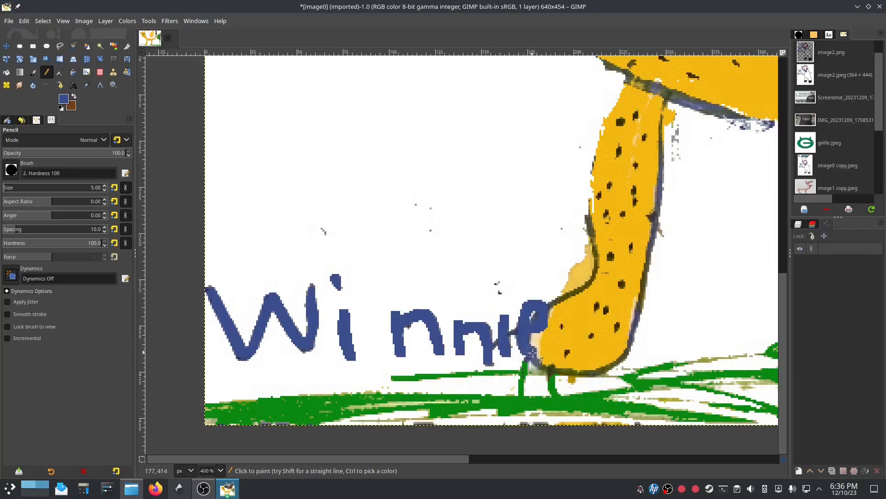
{"action": "left_click_drag", "start_coordinate": [541, 354], "coordinate": [545, 356]}
Step: Paint out the grey marks between the last letters of the name in white (ffffff) with the Pencil at size 2
{"action": "left_click", "coordinate": [64, 99]}
{"action": "left_click", "coordinate": [217, 189]}
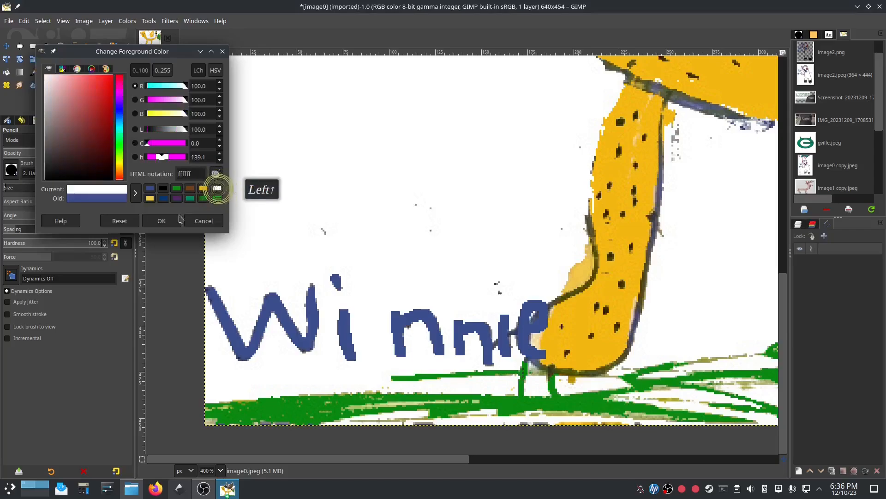
{"action": "left_click", "coordinate": [161, 220]}
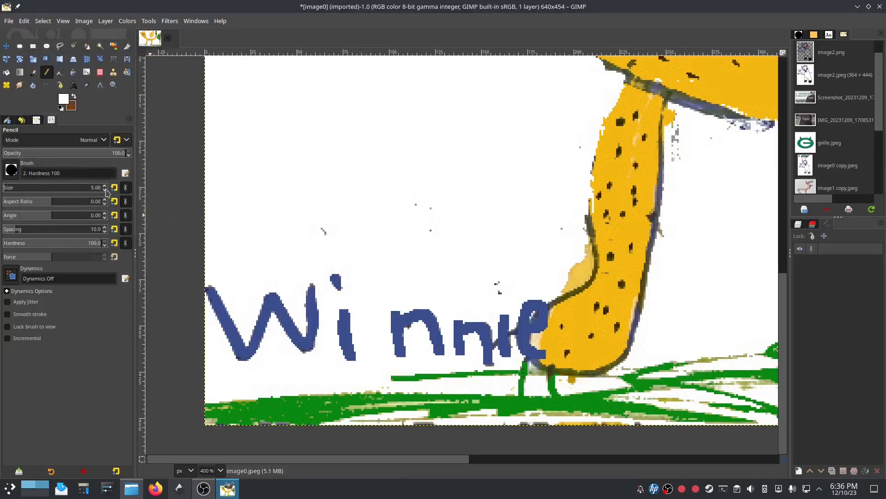
{"action": "left_click", "coordinate": [105, 190]}
{"action": "left_click", "coordinate": [105, 190]}
{"action": "left_click", "coordinate": [105, 190]}
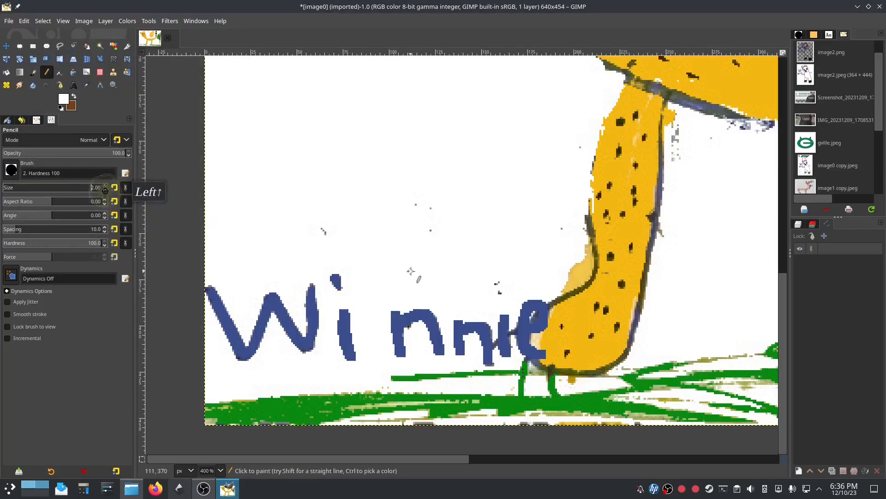
{"action": "left_click", "coordinate": [496, 339]}
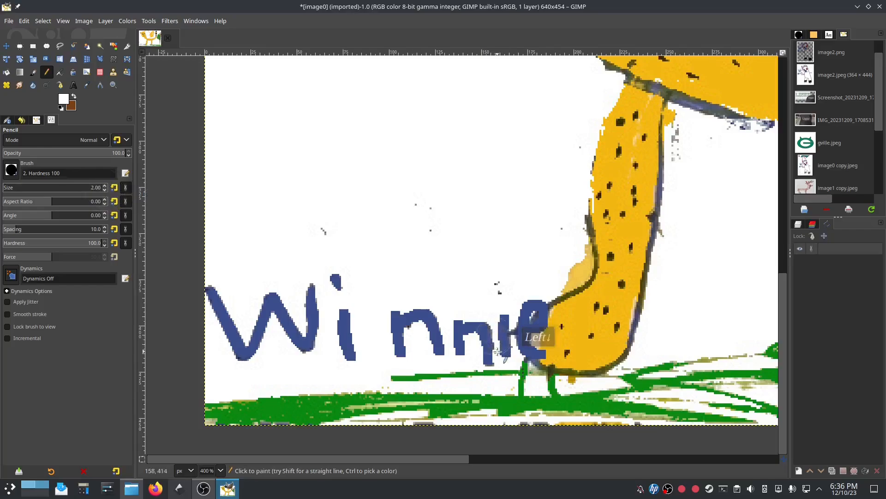
{"action": "left_click", "coordinate": [489, 348]}
{"action": "left_click", "coordinate": [515, 320]}
{"action": "left_click_drag", "start_coordinate": [515, 320], "coordinate": [515, 342]}
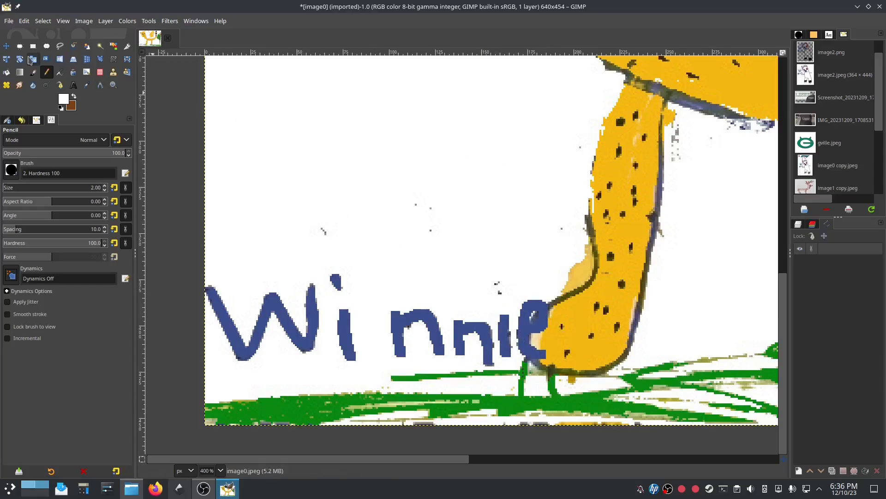
Step: Overwrite image0.jpeg with the edited drawing and close GIMP, discarding the unsaved project
{"action": "left_click", "coordinate": [8, 20]}
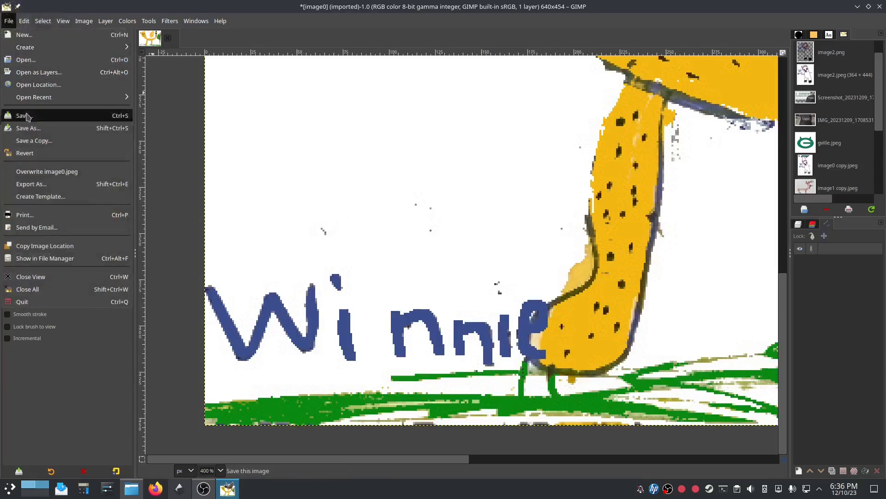
{"action": "left_click", "coordinate": [30, 172]}
{"action": "left_click", "coordinate": [443, 350]}
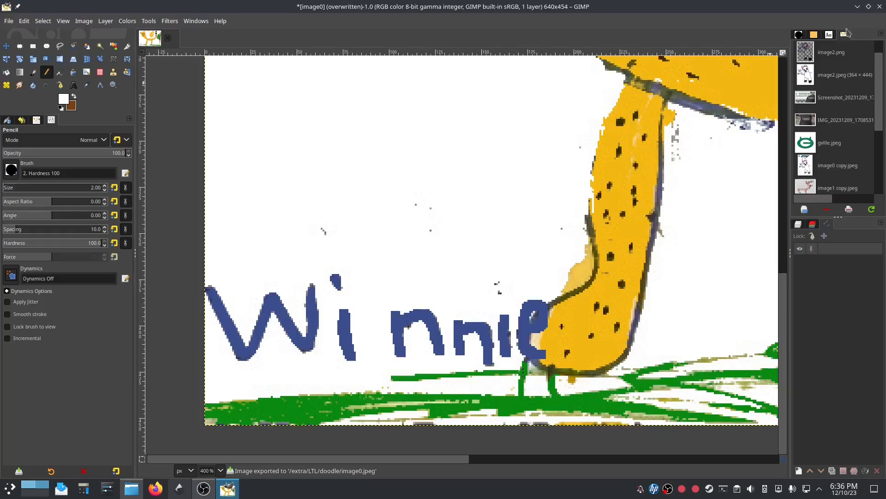
{"action": "left_click", "coordinate": [880, 7]}
{"action": "left_click", "coordinate": [425, 298]}
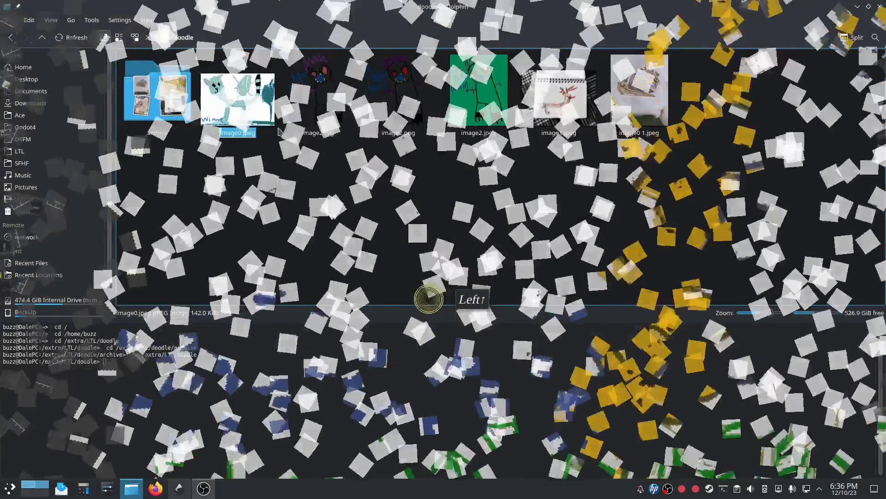
Step: Open the updated image0.jpeg from the doodle folder in Inkscape, accepting the import settings
{"action": "right_click", "coordinate": [233, 97]}
{"action": "mouse_move", "coordinate": [247, 119]}
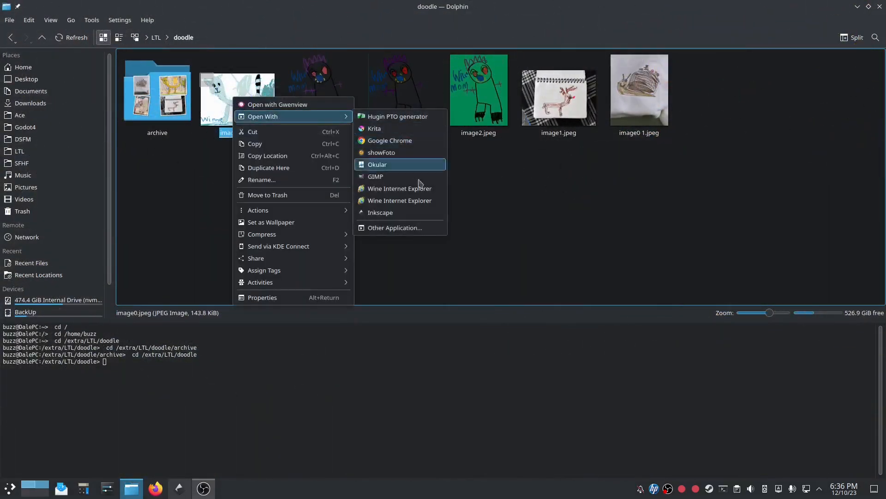
{"action": "left_click", "coordinate": [401, 206]}
{"action": "left_click", "coordinate": [504, 295]}
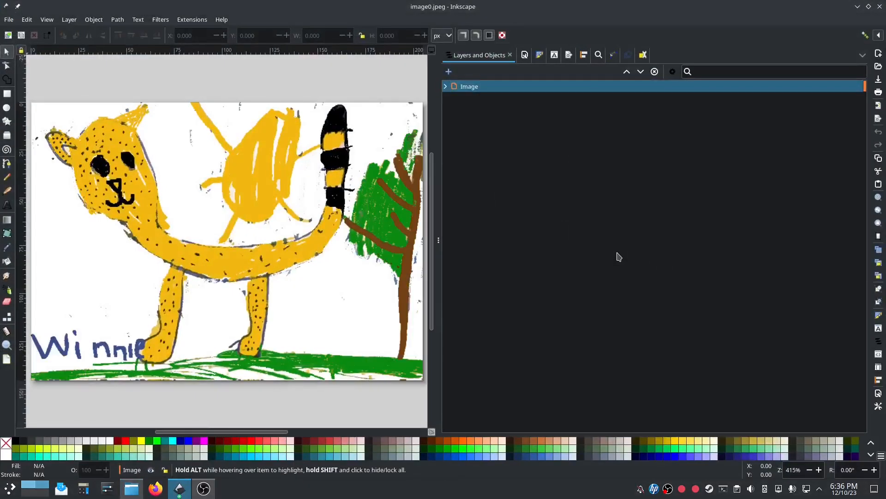
Step: Trace the bitmap image1 as a multicolor trace with Colors detection and 8 scans
{"action": "left_click", "coordinate": [170, 178]}
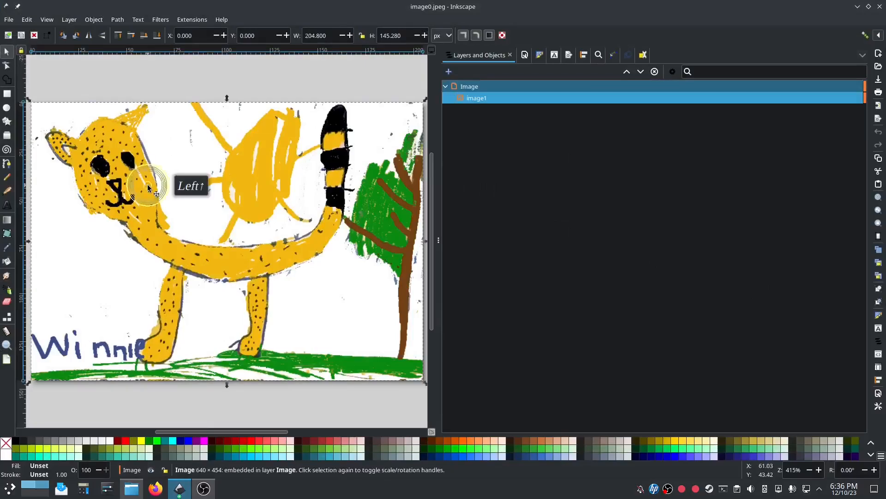
{"action": "left_click", "coordinate": [117, 19]}
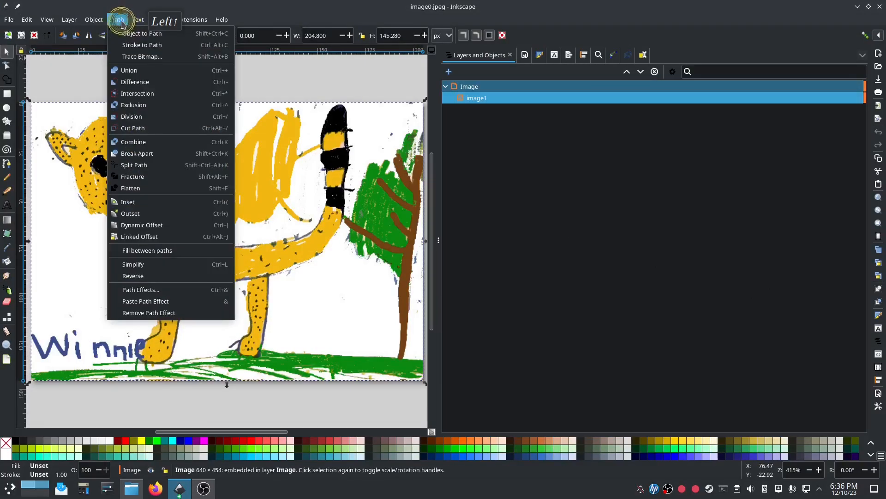
{"action": "left_click", "coordinate": [128, 55]}
{"action": "left_click", "coordinate": [496, 73]}
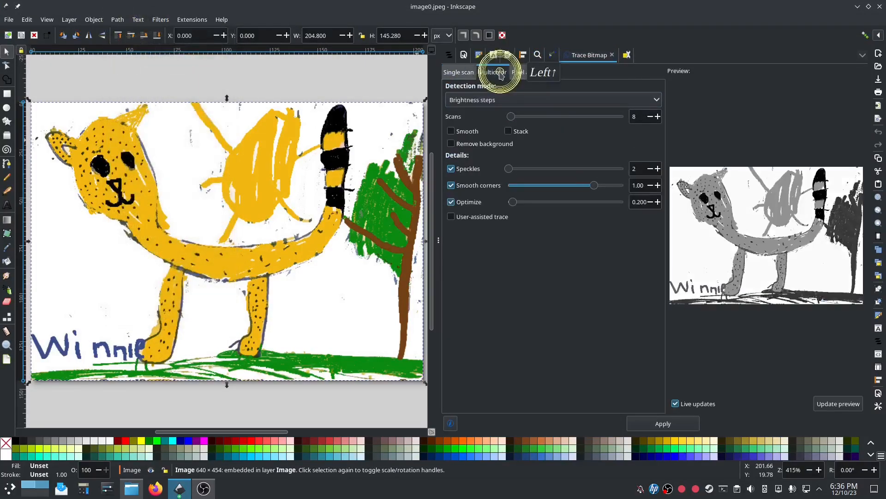
{"action": "left_click", "coordinate": [485, 101]}
{"action": "left_click", "coordinate": [476, 114]}
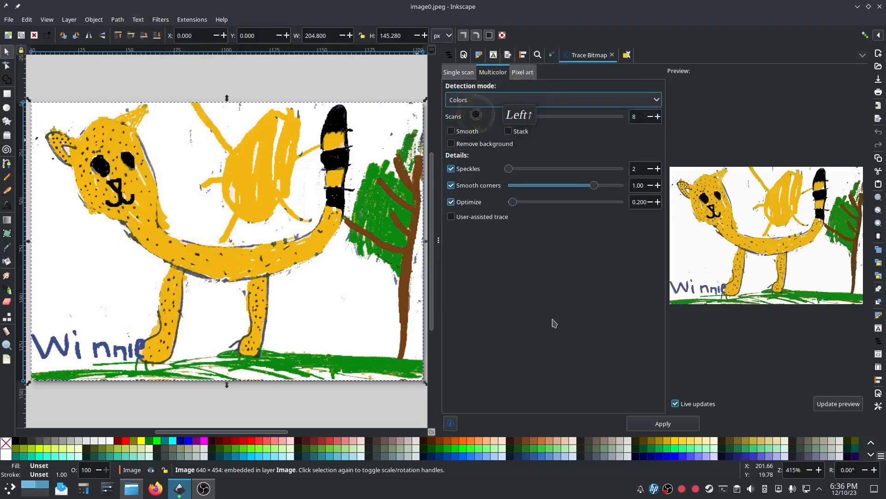
{"action": "left_click", "coordinate": [668, 425]}
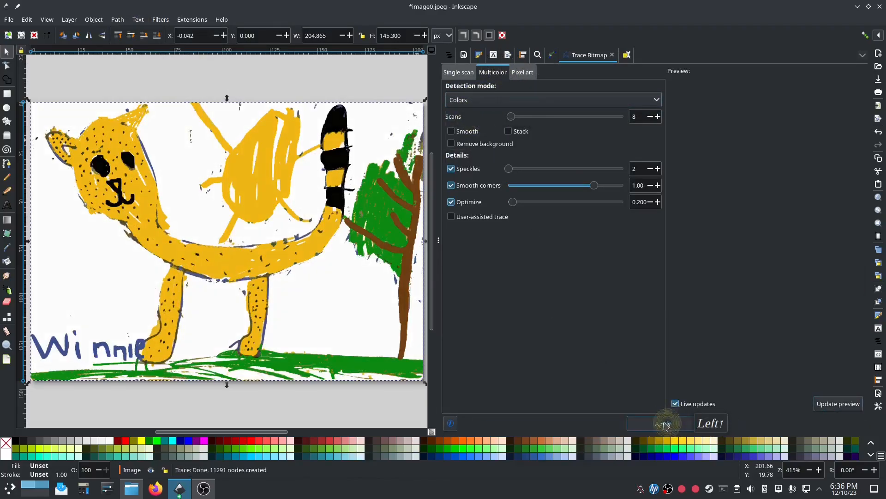
Step: Delete the original bitmap image1 beneath the traced group
{"action": "left_click", "coordinate": [448, 55]}
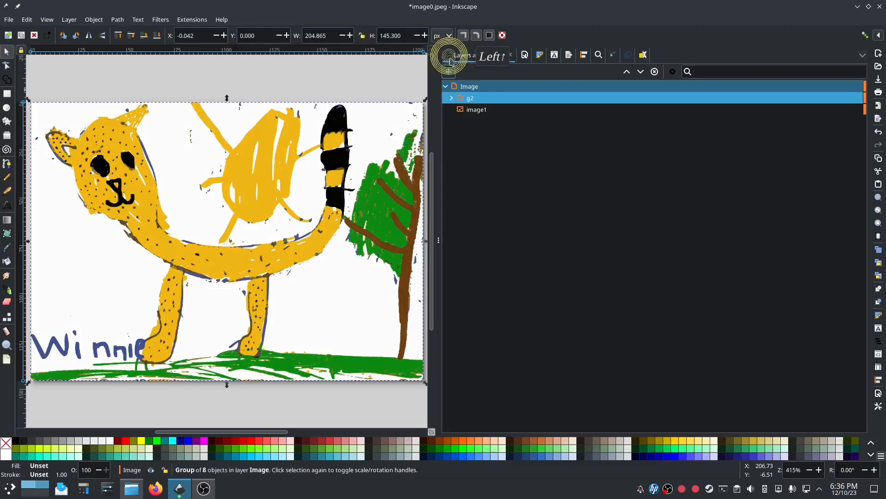
{"action": "left_click", "coordinate": [491, 110]}
{"action": "key", "text": "Delete"}
Step: Break apart the fill objects of the traced group g2 with Ink/Stitch, using the Simple method
{"action": "left_click", "coordinate": [475, 99]}
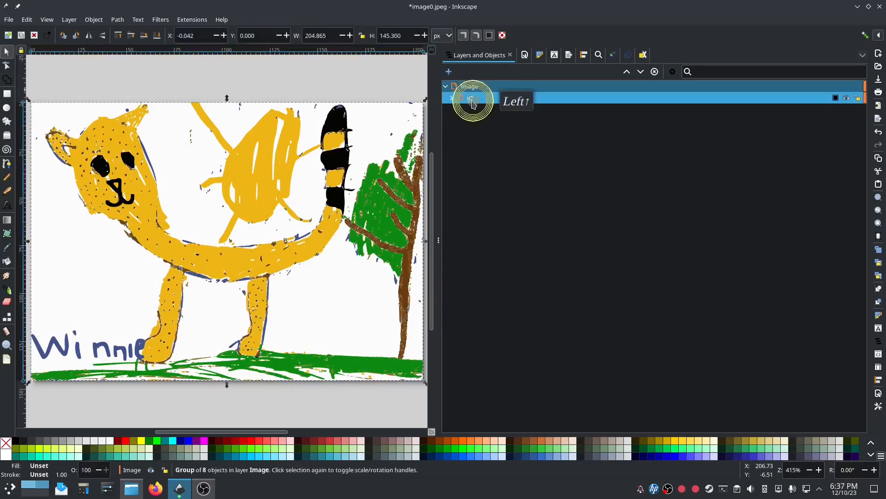
{"action": "left_click", "coordinate": [182, 23]}
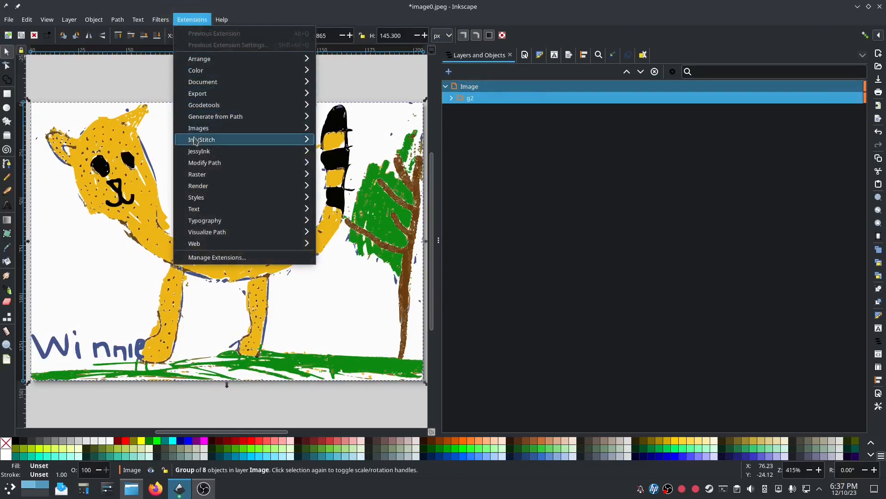
{"action": "mouse_move", "coordinate": [196, 141]}
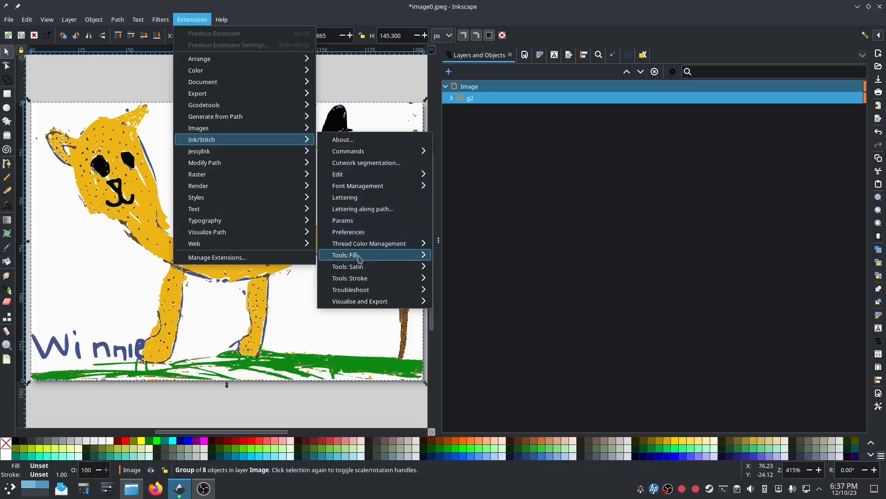
{"action": "mouse_move", "coordinate": [358, 256]}
{"action": "left_click", "coordinate": [465, 256]}
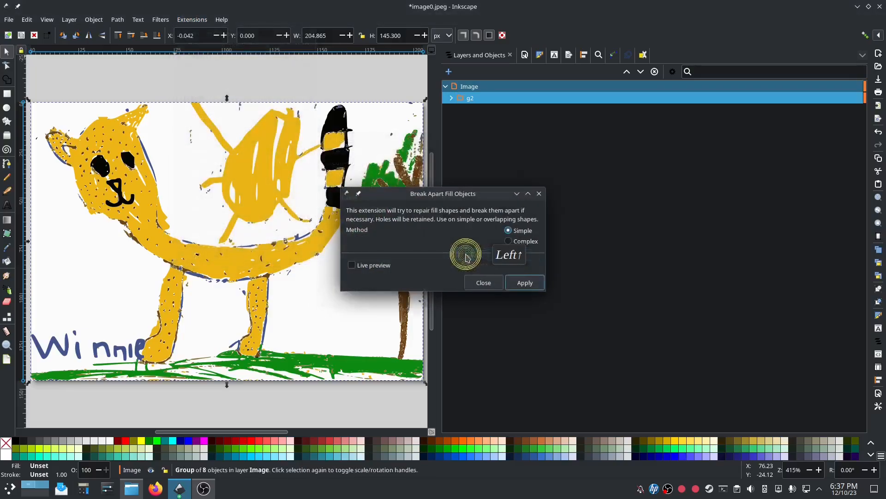
{"action": "left_click", "coordinate": [516, 281]}
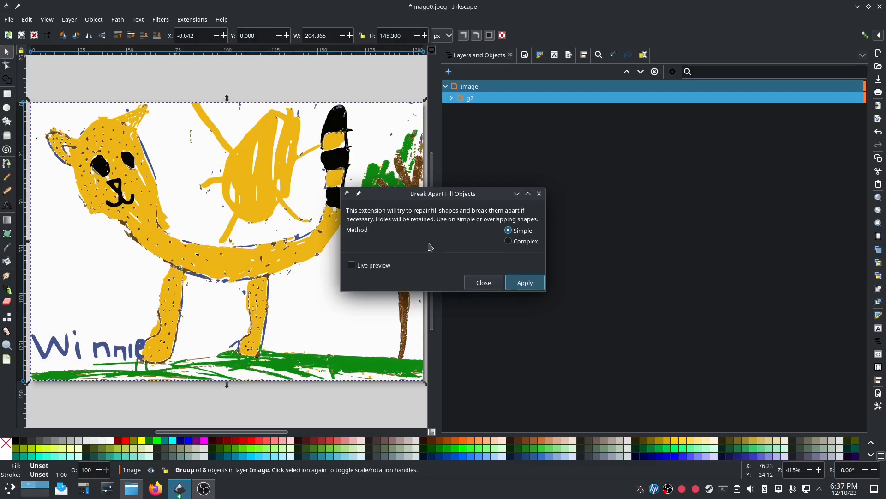
{"action": "left_click", "coordinate": [484, 283]}
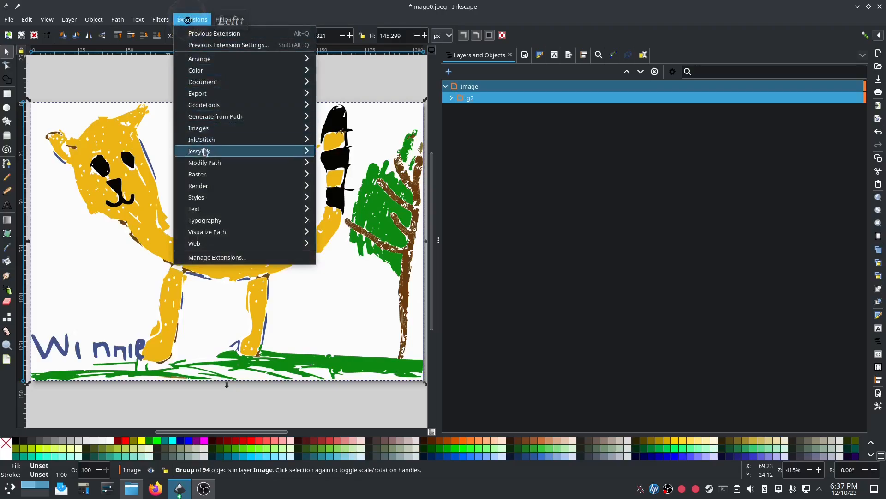
Step: Run Ink/Stitch's Break Apart Fill Objects on group g2 a second time with the Simple method
{"action": "mouse_move", "coordinate": [296, 140]}
{"action": "mouse_move", "coordinate": [358, 255]}
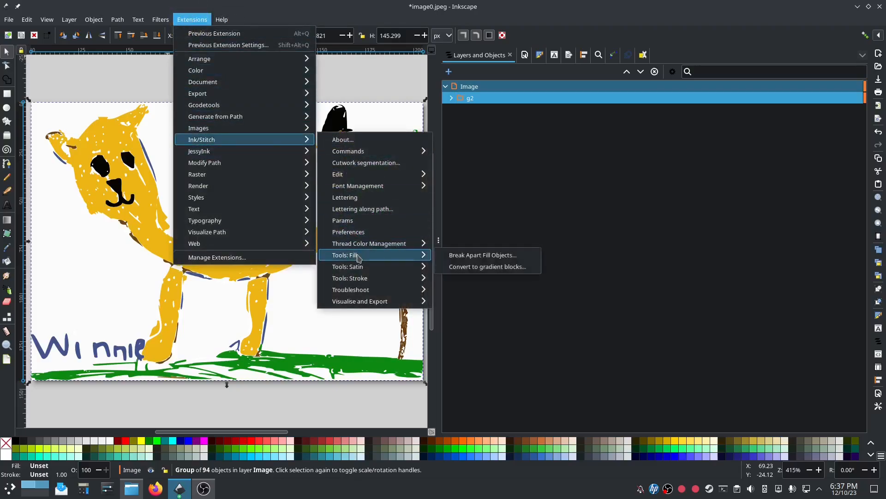
{"action": "left_click", "coordinate": [462, 254]}
{"action": "left_click", "coordinate": [513, 282]}
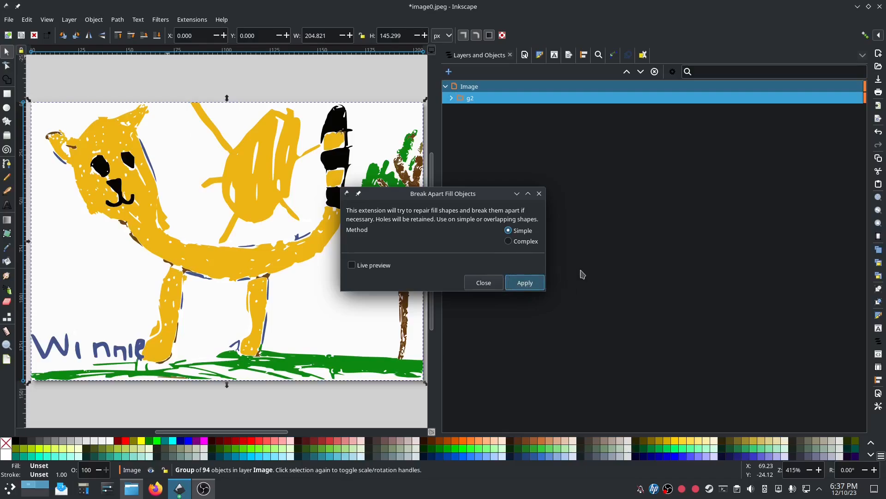
{"action": "left_click", "coordinate": [476, 281]}
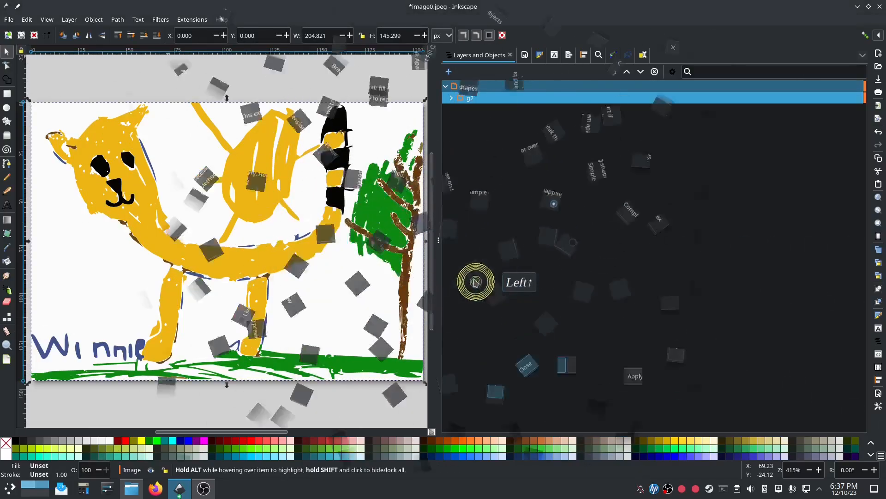
Step: Try an Ink/Stitch document cleanup that removes fill areas under 20 px² and strokes under 5 px
{"action": "left_click", "coordinate": [192, 19]}
{"action": "mouse_move", "coordinate": [244, 140]}
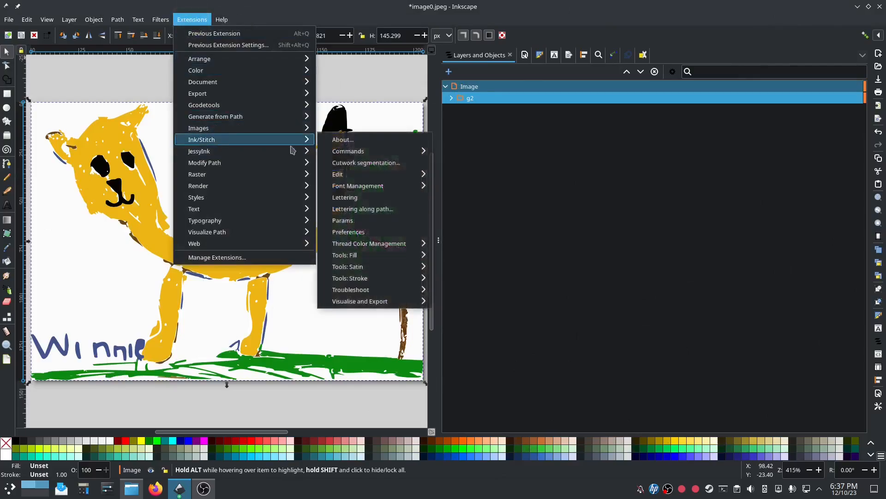
{"action": "mouse_move", "coordinate": [377, 290]}
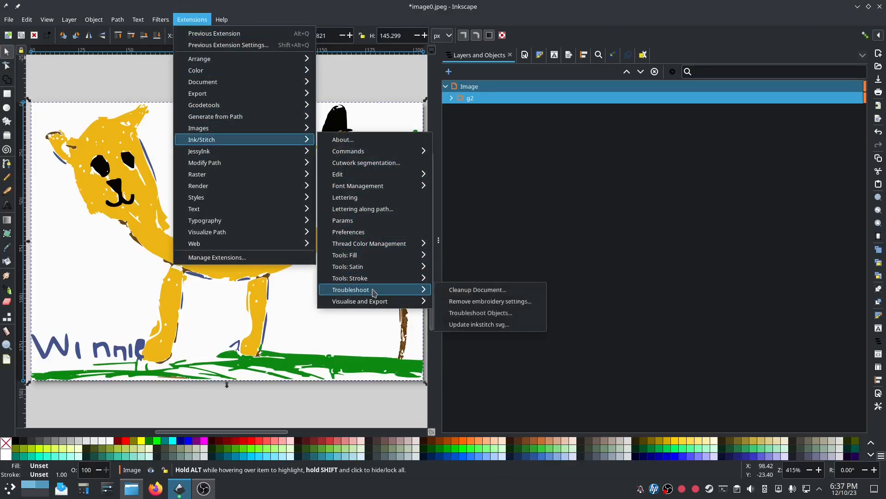
{"action": "left_click", "coordinate": [461, 291]}
{"action": "left_click", "coordinate": [521, 296]}
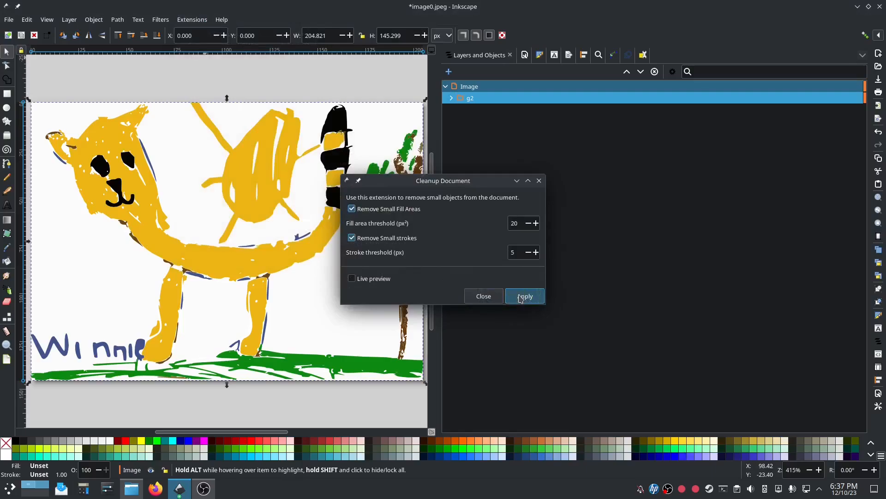
{"action": "left_click", "coordinate": [443, 353]}
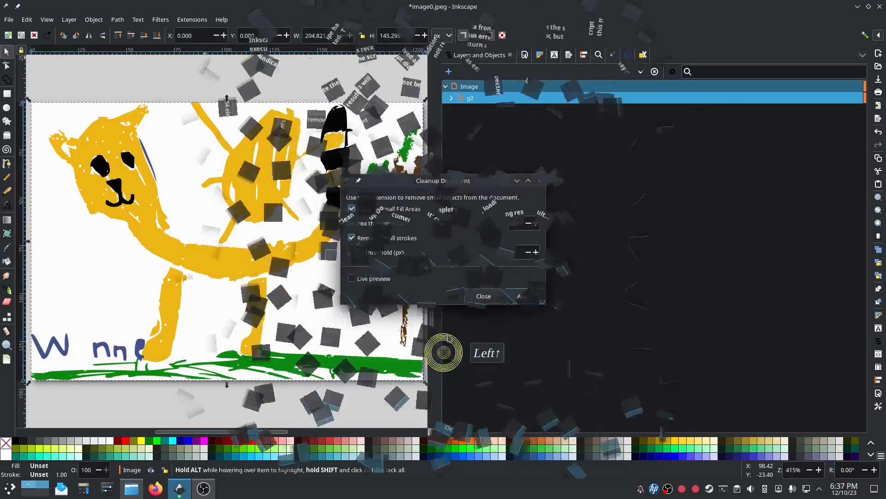
{"action": "left_click", "coordinate": [464, 299]}
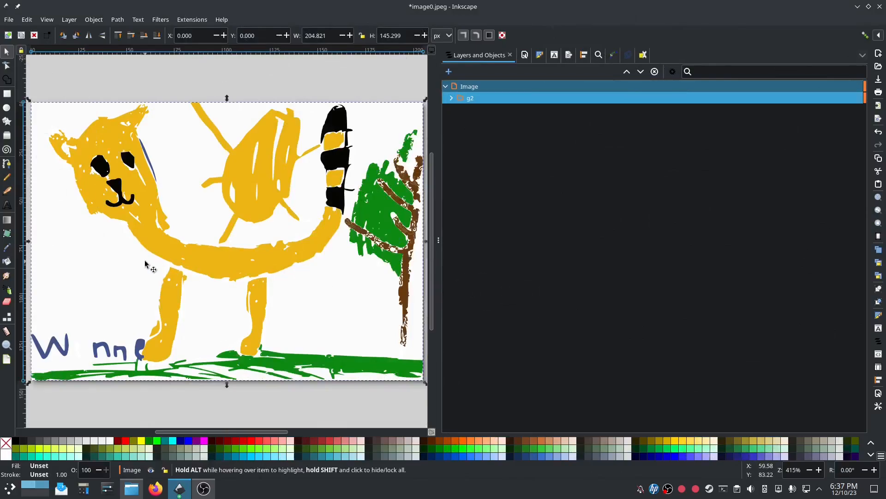
Step: Undo the document cleanup and duplicate the cat's yellow body and two leg shapes
{"action": "left_click", "coordinate": [222, 260]}
{"action": "left_click", "coordinate": [222, 258], "text": "ctrl"}
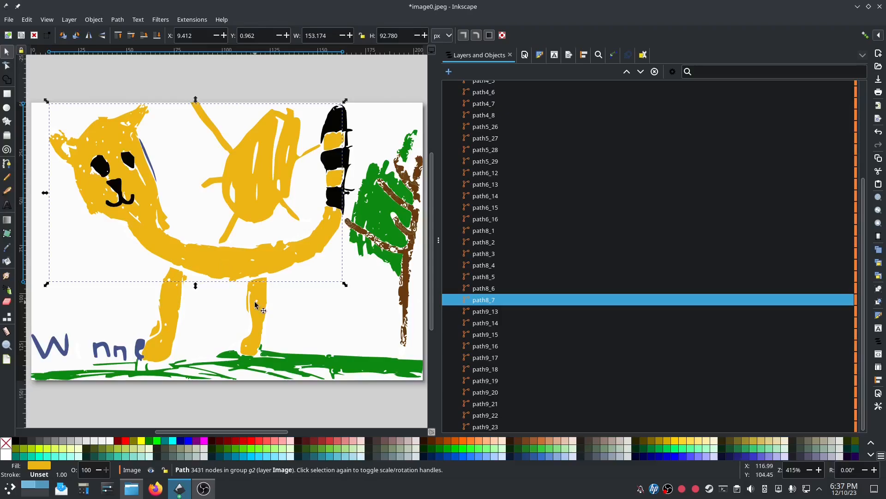
{"action": "key", "text": "ctrl"}
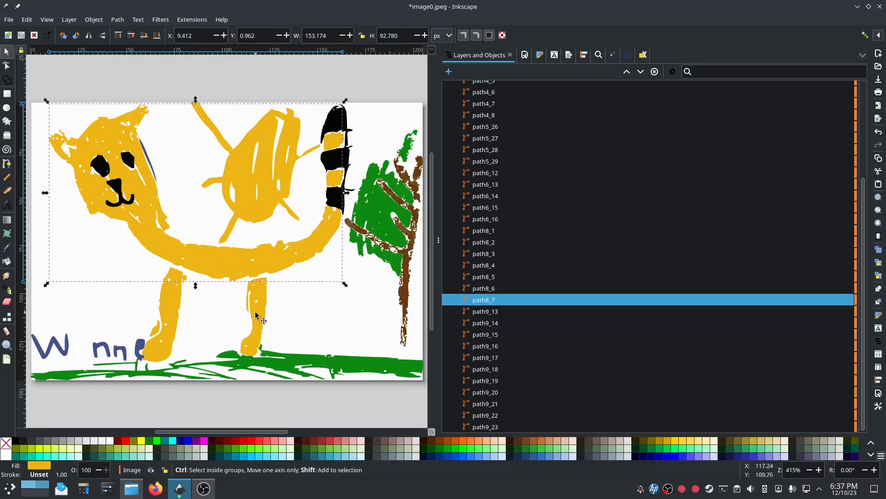
{"action": "left_click", "coordinate": [256, 314], "text": "ctrl+shift"}
{"action": "left_click", "coordinate": [171, 303], "text": "ctrl+shift"}
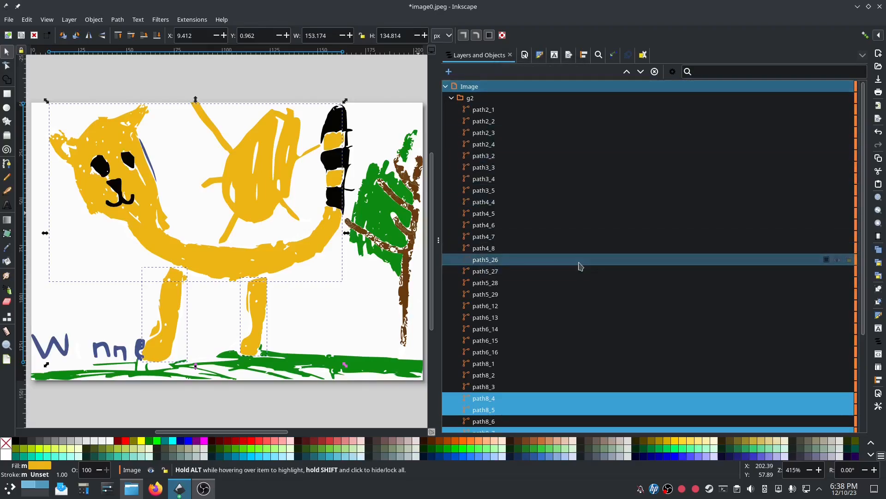
{"action": "right_click", "coordinate": [491, 222]}
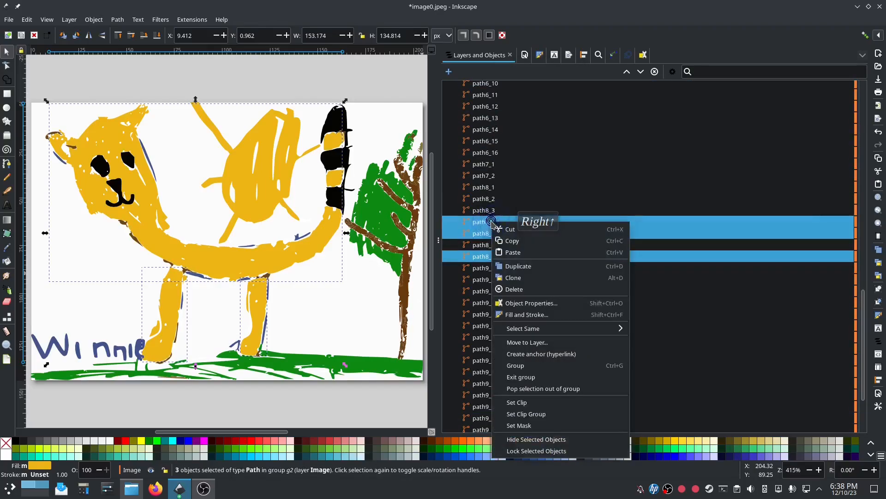
{"action": "left_click", "coordinate": [520, 265]}
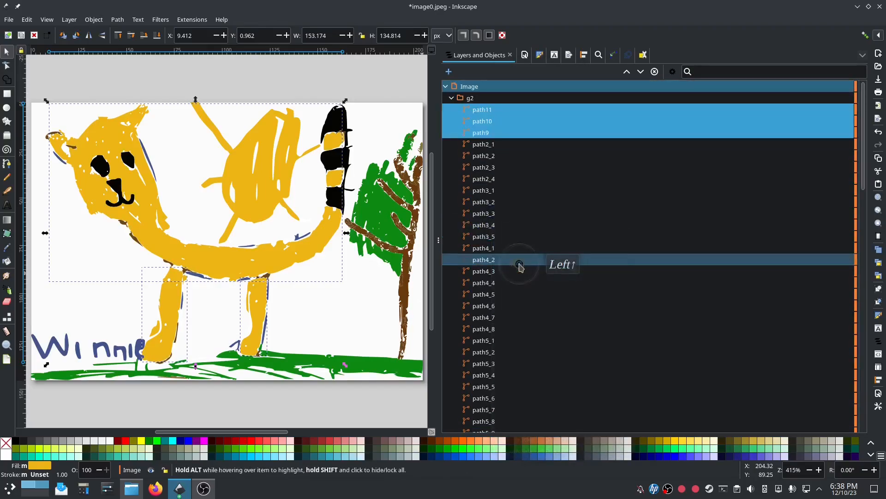
Step: Turn the duplicated body and leg shapes into outlines with no fill and a flat black stroke
{"action": "left_click", "coordinate": [540, 54]}
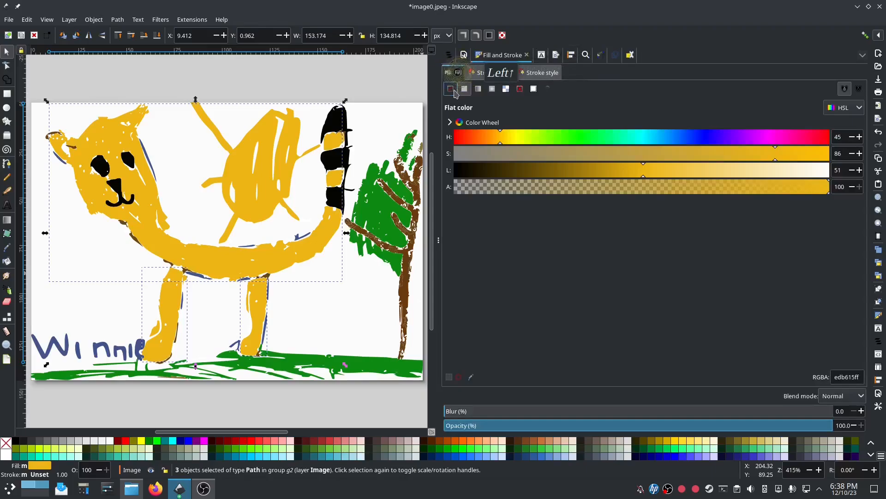
{"action": "left_click", "coordinate": [490, 72]}
{"action": "left_click", "coordinate": [465, 88]}
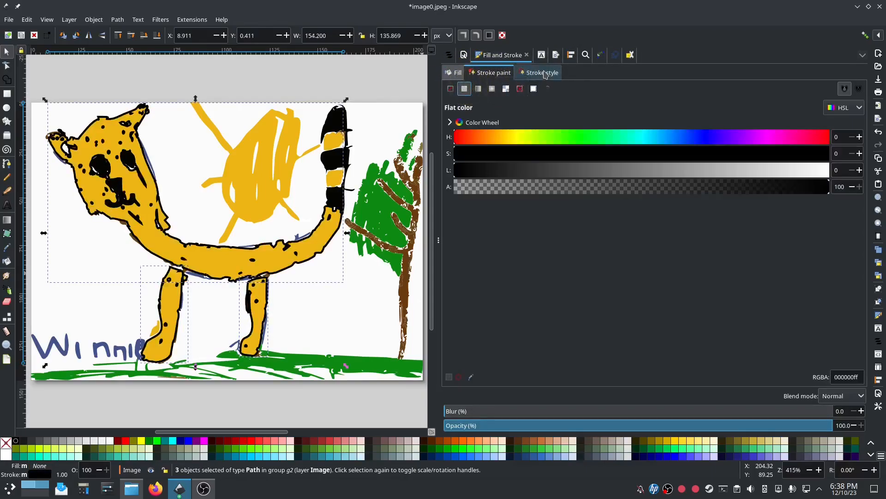
{"action": "left_click", "coordinate": [545, 75]}
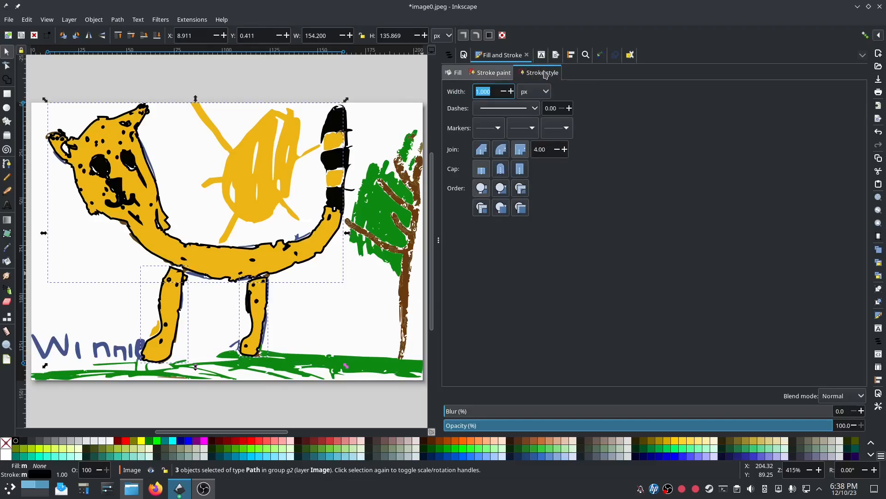
Step: Preview the three outlines as running stitch in Ink/Stitch Params with Trim After enabled, and discard the settings
{"action": "left_click", "coordinate": [193, 19]}
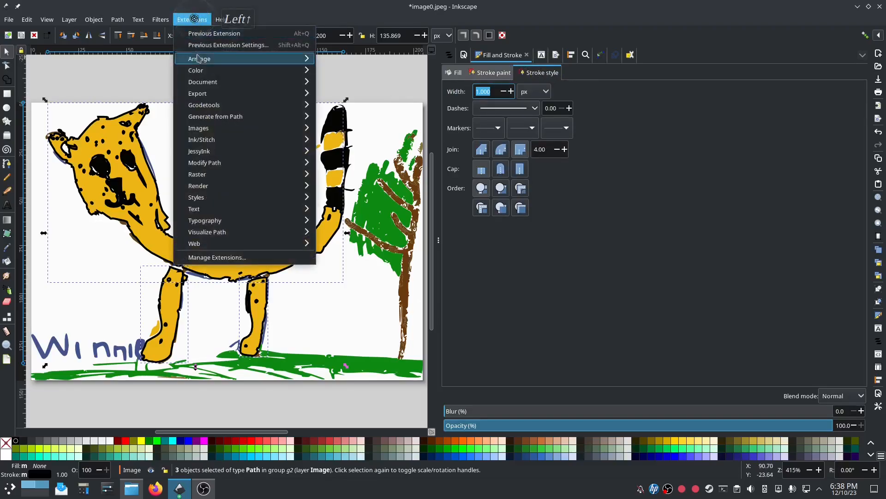
{"action": "mouse_move", "coordinate": [198, 141]}
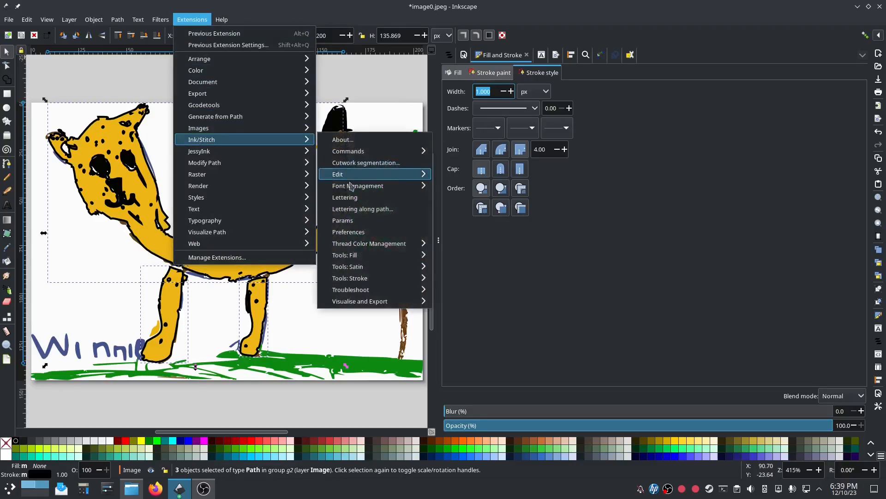
{"action": "left_click", "coordinate": [347, 221]}
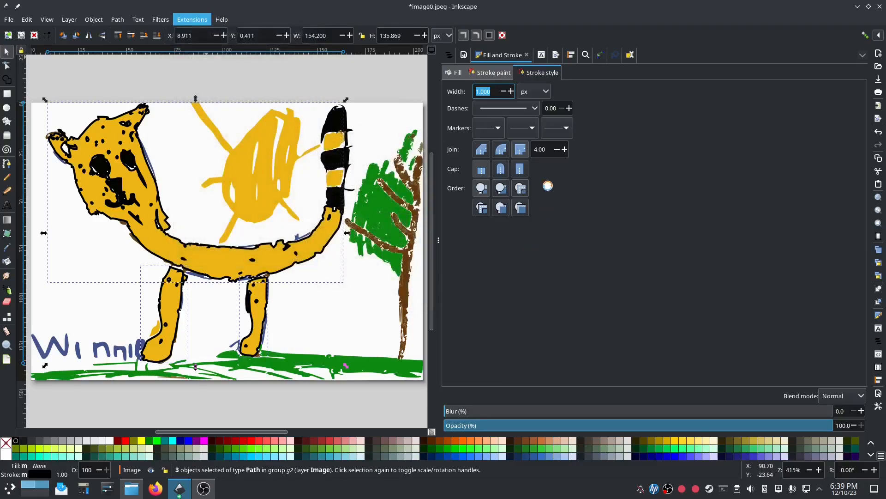
{"action": "mouse_move", "coordinate": [492, 76]}
{"action": "left_mouse_down"}
{"action": "mouse_move", "coordinate": [284, 41]}
{"action": "mouse_move", "coordinate": [313, 49]}
{"action": "left_mouse_up"}
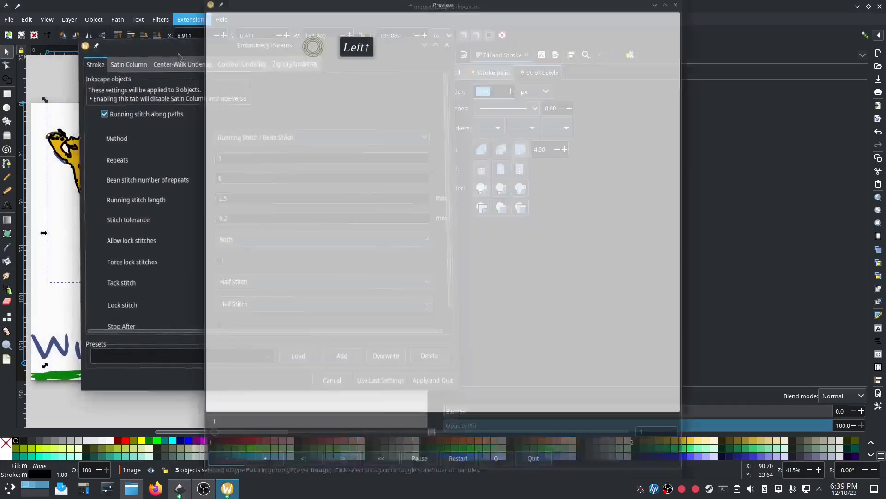
{"action": "left_click", "coordinate": [152, 136]}
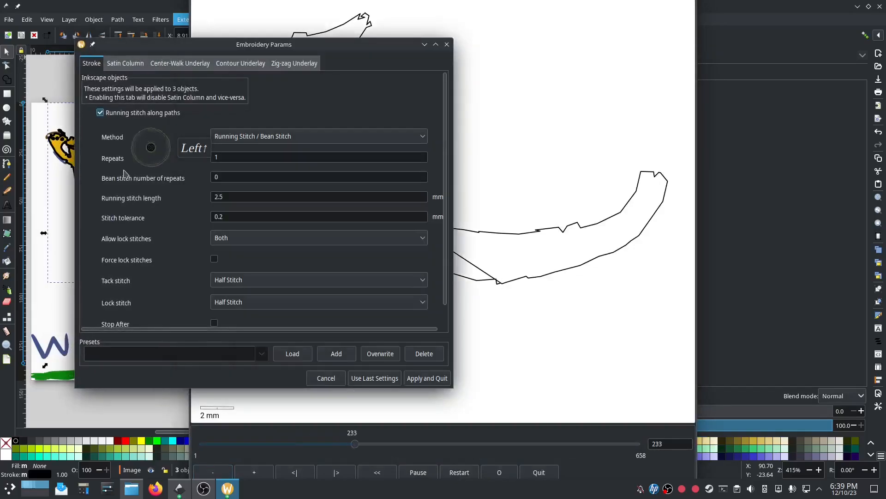
{"action": "scroll", "coordinate": [160, 261], "scroll_direction": "down", "scroll_amount": 1}
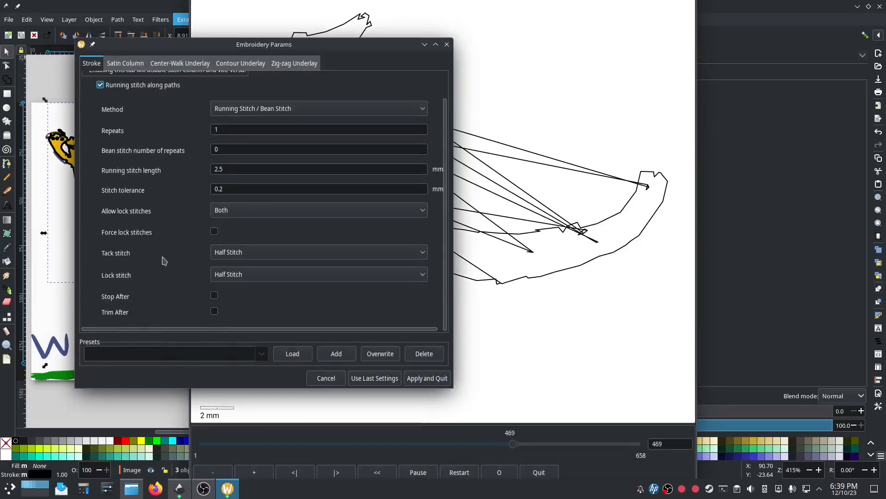
{"action": "left_click", "coordinate": [214, 311]}
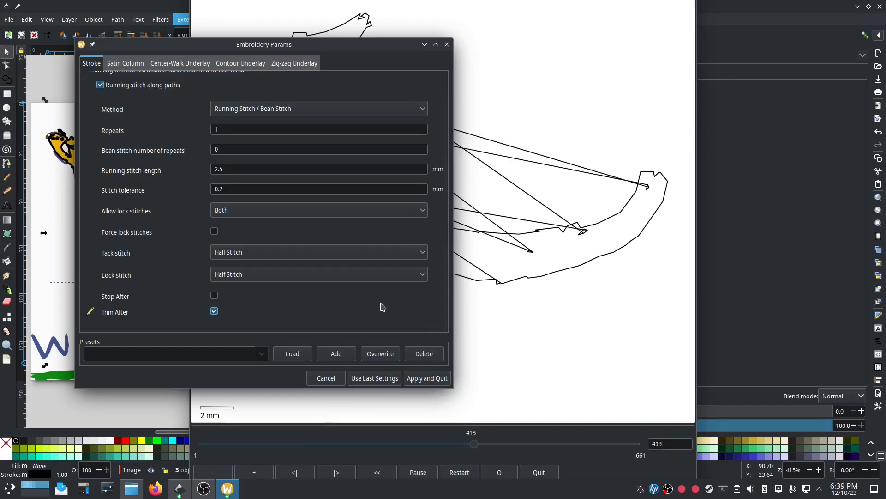
{"action": "left_click", "coordinate": [326, 378]}
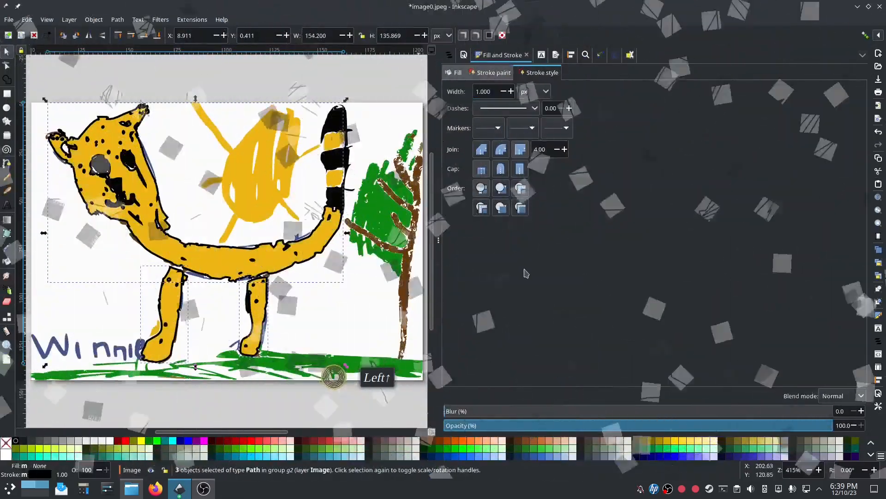
Step: Break apart the three duplicated body and leg outlines into separate paths
{"action": "left_click", "coordinate": [450, 55]}
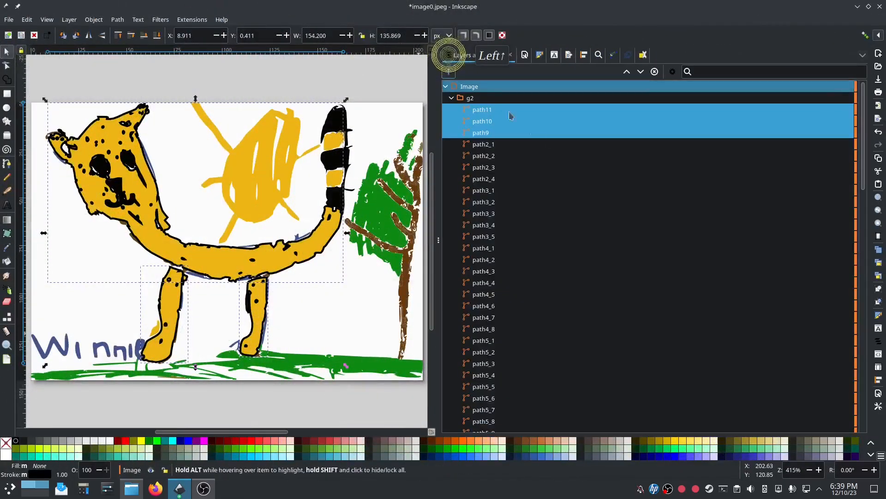
{"action": "left_click", "coordinate": [118, 21]}
{"action": "left_click", "coordinate": [129, 152]}
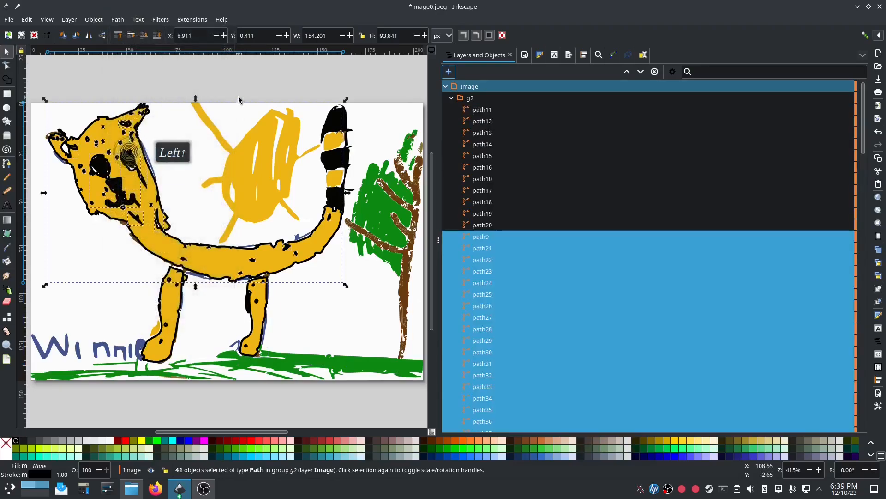
Step: Raise the broken-apart body outline paths above all other objects in group g2
{"action": "left_click", "coordinate": [192, 19]}
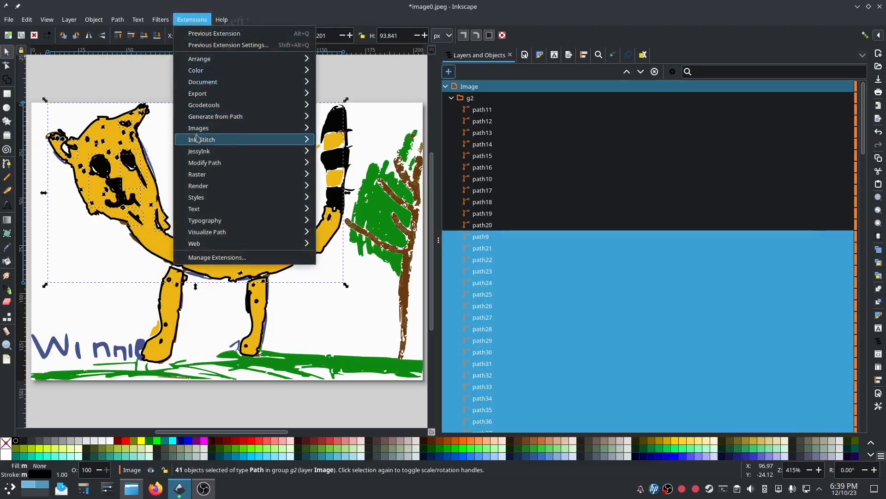
{"action": "mouse_move", "coordinate": [245, 139]}
{"action": "left_click", "coordinate": [629, 72]}
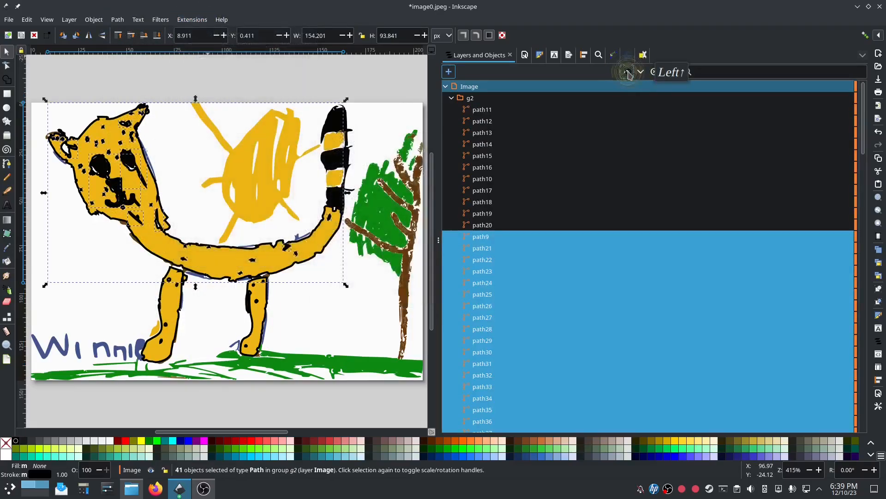
{"action": "left_click", "coordinate": [628, 72]}
{"action": "left_click", "coordinate": [628, 72]}
{"action": "left_click", "coordinate": [628, 72]}
{"action": "left_click", "coordinate": [628, 72]}
{"action": "left_click", "coordinate": [628, 72]}
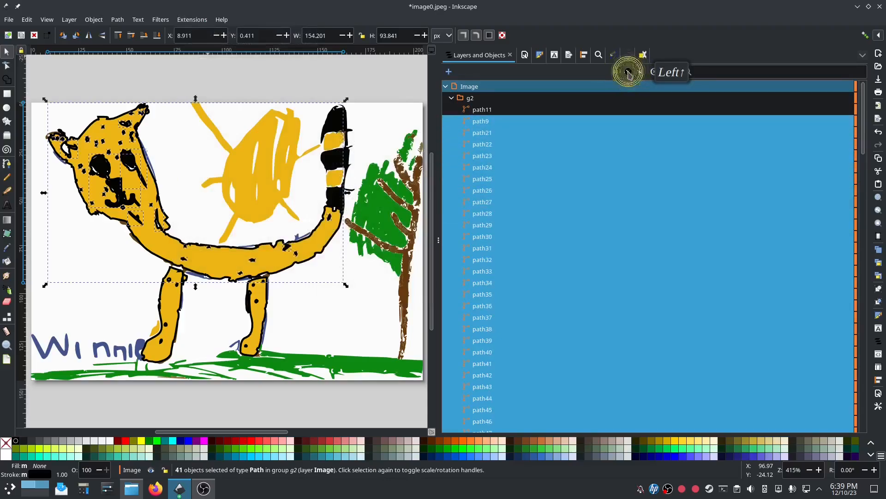
{"action": "left_click", "coordinate": [628, 72]}
Step: Enable Trim After for the body outline paths in Ink/Stitch Params, keeping running stitch, and apply the settings
{"action": "left_click", "coordinate": [192, 19]}
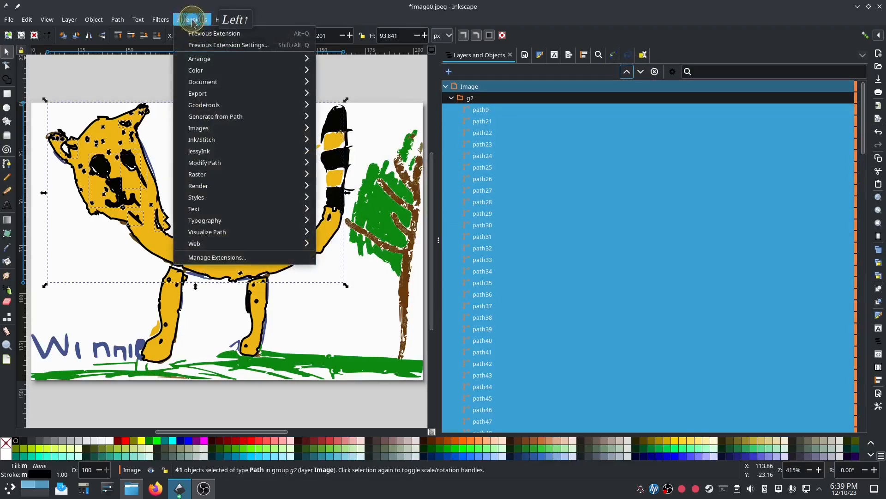
{"action": "mouse_move", "coordinate": [244, 139]}
{"action": "left_click", "coordinate": [354, 220]}
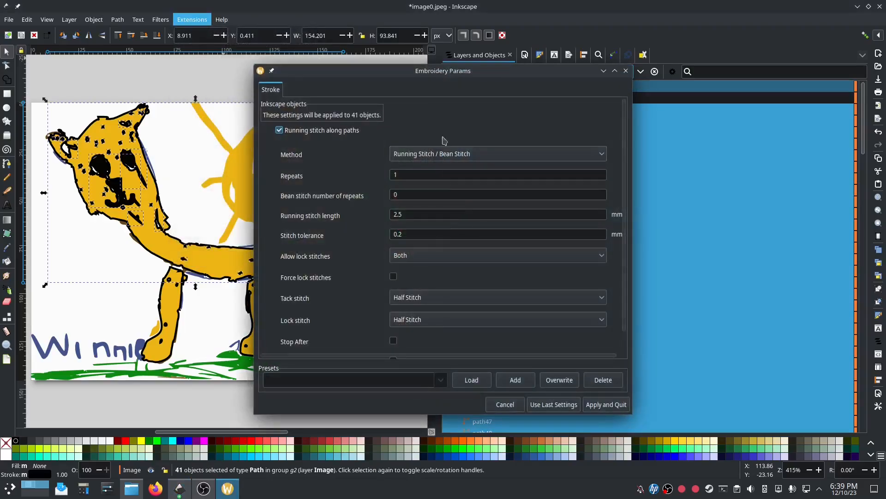
{"action": "left_click_drag", "start_coordinate": [435, 73], "coordinate": [213, 58]}
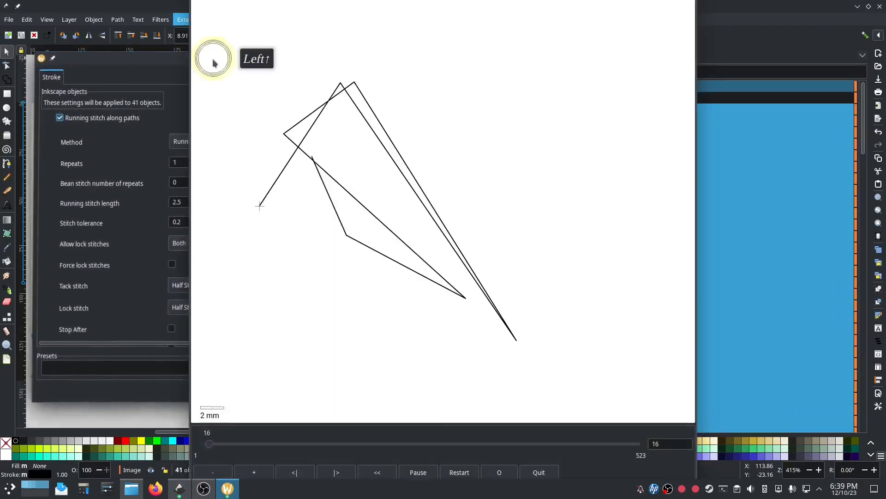
{"action": "left_click", "coordinate": [110, 184]}
{"action": "scroll", "coordinate": [169, 277], "scroll_direction": "down", "scroll_amount": 1}
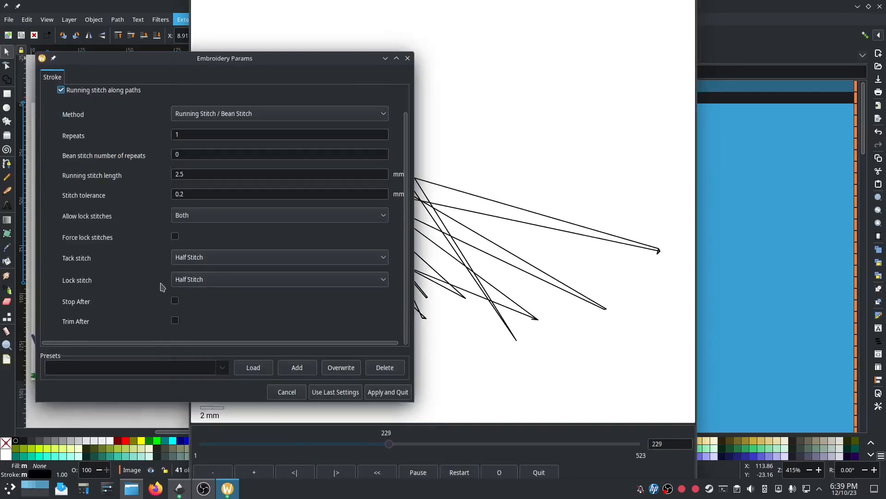
{"action": "left_click", "coordinate": [175, 320]}
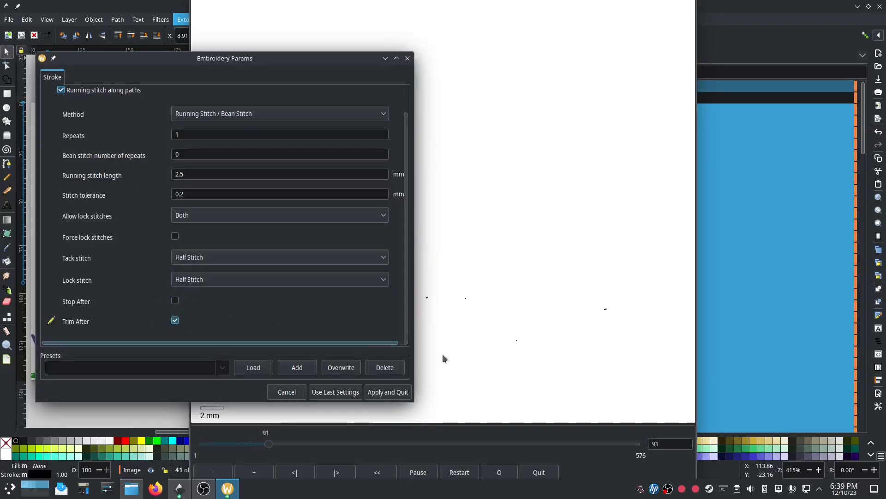
{"action": "left_click", "coordinate": [653, 388]}
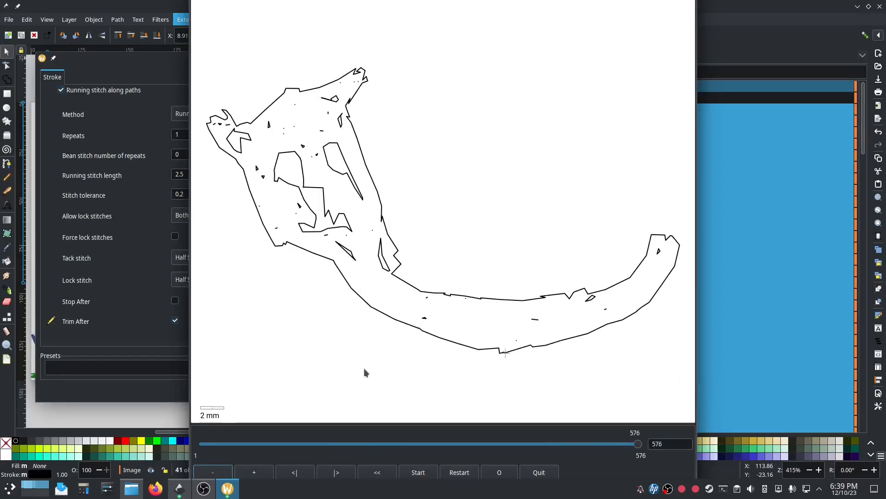
{"action": "left_click", "coordinate": [149, 380]}
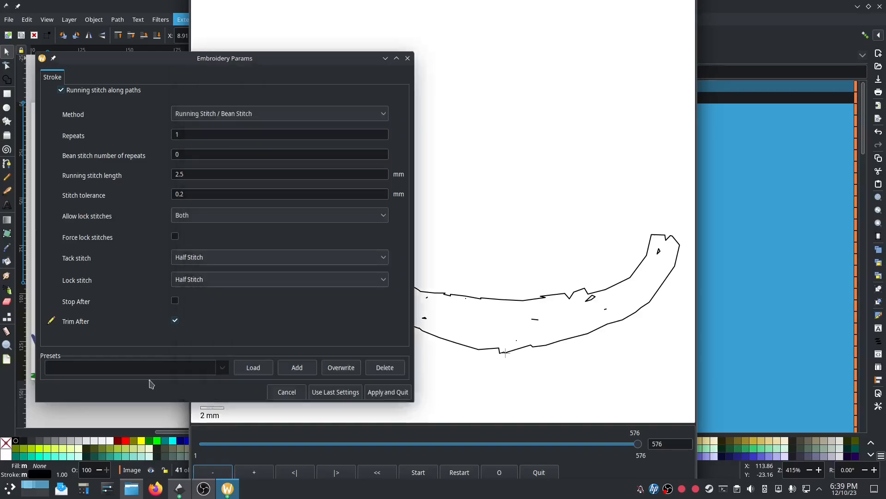
{"action": "left_click", "coordinate": [387, 395]}
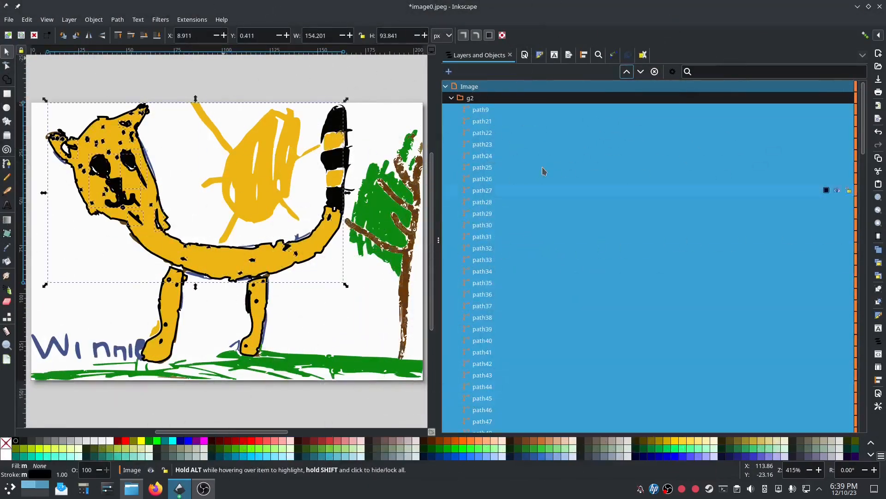
Step: Play the whole design in the Ink/Stitch simulator at 512 stitches/sec to check the stitching order, and close the preview
{"action": "left_click", "coordinate": [336, 75]}
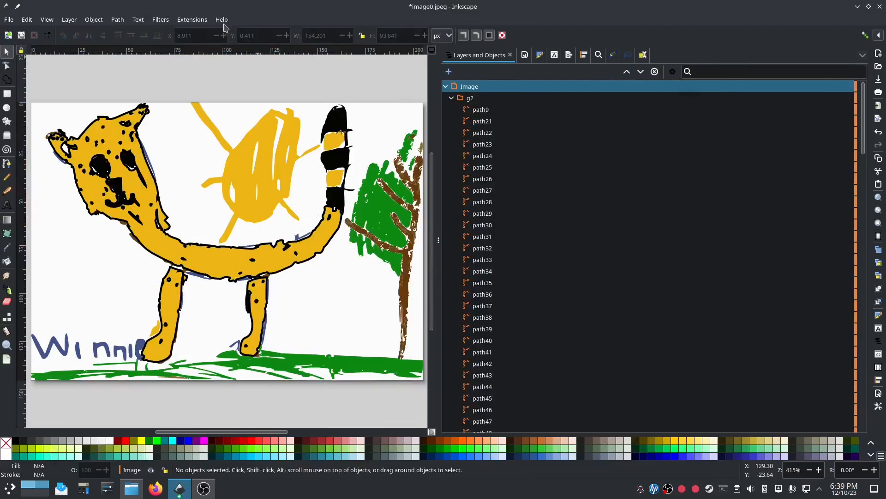
{"action": "left_click", "coordinate": [189, 21]}
{"action": "mouse_move", "coordinate": [199, 141]}
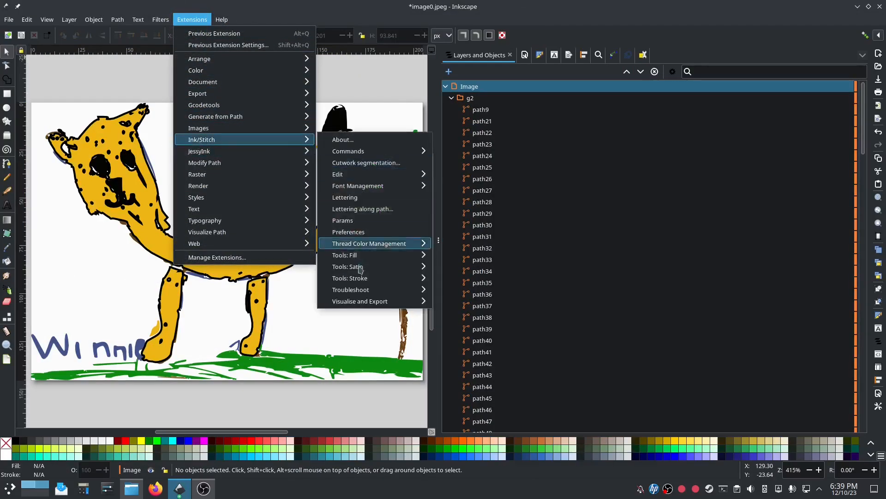
{"action": "mouse_move", "coordinate": [360, 294]}
{"action": "left_click", "coordinate": [486, 338]}
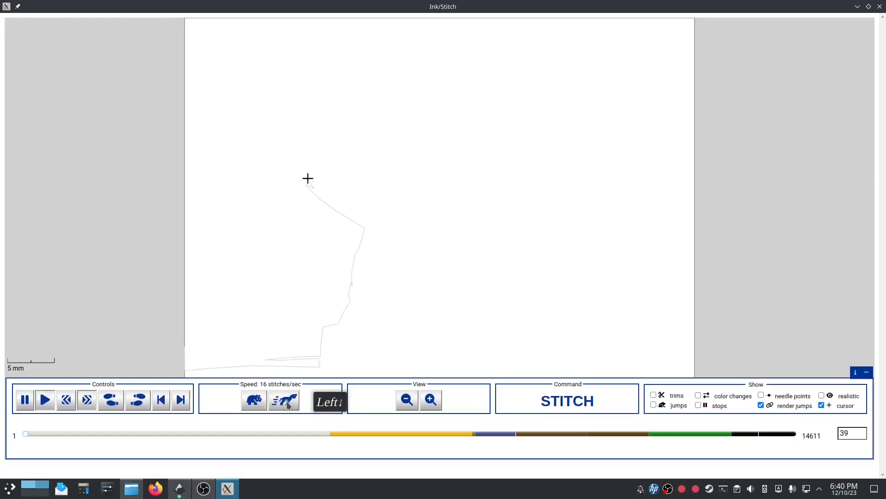
{"action": "left_click", "coordinate": [287, 404]}
{"action": "left_click", "coordinate": [287, 404]}
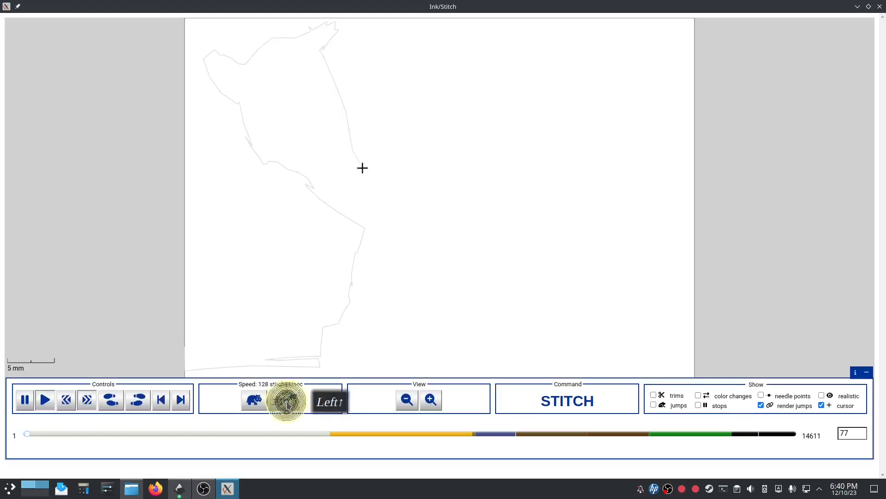
{"action": "left_click", "coordinate": [287, 404]}
{"action": "left_click", "coordinate": [287, 405]}
{"action": "left_click", "coordinate": [287, 404]}
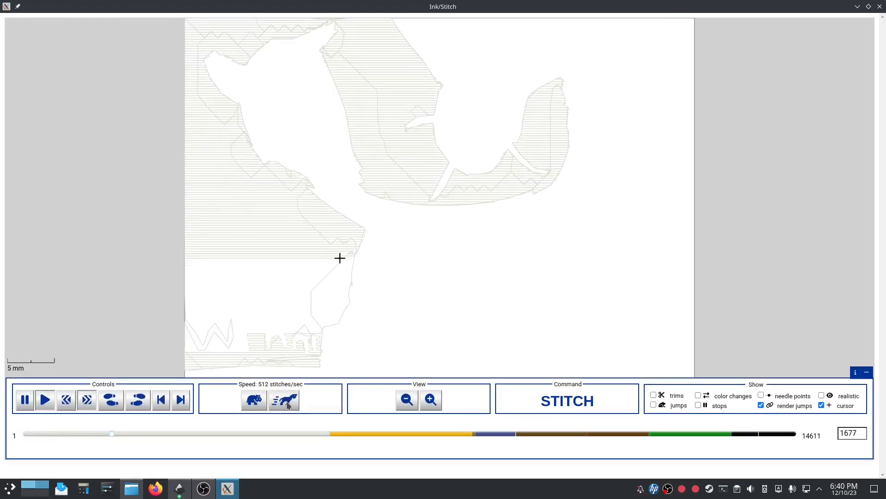
{"action": "left_click", "coordinate": [880, 6]}
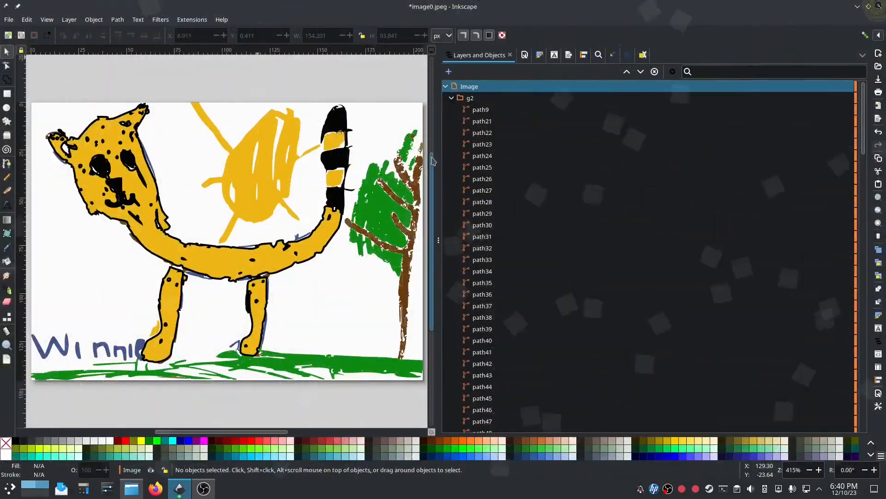
Step: Select the white background shape and all other paths sharing its white fill, and delete them
{"action": "left_click", "coordinate": [327, 301]}
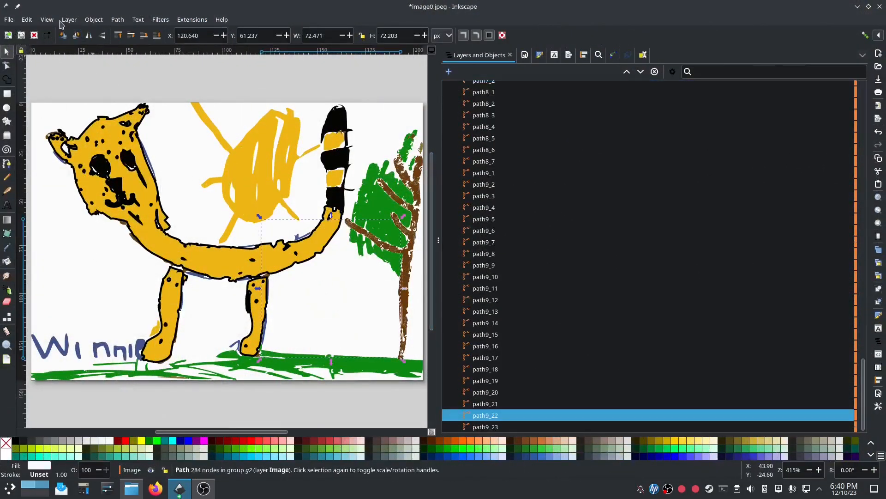
{"action": "left_click", "coordinate": [29, 20]}
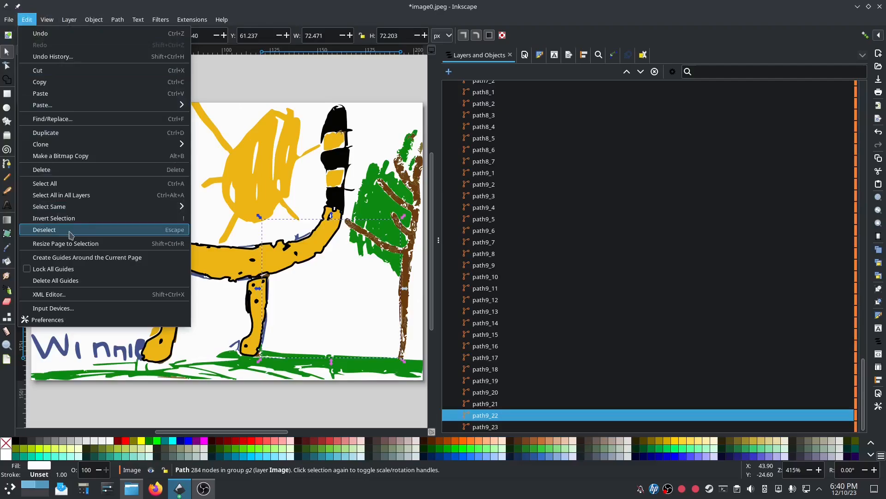
{"action": "mouse_move", "coordinate": [64, 207]}
{"action": "left_click", "coordinate": [222, 221]}
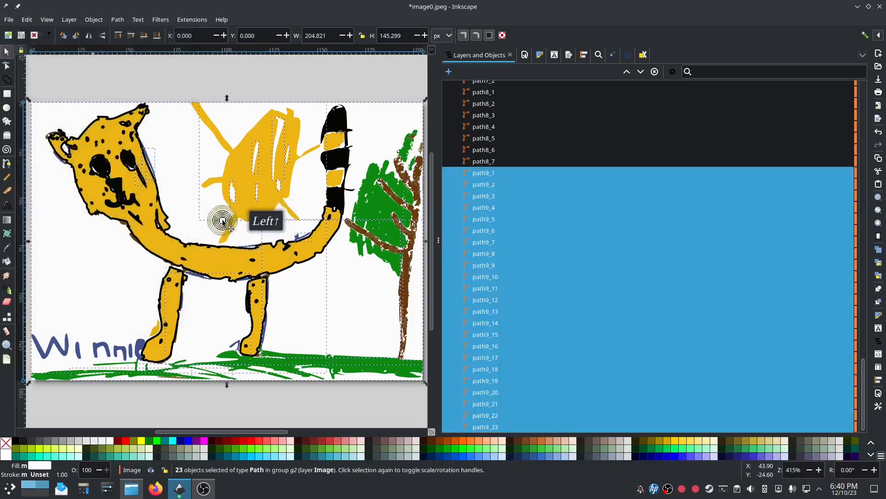
{"action": "key", "text": "Delete"}
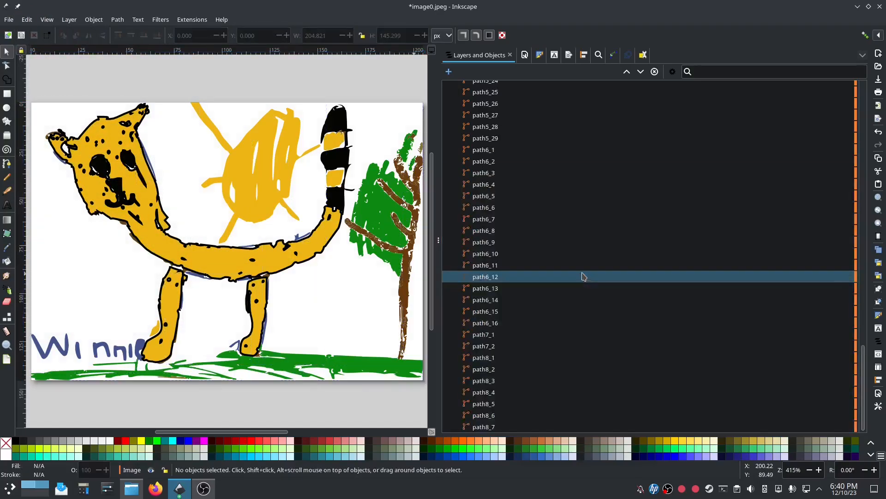
Step: Simulate stitching of the whole group g2 in Ink/Stitch at 4096 stitches/sec through to the last stitch
{"action": "scroll", "coordinate": [519, 185], "scroll_direction": "up", "scroll_amount": 20}
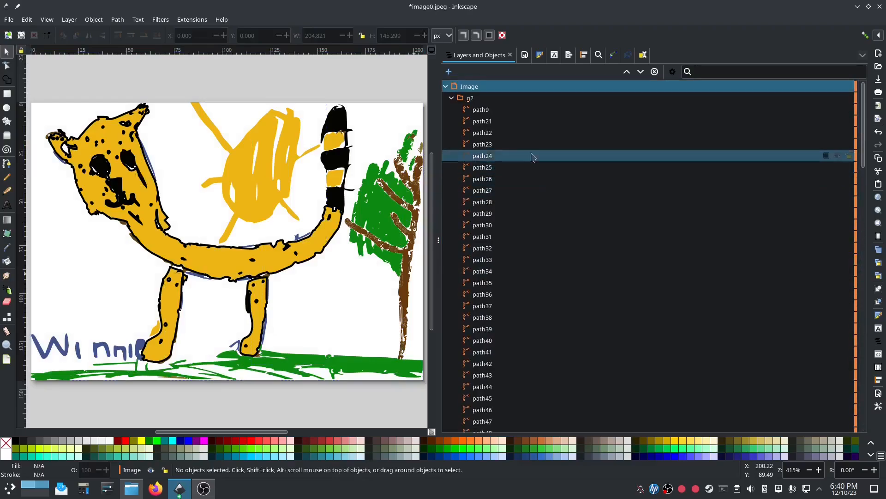
{"action": "left_click", "coordinate": [481, 97]}
{"action": "left_click", "coordinate": [189, 21]}
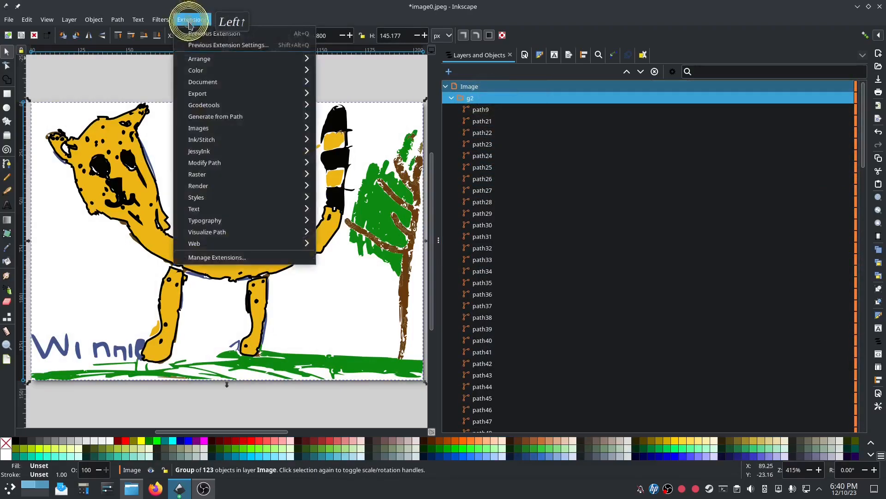
{"action": "mouse_move", "coordinate": [205, 139]}
{"action": "mouse_move", "coordinate": [364, 301]}
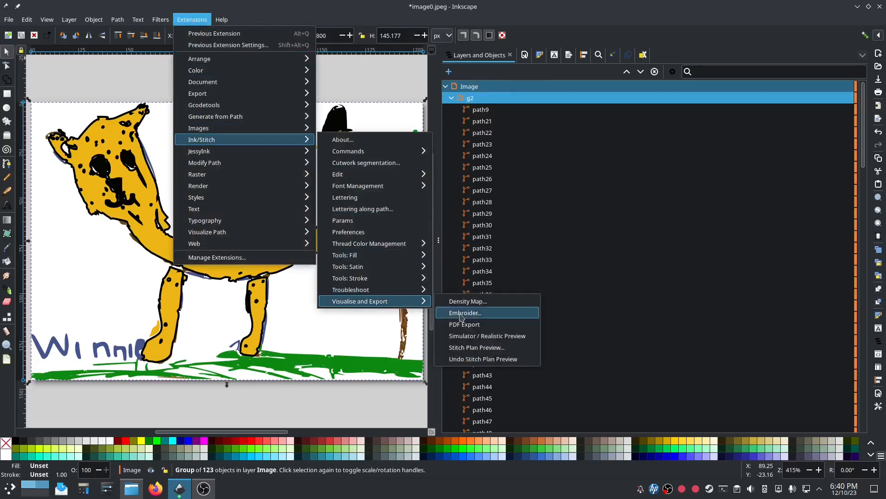
{"action": "left_click", "coordinate": [475, 336]}
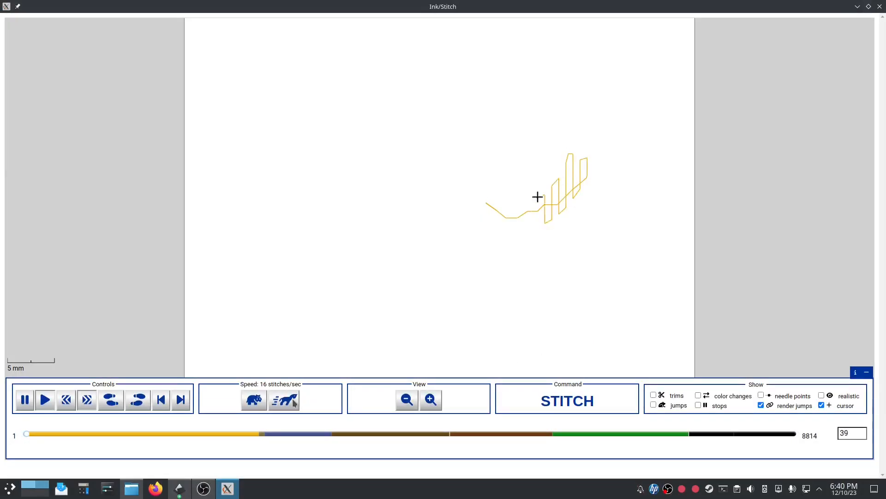
{"action": "left_click", "coordinate": [290, 402]}
{"action": "left_click", "coordinate": [290, 402]}
{"action": "left_click", "coordinate": [290, 402]}
{"action": "left_click", "coordinate": [290, 402]}
{"action": "left_click", "coordinate": [290, 402]}
{"action": "left_click", "coordinate": [290, 402]}
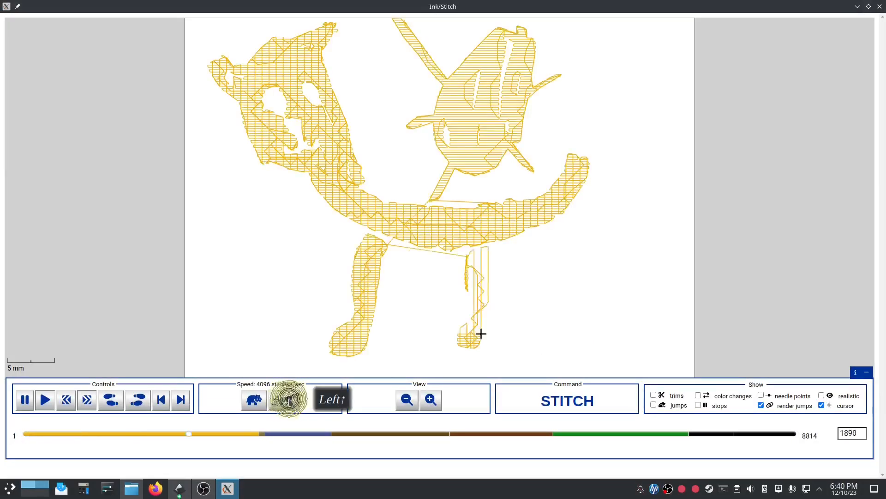
{"action": "left_click", "coordinate": [290, 402]}
{"action": "left_click", "coordinate": [290, 402]}
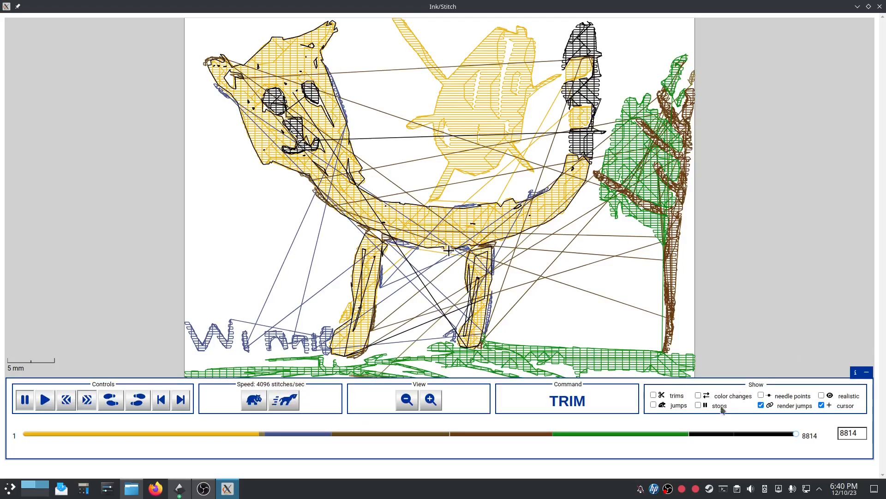
Step: Hide the rendered jumps in the simulation to inspect the finished stitching, and close the preview
{"action": "left_click", "coordinate": [760, 407]}
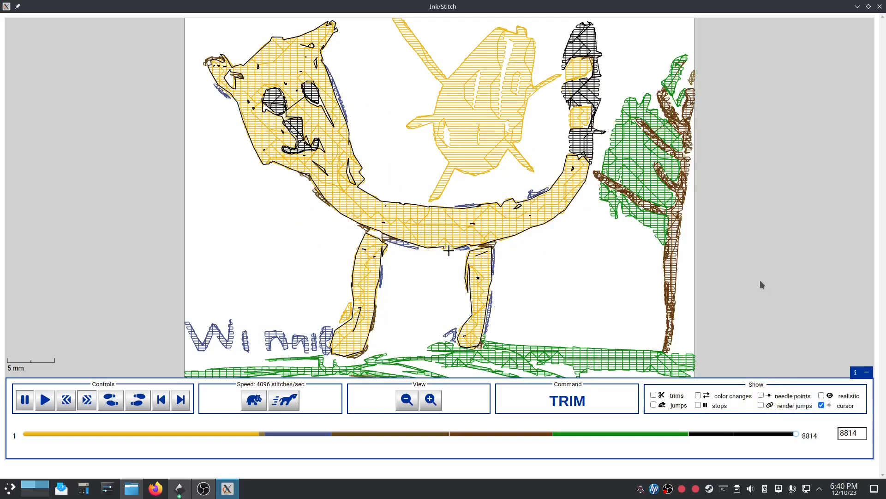
{"action": "left_click", "coordinate": [786, 317]}
{"action": "left_click", "coordinate": [880, 6]}
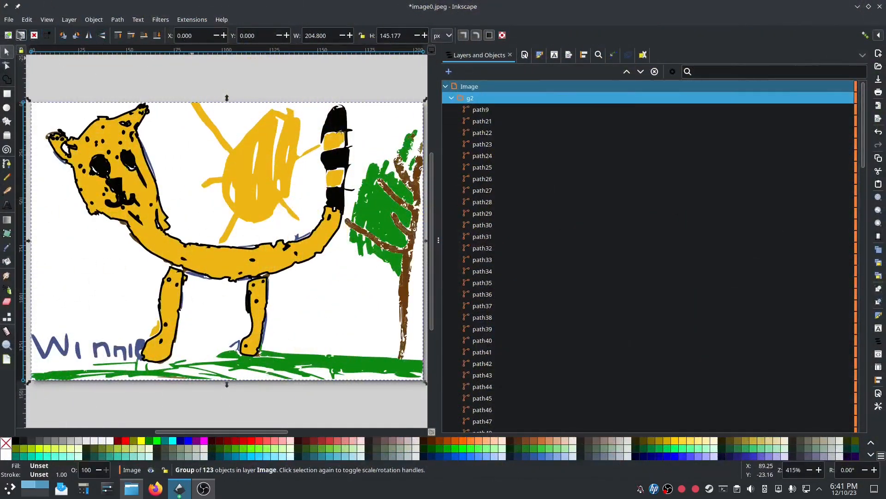
Step: Save the drawing as the Inkscape SVG file image0.svg in the doodle folder and close the document
{"action": "left_click", "coordinate": [8, 20]}
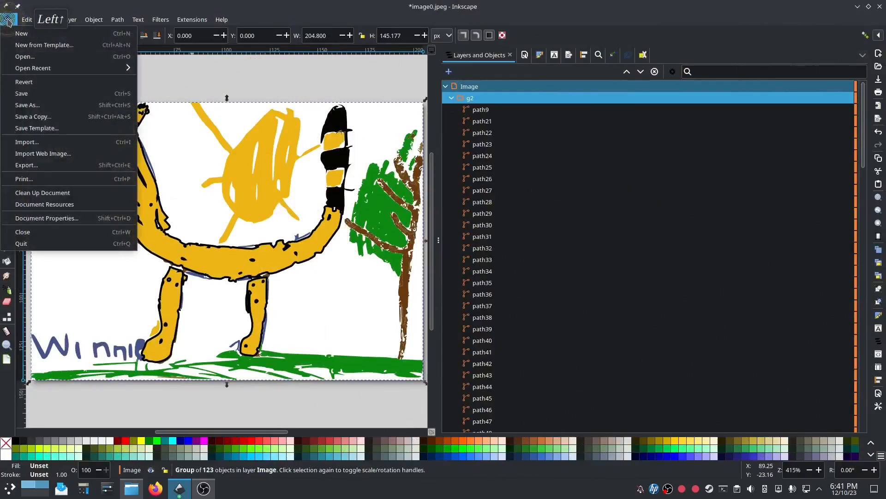
{"action": "left_click", "coordinate": [23, 101]}
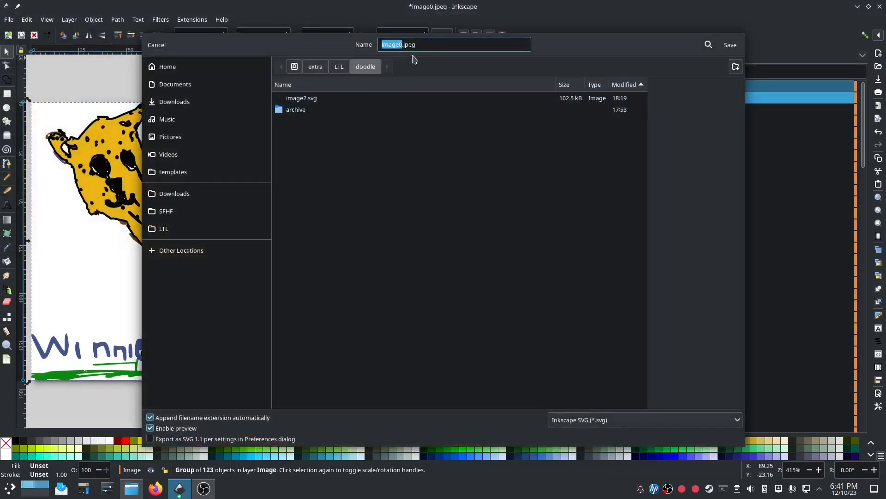
{"action": "left_click", "coordinate": [437, 44]}
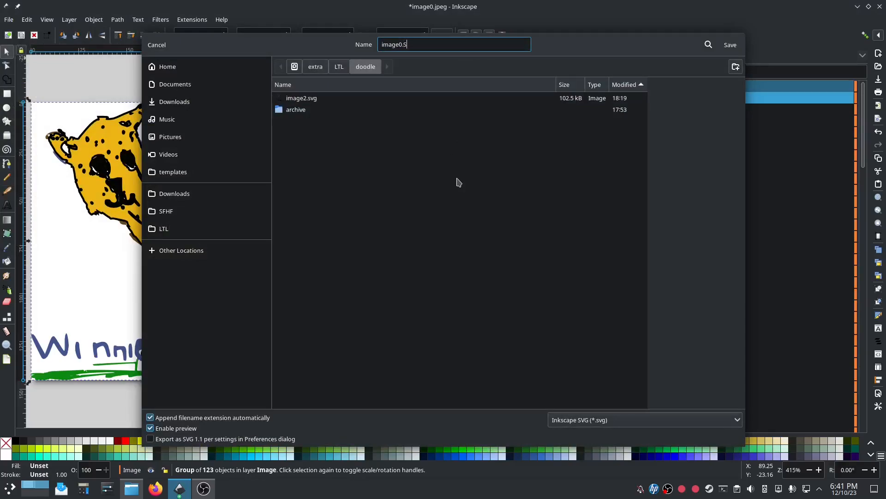
{"action": "key", "text": "BackSpace"}
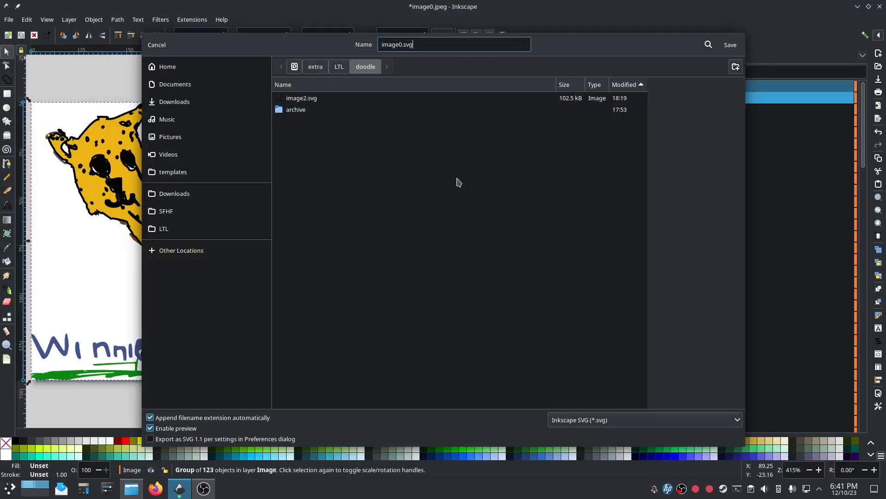
{"action": "key", "text": "Return"}
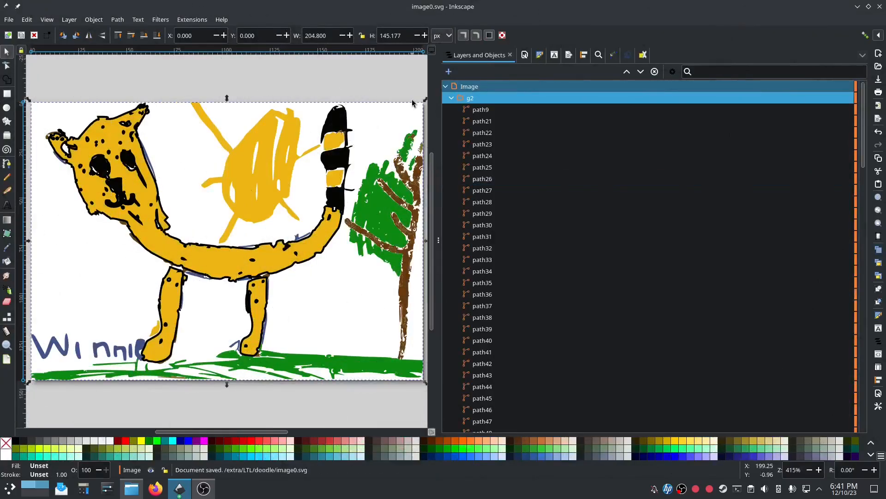
{"action": "left_click", "coordinate": [671, 8]}
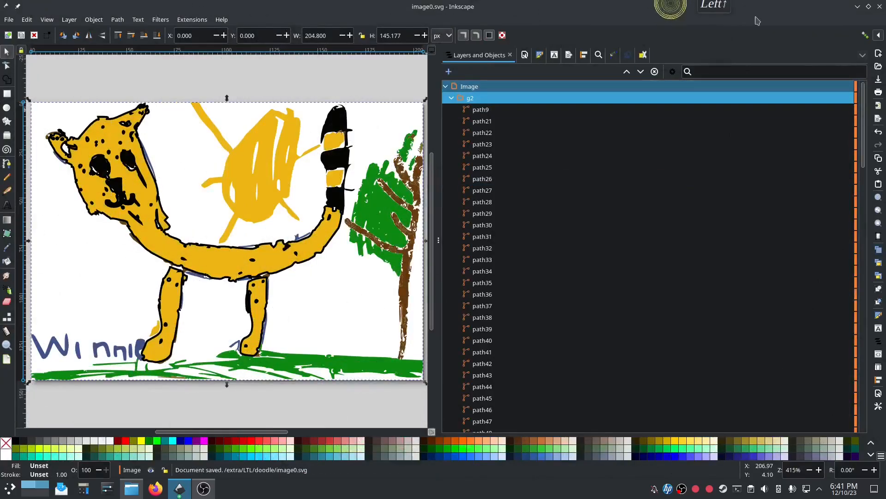
{"action": "left_click", "coordinate": [880, 7]}
{"action": "left_click", "coordinate": [474, 215]}
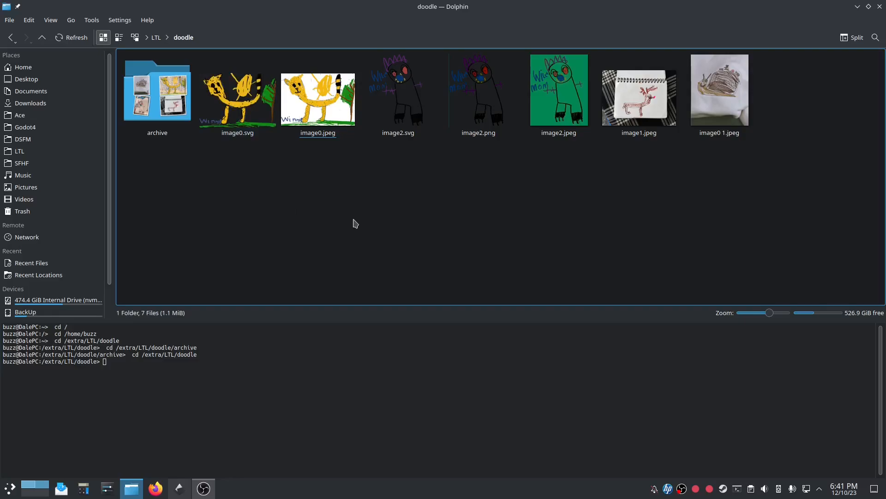
{"action": "left_click", "coordinate": [337, 182]}
{"action": "left_click", "coordinate": [462, 230]}
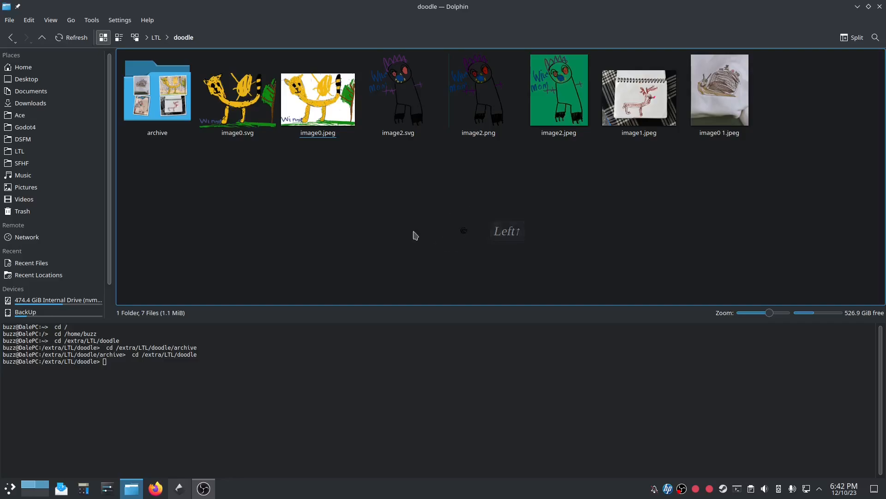